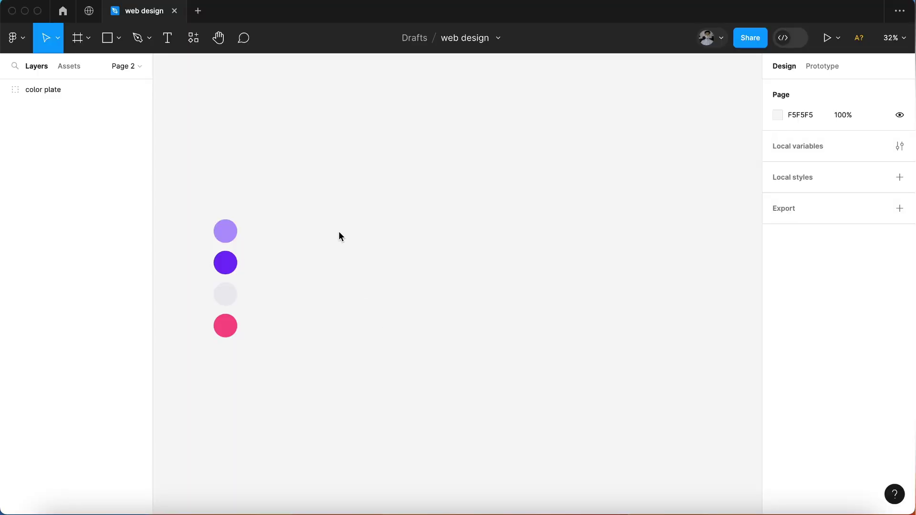
- Draw a frame beside the colour plate and size it 1280 × 720
left_click(83, 50)
left_click_drag(278, 211, 682, 382)
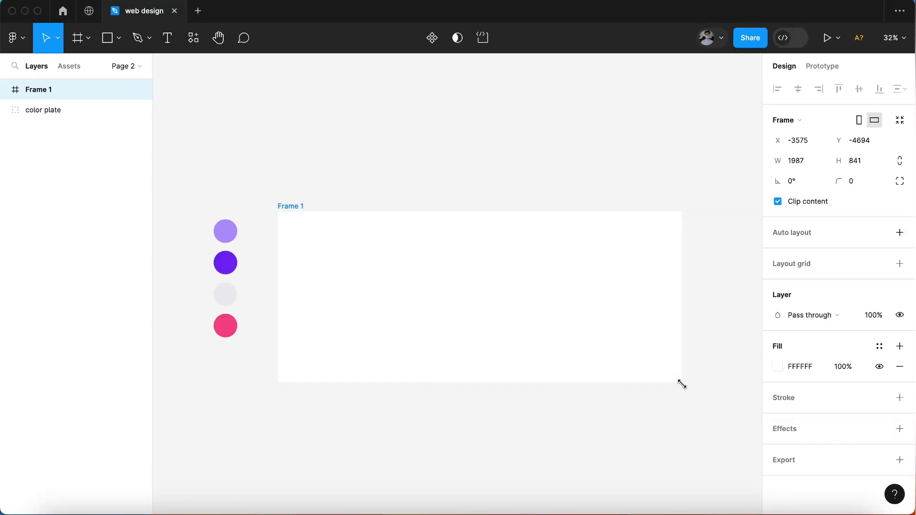
left_click(798, 161)
type("128")
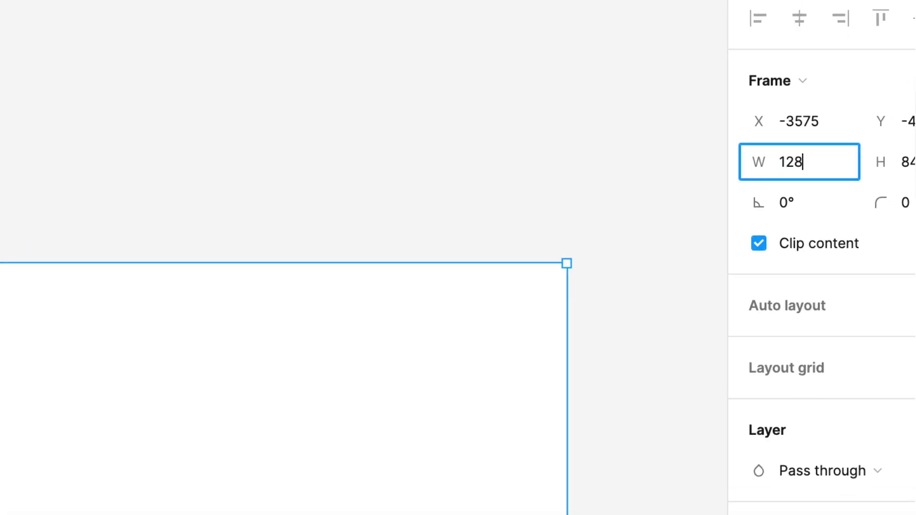
type("0")
key("Return")
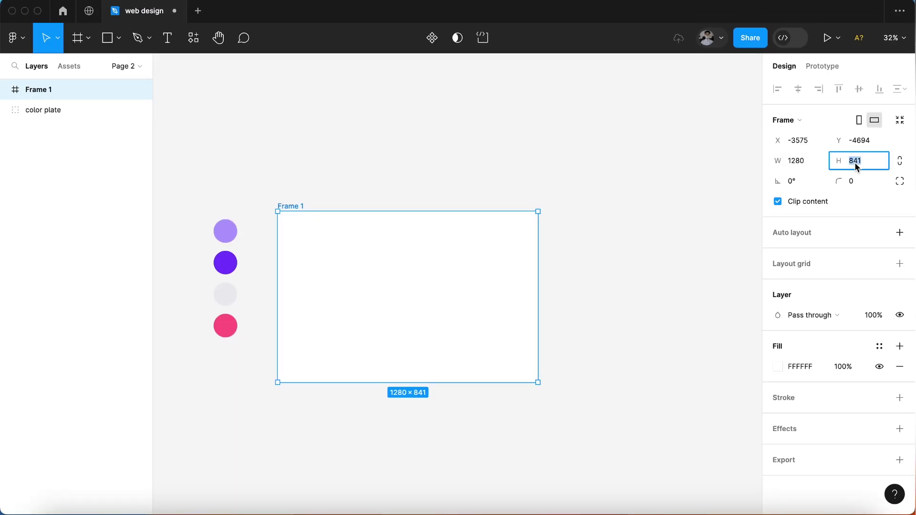
type("720")
key("Return")
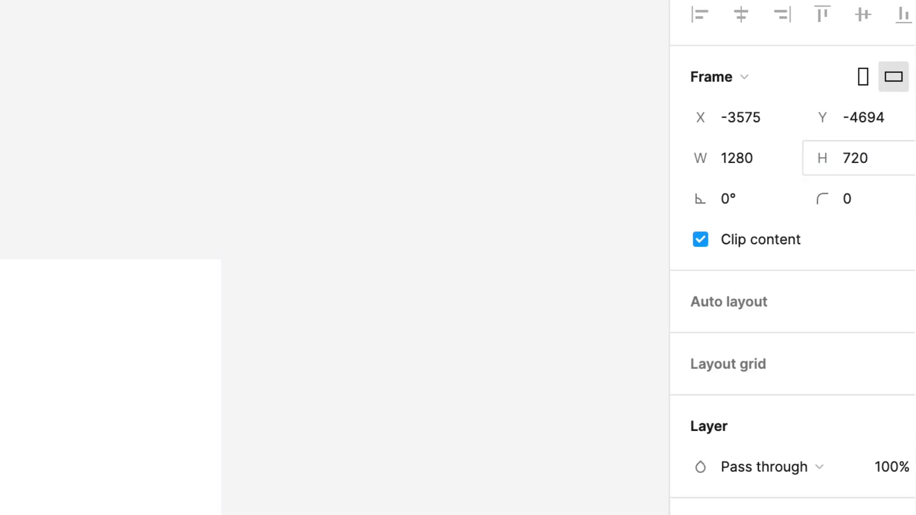
- Fill the frame with the B29FFA lavender sampled from the colour plate
scroll(475, 276, "up", 3)
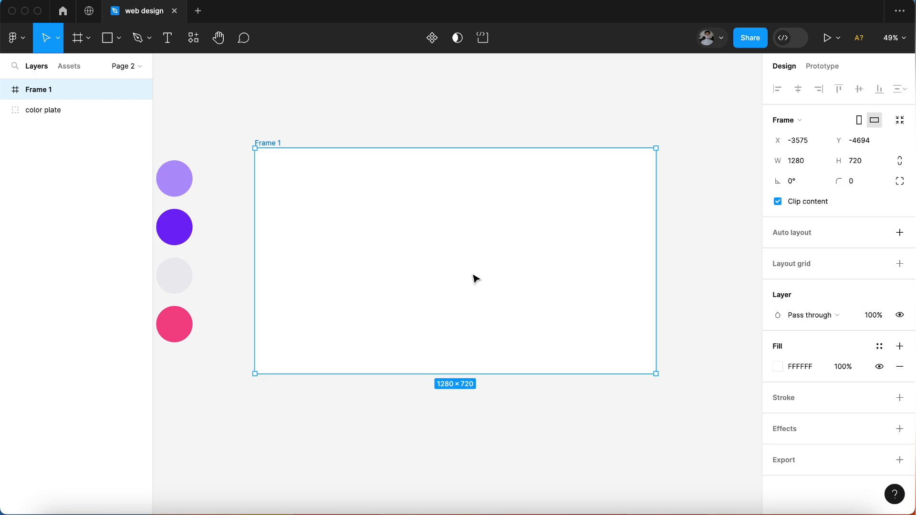
left_click(777, 366)
left_click(628, 363)
left_click(185, 169)
left_click(750, 148)
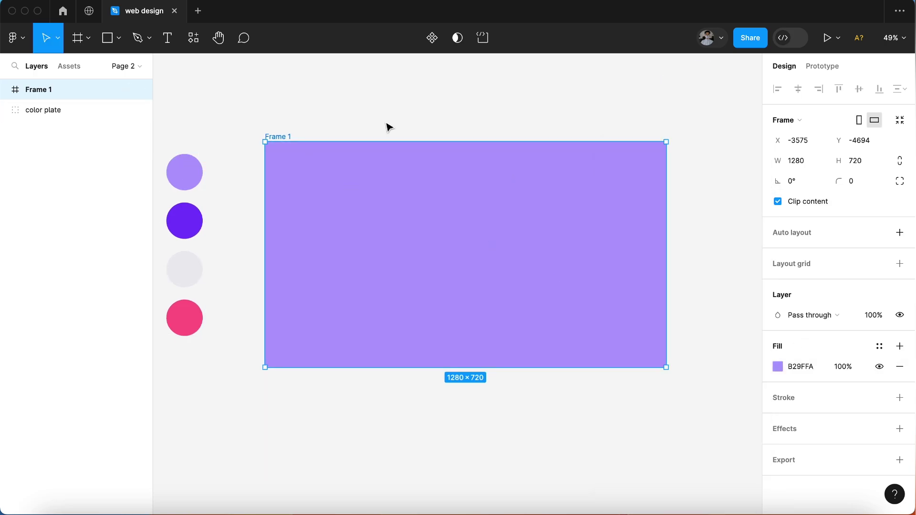
left_click(388, 127)
left_click(79, 44)
- Add an Apple Watch 45mm frame and move it into Frame 1
left_click(772, 402)
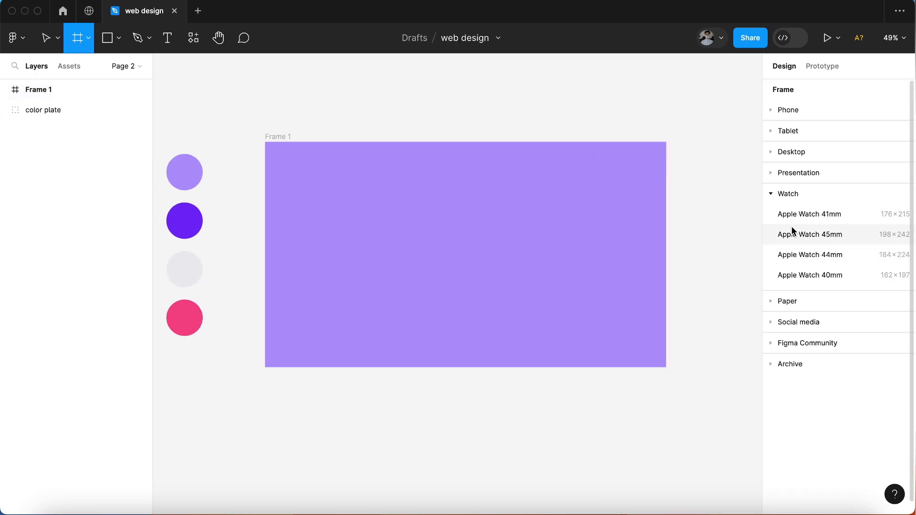
left_click(829, 232)
mouse_move(714, 284)
left_mouse_down()
mouse_move(338, 231)
mouse_move(352, 239)
left_mouse_up()
scroll(351, 238, "up", 5)
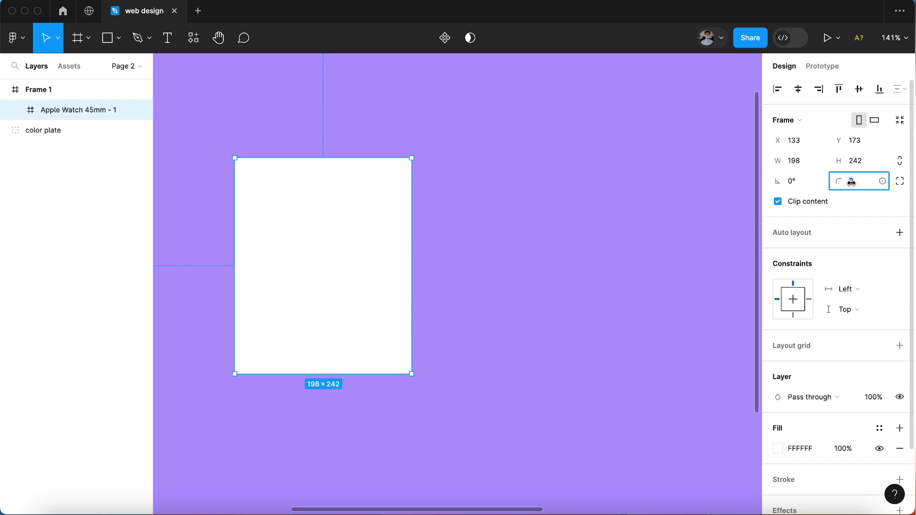
- Round the watch frame's corners to a radius of 35
left_click_drag(851, 181, 852, 182)
key("Up")
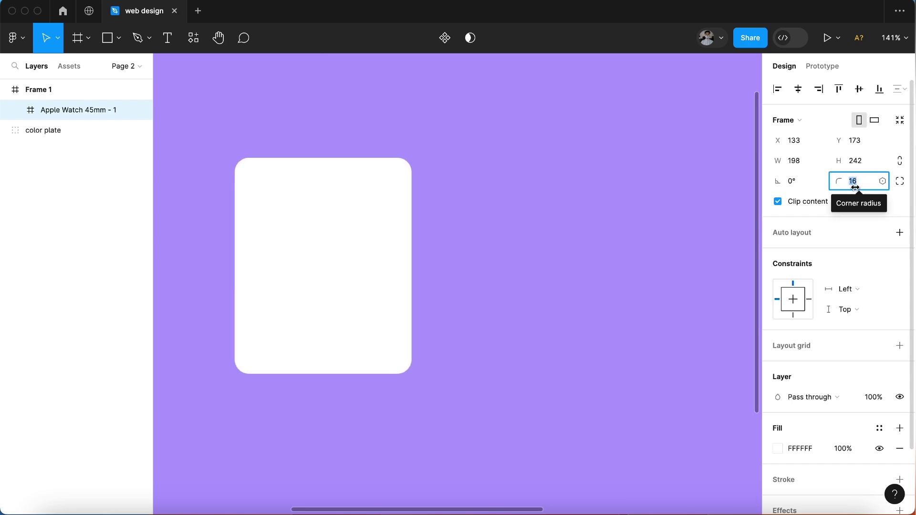
key("Up")
key("Up")
key("Up")
key("Up")
key("Up")
key("Up")
key("Down")
key("Down")
key("Down")
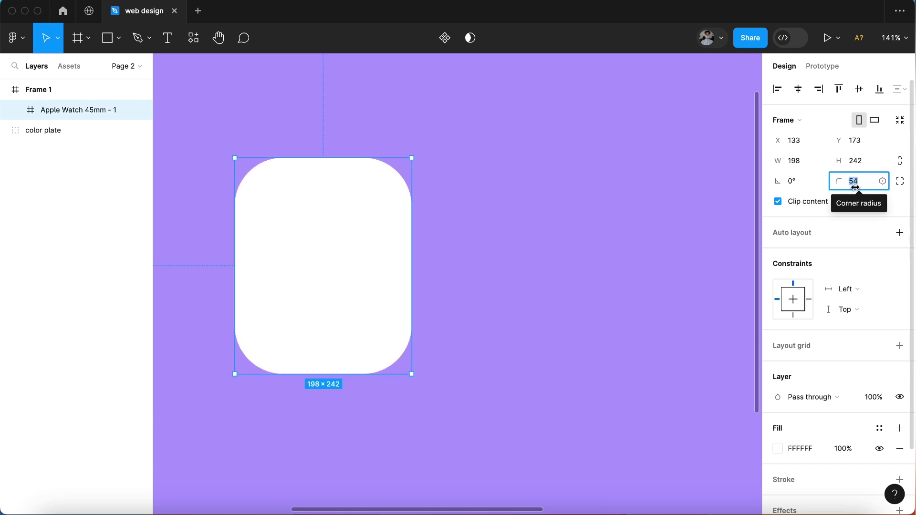
key("Down")
key("Down")
key("Down")
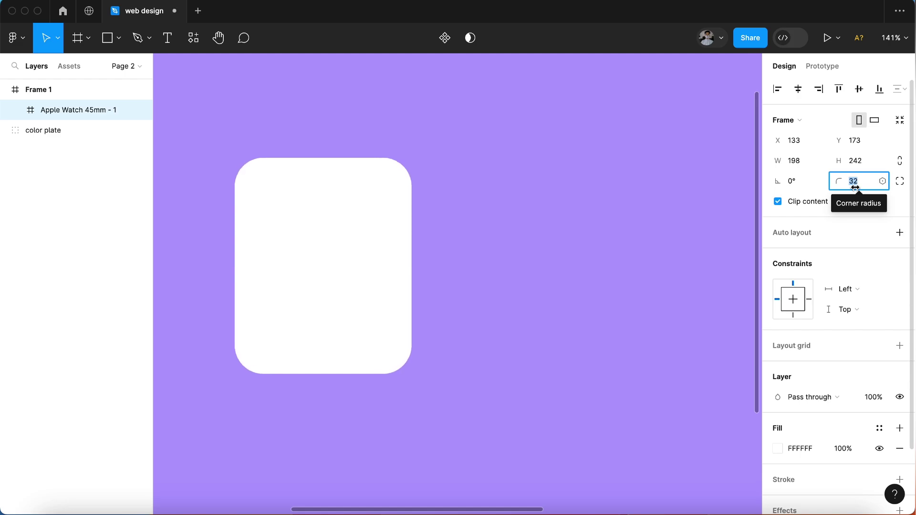
left_click_drag(854, 187, 830, 188)
left_click(451, 255)
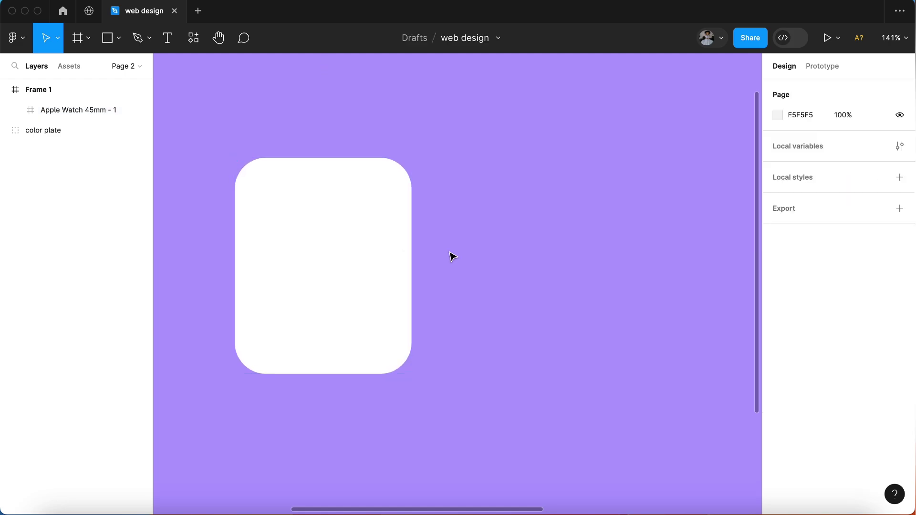
- Give the watch frame a drop shadow with blur 42.3
scroll(452, 256, "down", 2)
left_click(425, 251)
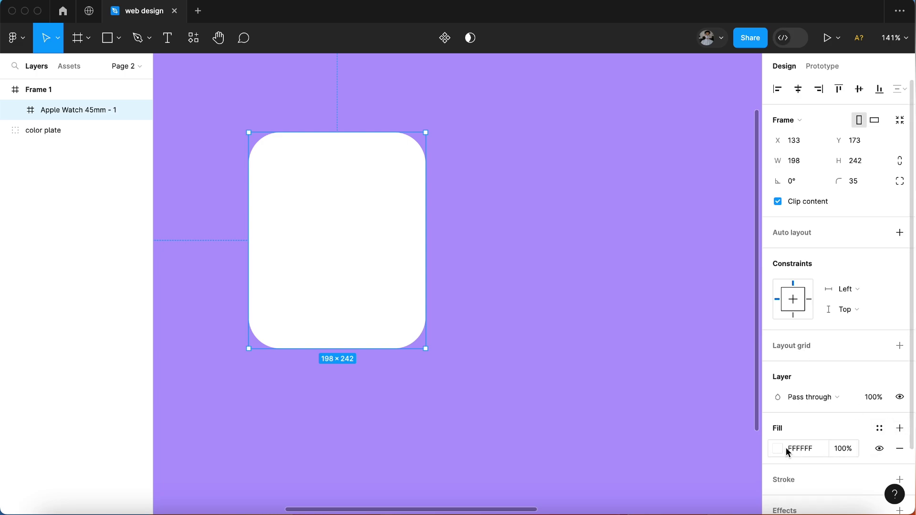
scroll(876, 448, "down", 3)
left_click(899, 405)
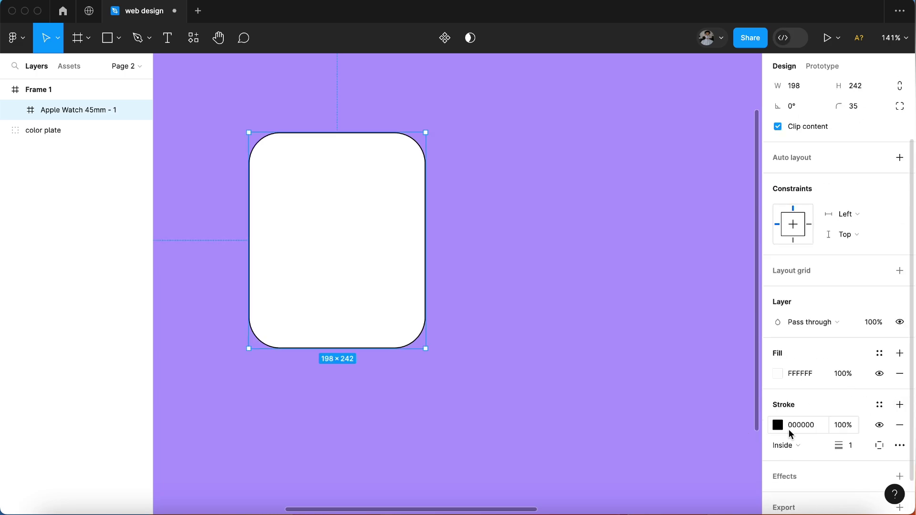
left_click(900, 425)
left_click(778, 456)
left_click(717, 449)
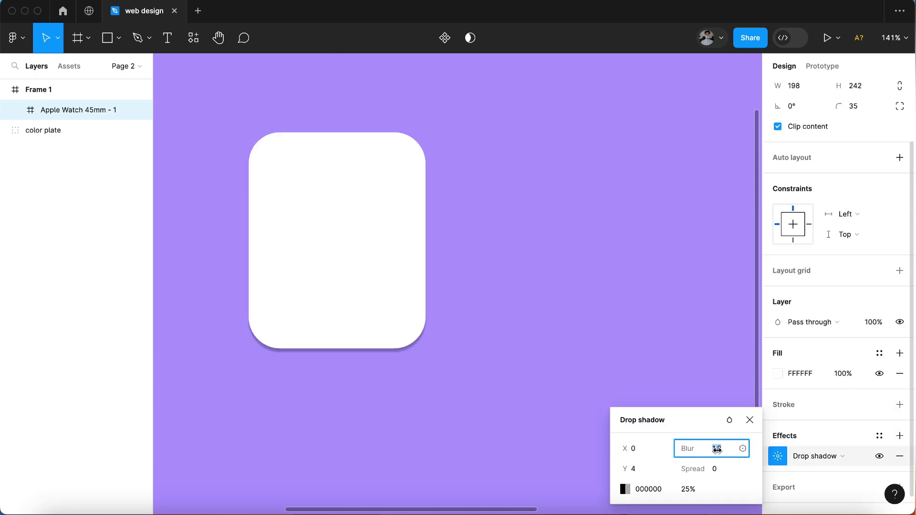
left_click_drag(717, 449, 717, 448)
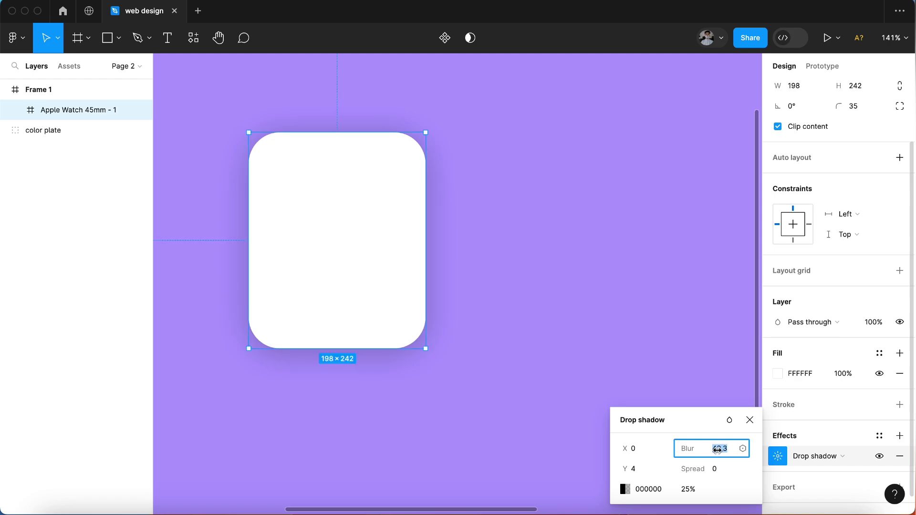
- Colour the watch frame's drop shadow purple A895EF
left_click(624, 489)
left_click(475, 363)
left_click(472, 124)
mouse_move(524, 201)
left_mouse_down()
mouse_move(524, 215)
mouse_move(511, 203)
left_mouse_up()
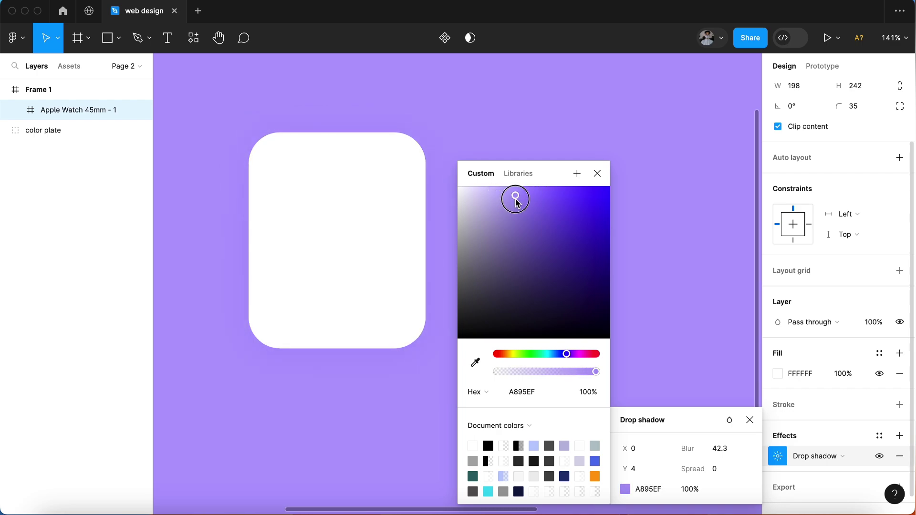
left_click_drag(515, 202, 516, 202)
left_click(513, 229)
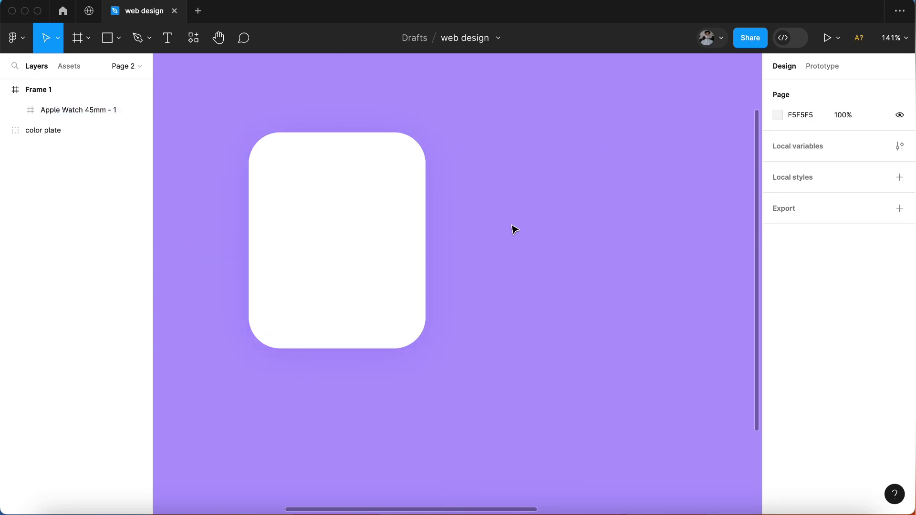
- Nudge the watch frame within Frame 1, trying and then removing auto layout
scroll(389, 252, "down", 5)
left_click_drag(363, 246, 348, 260)
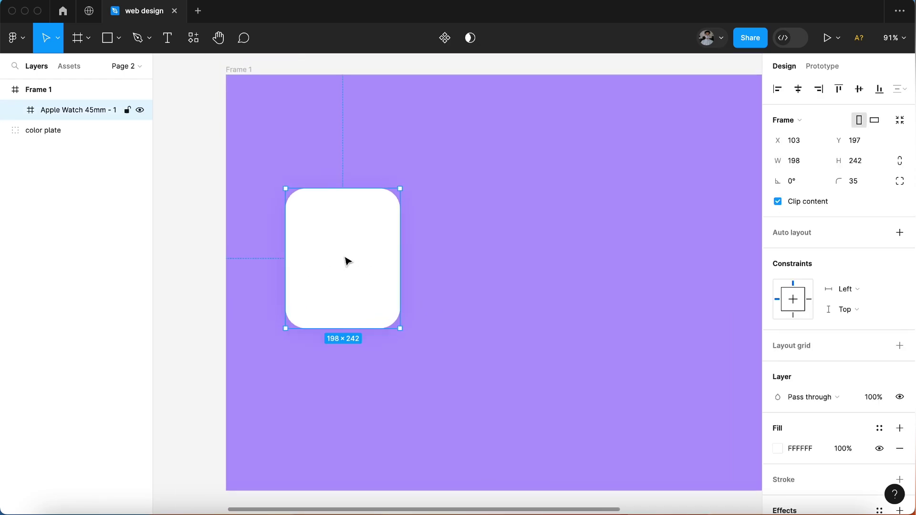
scroll(348, 260, "left", 2)
scroll(347, 260, "up", 5)
scroll(347, 261, "down", 2)
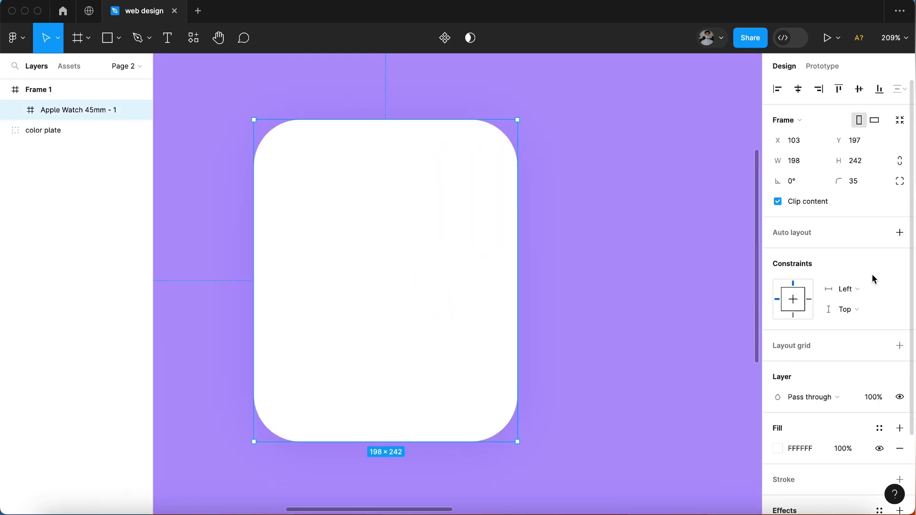
left_click(899, 232)
scroll(904, 243, "down", 1)
left_click(908, 221)
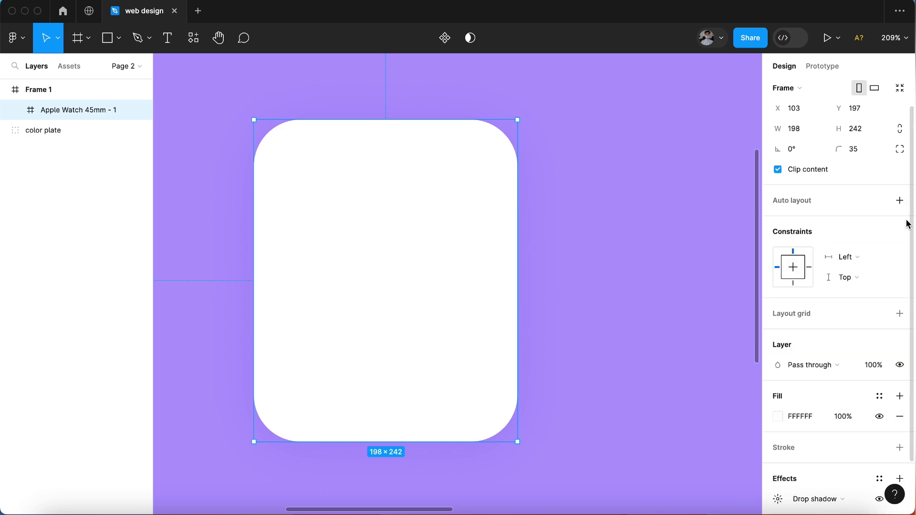
scroll(830, 218, "up", 1)
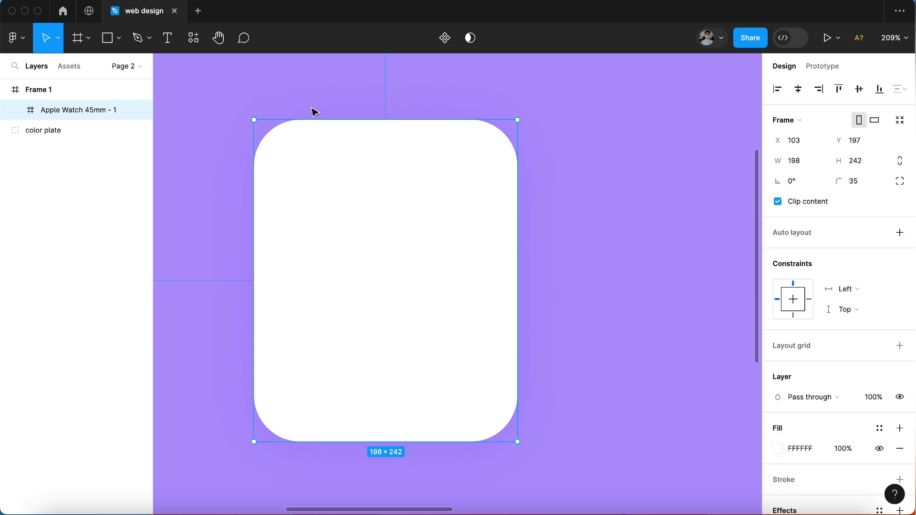
- Draw a 34×34 circle atop the watch screen filled with a portrait photo
left_click(118, 38)
left_click(96, 112)
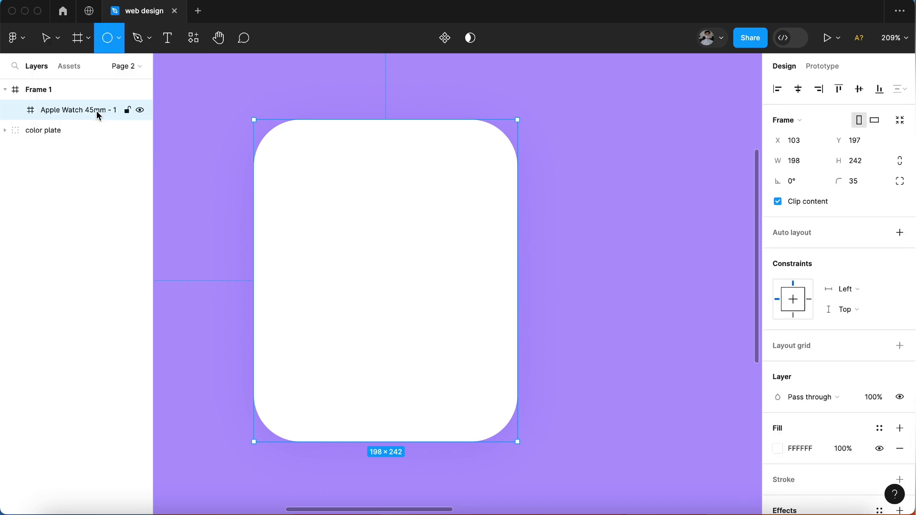
mouse_move(362, 162)
left_mouse_down()
mouse_move(408, 209)
mouse_move(387, 191)
left_mouse_up()
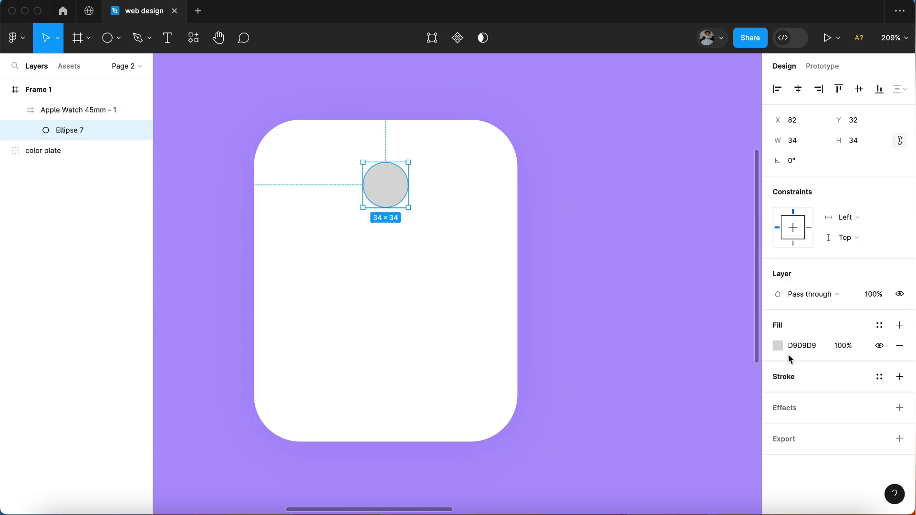
left_click(777, 345)
left_click(654, 174)
left_click(672, 261)
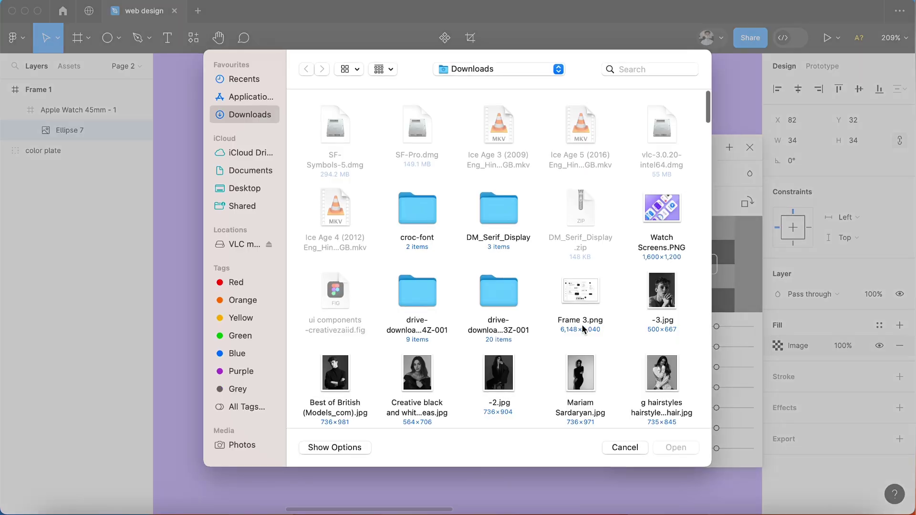
scroll(582, 329, "down", 5)
scroll(582, 328, "down", 5)
scroll(582, 328, "down", 2)
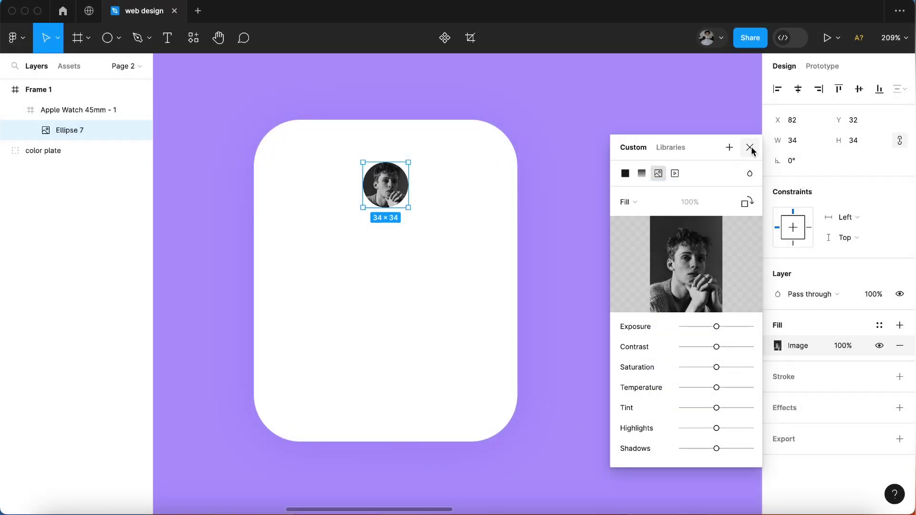
left_click(750, 148)
left_click(435, 267)
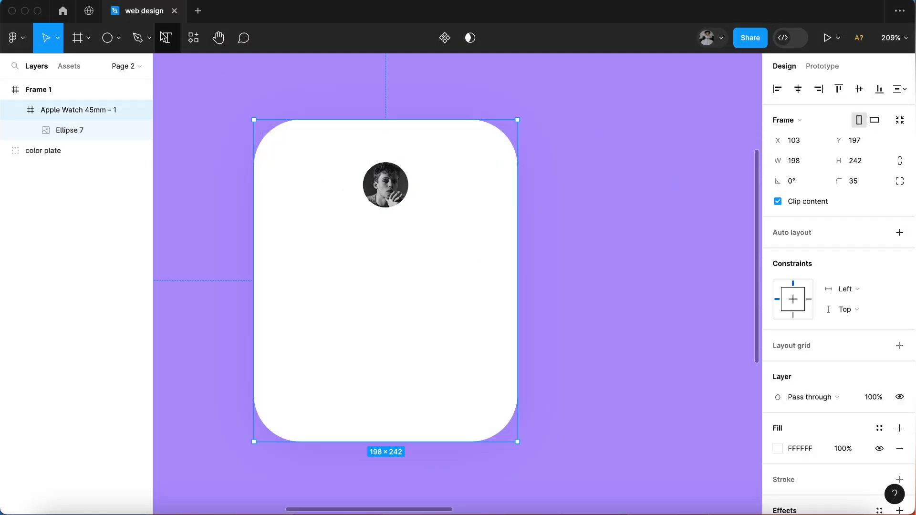
- Add the contact name text box across the watch screen below the photo
key("t")
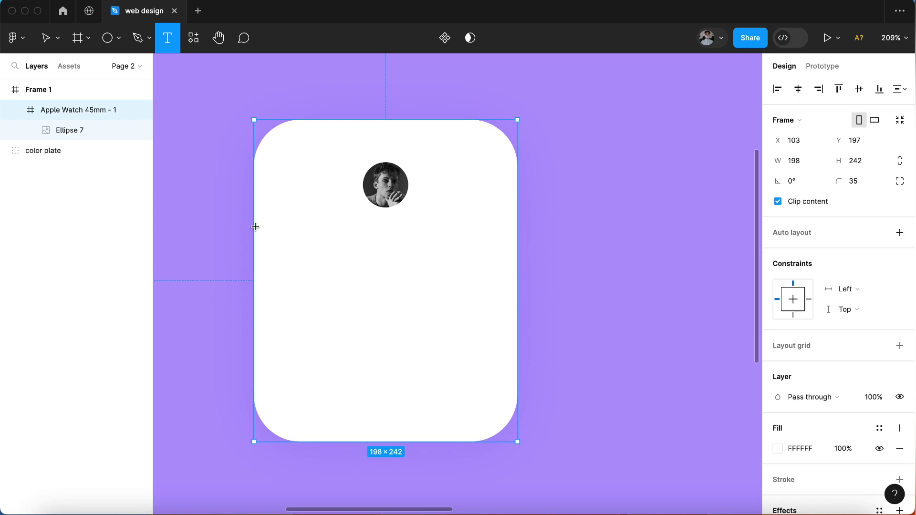
left_click_drag(255, 227, 517, 247)
type("Alex Morgan")
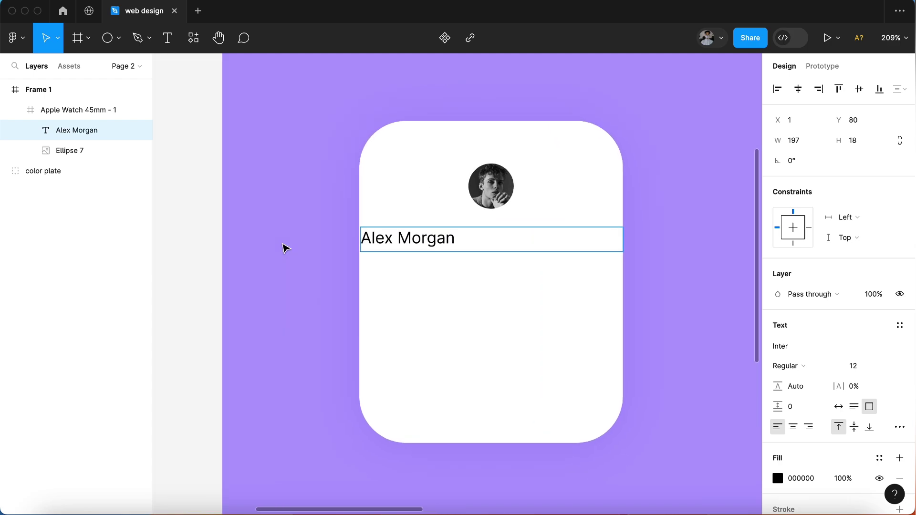
key("Escape")
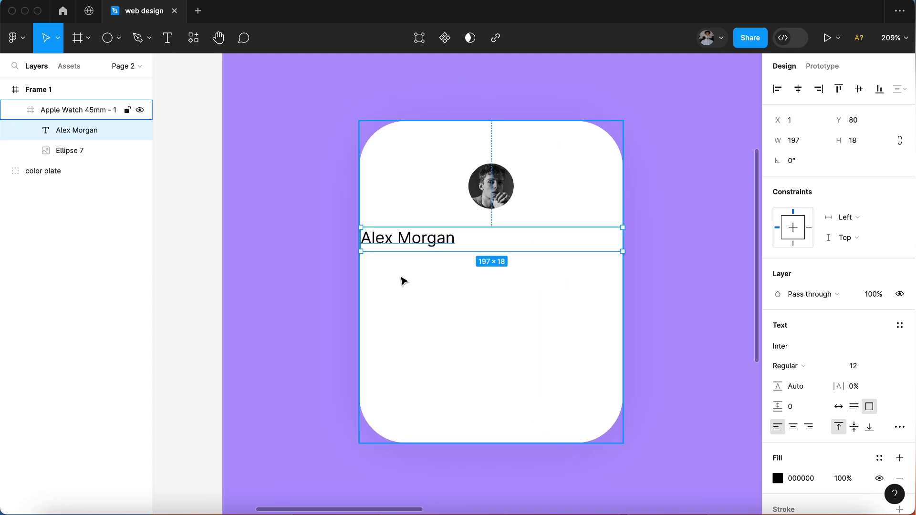
scroll(247, 273, "up", 5)
left_click_drag(273, 169, 270, 169)
scroll(534, 217, "down", 3)
scroll(534, 216, "down", 3)
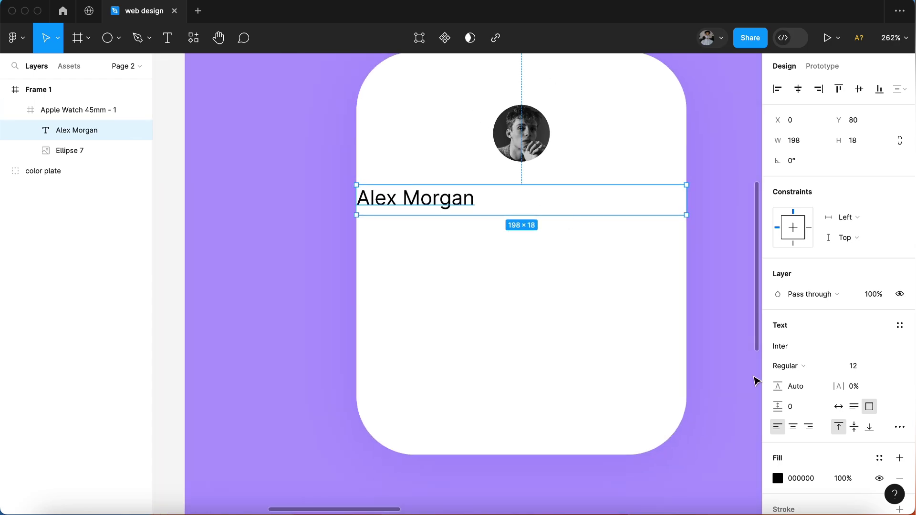
- Centre the name and set it in SF Pro Text Semibold
left_click(854, 427)
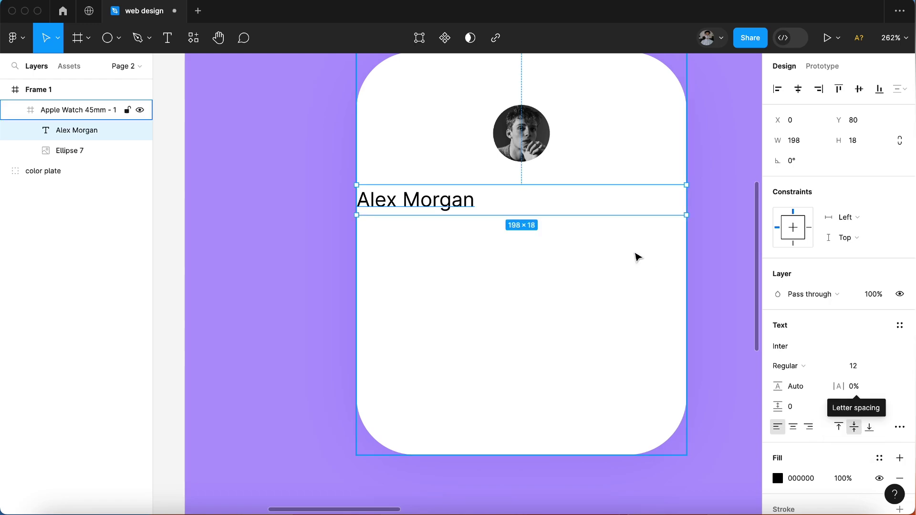
left_click(792, 426)
scroll(600, 255, "right", 1)
left_click(780, 345)
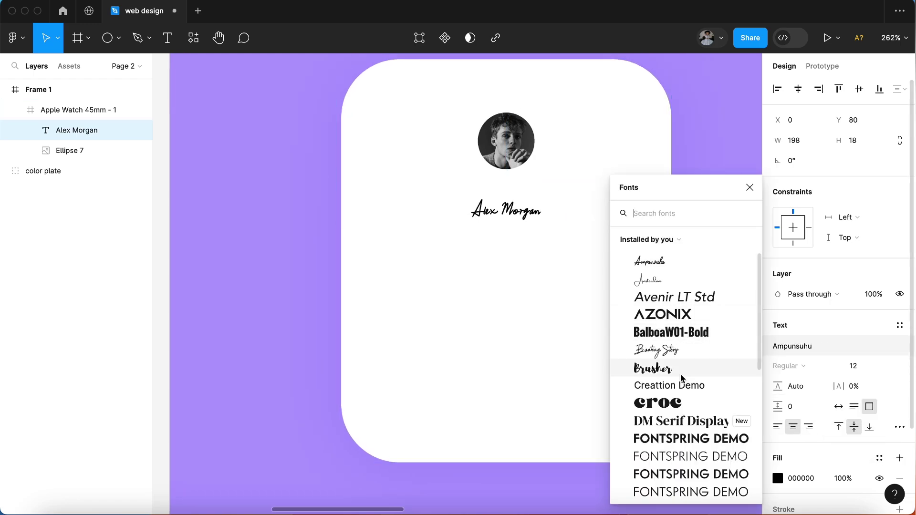
scroll(678, 368, "down", 8)
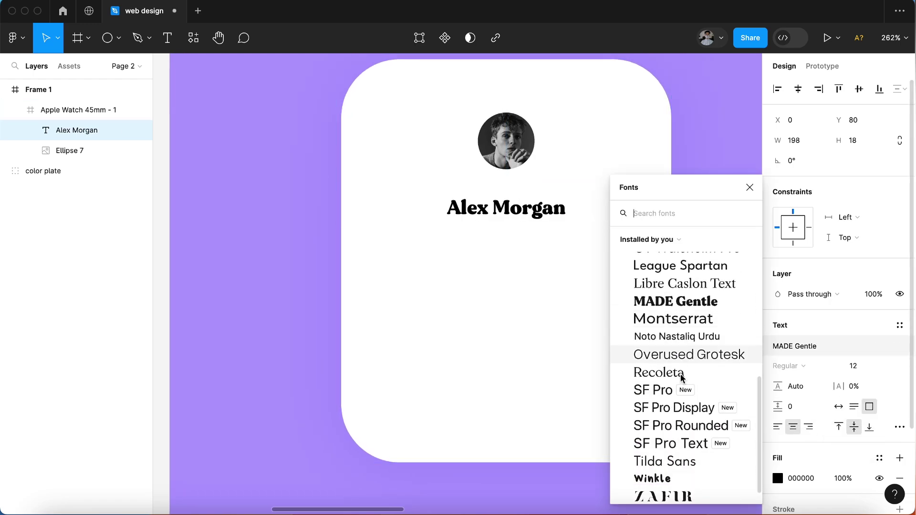
left_click(687, 442)
left_click(787, 366)
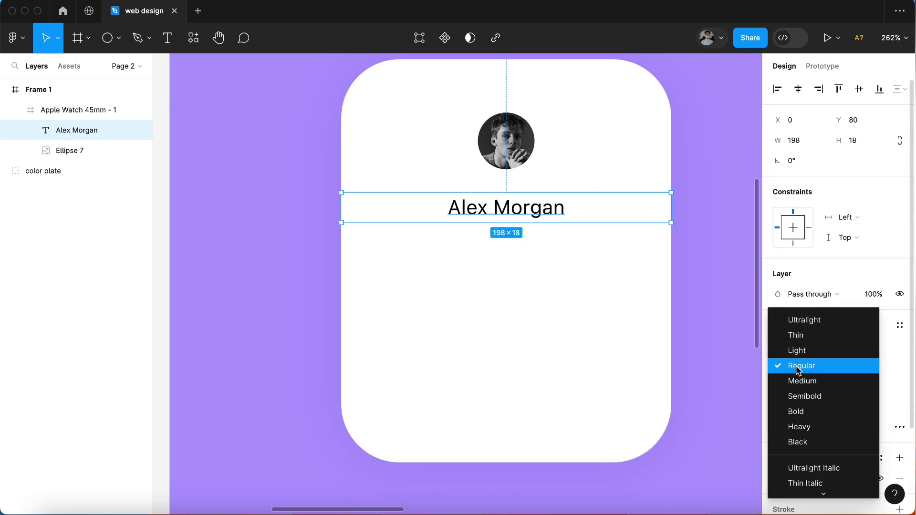
left_click(803, 397)
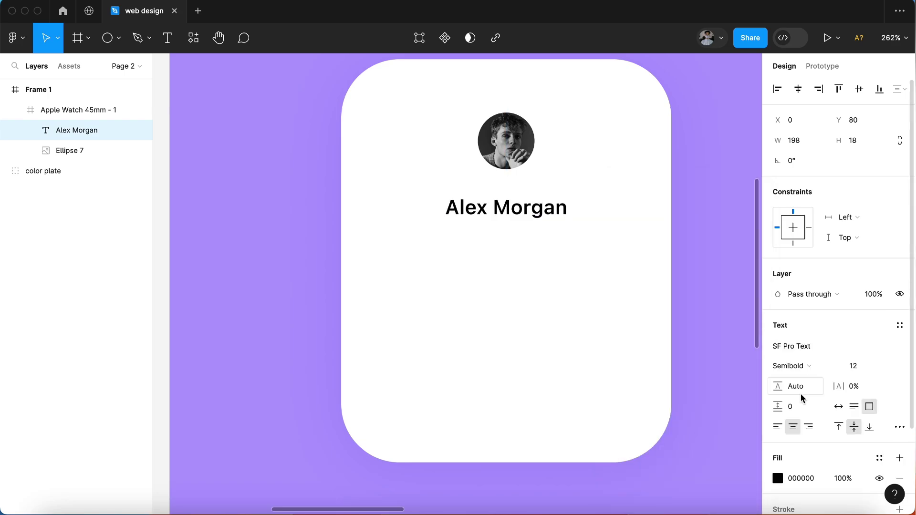
- Colour the name text dark purple 3B2A7B
left_click(777, 478)
left_click(628, 362)
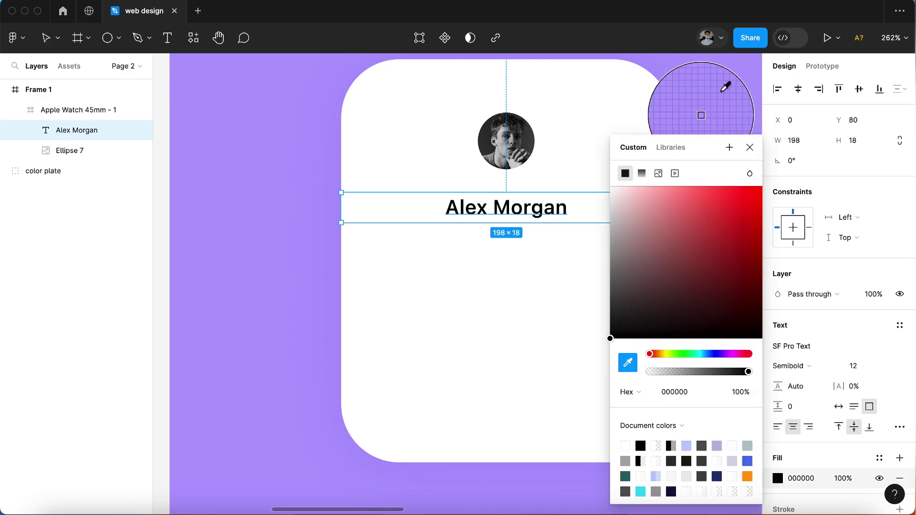
left_click(699, 96)
left_click_drag(709, 315, 711, 272)
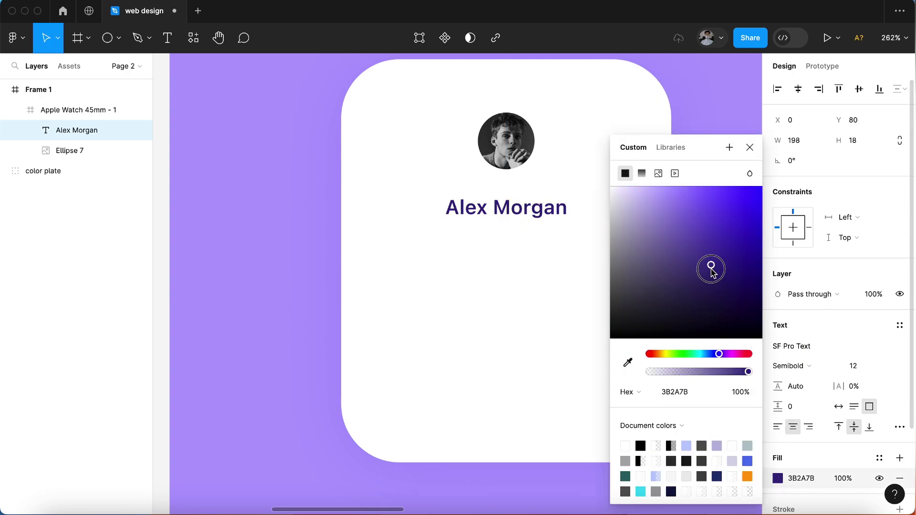
key("Escape")
key("Escape")
scroll(529, 252, "down", 5)
left_click(646, 264)
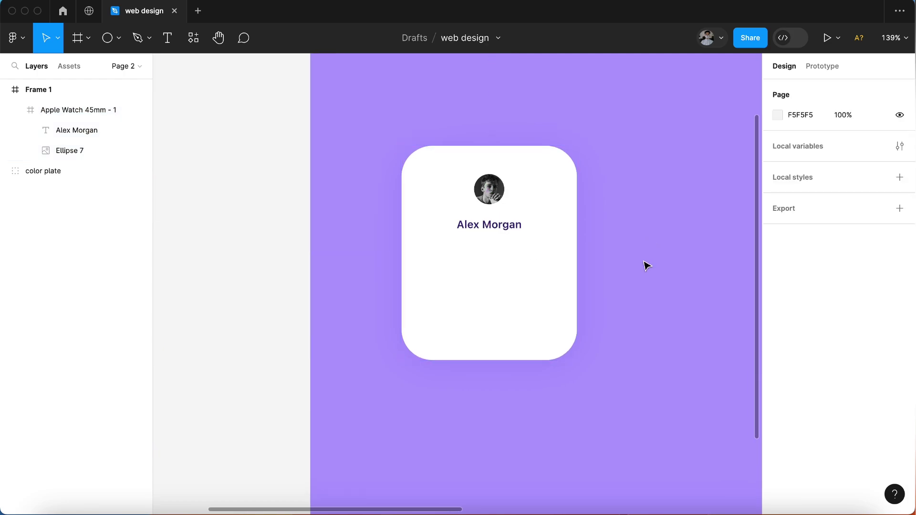
- Set the name's font size to 15
left_click(525, 240)
key("Return")
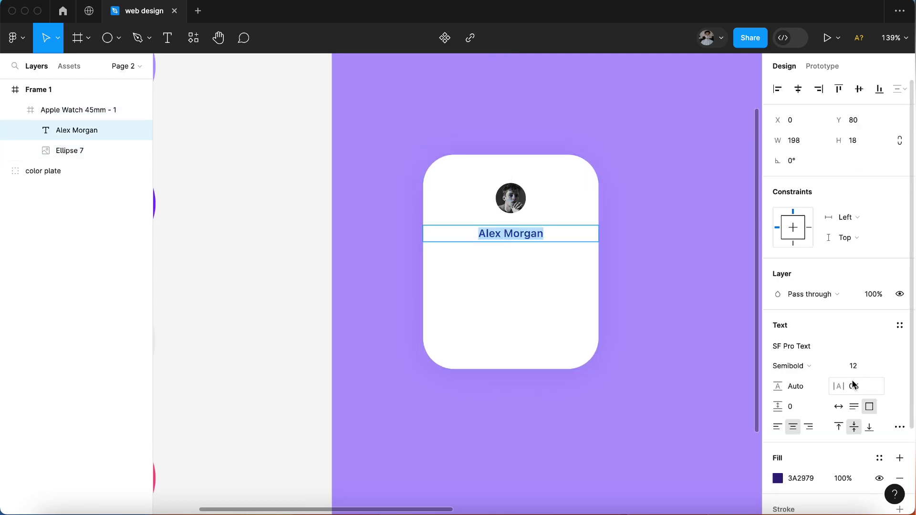
type("15")
key("Return")
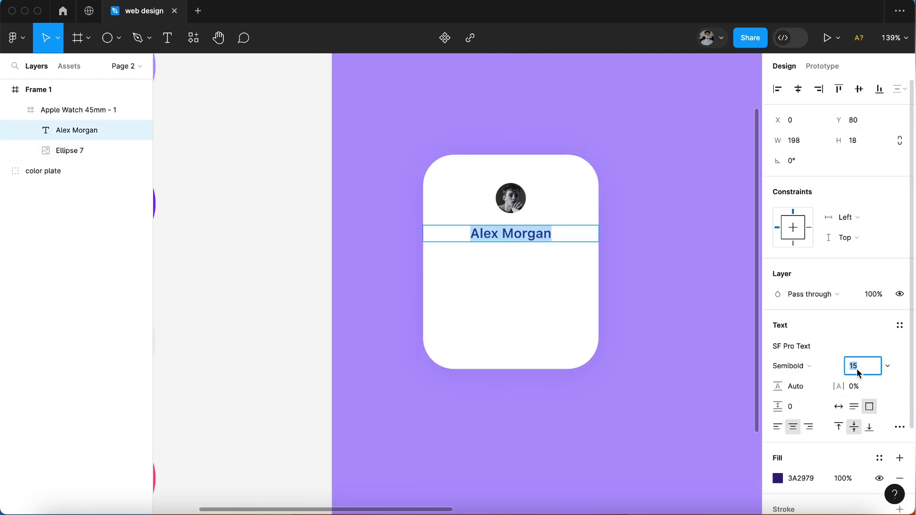
key("Escape")
scroll(564, 284, "up", 3)
scroll(564, 283, "up", 2)
left_click(525, 259)
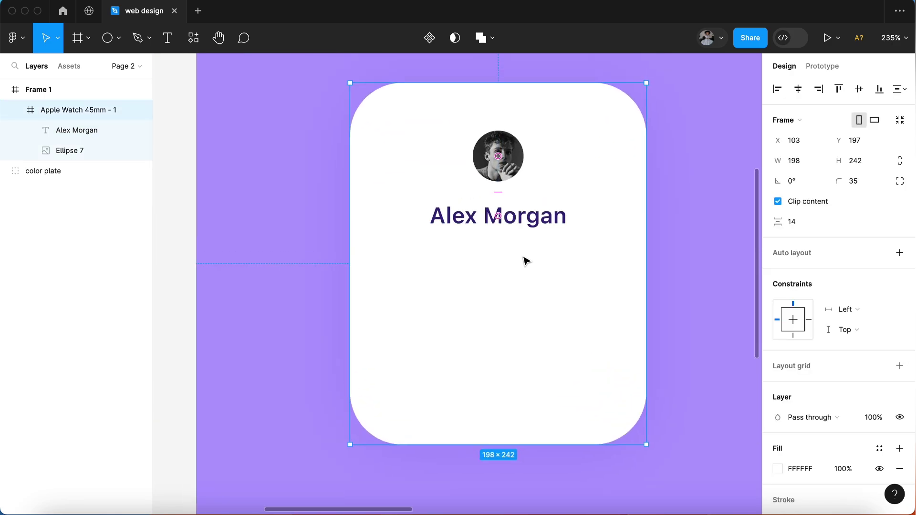
scroll(525, 259, "up", 3)
- Add a 03:55 text layer below the name at font size 10
key("t")
left_click_drag(430, 244, 538, 265)
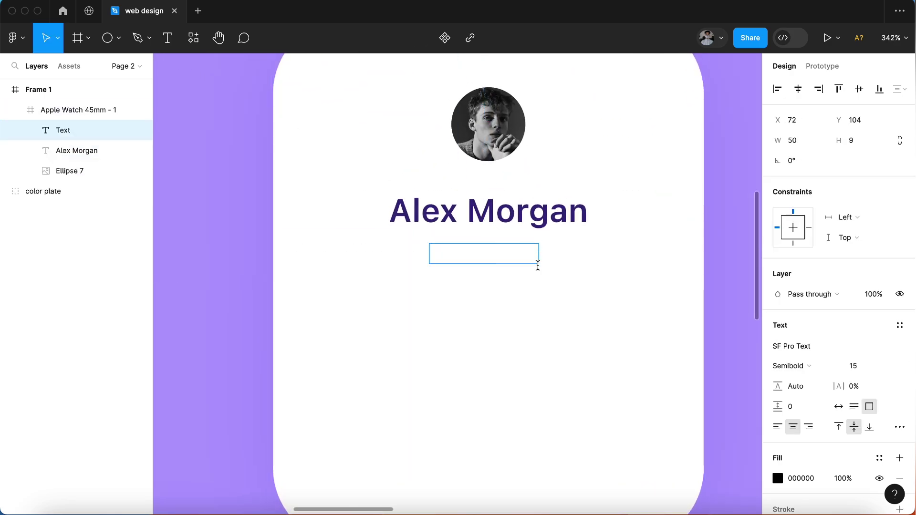
type("03")
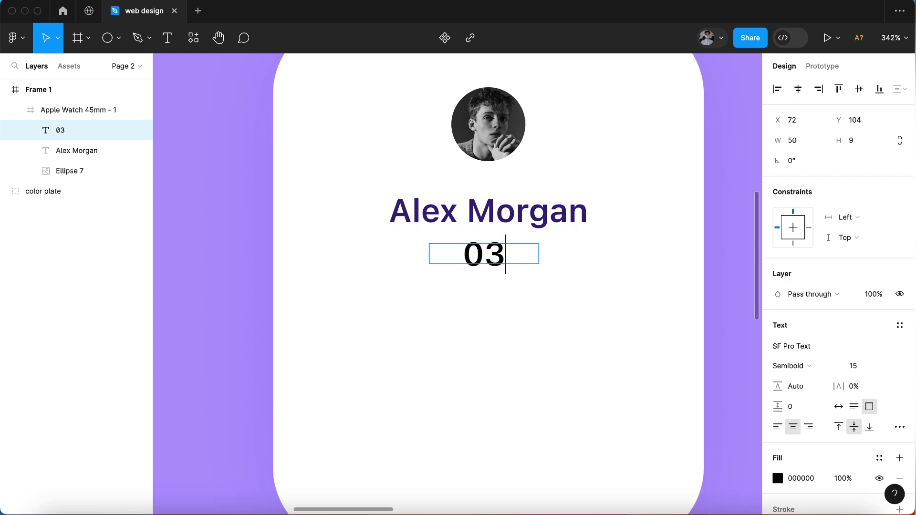
type(":55")
key("super+a")
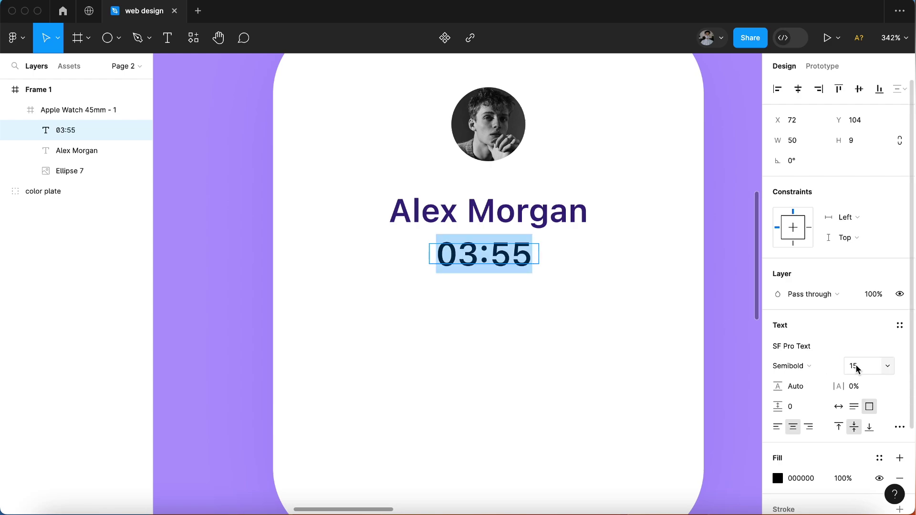
left_click(855, 366)
type("9")
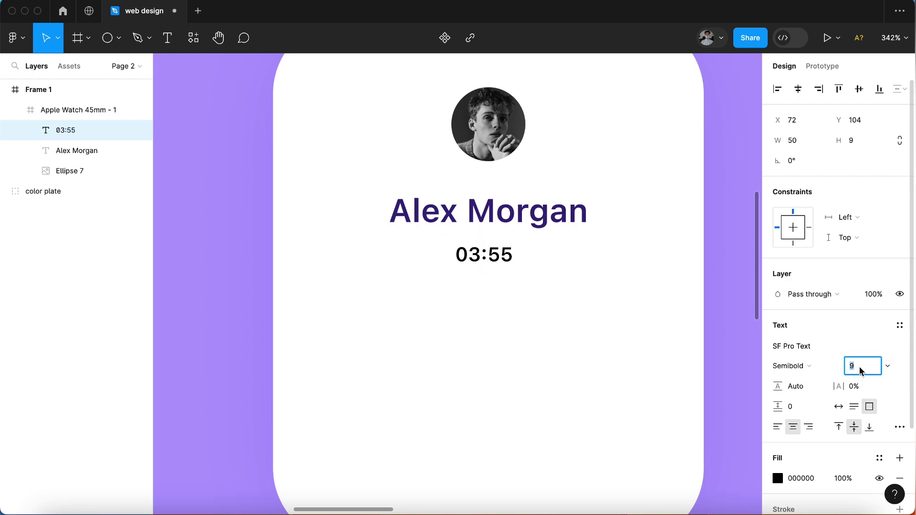
type("10")
key("Return")
left_click(788, 365)
left_click(794, 333)
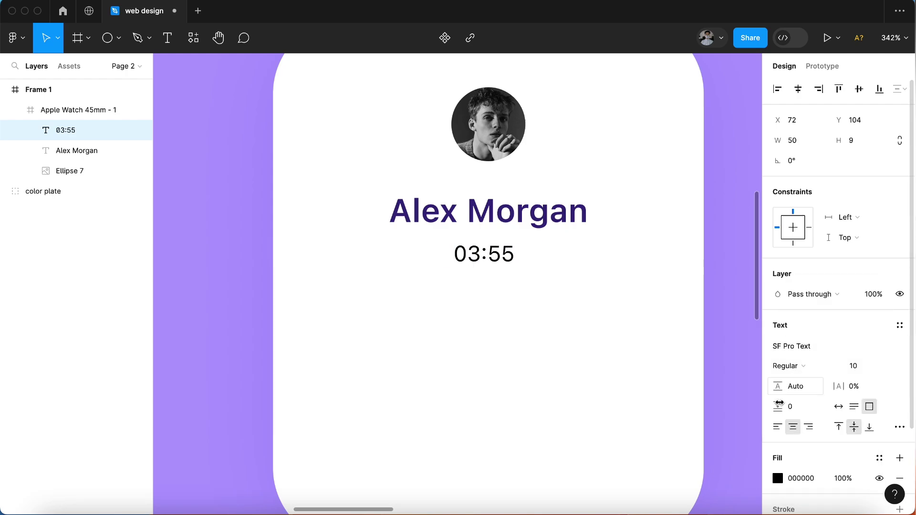
- Colour the 03:55 text grey 939396 and make it Medium weight
left_click(777, 478)
scroll(476, 272, "down", 5)
key("i")
left_click(186, 323)
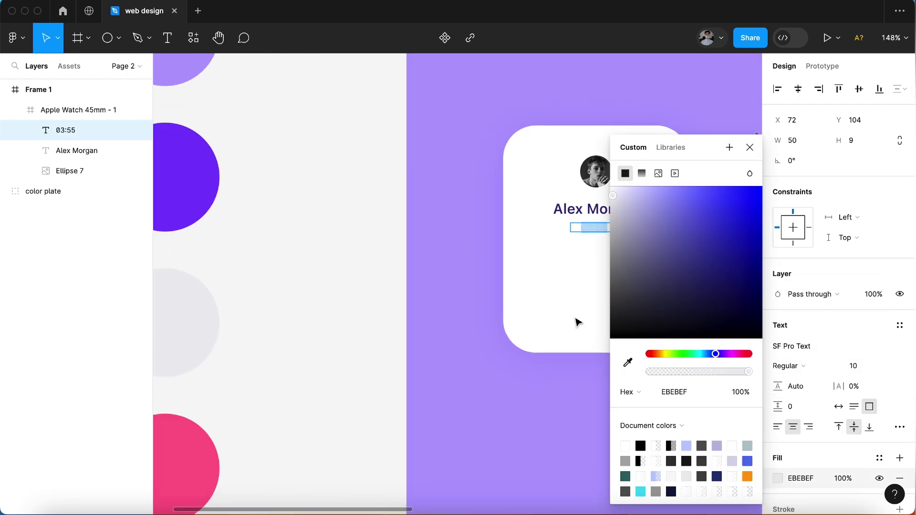
scroll(577, 323, "right", 3)
left_click_drag(617, 196, 613, 254)
left_click(790, 366)
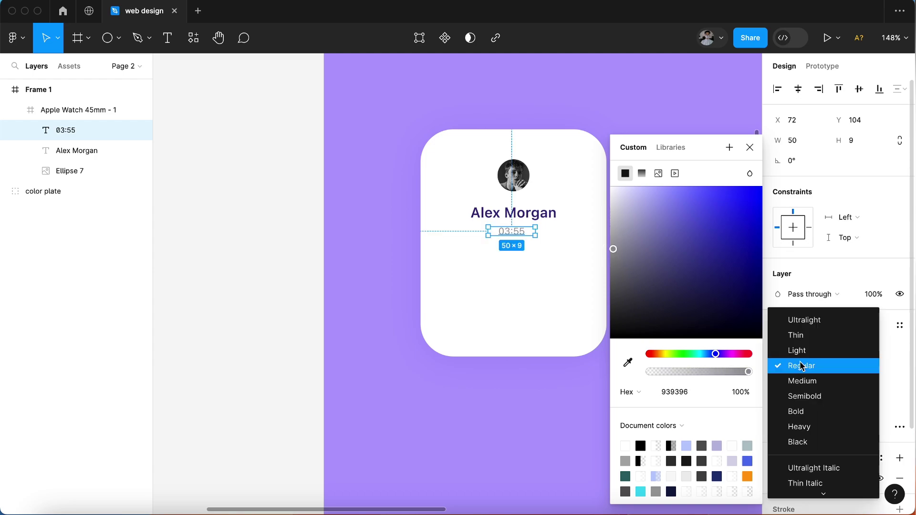
left_click(805, 381)
left_click(749, 147)
- Position 03:55 centred under the name
key("Escape")
key("shift+1")
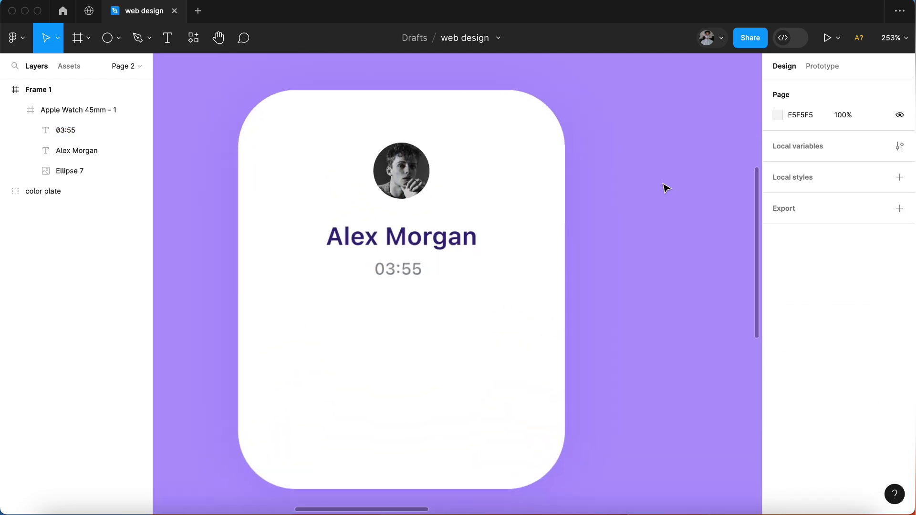
left_click(419, 259)
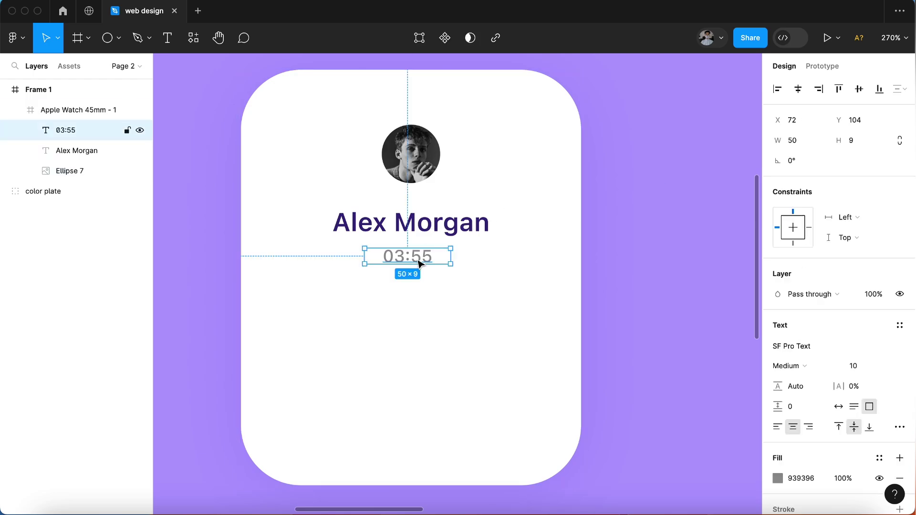
left_click_drag(419, 259, 419, 262)
left_click(437, 298)
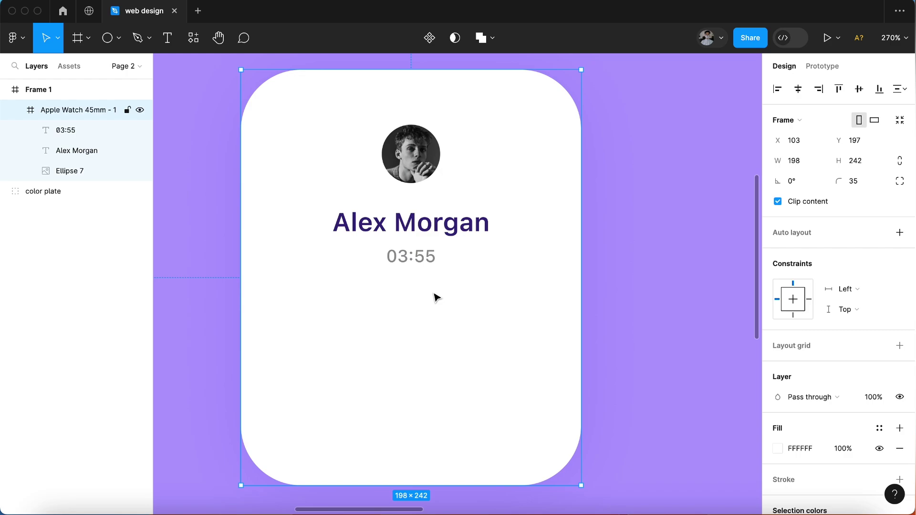
- Draw a 38×38 grey circle at the watch's lower left; add auto layout to Frame 1
key("o")
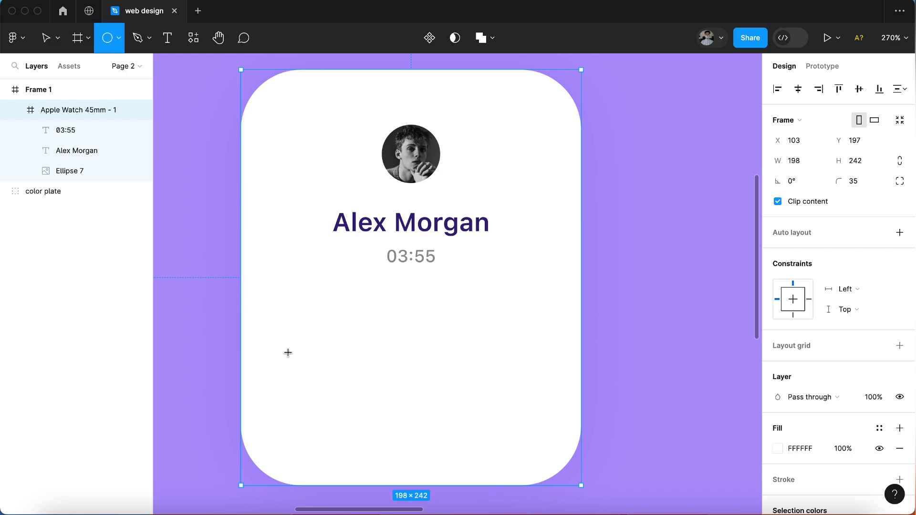
left_click_drag(288, 353, 351, 413)
left_click_drag(321, 384, 307, 384)
scroll(263, 275, "down", 3)
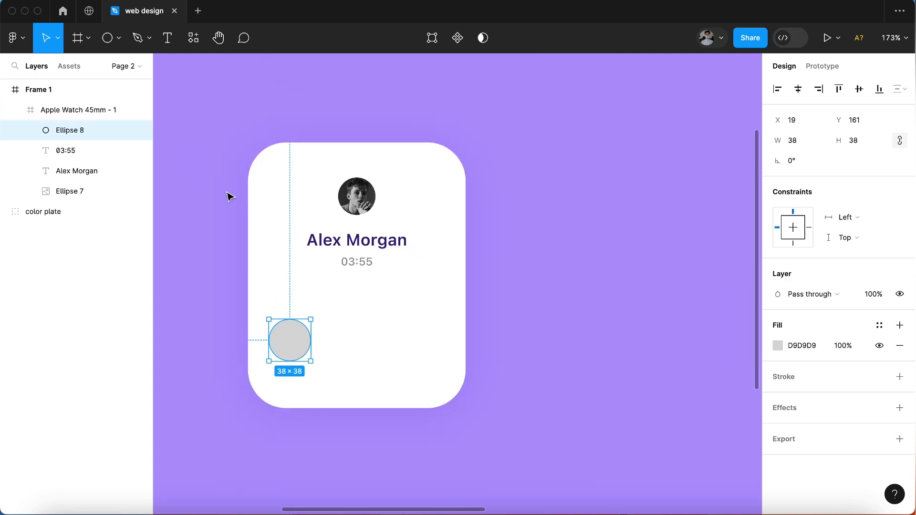
scroll(228, 191, "down", 3)
left_click(227, 186)
left_click(899, 232)
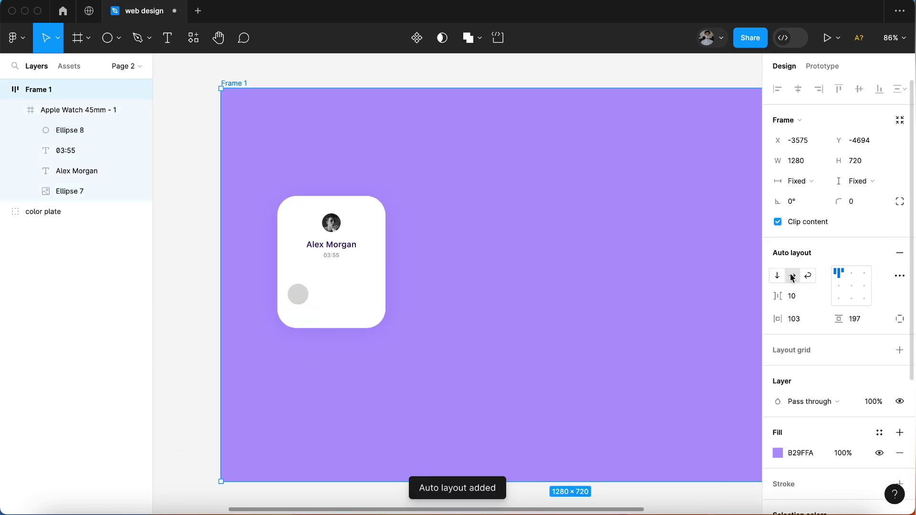
- Swap Frame 1's auto layout for a 19px layout grid in grey A0A0A0
left_click(900, 252)
left_click(777, 284)
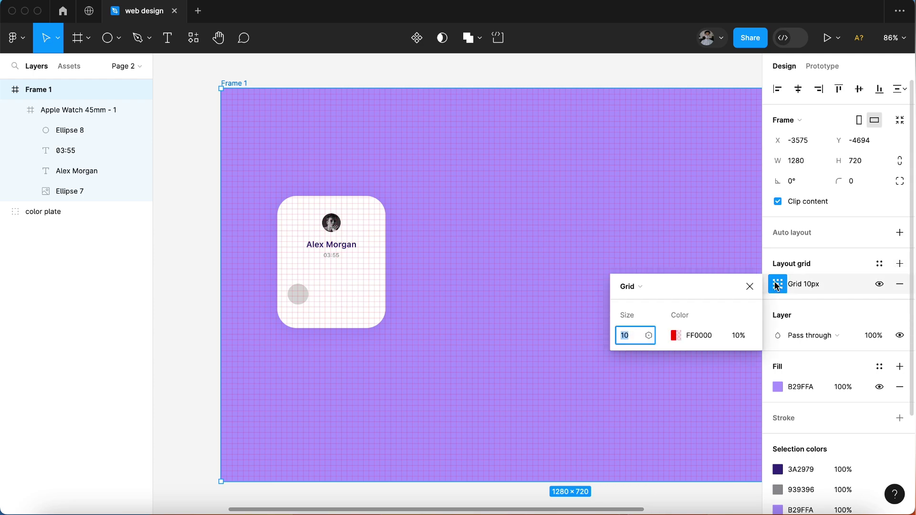
type("20")
key("Return")
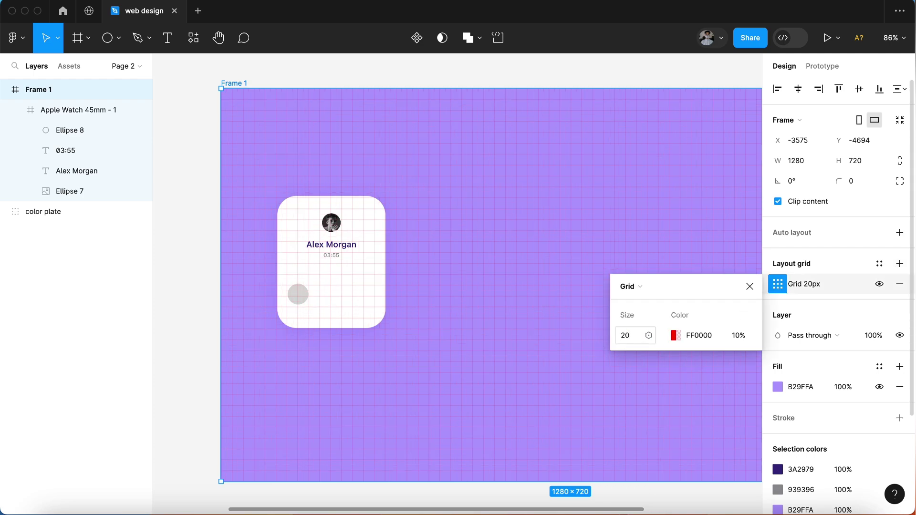
left_click(674, 336)
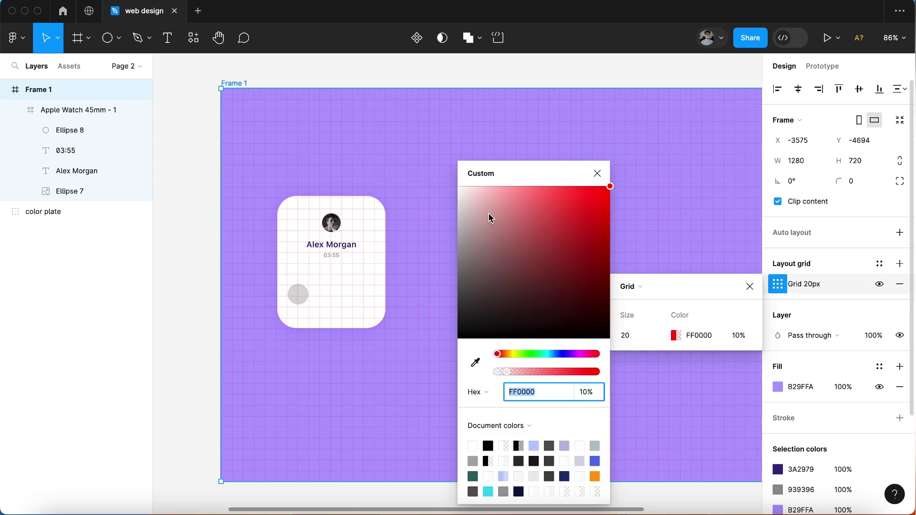
left_click_drag(491, 215, 439, 246)
left_click(596, 173)
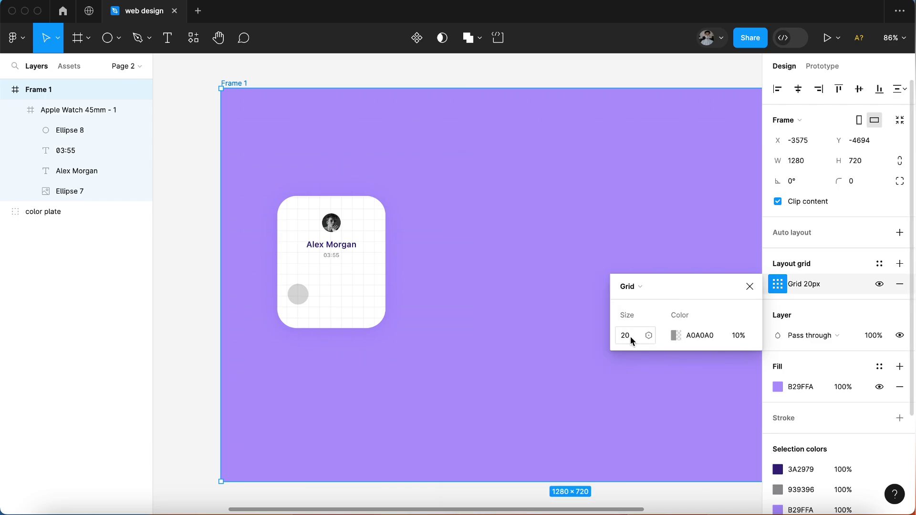
left_click(648, 335)
type("19")
scroll(419, 302, "up", 5)
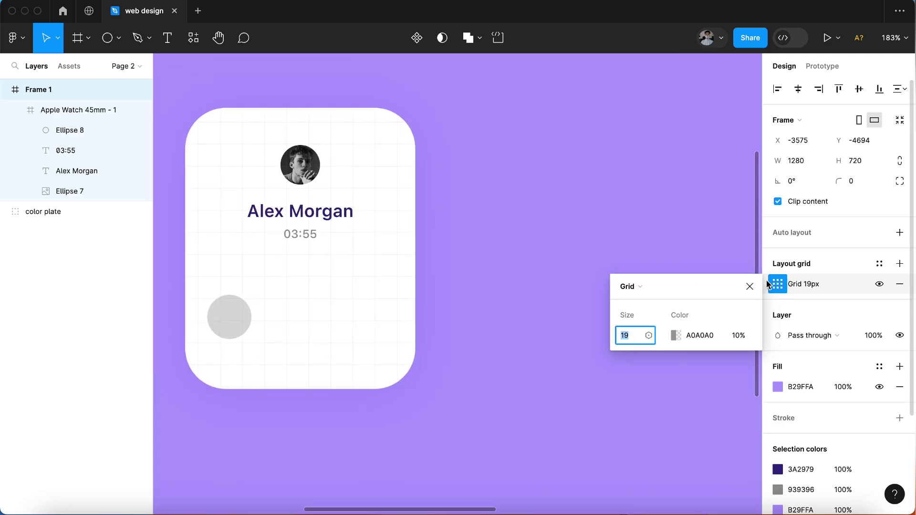
key("Escape")
- Duplicate the grey circle twice to make three evenly spaced 38×38 call buttons in a row
left_click(377, 270)
left_click_drag(345, 274, 347, 276)
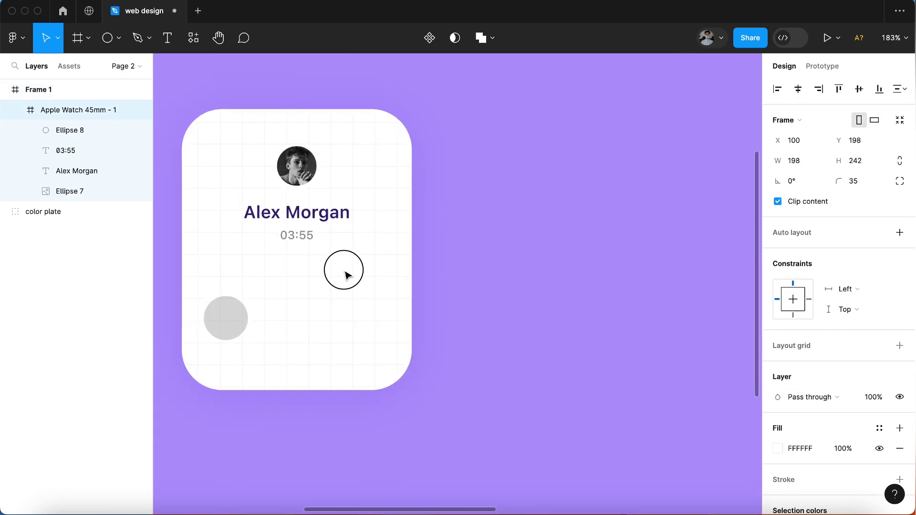
scroll(347, 275, "up", 3)
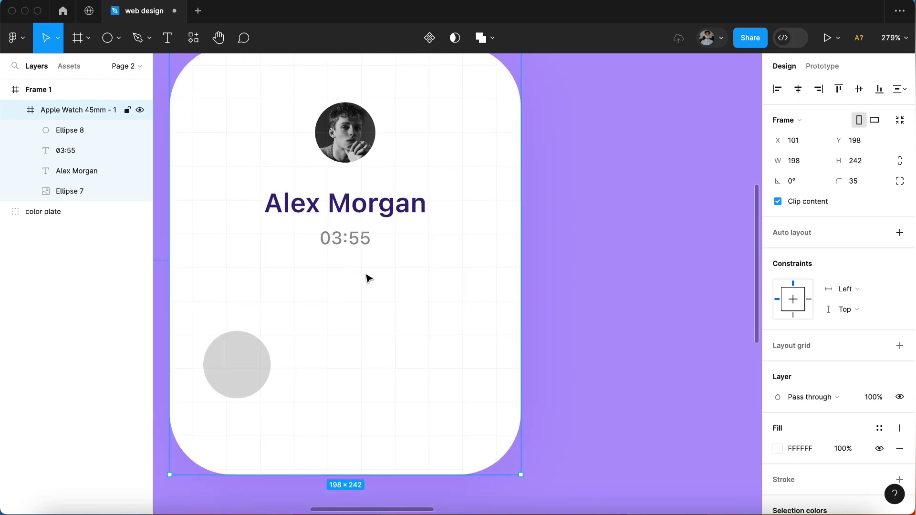
scroll(369, 278, "down", 2)
left_click(280, 342)
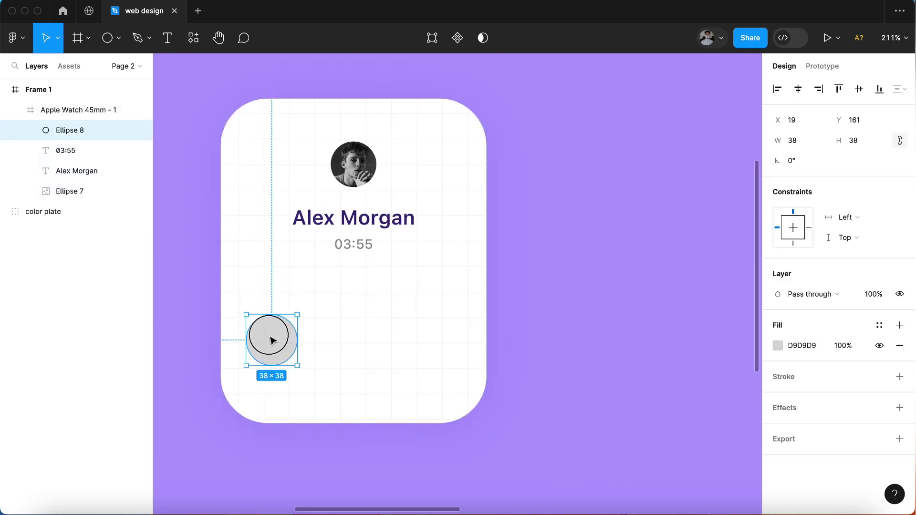
left_click_drag(271, 340, 348, 343)
key("ctrl+d")
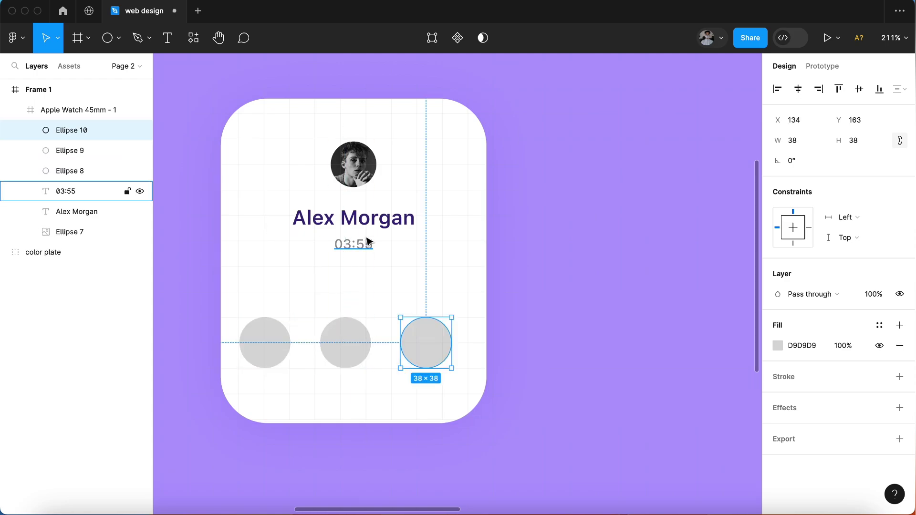
- Lower the 03:55 timer and name text, and enlarge the avatar to 46×46
left_click(368, 242)
left_click_drag(367, 246, 364, 274)
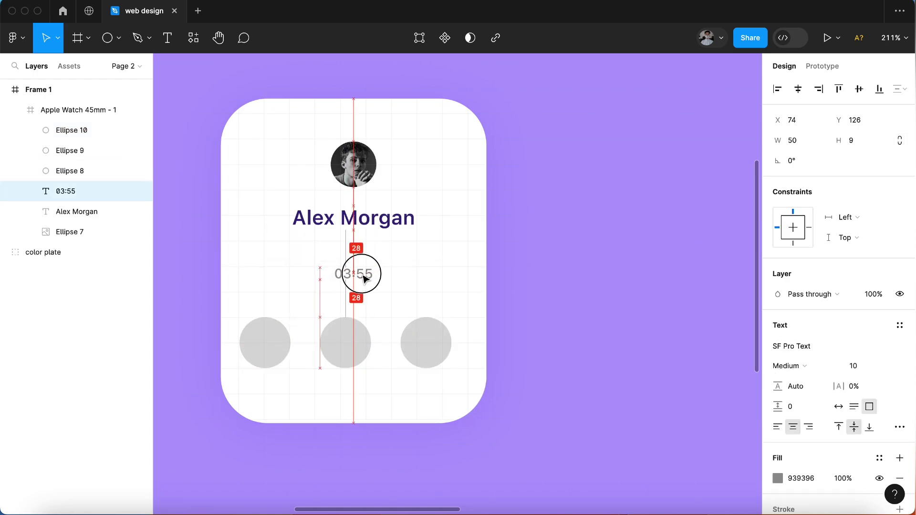
left_click_drag(364, 219, 364, 257)
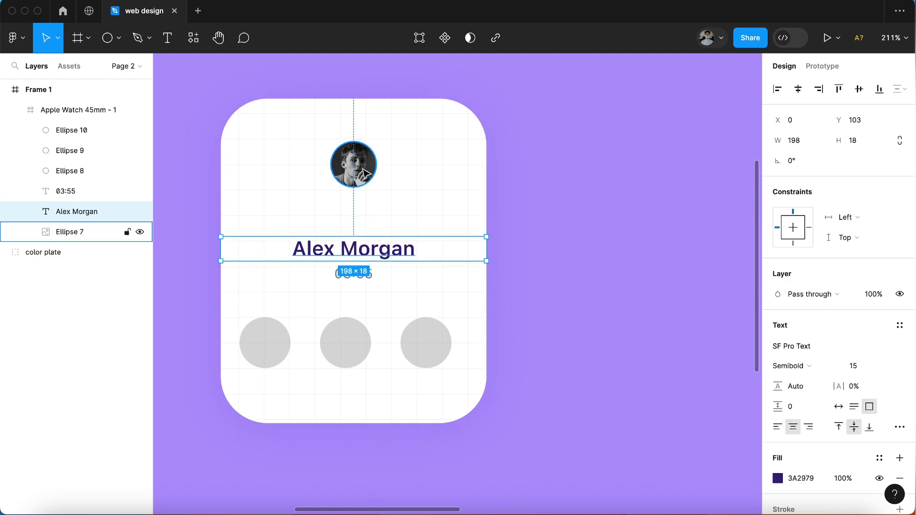
left_click(70, 232)
mouse_move(376, 187)
left_mouse_down()
mouse_move(392, 203)
mouse_move(358, 188)
left_mouse_up()
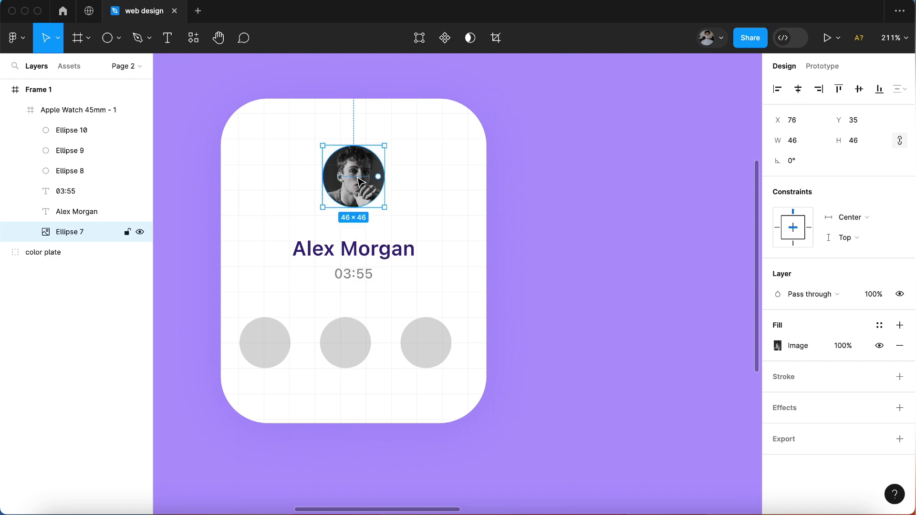
scroll(440, 229, "down", 3)
left_click(502, 263)
scroll(502, 262, "down", 3)
scroll(502, 263, "up", 3)
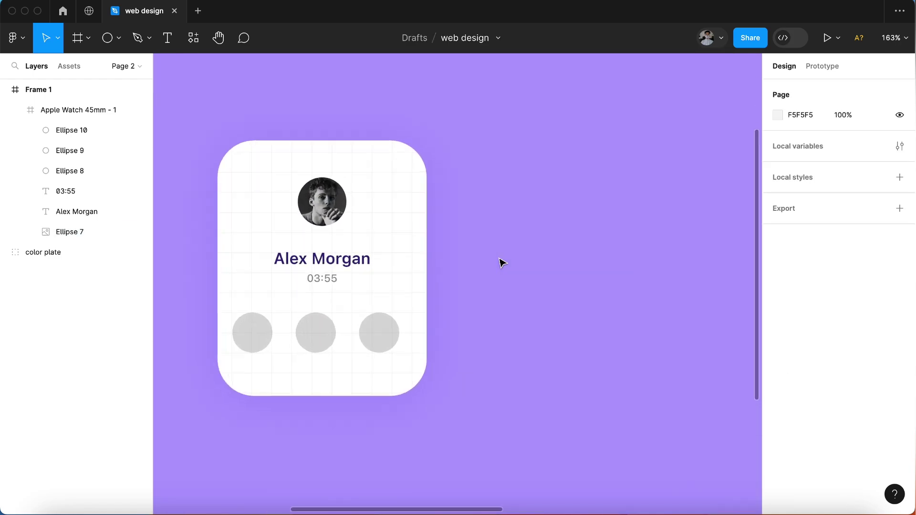
scroll(502, 262, "up", 2)
- Fill the right-hand circle with pink F66089
double_click(421, 334)
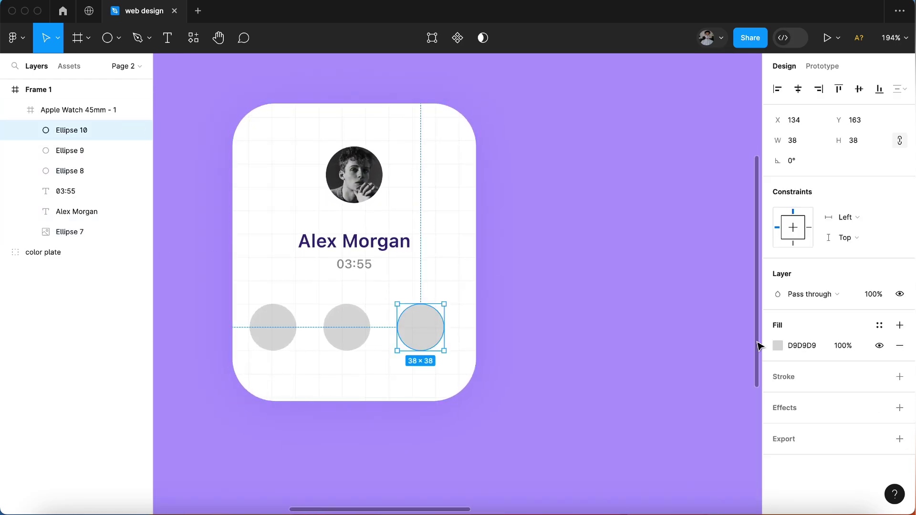
left_click(777, 345)
key("i")
scroll(308, 356, "left", 3)
scroll(307, 355, "left", 5)
left_click(257, 391)
scroll(456, 307, "right", 5)
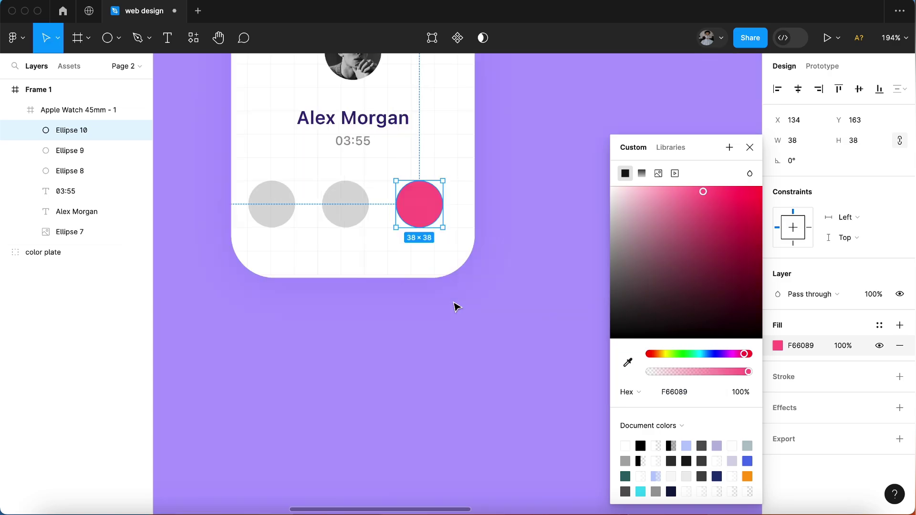
scroll(456, 306, "down", 2)
left_click(868, 323)
left_click(900, 377)
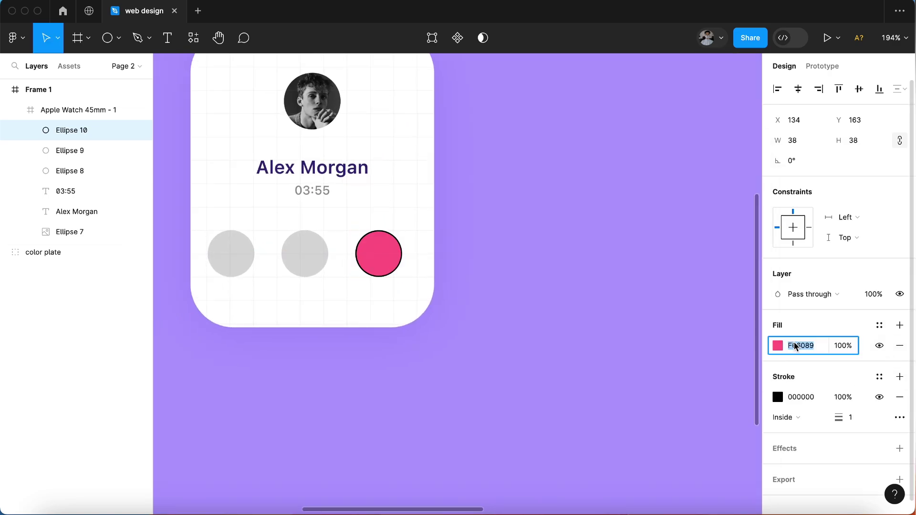
left_click(900, 395)
- Add a pink F66089 drop shadow with blur 16.1, offset X -3, Y 3 and lowered opacity
left_click(777, 428)
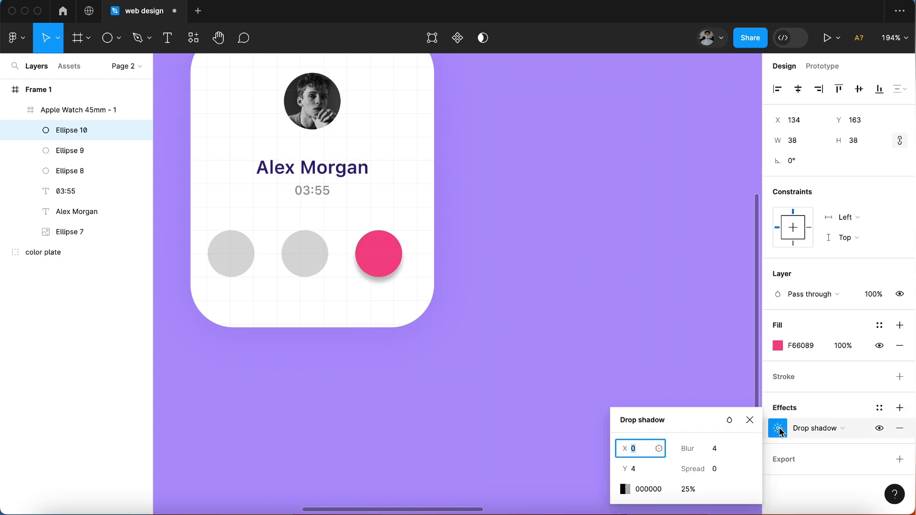
left_click(642, 489)
type("F66089")
key("Return")
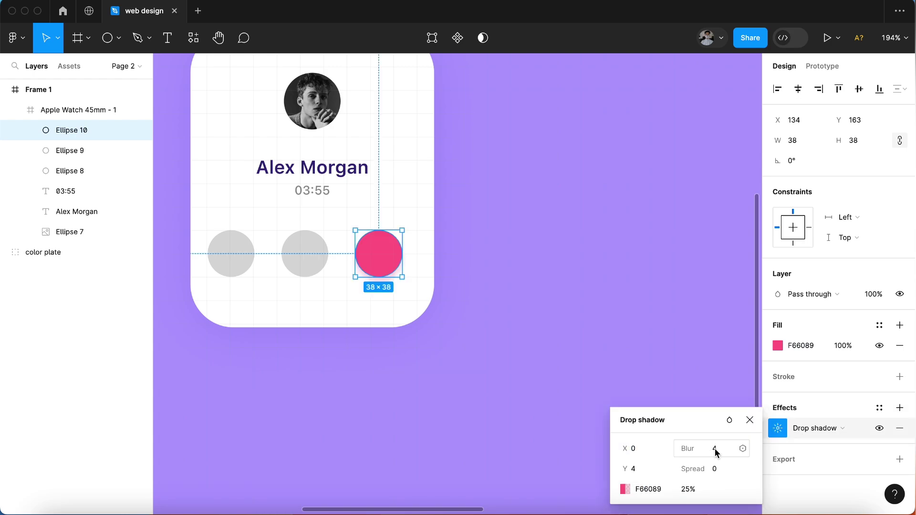
left_click(714, 449)
type("16.1")
left_click(689, 489)
type("85")
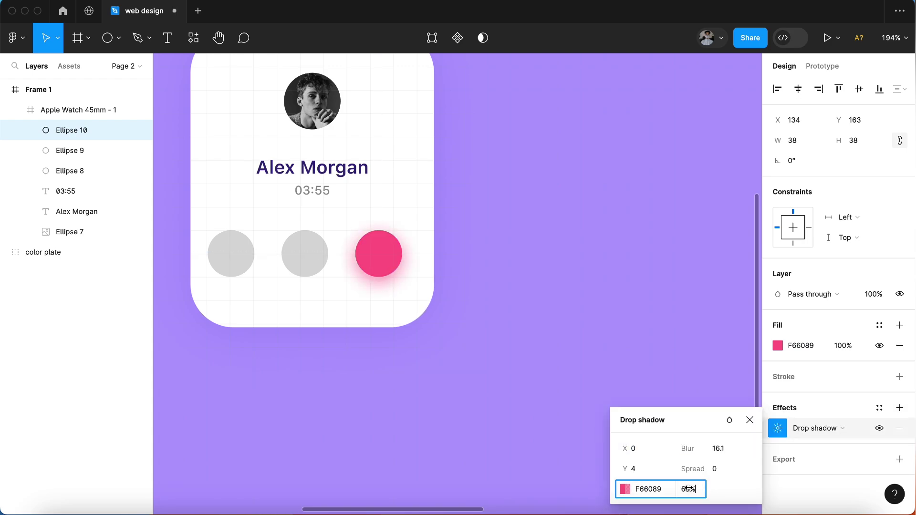
mouse_move(635, 451)
left_mouse_down()
mouse_move(633, 466)
mouse_move(640, 464)
left_mouse_up()
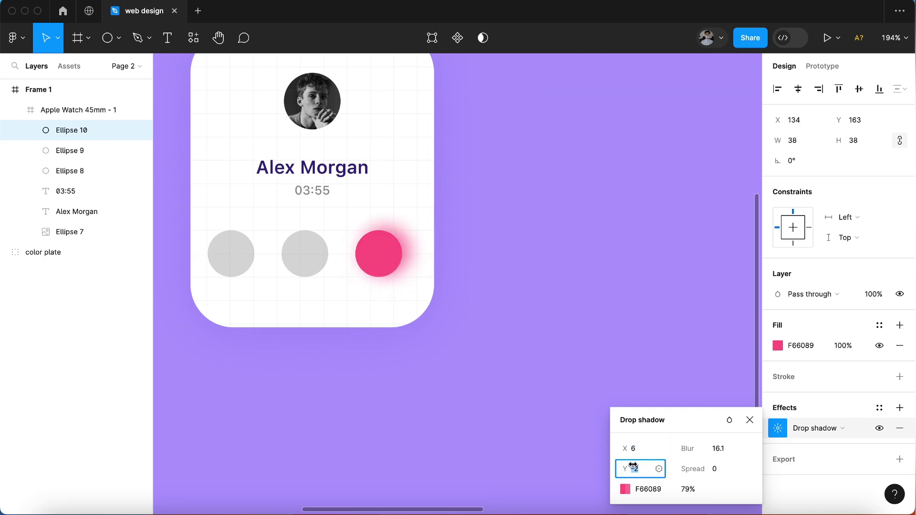
left_click_drag(633, 448, 629, 448)
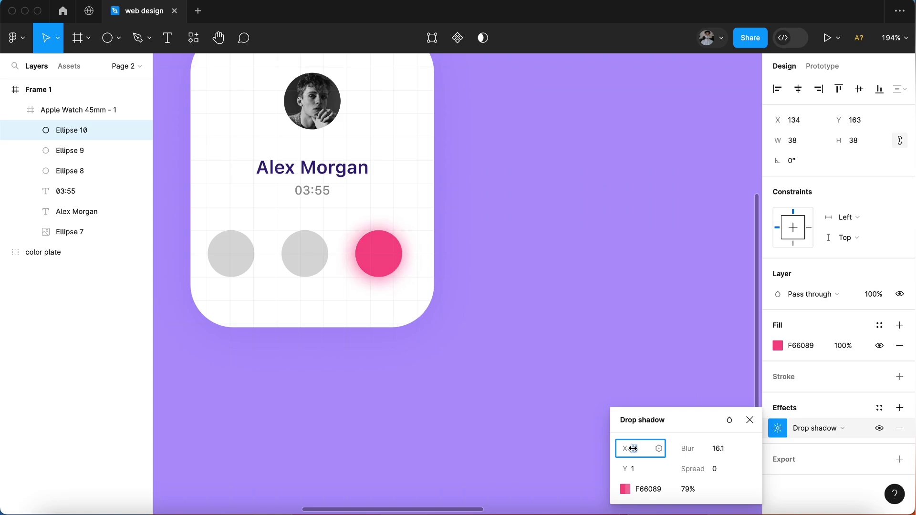
left_click_drag(694, 488, 681, 486)
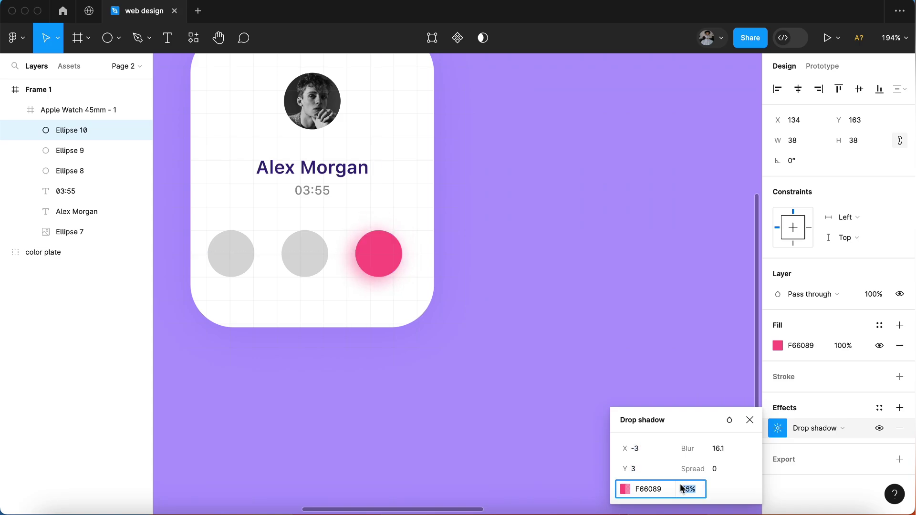
scroll(443, 293, "up", 2)
left_click(484, 363)
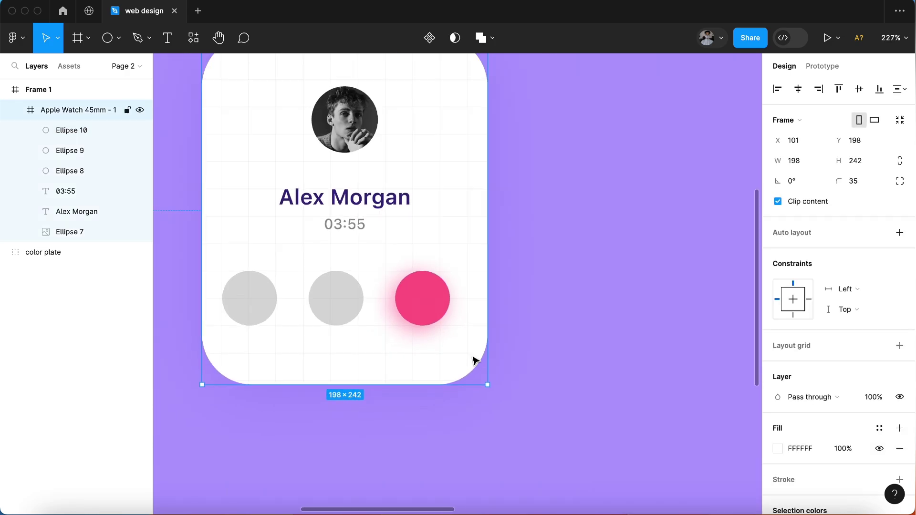
- Switch the pink circle's fill to a linear gradient running diagonally from upper-left to lower-right
left_click(444, 329)
left_click(778, 345)
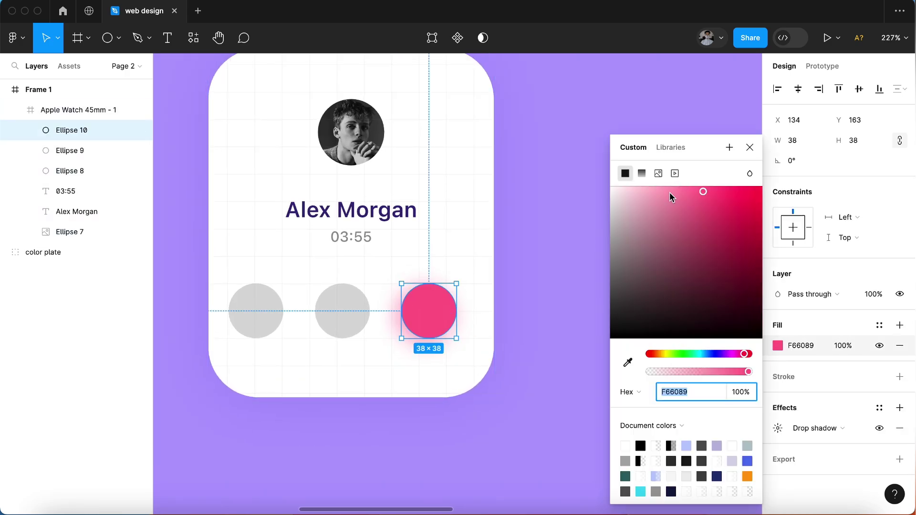
left_click(642, 173)
scroll(430, 296, "up", 5)
left_click_drag(417, 258, 351, 286)
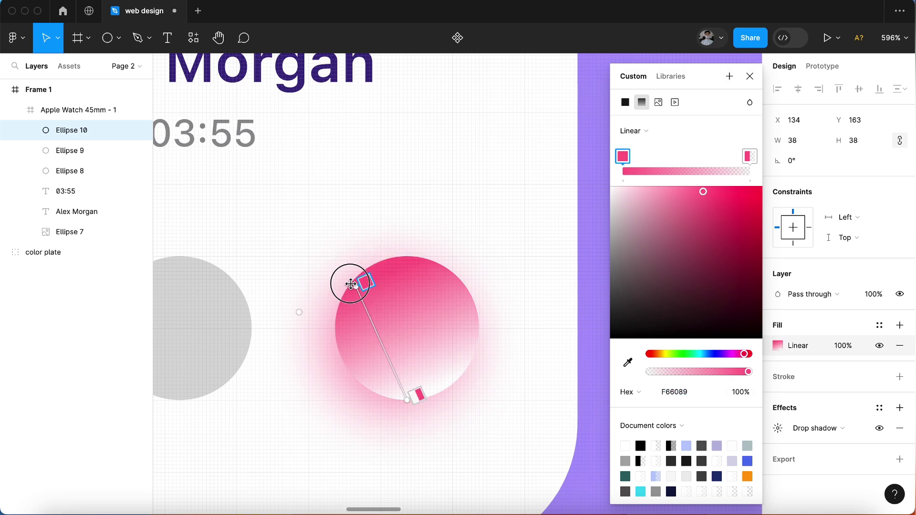
left_click_drag(407, 400, 458, 383)
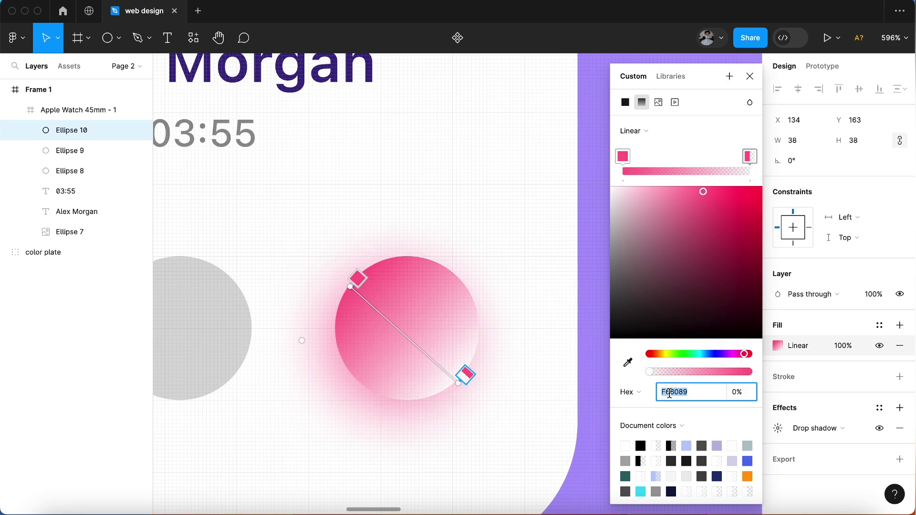
- Make the end stop 100% opaque F66089 and lighten the start stop to light pink FBB0C4
left_click_drag(649, 371, 751, 374)
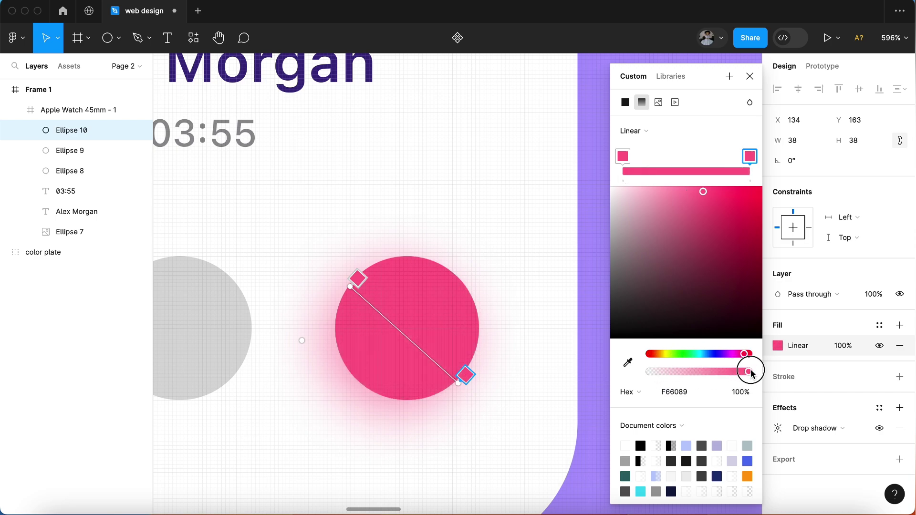
left_click_drag(667, 193, 656, 187)
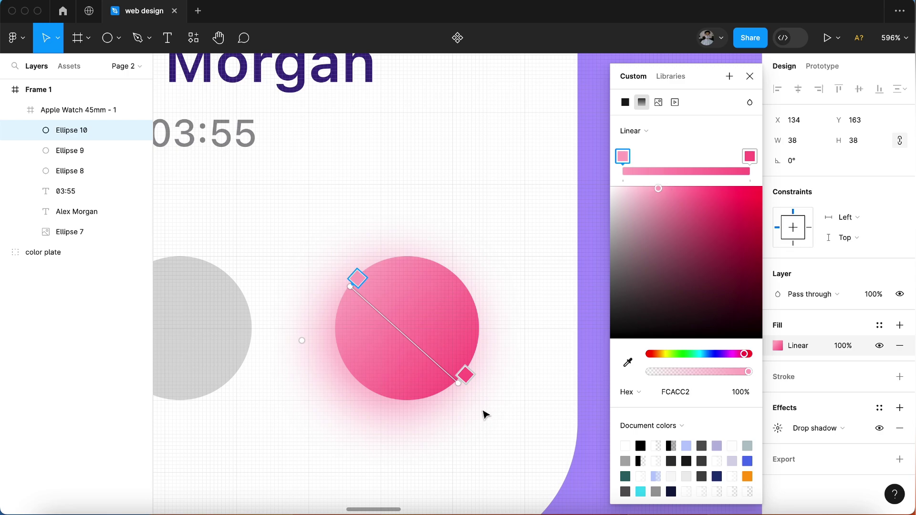
left_click(466, 375)
left_click(364, 277)
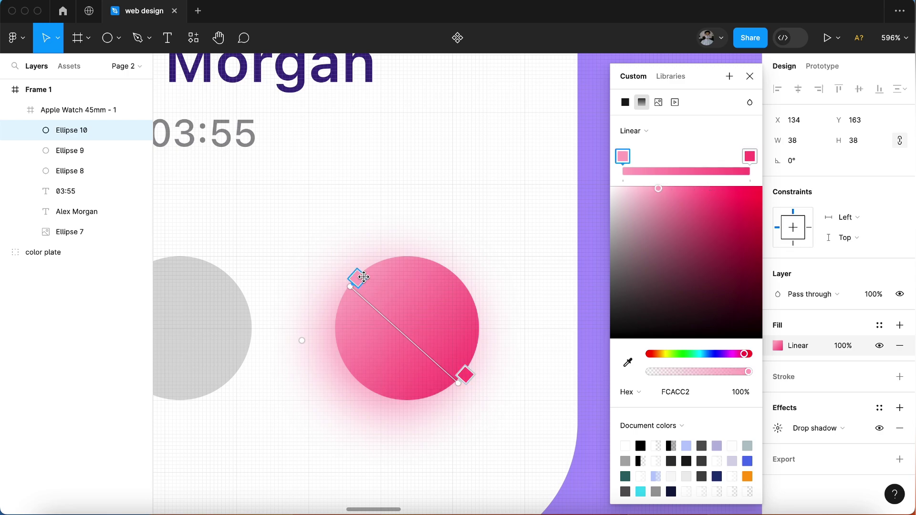
left_click_drag(660, 192, 662, 196)
scroll(366, 328, "down", 5)
left_click(442, 321)
scroll(439, 323, "left", 5)
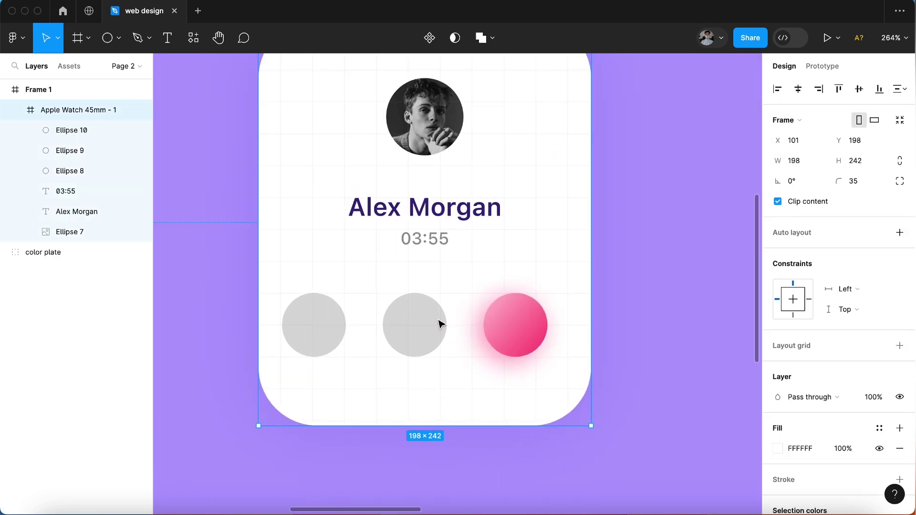
scroll(440, 325, "up", 2)
left_click(660, 300)
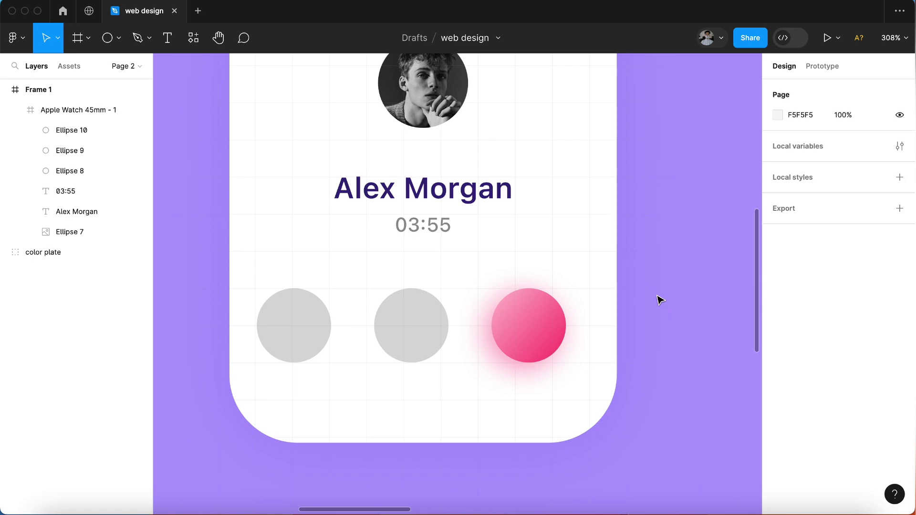
scroll(659, 300, "up", 5)
scroll(660, 299, "down", 5)
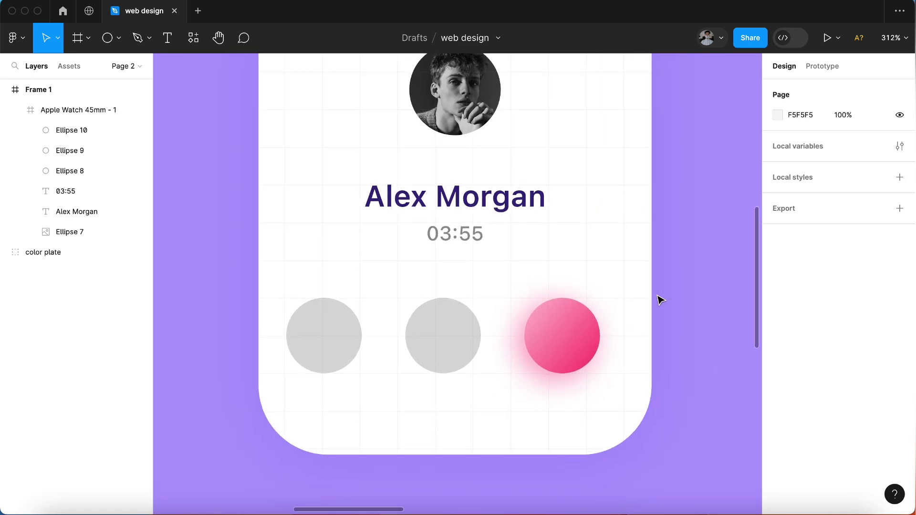
scroll(659, 300, "down", 1)
scroll(640, 289, "up", 2)
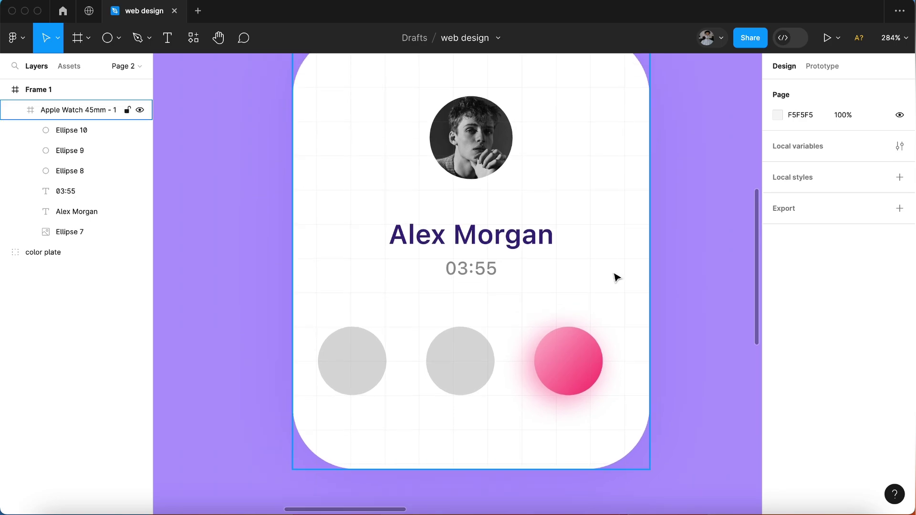
- Search Community for 'apple watch ui kit' and open the Apple Watch UI kits file page
left_click(65, 16)
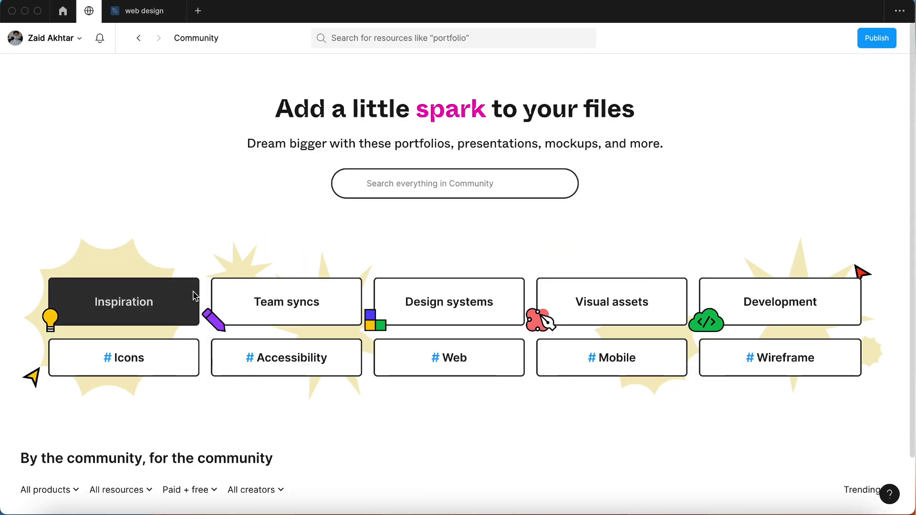
left_click(395, 189)
type("app")
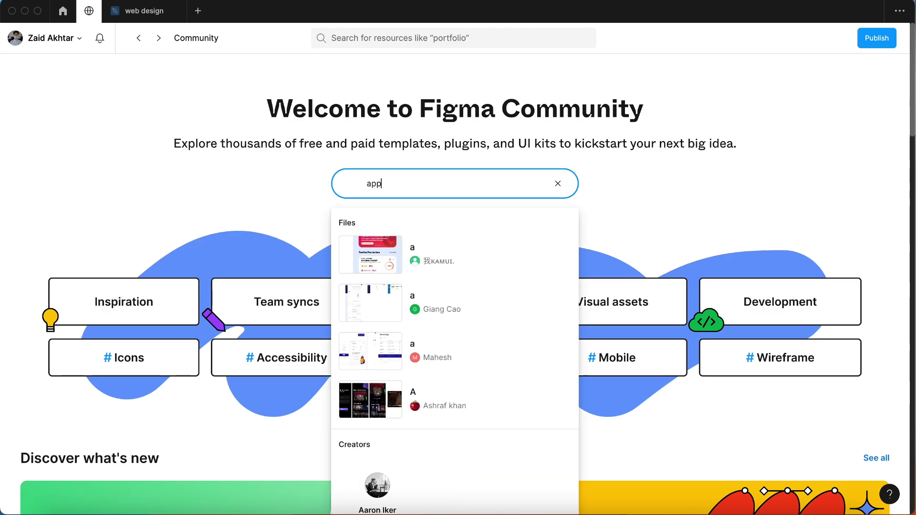
type("le watch ui")
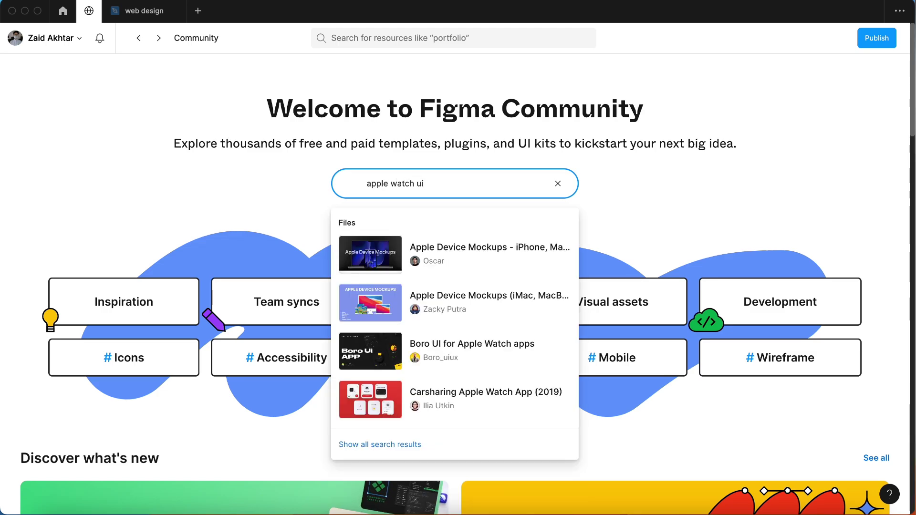
type(" ki")
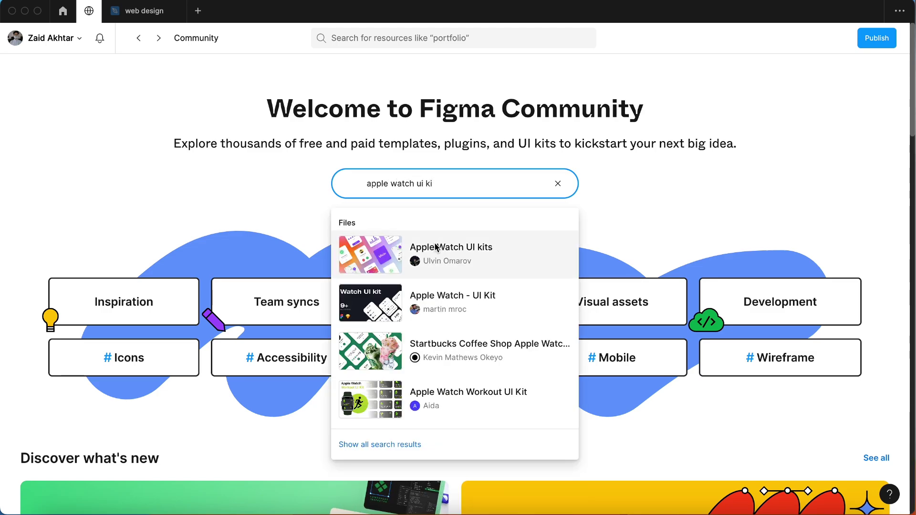
left_click(435, 247)
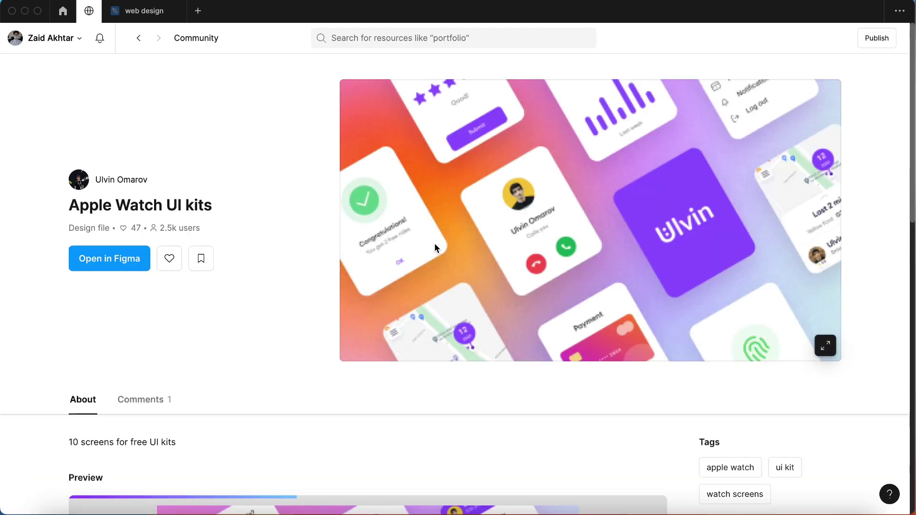
- Open the Apple Watch UI kits in Figma and look through its page list in the Community preview
left_click(113, 264)
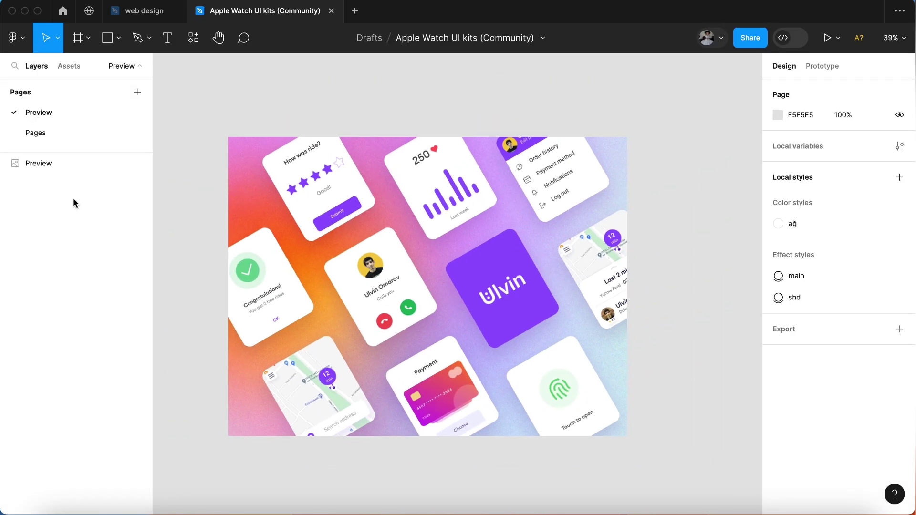
left_click(424, 295)
double_click(425, 296)
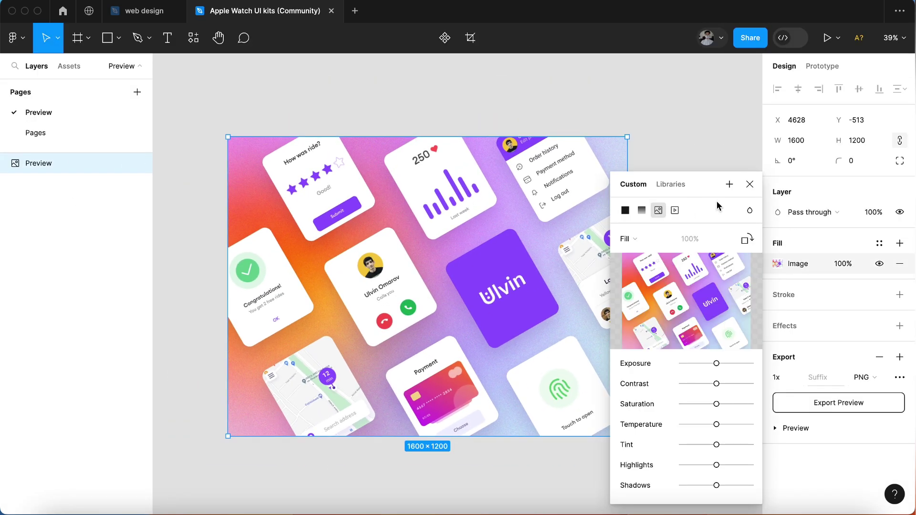
left_click(750, 185)
left_click(89, 11)
scroll(262, 214, "down", 5)
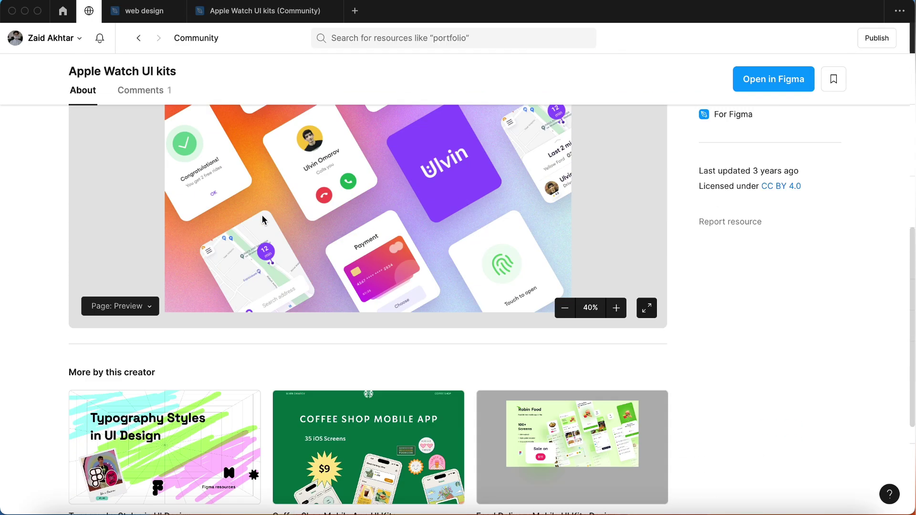
scroll(262, 217, "down", 3)
left_click(149, 236)
left_click(117, 208)
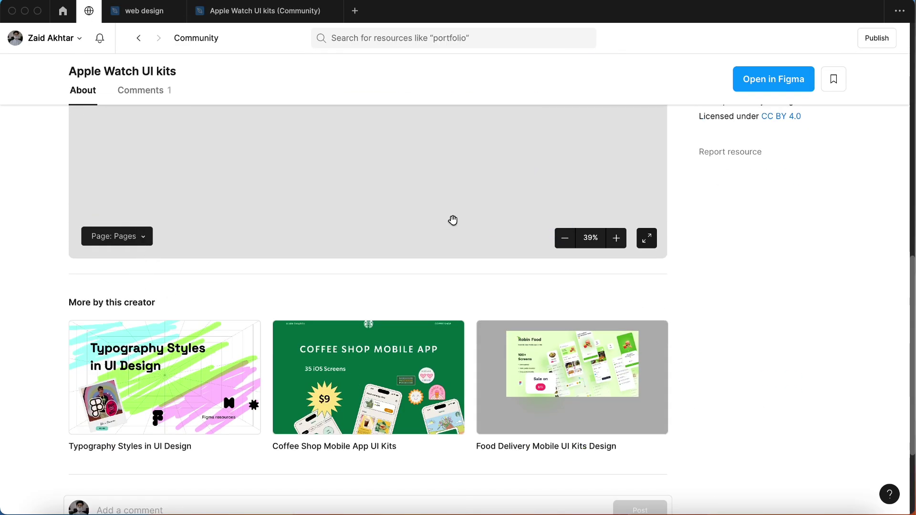
left_click(286, 14)
- On the kit's Pages page, copy the red decline-call icon from the call screen
left_click(48, 132)
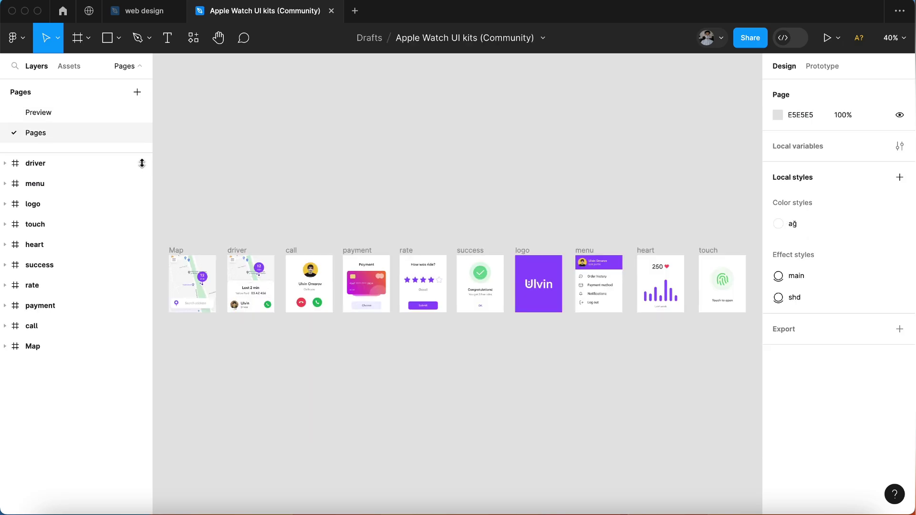
scroll(299, 296, "up", 5)
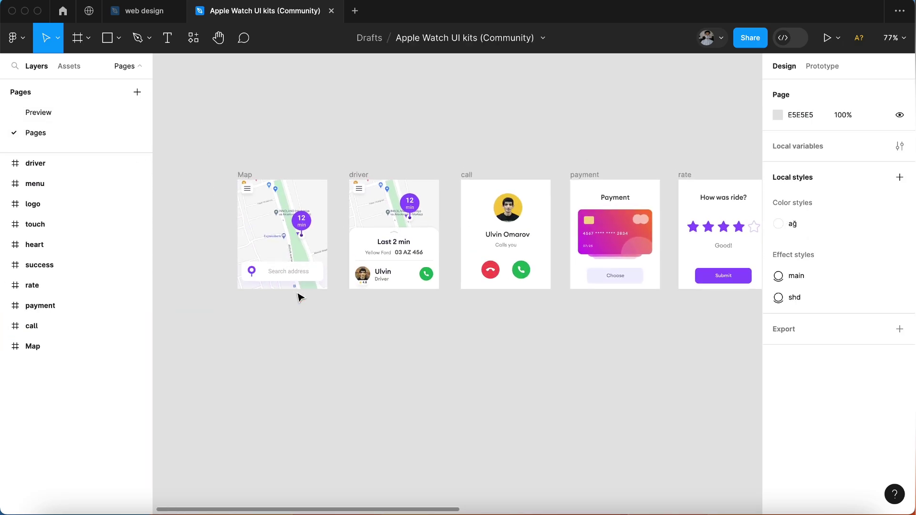
scroll(298, 296, "right", 3)
scroll(298, 296, "right", 8)
scroll(299, 296, "right", 7)
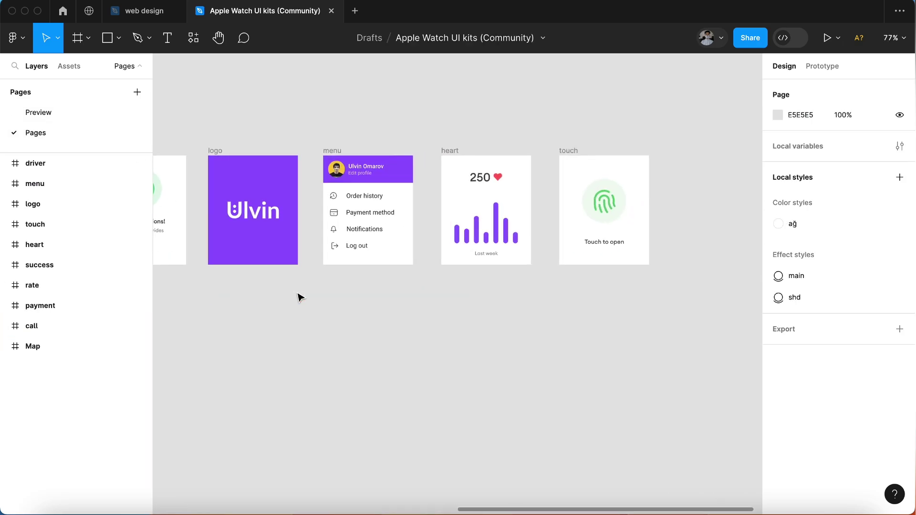
scroll(299, 296, "right", 1)
scroll(298, 298, "left", 10)
scroll(299, 298, "left", 3)
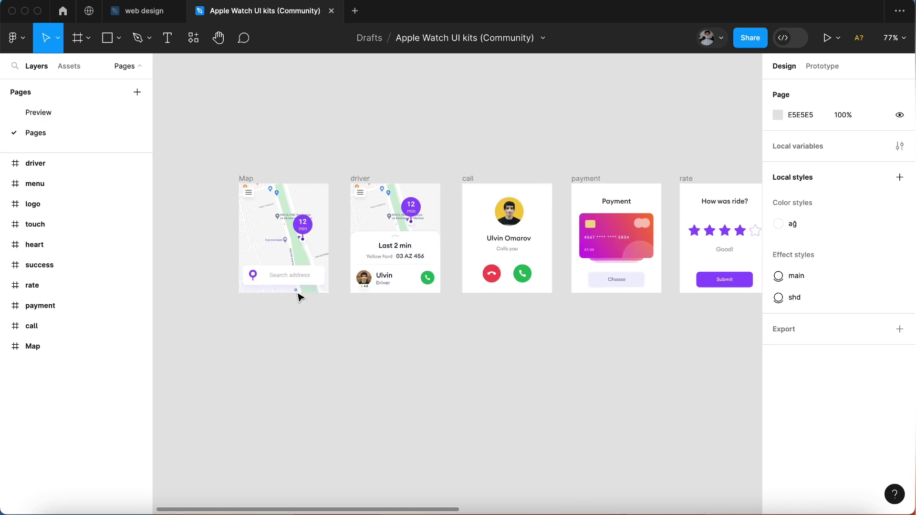
scroll(299, 298, "up", 5)
scroll(298, 298, "up", 1)
left_click(312, 247)
double_click(313, 249)
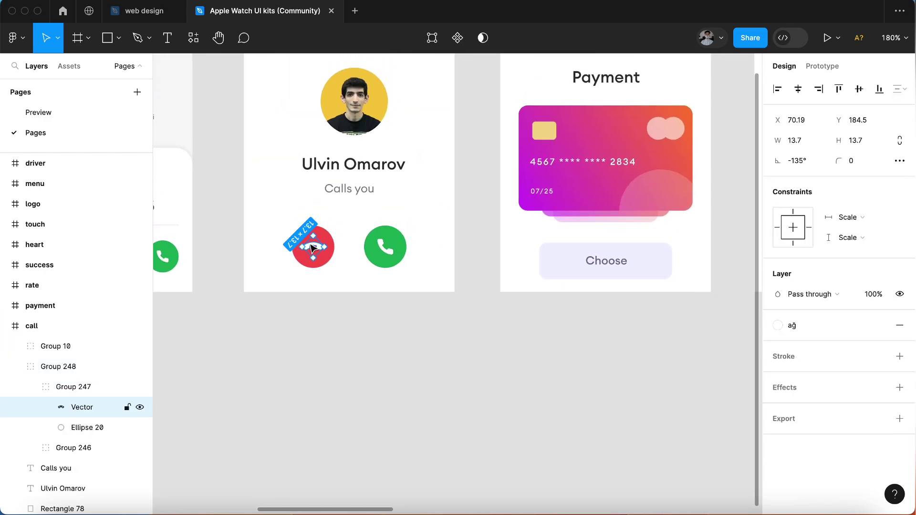
key("ctrl+c")
- Paste the hang-up handset icon into the web design file and centre it on the pink button
left_click(143, 11)
key("ctrl+v")
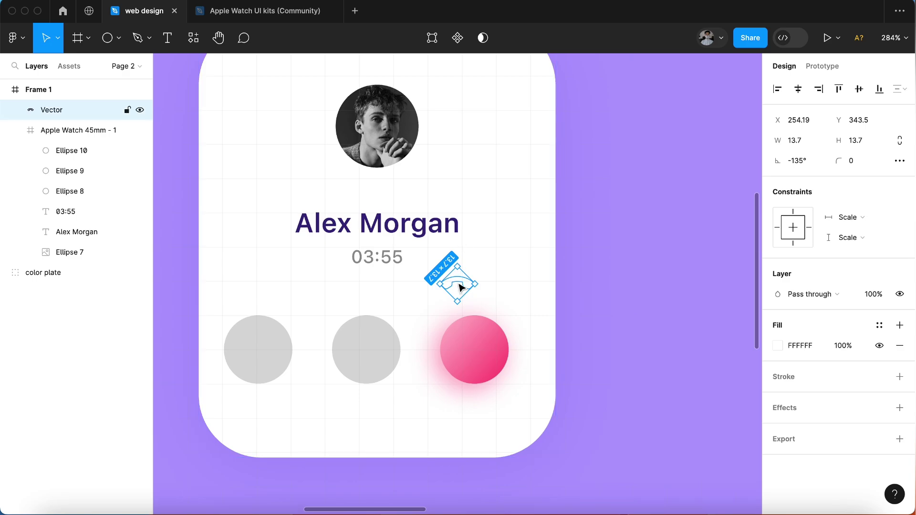
left_click_drag(467, 297, 475, 351)
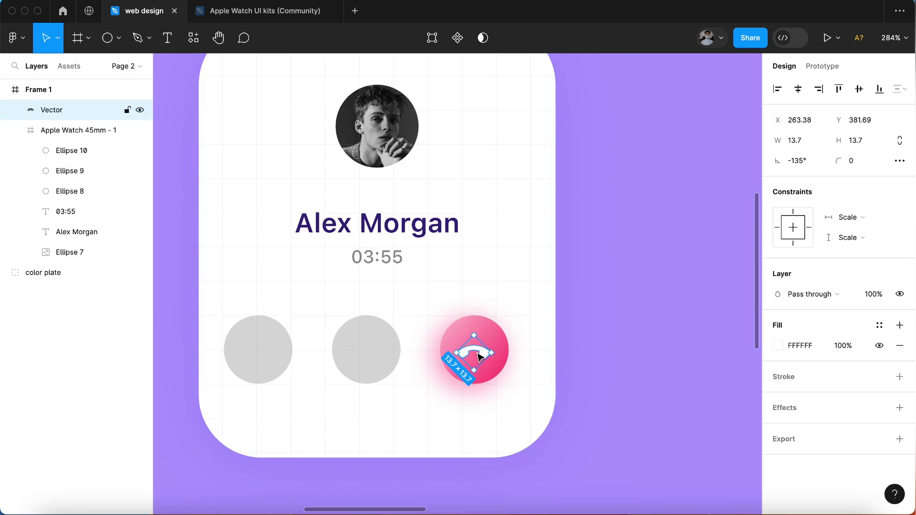
left_click(400, 309)
scroll(400, 309, "left", 2)
scroll(399, 309, "up", 1)
- Go back to the UI kits file and return to its Community page
key("ctrl+Tab")
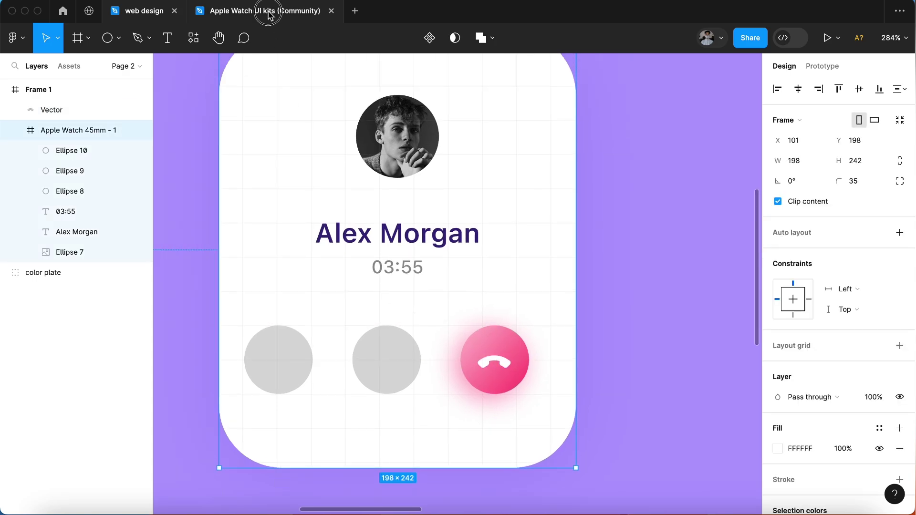
left_click(361, 306)
scroll(363, 326, "right", 10)
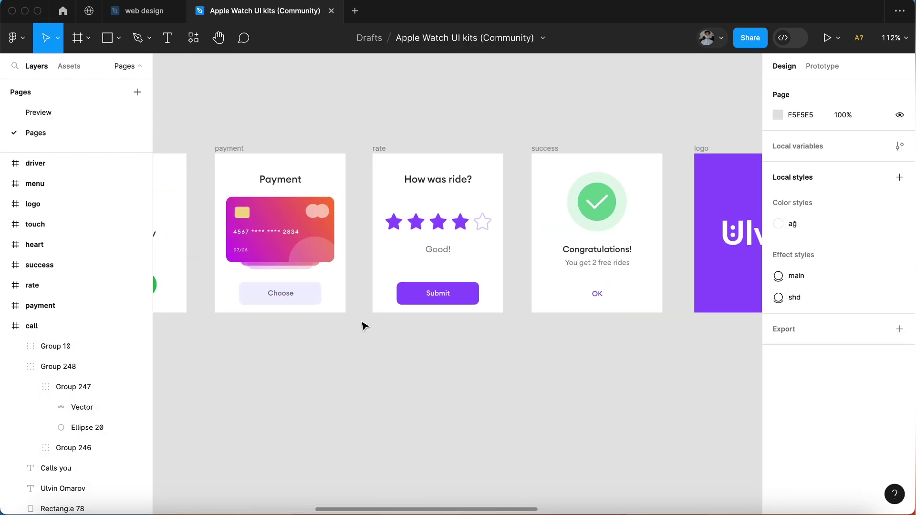
left_click(79, 8)
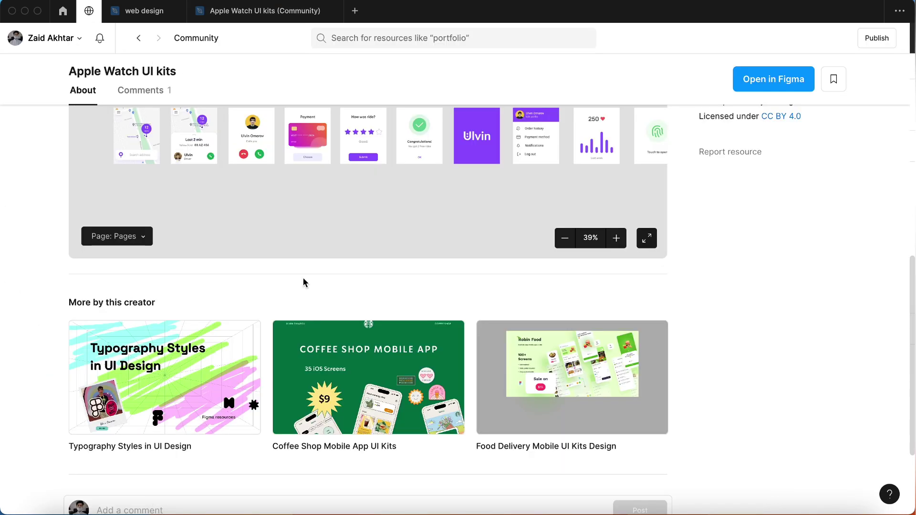
- Search Community for 'apple watch ui kit' and preview the Apple Watch - UI Kit's Symbols page
left_click(139, 38)
left_click(389, 186)
type("apple")
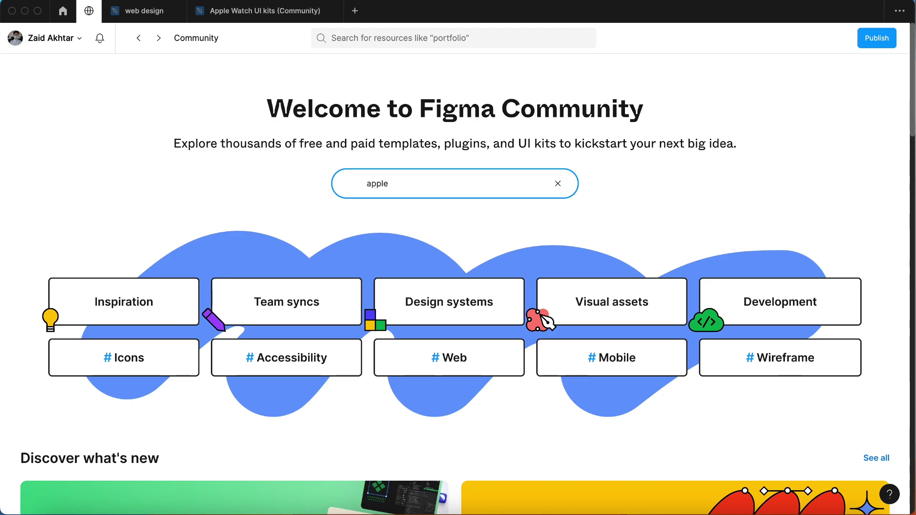
type(" watch ui kit")
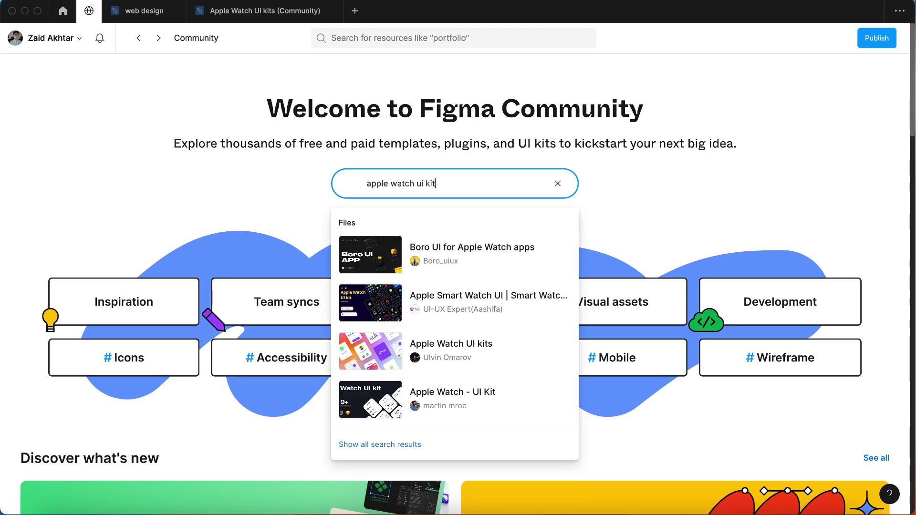
left_click(445, 296)
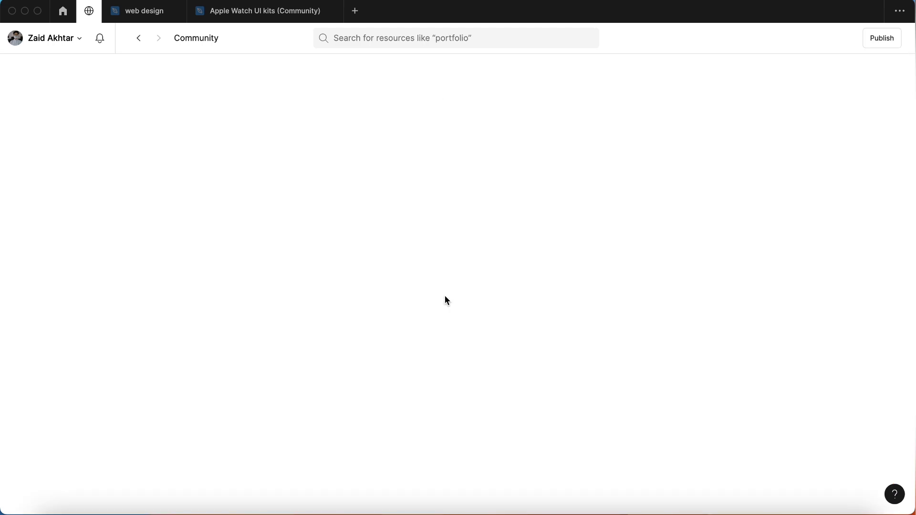
scroll(374, 340, "down", 10)
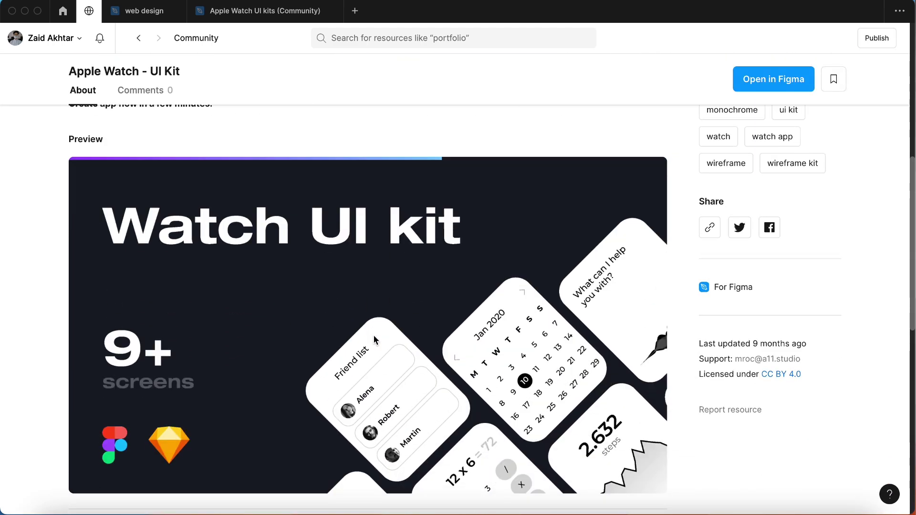
left_click(373, 339)
left_click(125, 407)
left_click(131, 367)
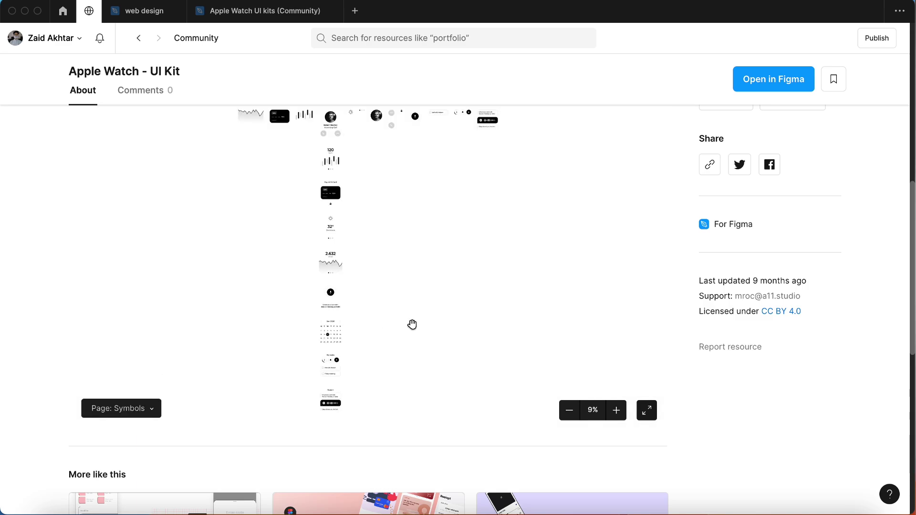
scroll(412, 325, "up", 5)
scroll(412, 325, "down", 5)
scroll(412, 324, "down", 5)
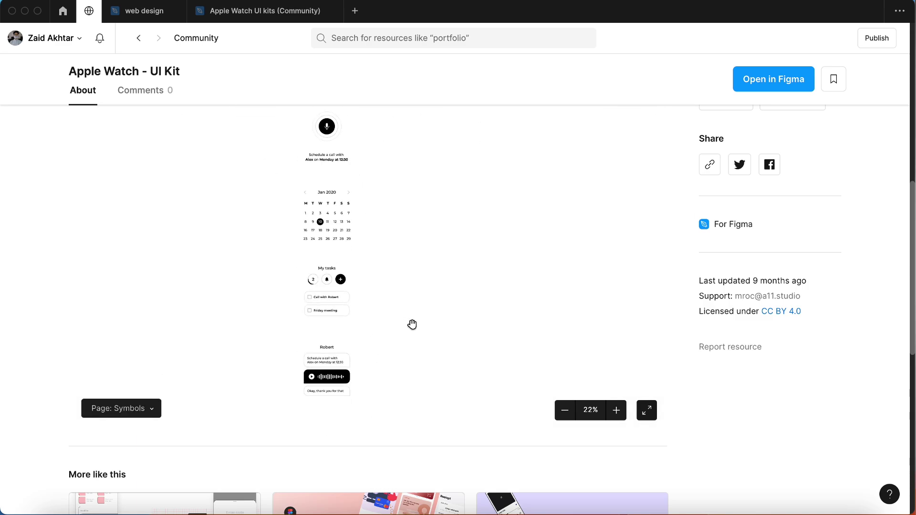
scroll(412, 325, "down", 5)
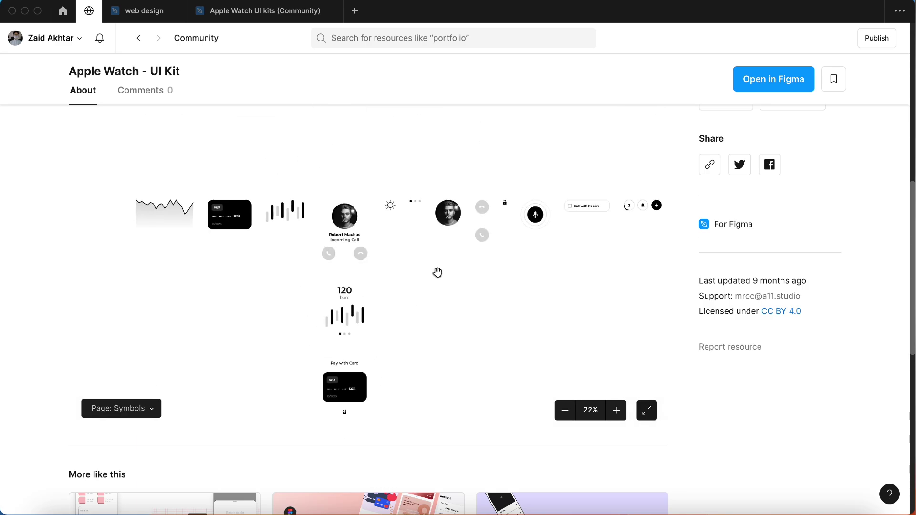
- Open Apple Watch - UI Kit in Figma, copy its microphone icon and paste it into the watch frame
left_click(778, 85)
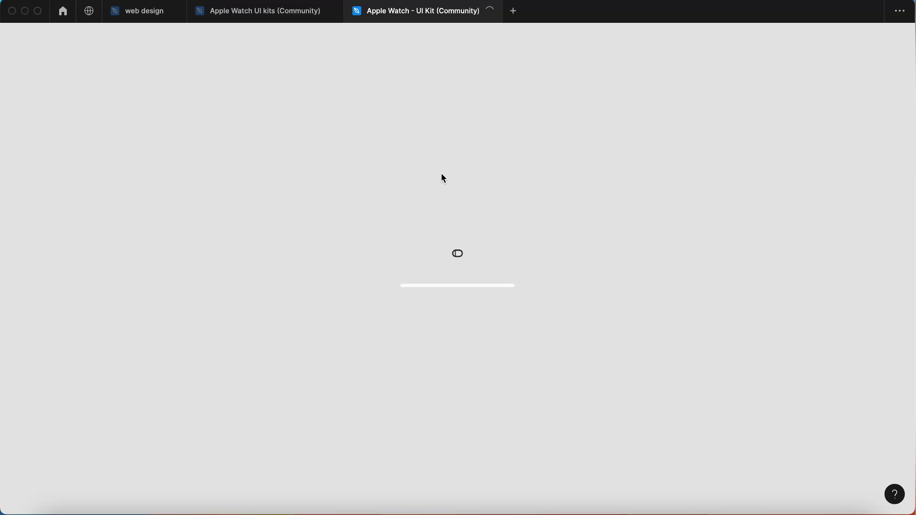
scroll(421, 178, "up", 5)
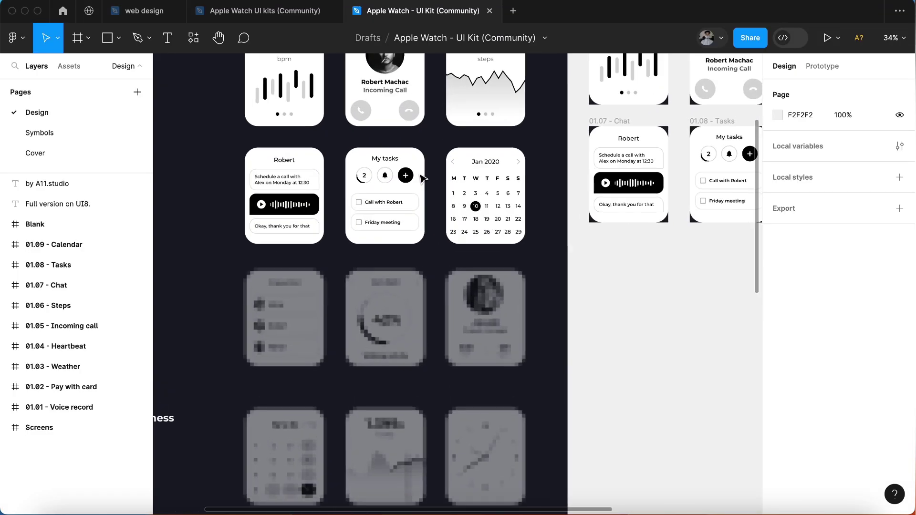
scroll(292, 142, "up", 8)
left_click(292, 142)
scroll(292, 142, "up", 8)
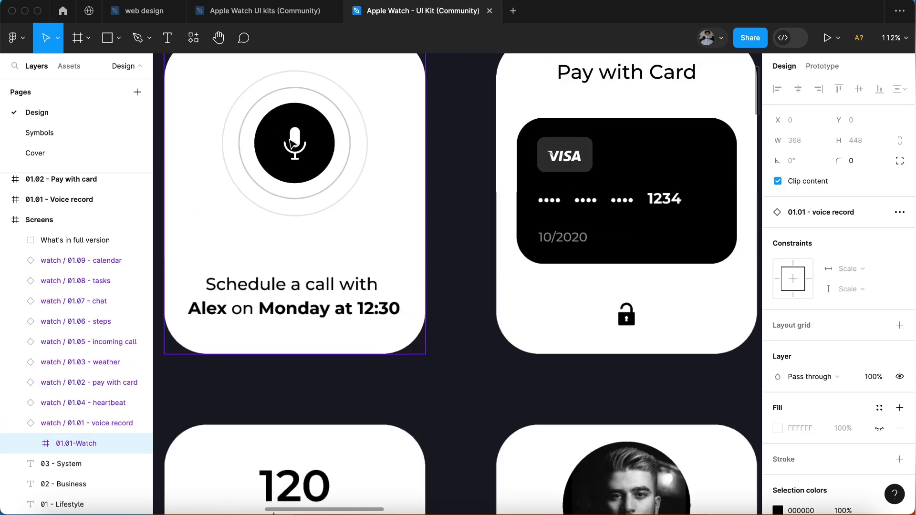
double_click(329, 153)
double_click(330, 153)
left_click(301, 145)
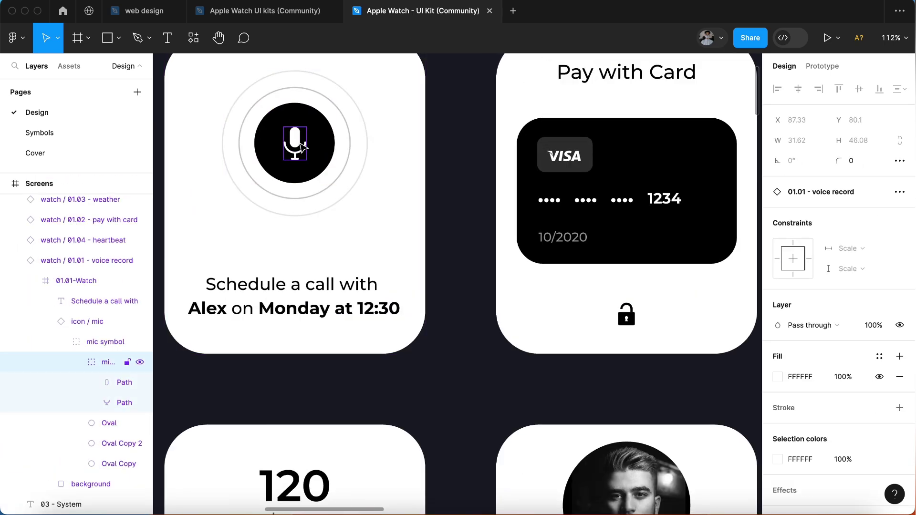
key("ctrl+c")
left_click(143, 10)
key("ctrl+v")
- Shrink the microphone to 14×20.4 on the left circle and colour it grey 9B9B9B
left_click_drag(405, 229, 278, 378)
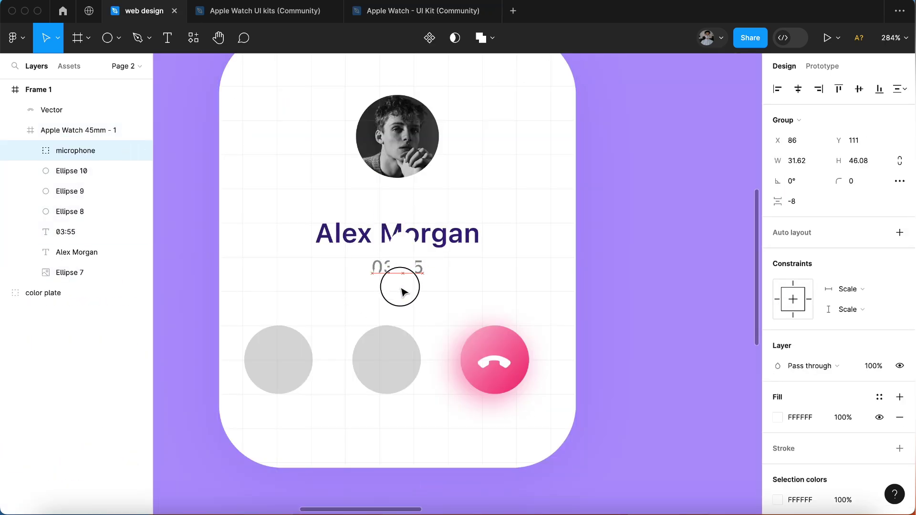
mouse_move(306, 408)
left_mouse_down()
mouse_move(275, 363)
mouse_move(284, 368)
left_mouse_up()
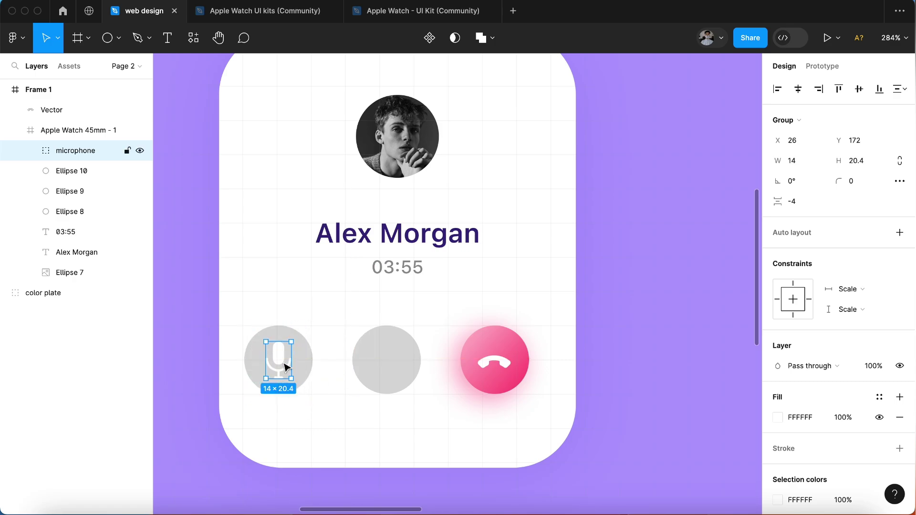
left_click(778, 418)
mouse_move(618, 217)
left_mouse_down()
mouse_move(594, 267)
mouse_move(580, 245)
mouse_move(578, 253)
left_mouse_up()
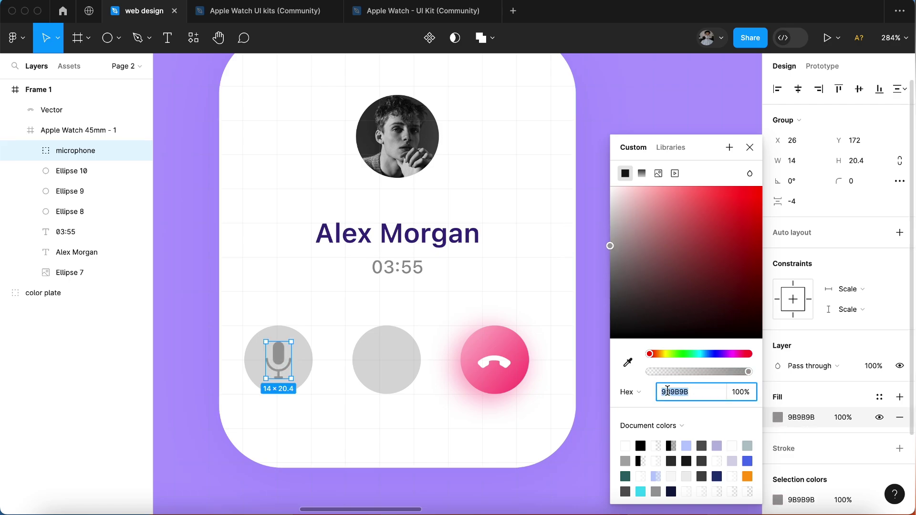
left_click(347, 304)
- Paste the keypad dot-grid image onto the middle circle and fill the microphone circle light grey EBEBEF
key("ctrl+v")
scroll(507, 213, "down", 3)
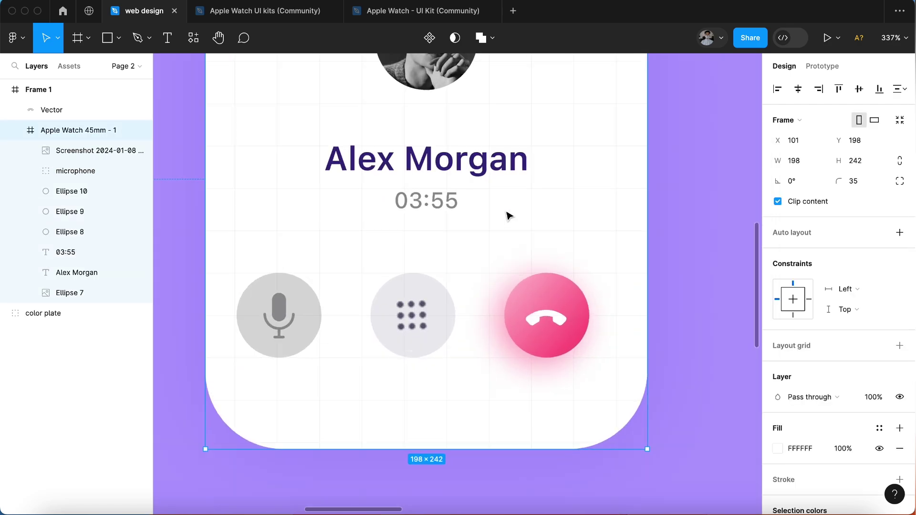
scroll(477, 267, "up", 5)
left_click(433, 321)
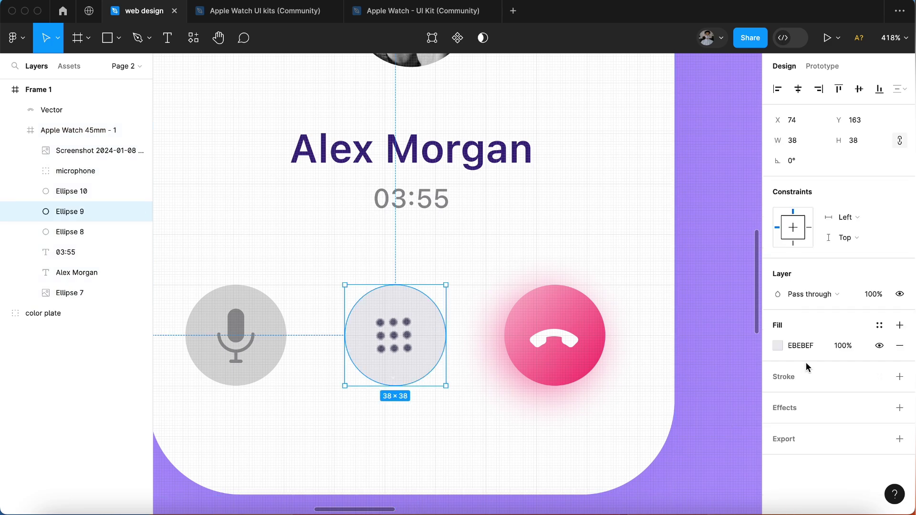
left_click(276, 323)
key("Return")
scroll(351, 331, "down", 5)
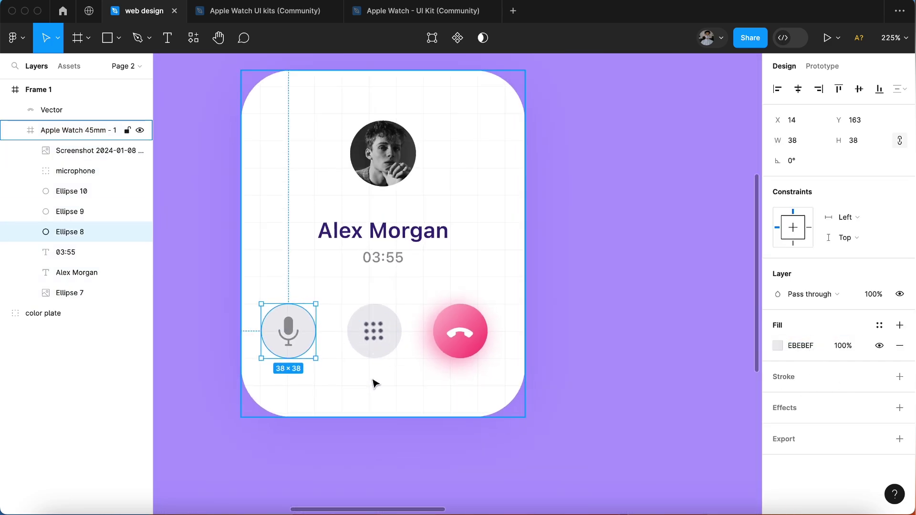
left_click(375, 382)
scroll(374, 382, "down", 3)
scroll(368, 380, "up", 6)
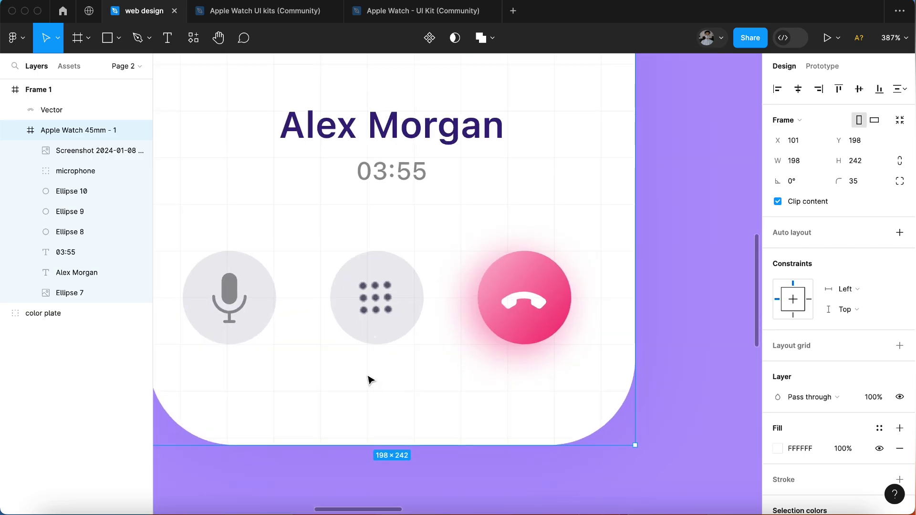
- Group the microphone icon with its background circle as 'microphone'
left_click(46, 168)
left_click(55, 193, "shift")
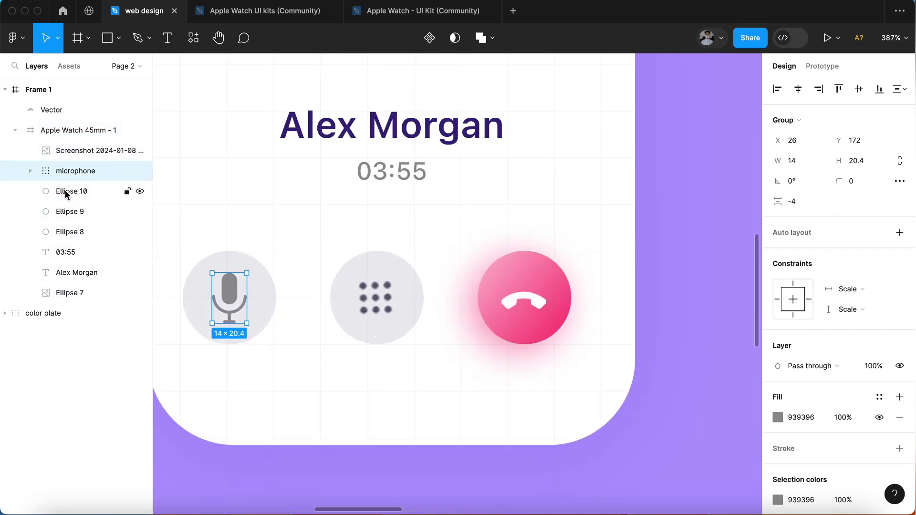
left_click(70, 231, "shift")
left_click(30, 171)
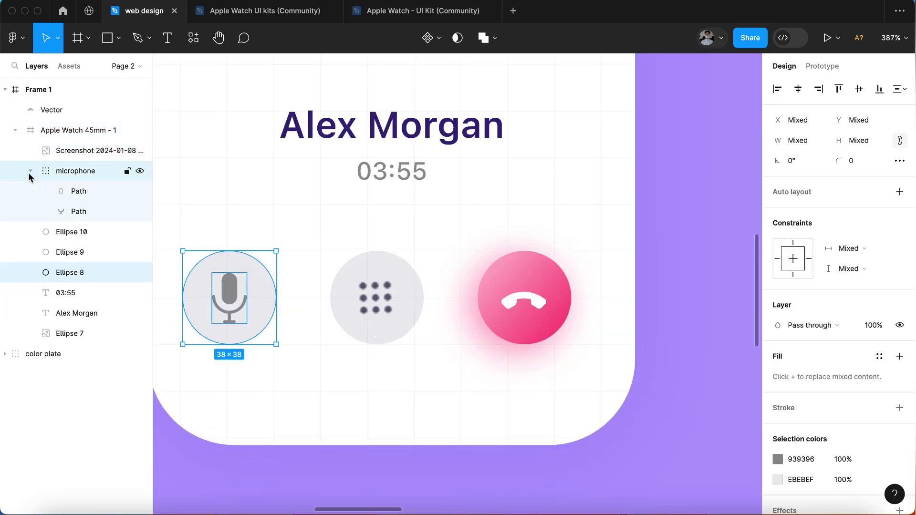
left_click(30, 172)
key("super+g")
double_click(65, 171)
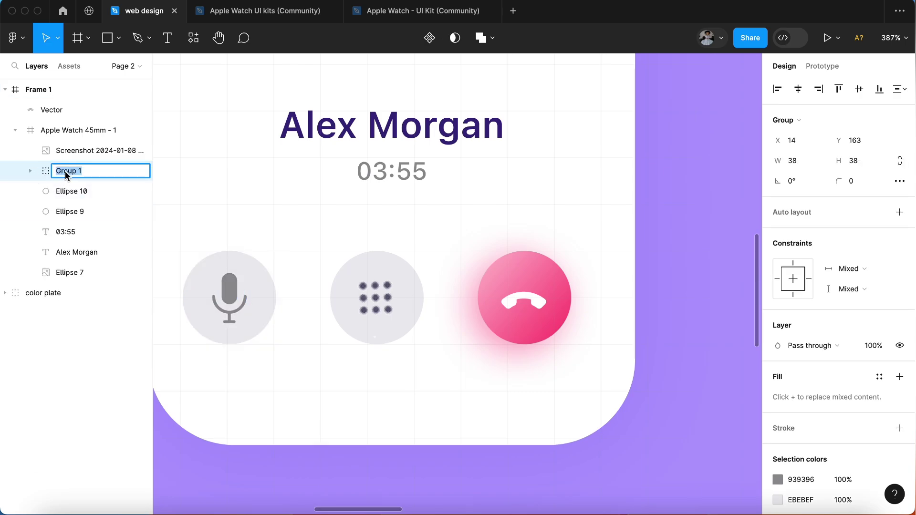
type("microphone")
key("Return")
scroll(233, 304, "left", 3)
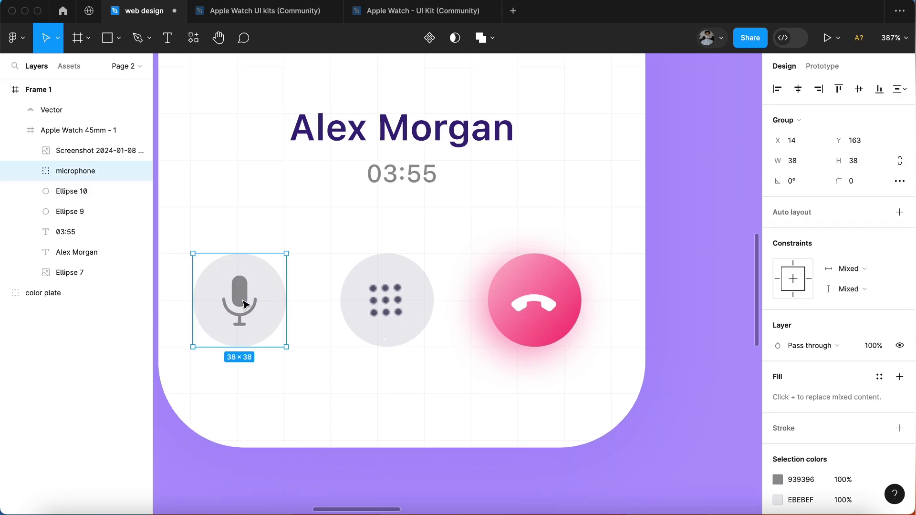
left_click_drag(262, 304, 282, 304)
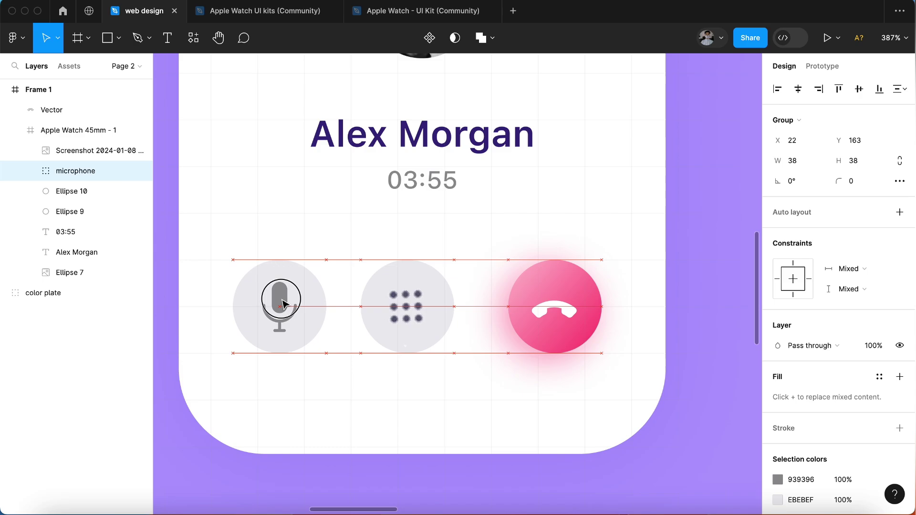
- Group the red hang-up circle and phone icon as 'call' inside the watch frame
left_click(556, 341)
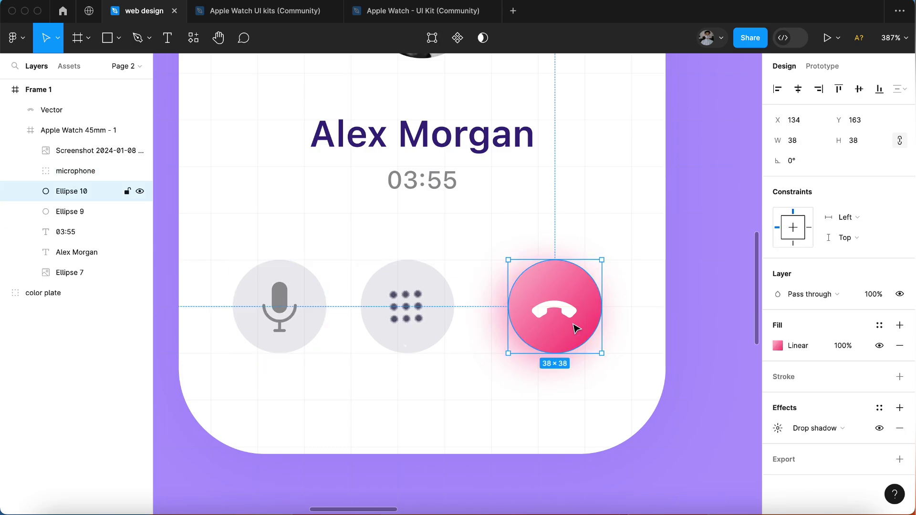
left_click(72, 111, "super")
key("super+g")
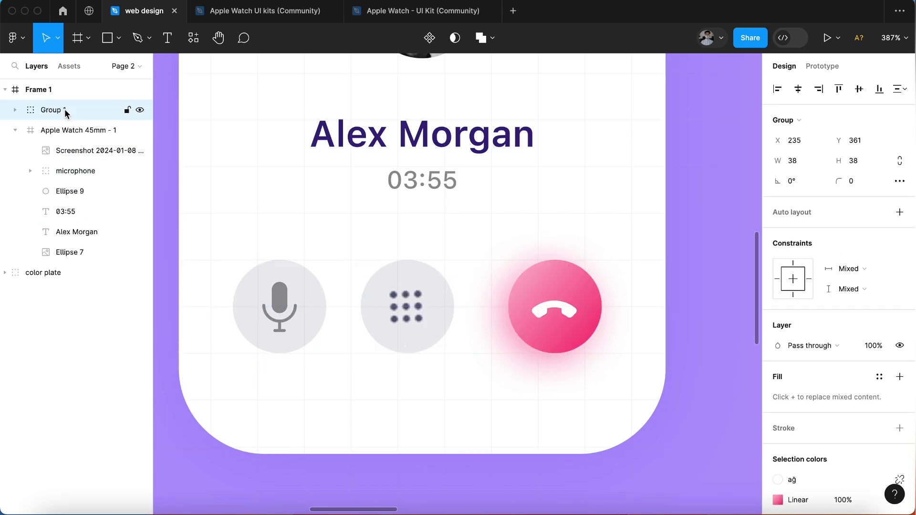
double_click(62, 111)
type("call")
key("Return")
mouse_move(61, 109)
left_mouse_down()
mouse_move(45, 185)
mouse_move(47, 165)
left_mouse_up()
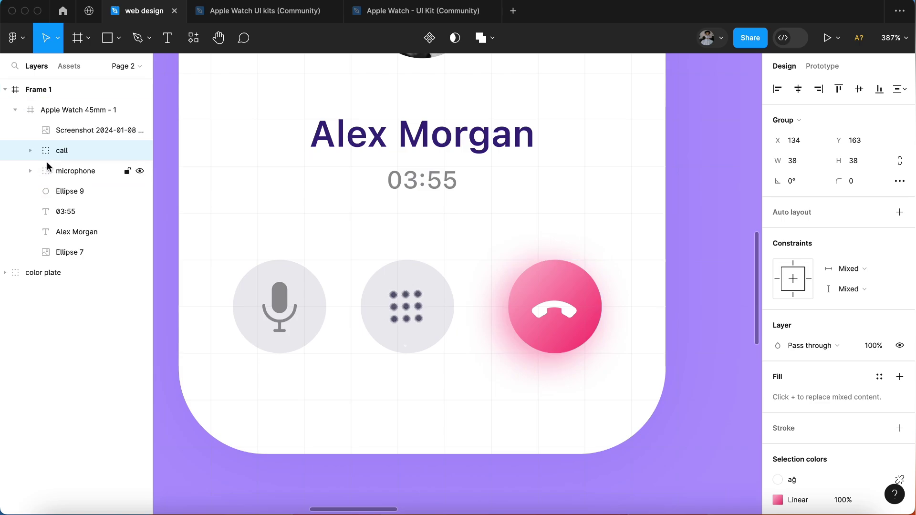
- Group the keypad dot grid with the middle circle as 'keyboard'
left_click(96, 130, "shift")
left_click(72, 152, "shift")
left_click(72, 195, "shift")
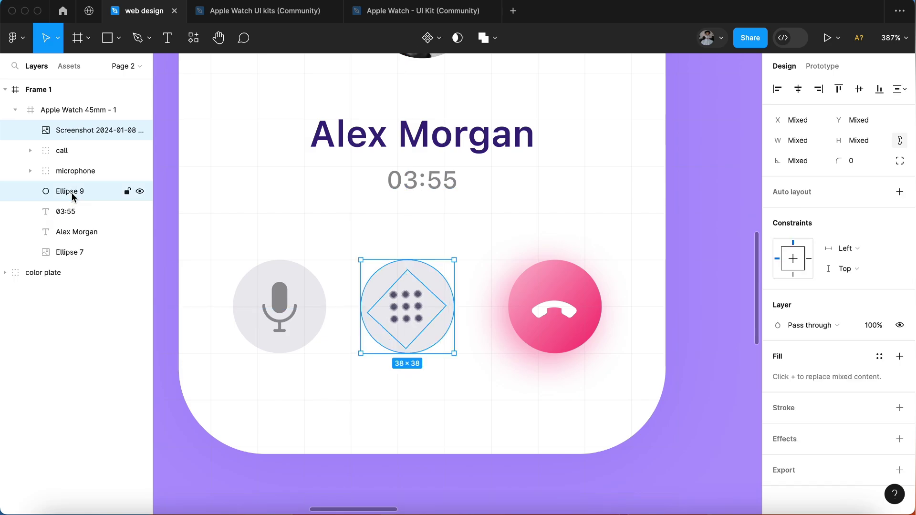
key("ctrl+g")
double_click(76, 130)
type("key")
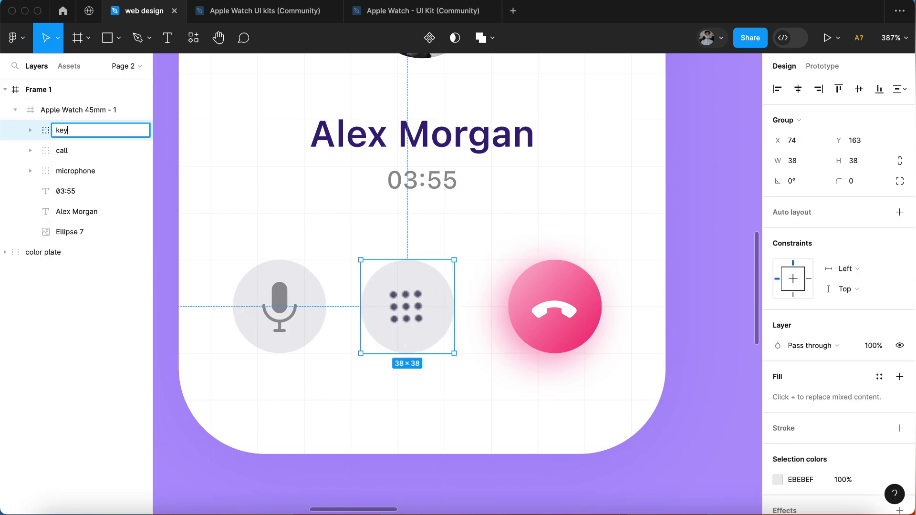
type("board")
key("Return")
- Space the keyboard, microphone and call buttons evenly with 16 px gaps
left_click_drag(407, 307, 422, 306)
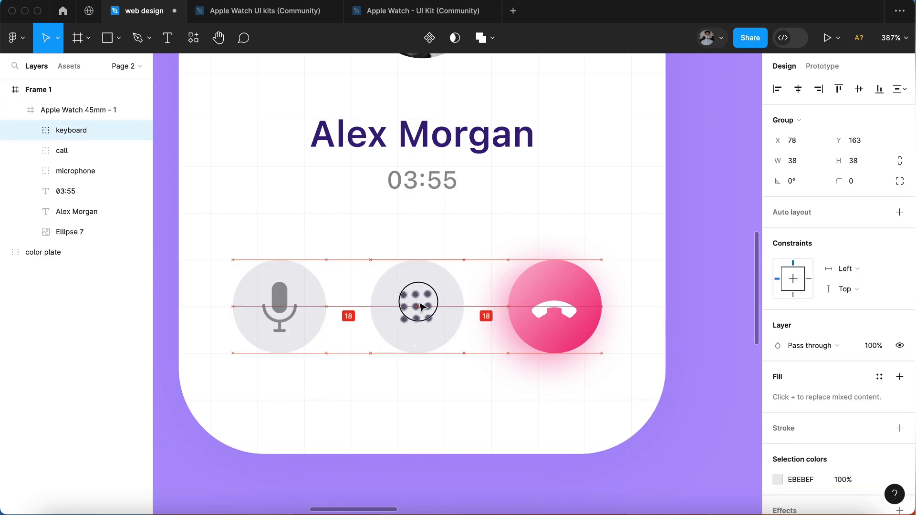
left_click_drag(287, 312, 297, 312)
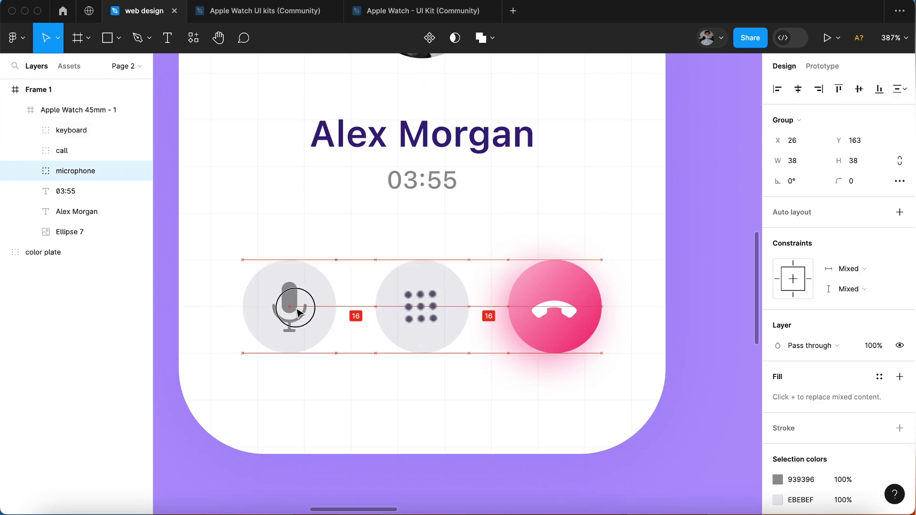
left_click(555, 307)
left_click_drag(555, 308, 557, 308)
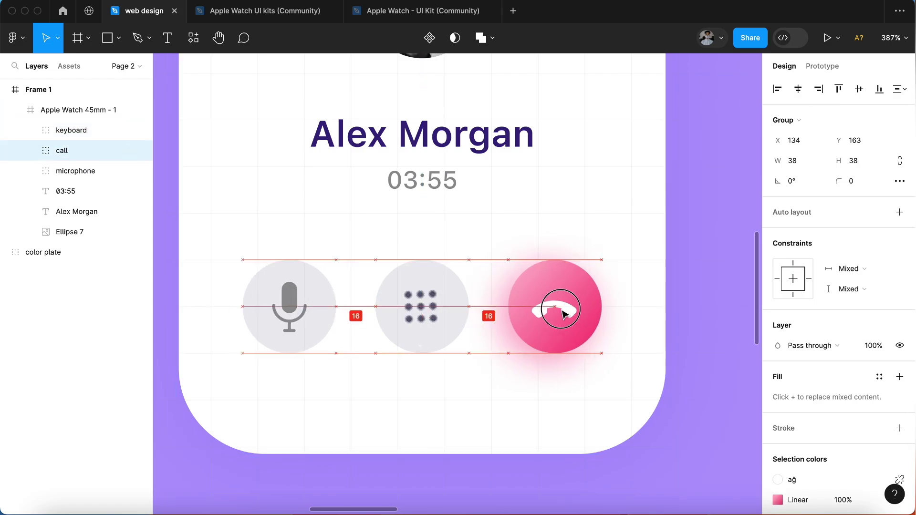
scroll(580, 300, "down", 5, "ctrl")
left_click(649, 244)
- Duplicate the Apple Watch 45mm - 1 frame and place the copy at X 323 beside it
scroll(649, 243, "right", 3)
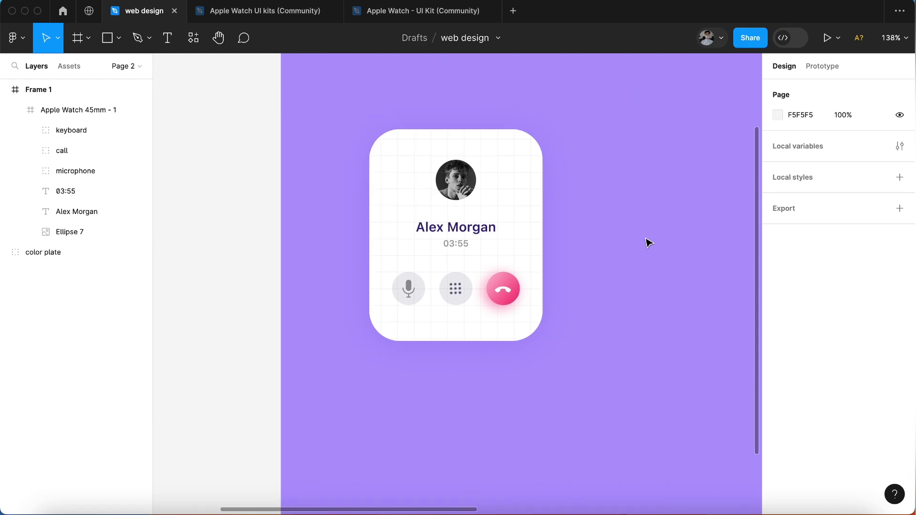
scroll(649, 243, "down", 5, "ctrl")
scroll(649, 243, "up", 5, "ctrl")
scroll(649, 243, "up", 2, "ctrl")
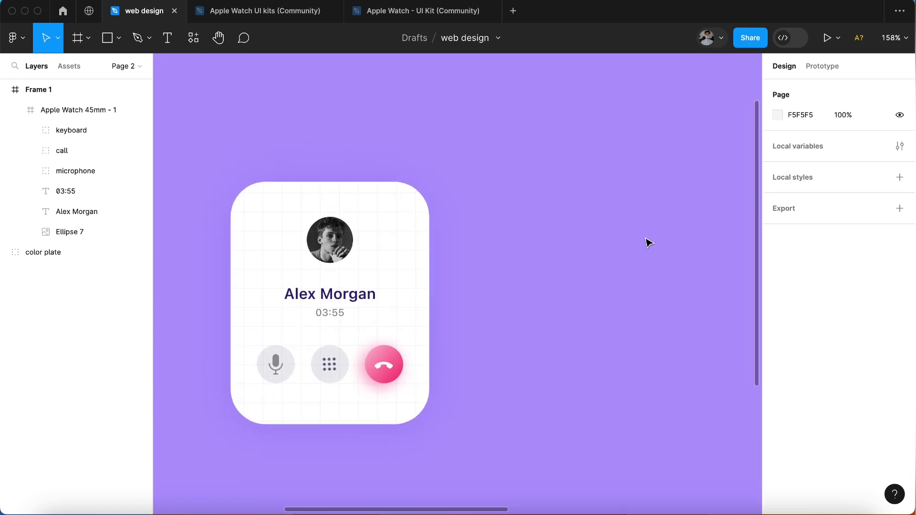
left_click(267, 199)
key("ctrl+d")
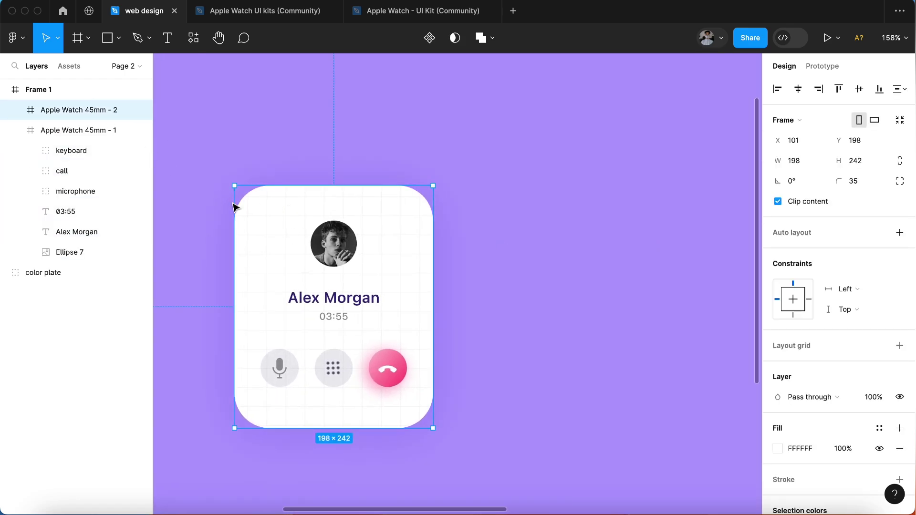
left_click_drag(284, 229, 507, 228)
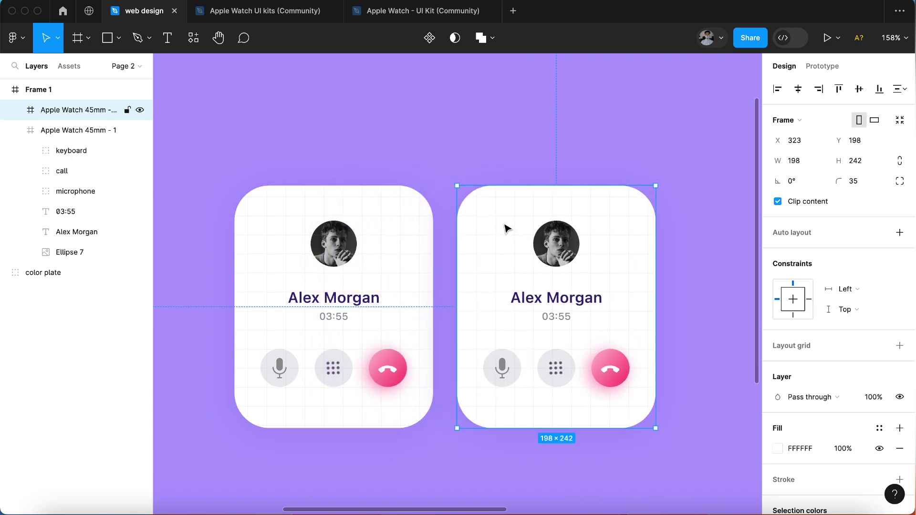
scroll(506, 228, "right", 3)
scroll(536, 268, "up", 2, "ctrl")
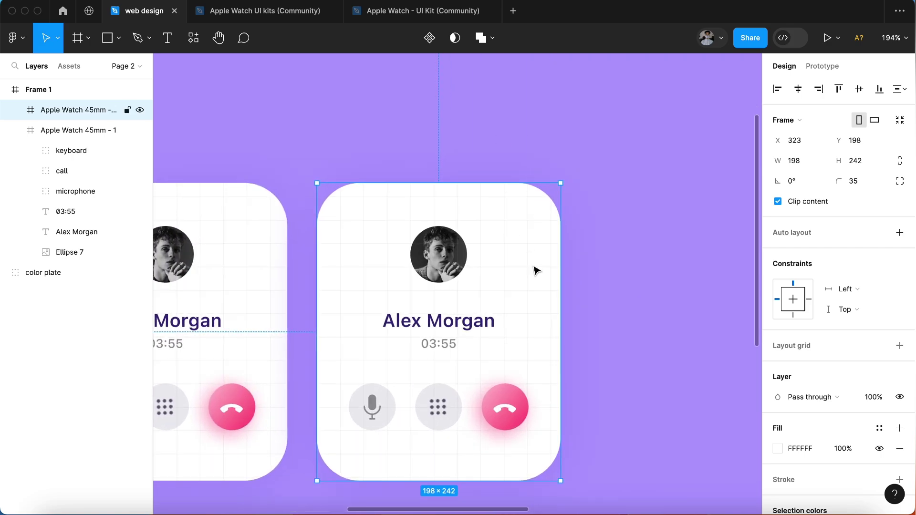
left_click(17, 113)
left_click(444, 277)
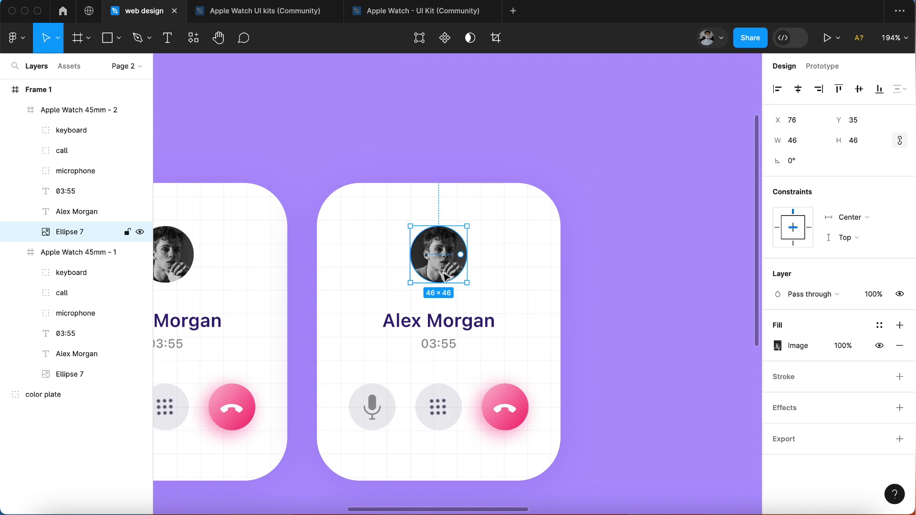
- Remove the avatar, the buttons and the 03:55 time from the copied watch
key("Delete")
key("Delete")
left_click(371, 403)
key("Delete")
left_click(515, 400)
key("Delete")
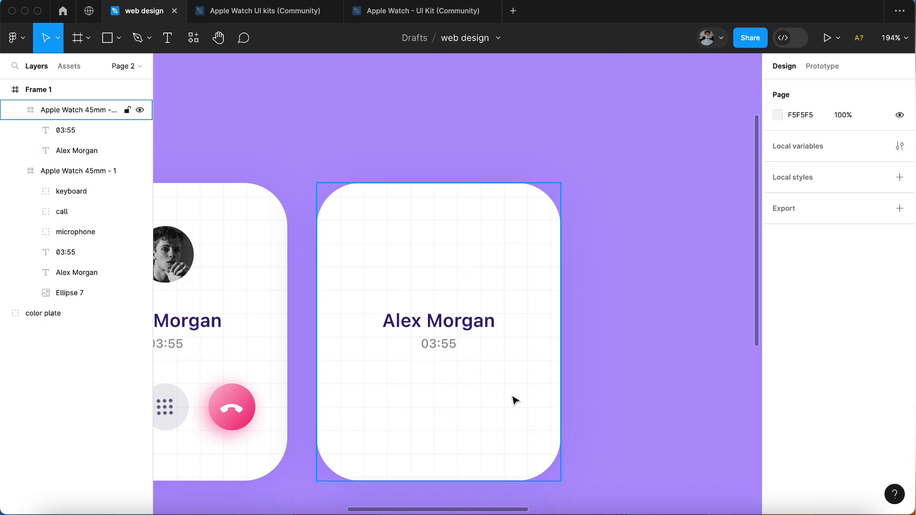
left_click(444, 346)
key("Delete")
- Replace the name text with 'Hold Near Reader to Pay', split onto two lines
left_click(448, 329)
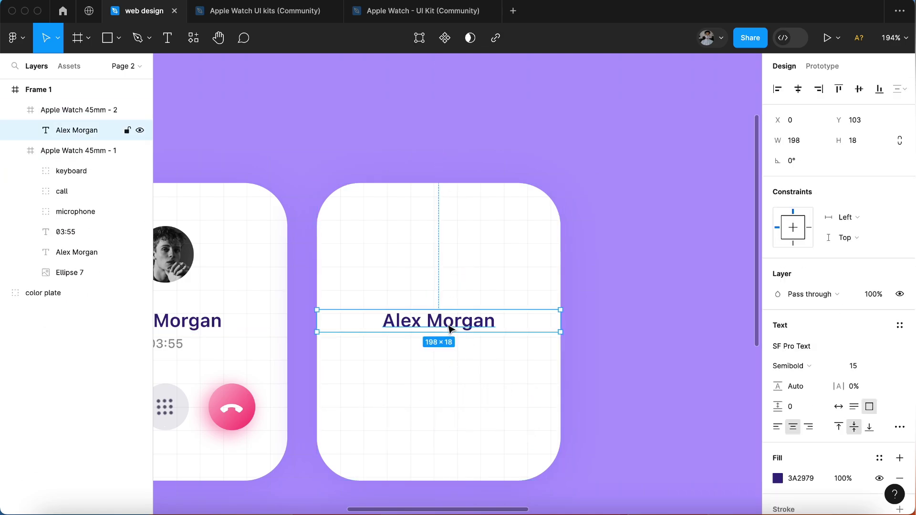
double_click(450, 328)
type("Hold ")
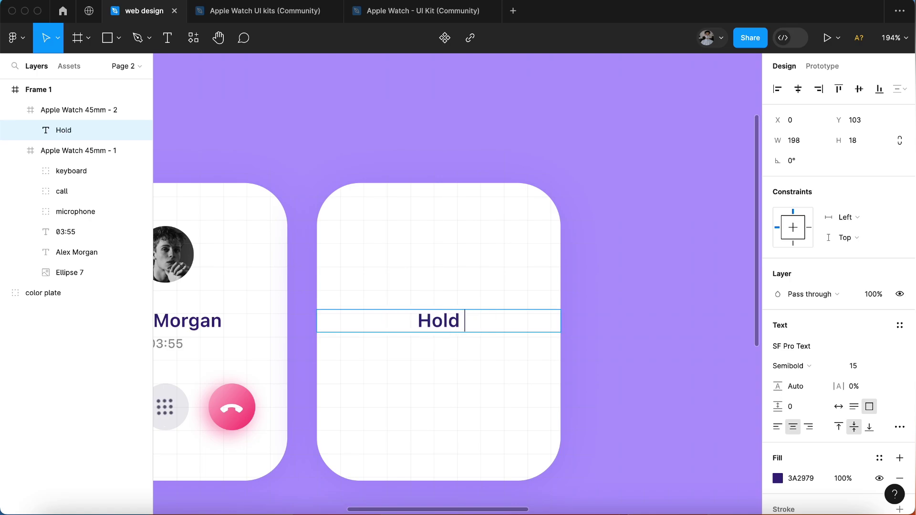
type("Near Reader")
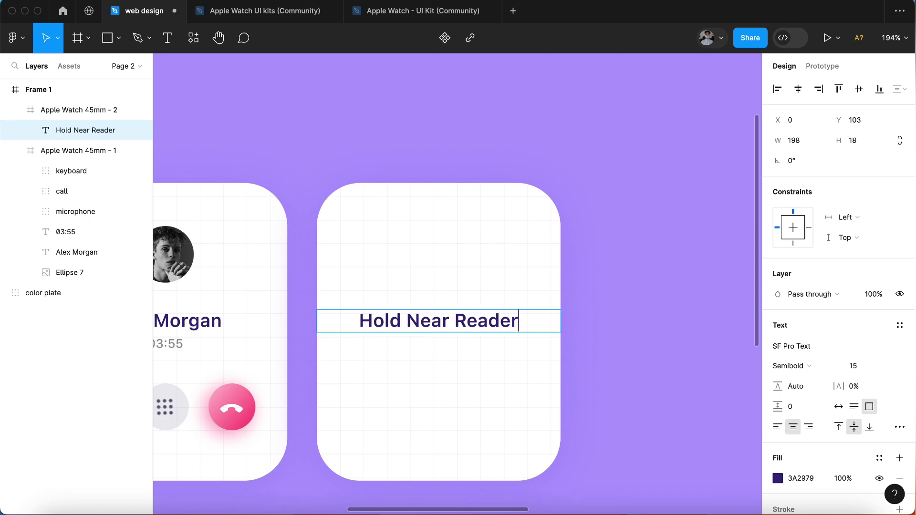
type(" to Pay")
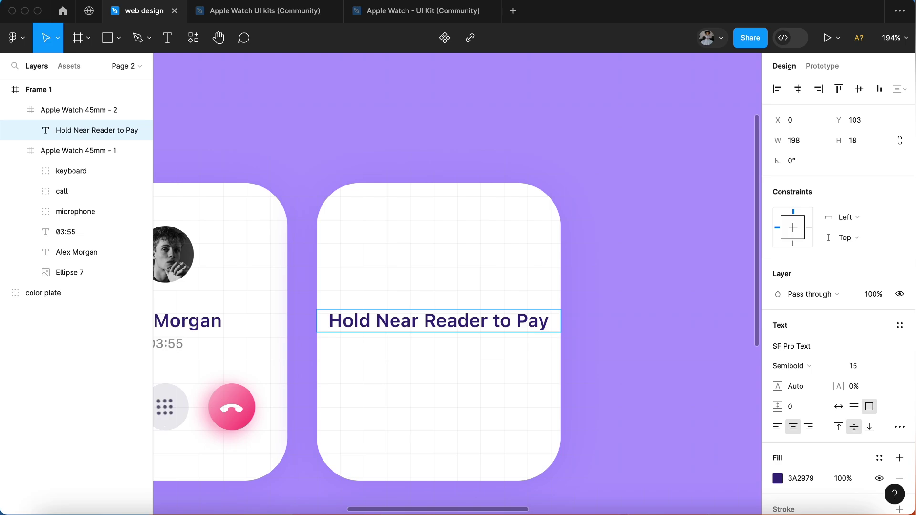
key("Left")
key("Left")
key("Return")
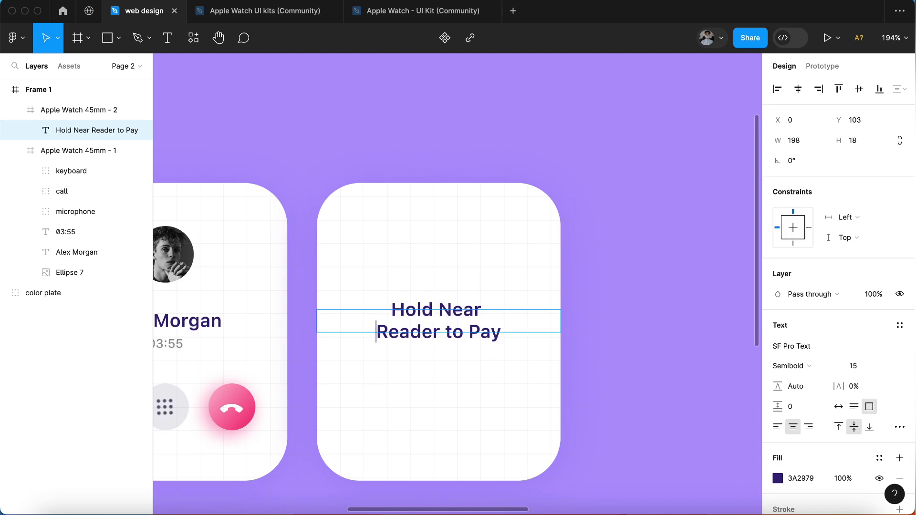
key("Escape")
left_click_drag(474, 333, 474, 344)
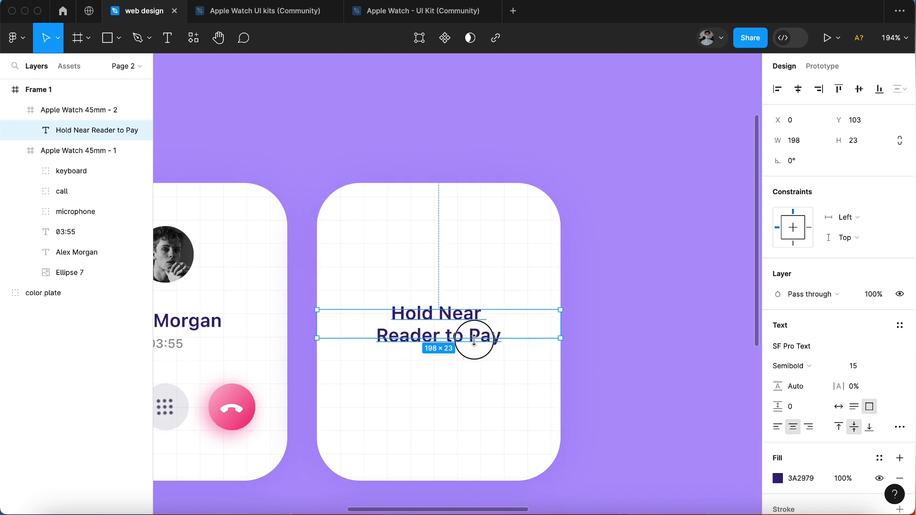
key("Return")
- Darken the heading's fill colour to 2F2261
left_click(778, 478)
left_click(710, 283)
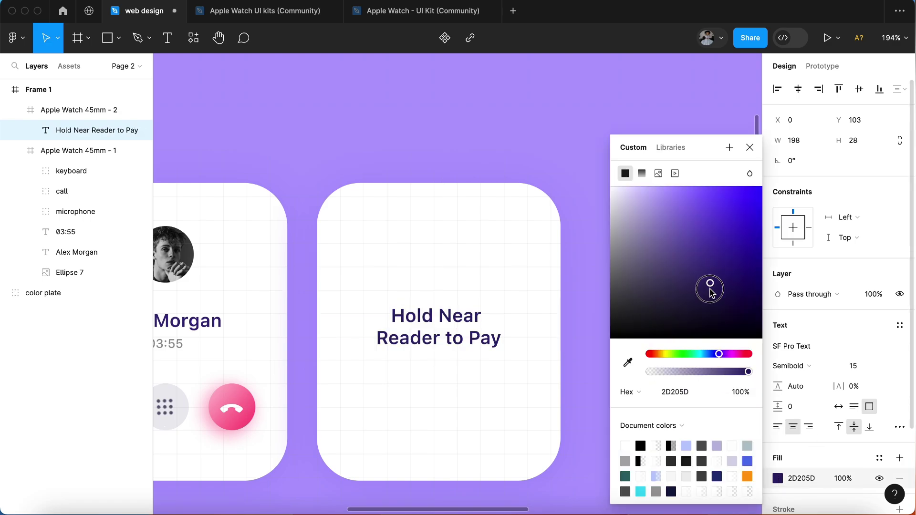
left_click(798, 477)
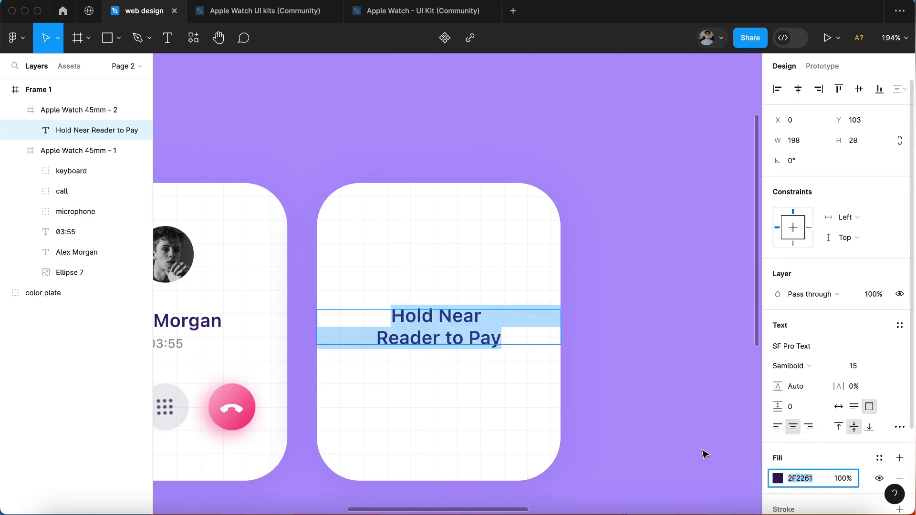
double_click(191, 320)
scroll(477, 368, "left", 3)
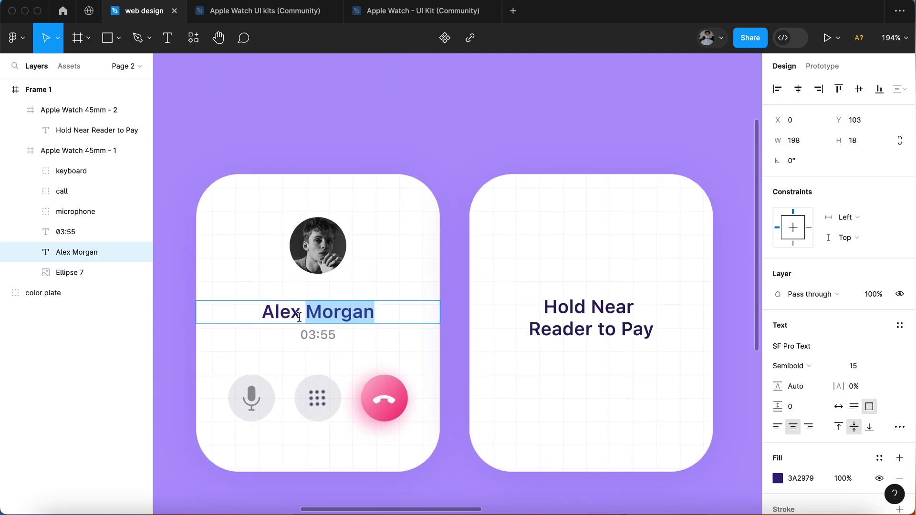
key("ctrl+a")
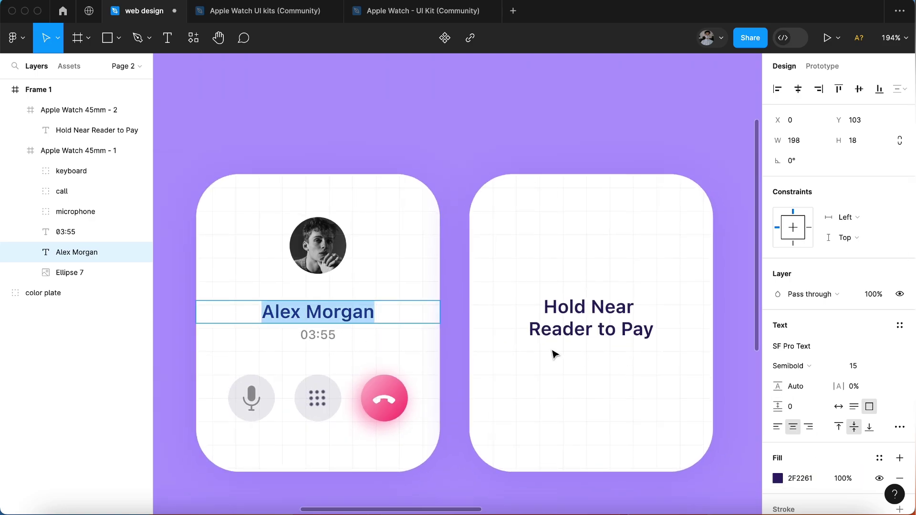
scroll(552, 351, "down", 5, "ctrl")
- Move the heading up near the top of the pay screen
left_click(503, 337)
key("Return")
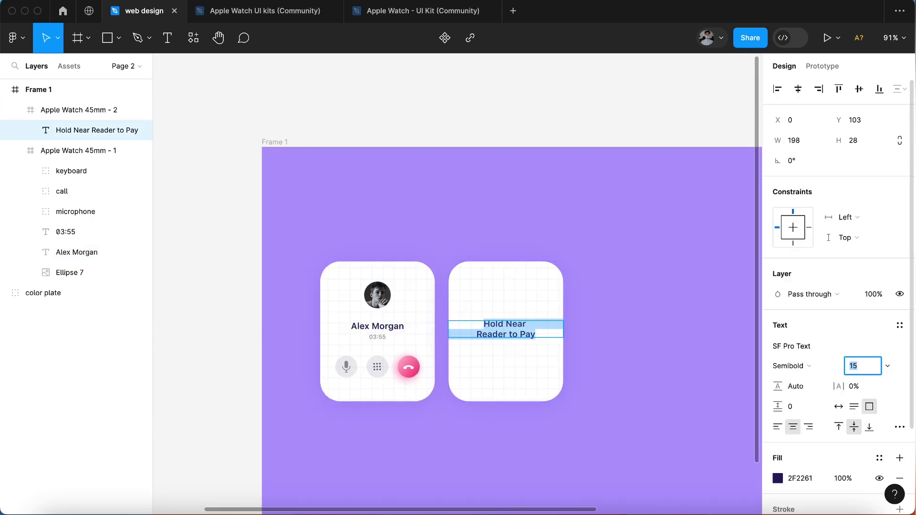
key("Escape")
scroll(456, 369, "up", 5, "ctrl")
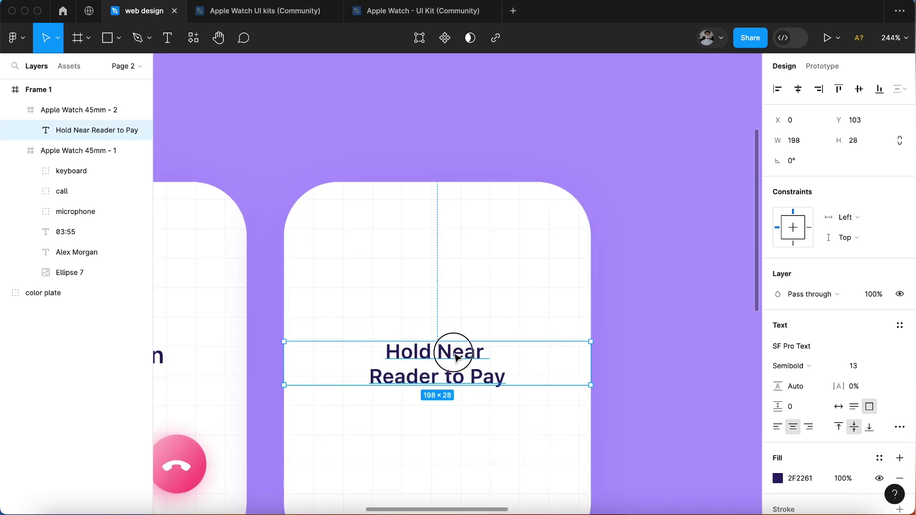
left_click_drag(457, 357, 453, 251)
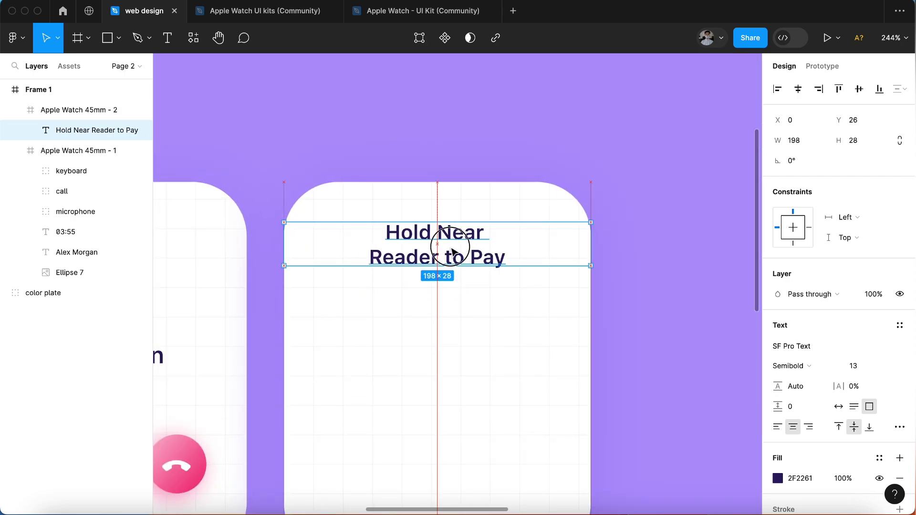
scroll(435, 323, "down", 2)
left_click(435, 323)
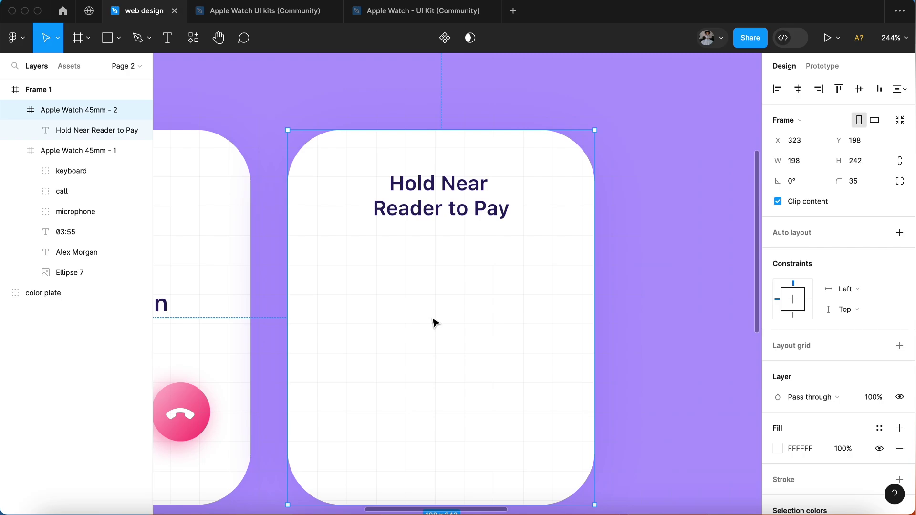
- Make the heading Bold at font size 12
left_click(457, 193)
left_click(785, 366)
left_click(798, 381)
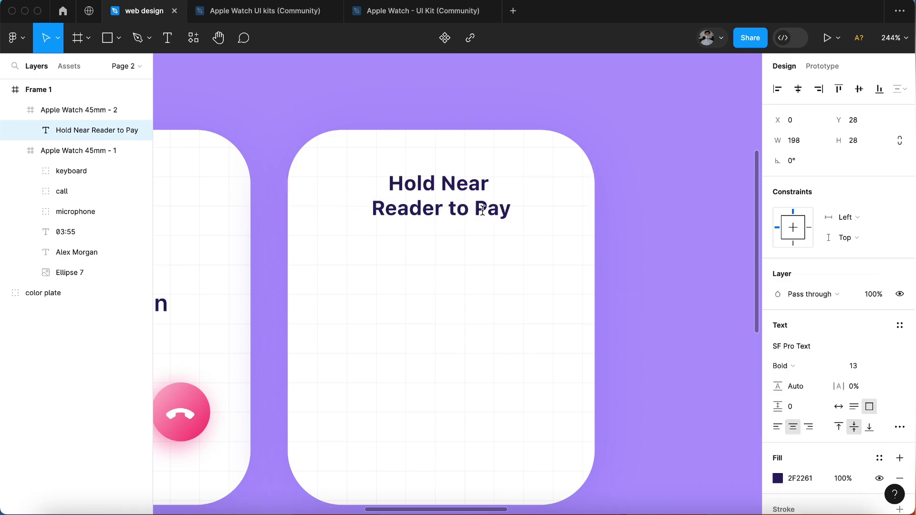
double_click(482, 210)
left_click(853, 365)
type("111")
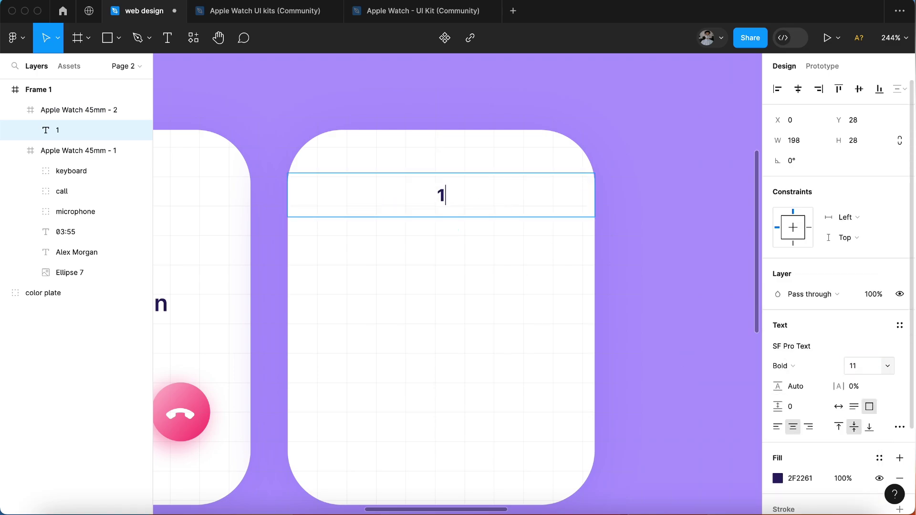
key("ctrl+z")
key("Return")
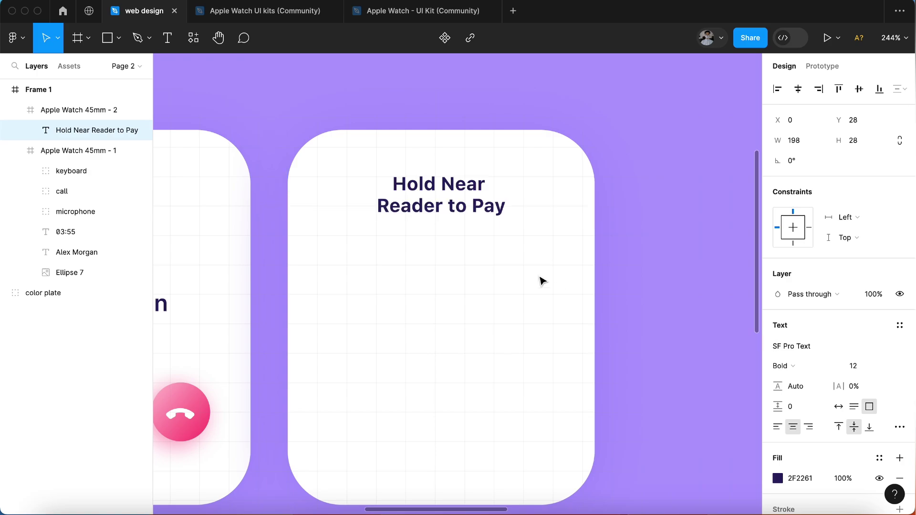
left_click(466, 254)
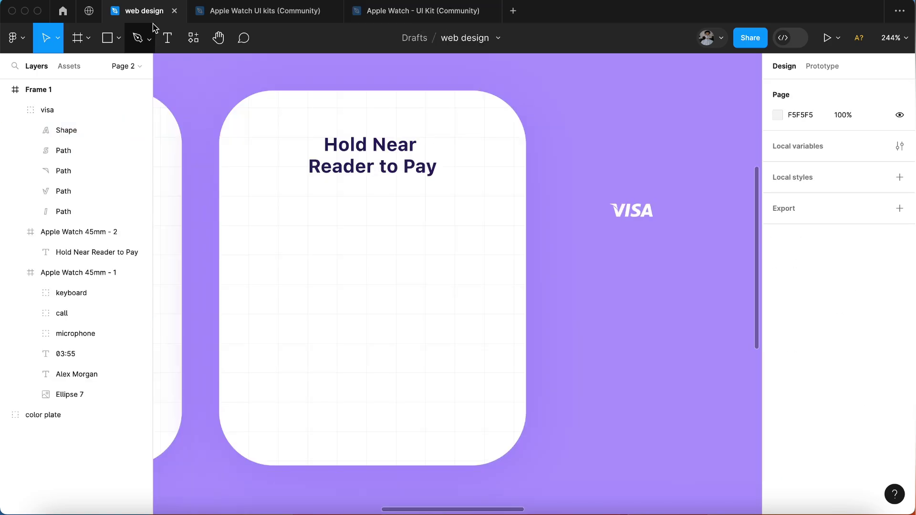
- Draw a rectangle below the heading with corner radius 25
key("r")
left_click_drag(249, 226, 499, 401)
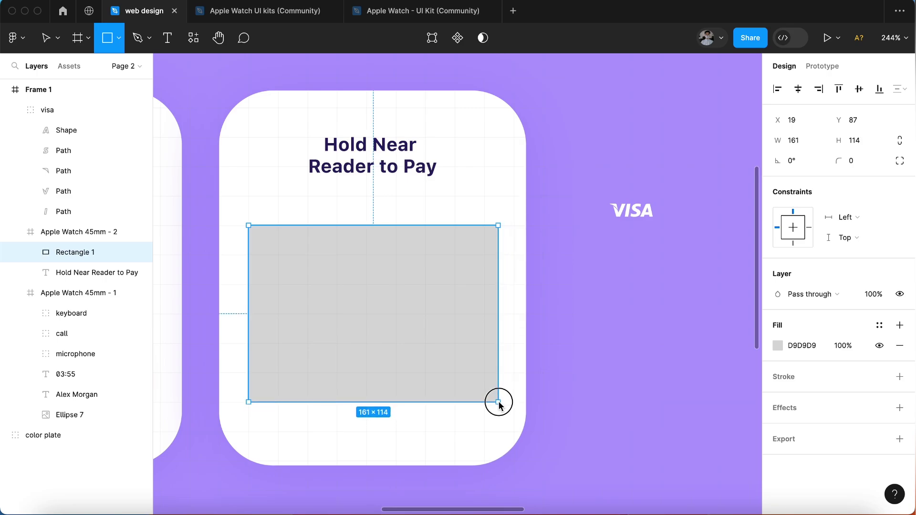
left_click_drag(500, 401, 498, 401)
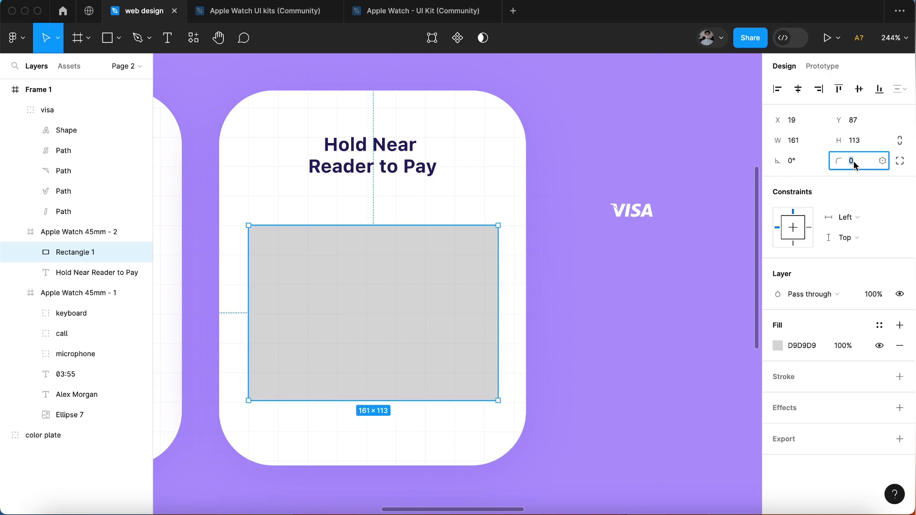
left_click_drag(853, 165, 847, 171)
type("23")
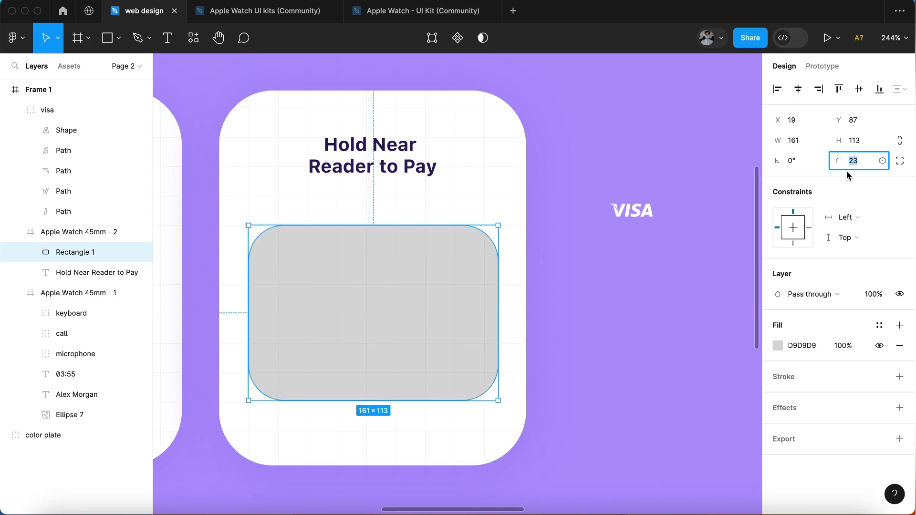
type("25")
key("Return")
- Fill the rectangle with purple 6D40CC and trim its height to 103
left_click(778, 345)
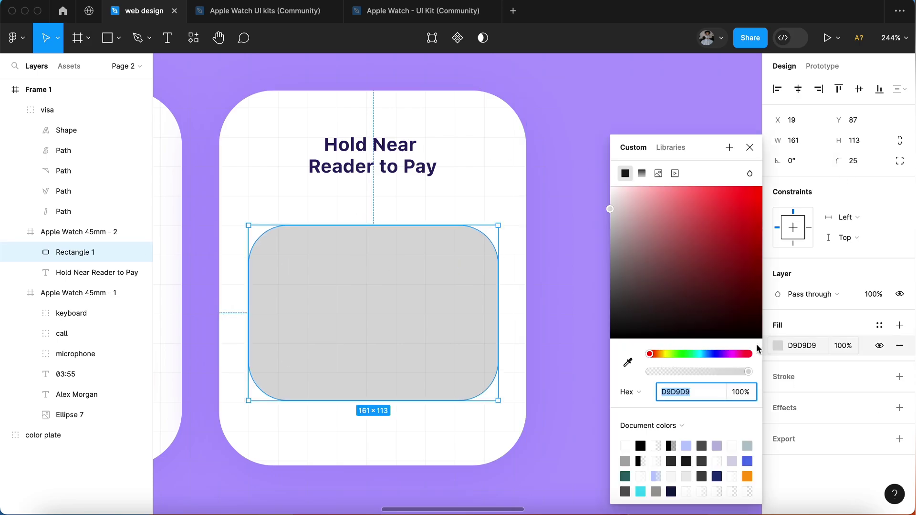
left_click(711, 353)
mouse_move(687, 228)
left_mouse_down()
mouse_move(715, 224)
mouse_move(694, 202)
mouse_move(715, 217)
left_mouse_up()
left_click(723, 354)
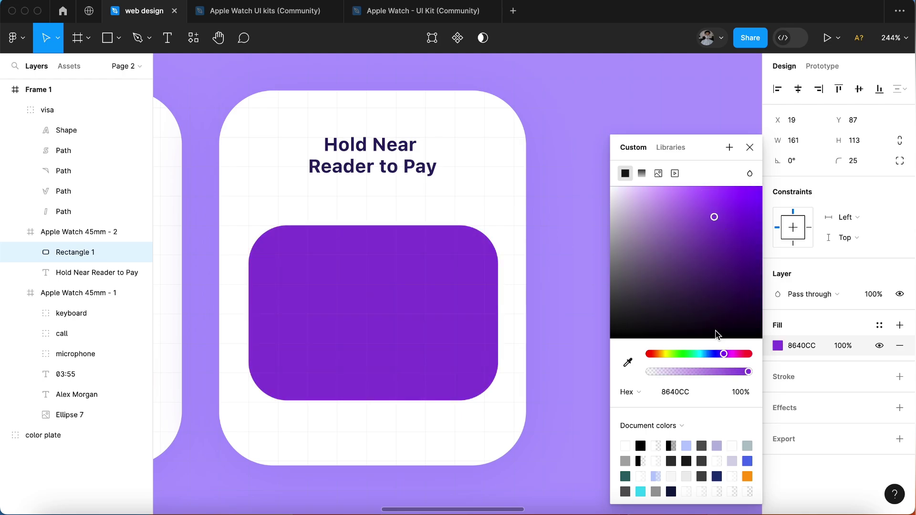
left_click_drag(389, 226, 389, 241)
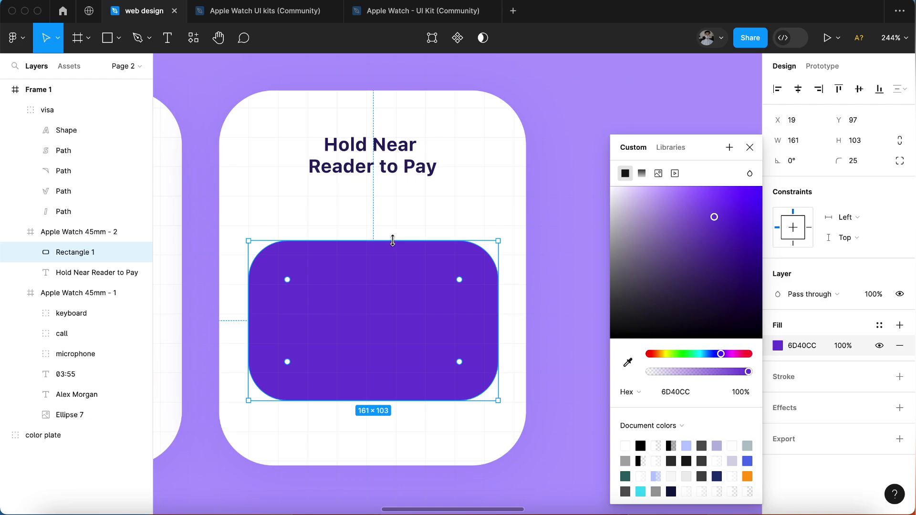
left_click(749, 148)
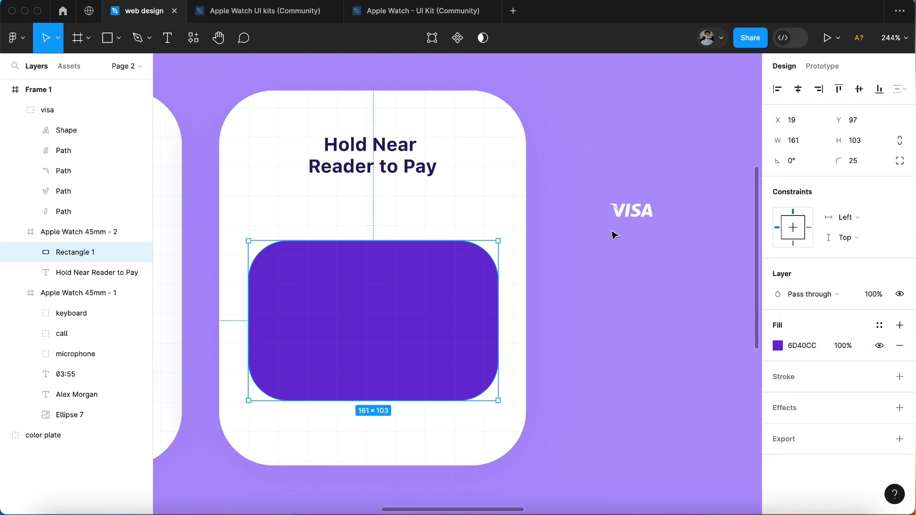
- Nudge the heading lower and settle the 161×103 card just below it
left_click_drag(383, 155, 381, 157)
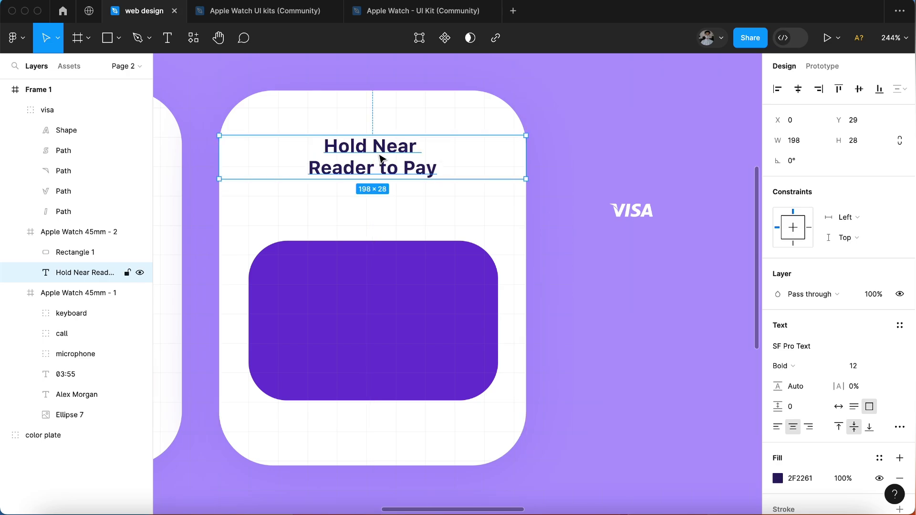
left_click(371, 347)
left_click_drag(400, 338, 399, 321)
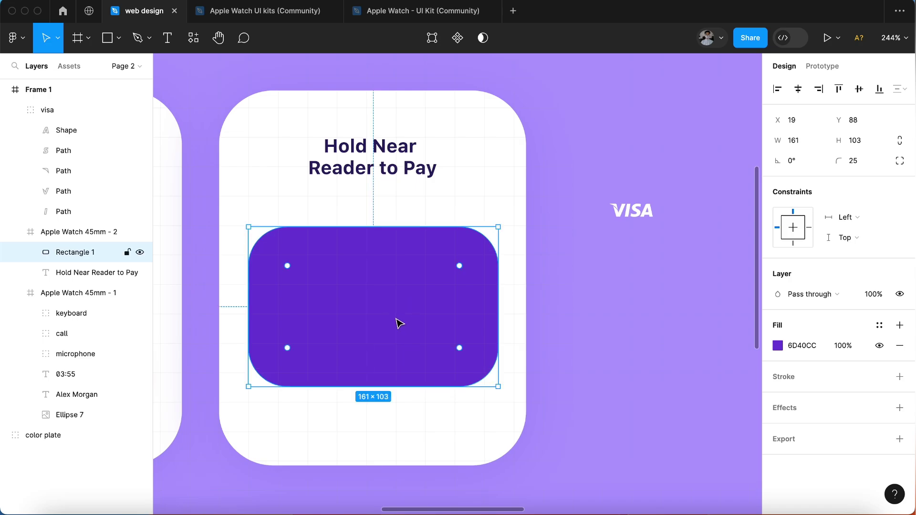
mouse_move(388, 387)
left_mouse_down()
mouse_move(388, 401)
mouse_move(388, 385)
left_mouse_up()
scroll(393, 391, "up", 5)
scroll(396, 384, "down", 2)
scroll(401, 380, "up", 1)
key("Escape")
- Draw a small rounded purple badge rectangle inside the card
key("r")
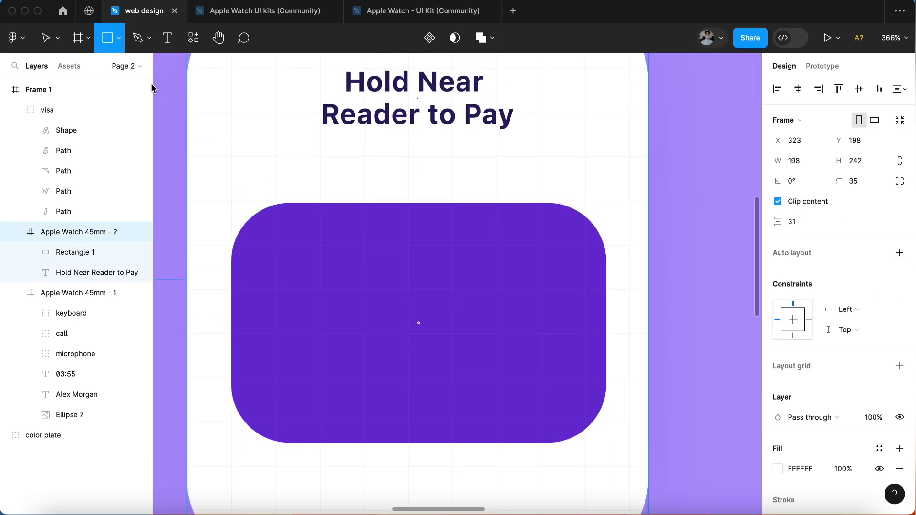
mouse_move(272, 248)
left_mouse_down()
mouse_move(337, 282)
mouse_move(316, 260)
mouse_move(323, 245)
left_mouse_up()
left_click_drag(852, 167, 853, 166)
left_click(778, 345)
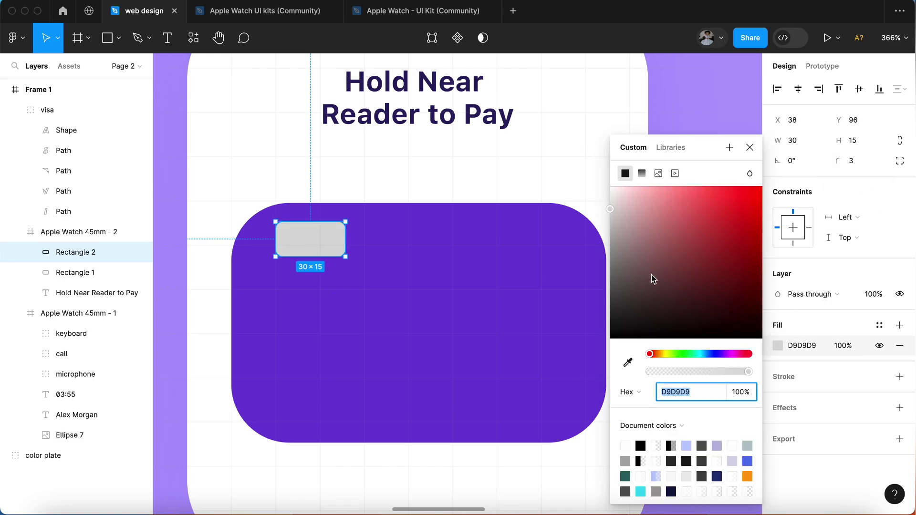
left_click(630, 363)
left_click(701, 98)
left_click_drag(714, 214, 722, 232)
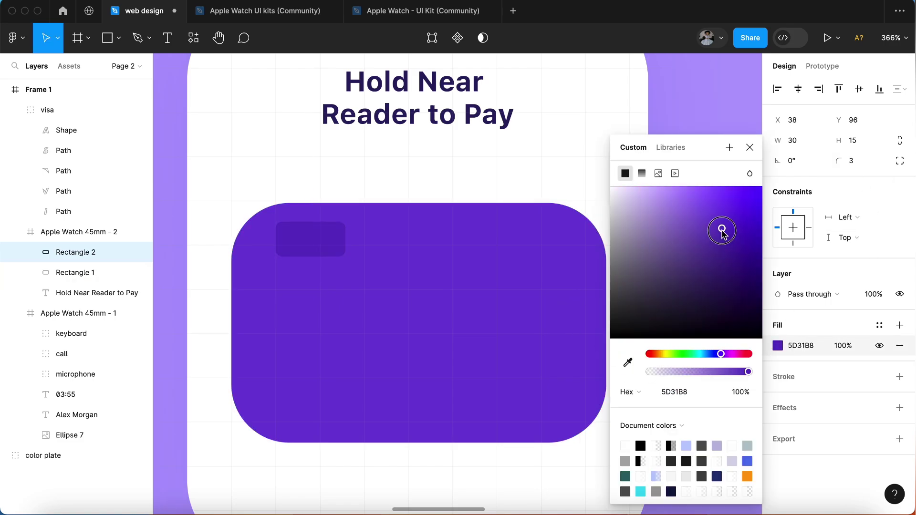
left_click(750, 148)
- Move the VISA logo onto the card and shrink it onto the badge
left_click(352, 240)
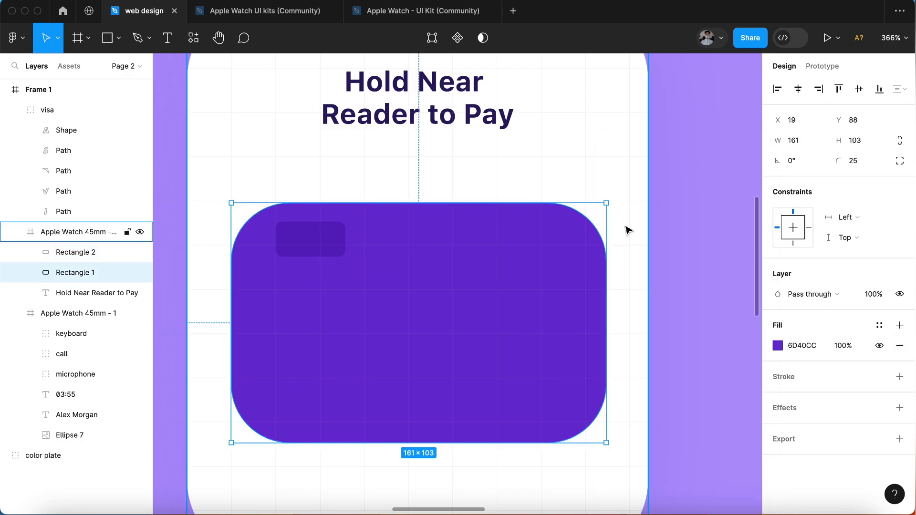
right_click(692, 256)
scroll(651, 259, "right", 3)
left_click_drag(673, 179, 176, 243)
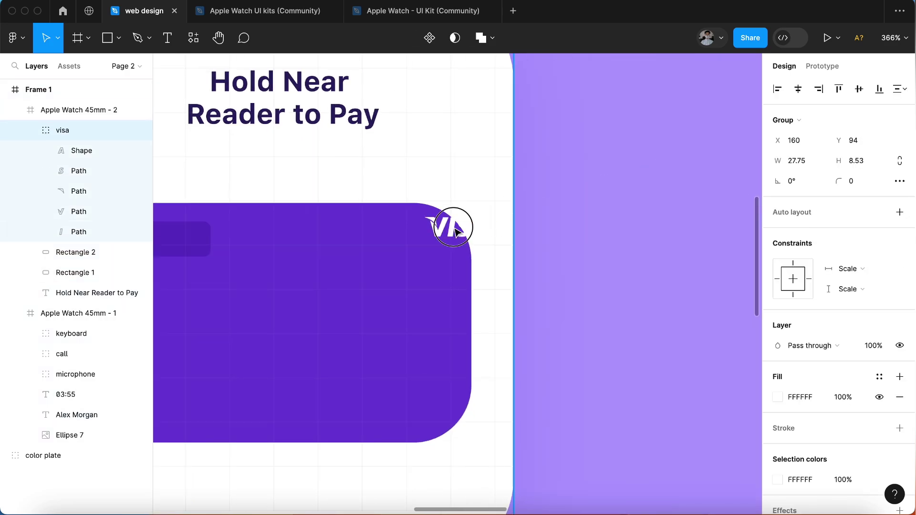
scroll(257, 260, "left", 5)
left_click_drag(337, 276, 310, 265)
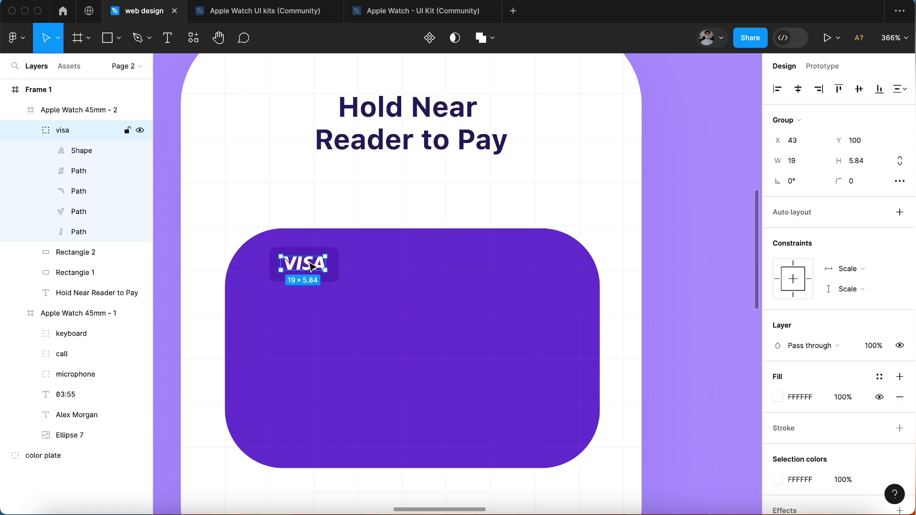
- Group the VISA logo with its badge as 'visa' and select the card rectangle layer
left_click(77, 273)
left_click(62, 130, "shift")
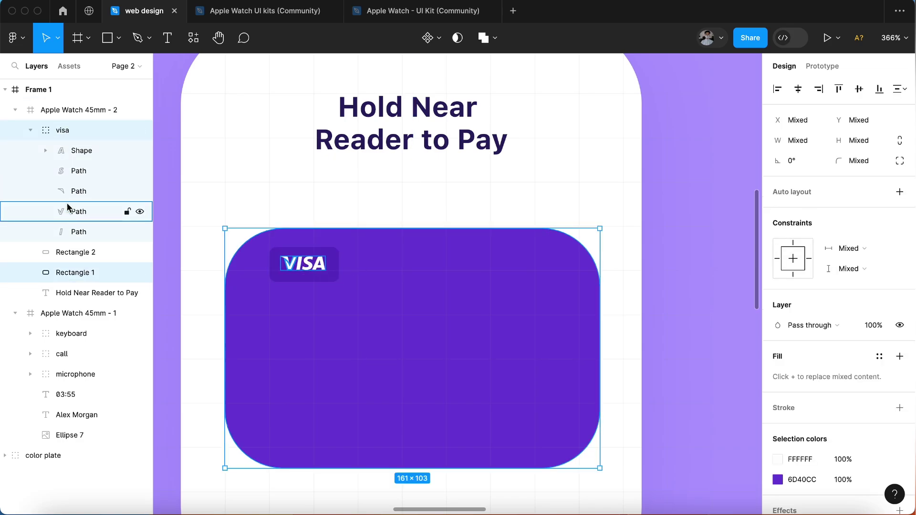
left_click(30, 130)
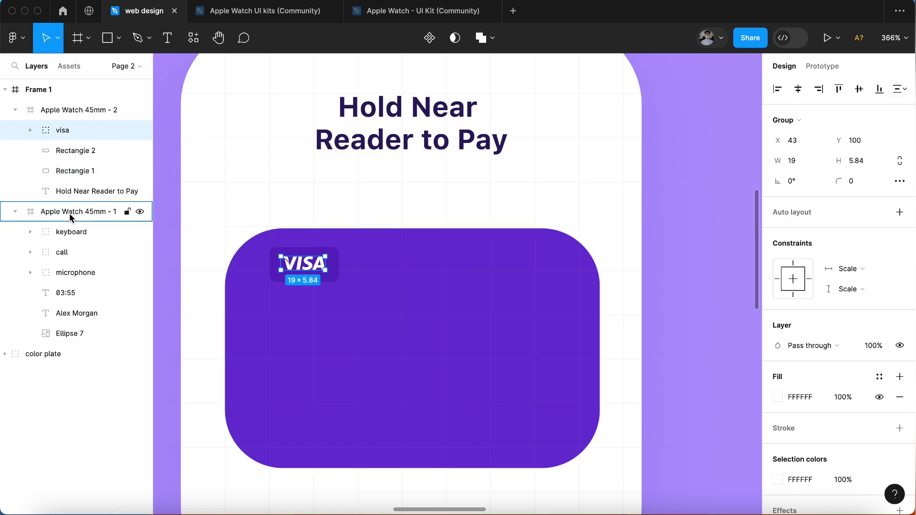
left_click(71, 151, "shift")
key("super+g")
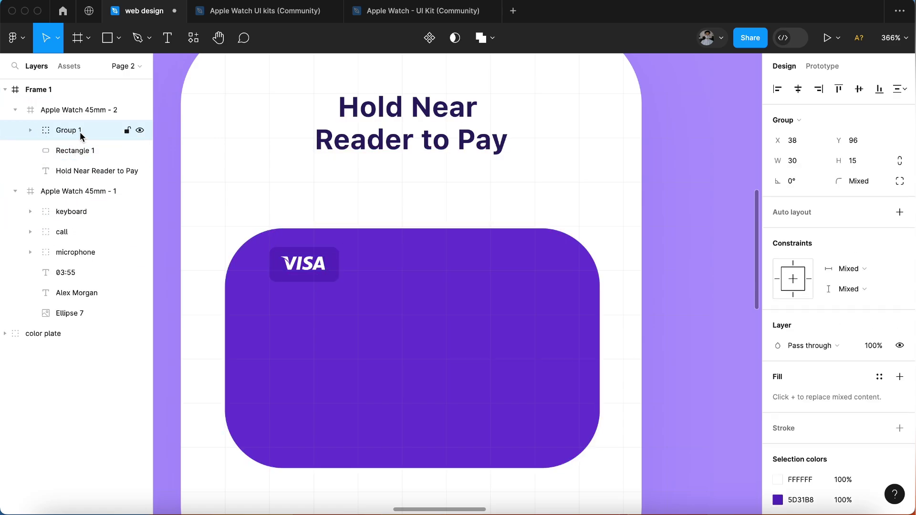
double_click(79, 131)
type("ci")
key("Return")
left_click(127, 152)
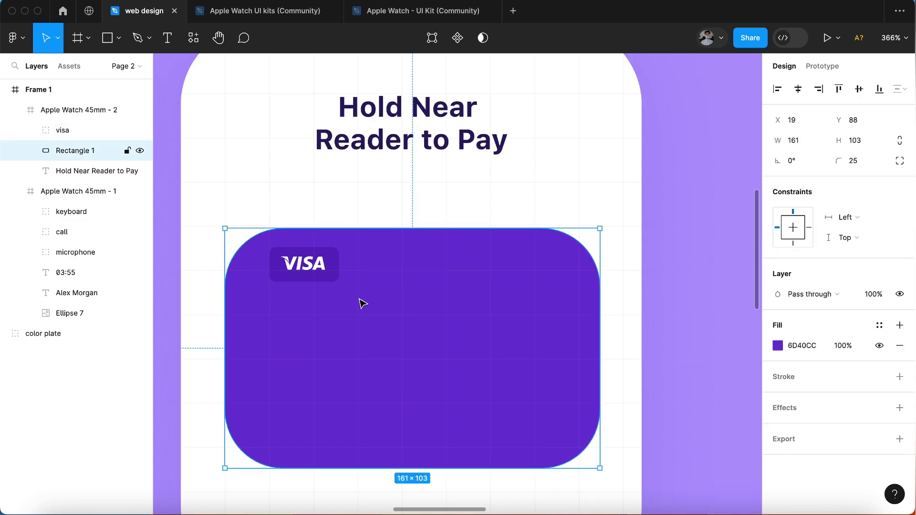
scroll(362, 303, "up", 3)
scroll(334, 282, "up", 5)
- Add a text box on the card reading bullet dots followed by 8756
key("t")
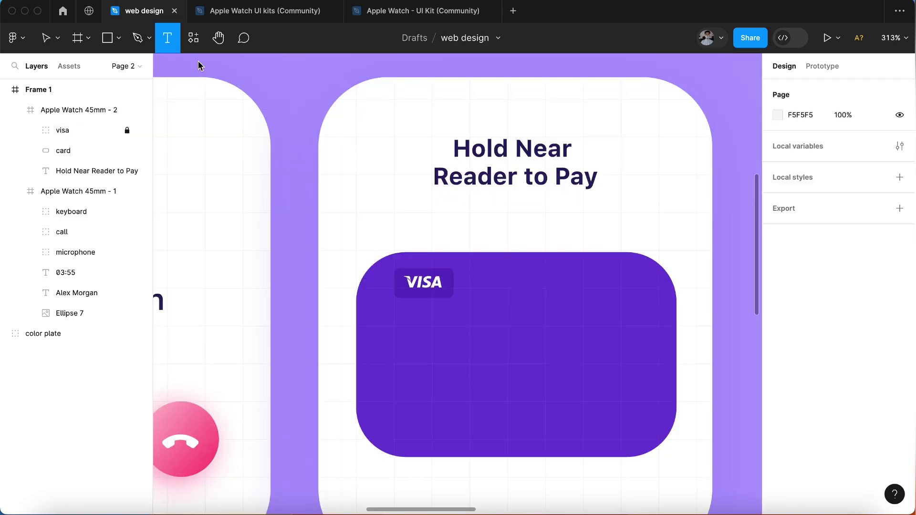
left_click_drag(396, 349, 657, 365)
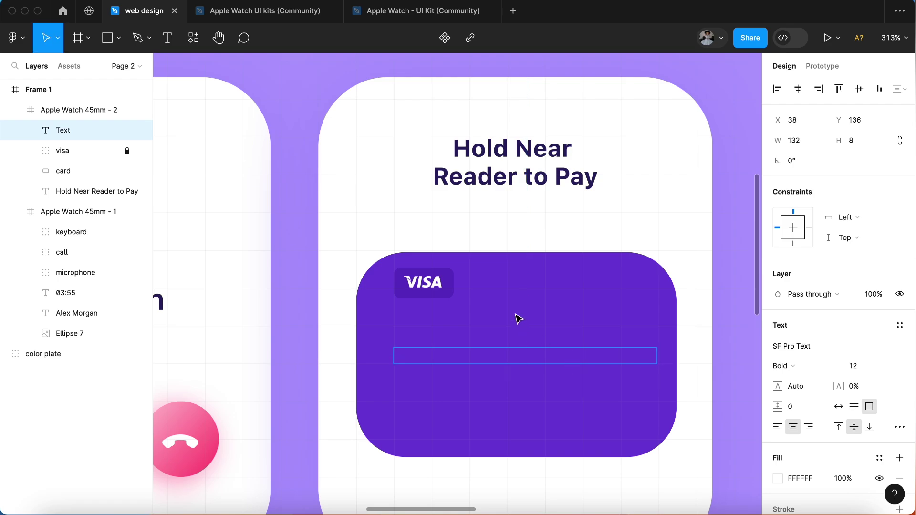
key("ctrl+super+space")
double_click(300, 70)
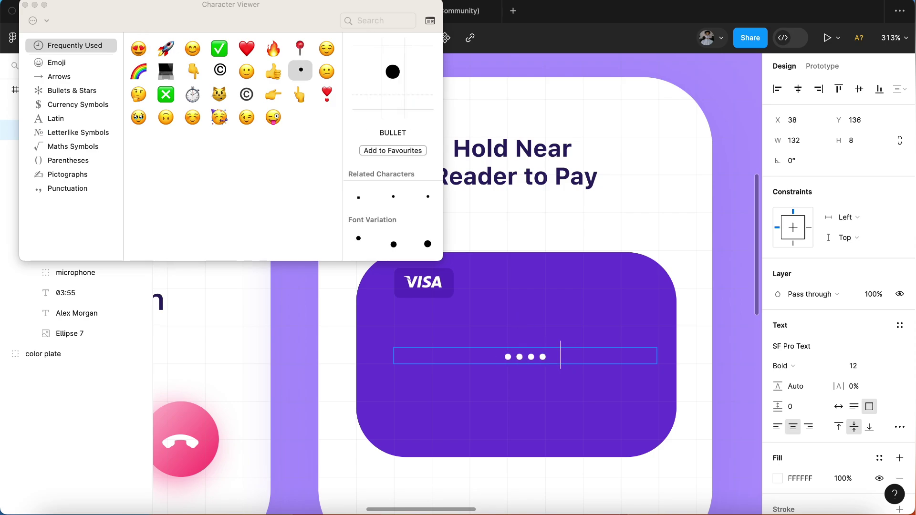
left_click(25, 5)
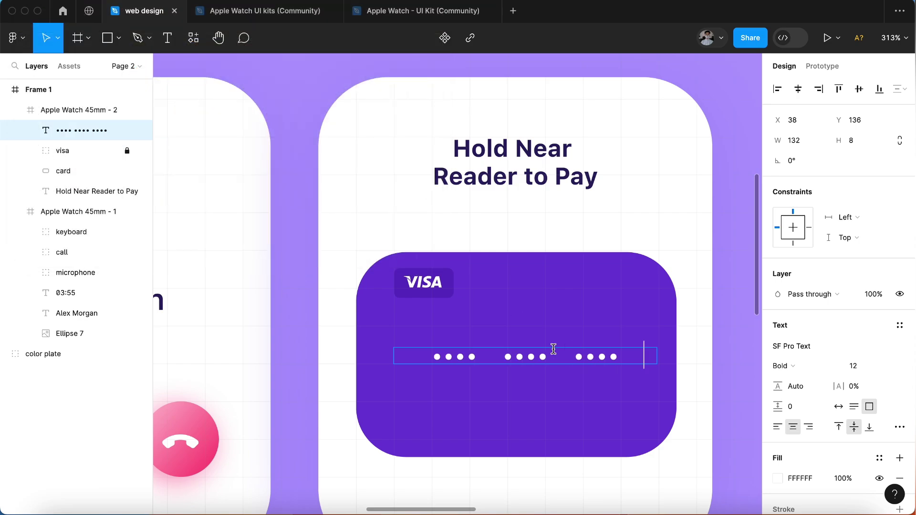
type("8756")
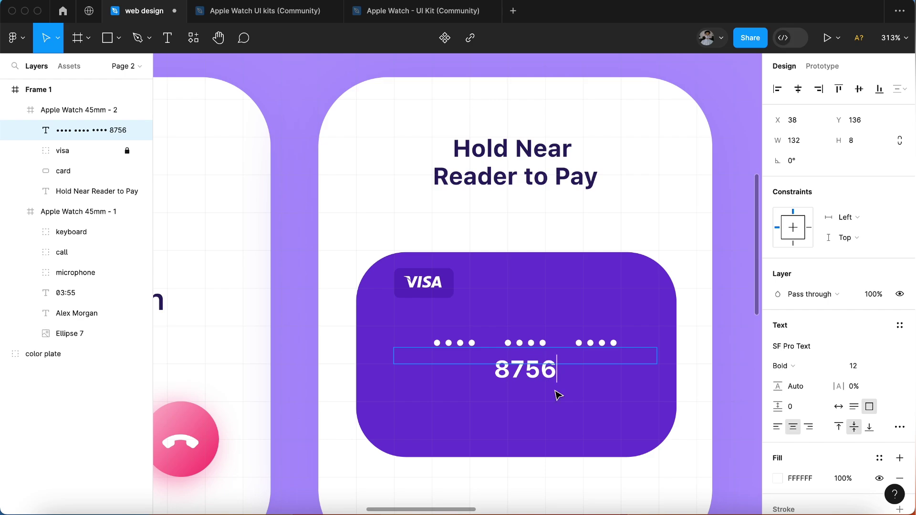
key("Escape")
- Widen the card-number text to span the card and set it to size 10
left_click_drag(657, 356, 677, 356)
left_click_drag(394, 356, 356, 356)
key("Return")
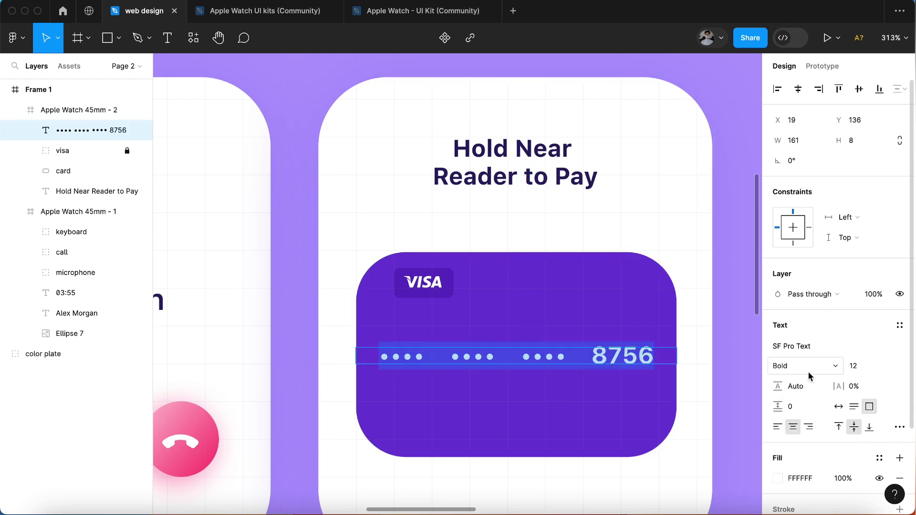
type("10")
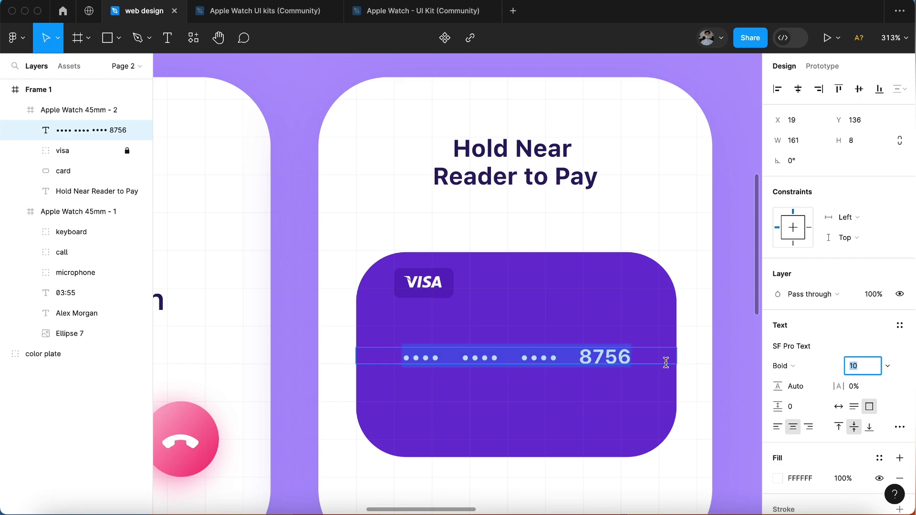
key("Return")
left_click(582, 385)
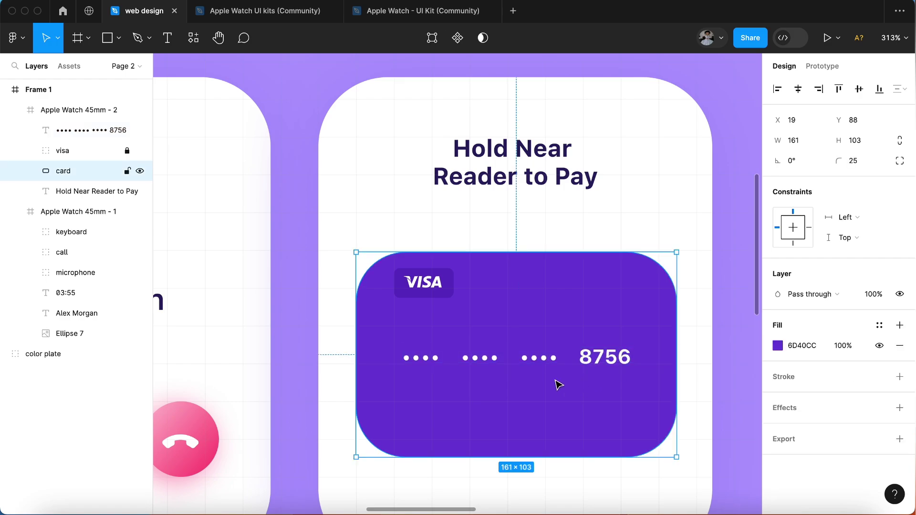
key("Escape")
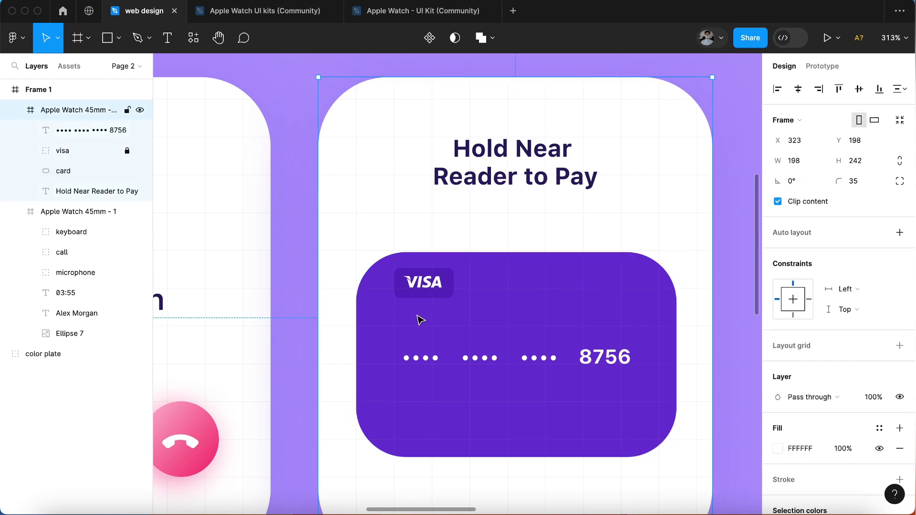
- Add a white 04/2024 expiry date at the card's lower left in Semibold size 5
key("t")
left_click_drag(397, 399, 525, 416)
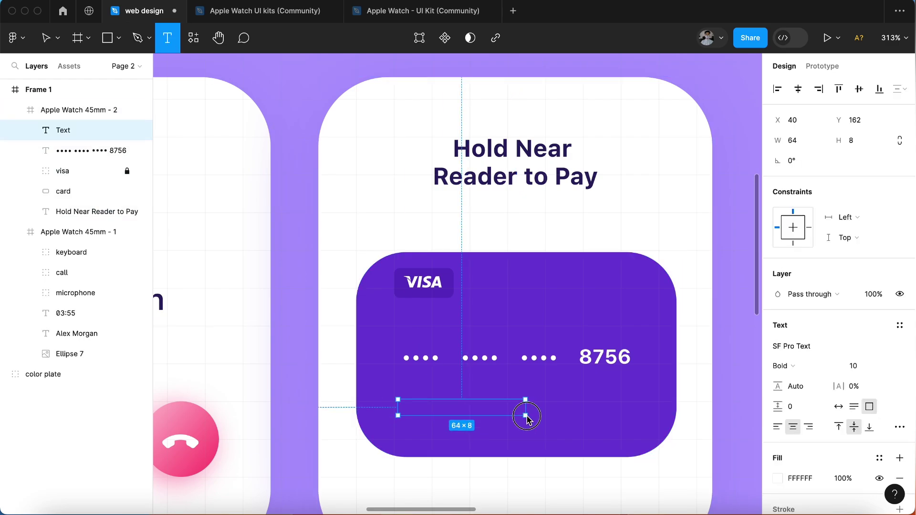
type("04/2024")
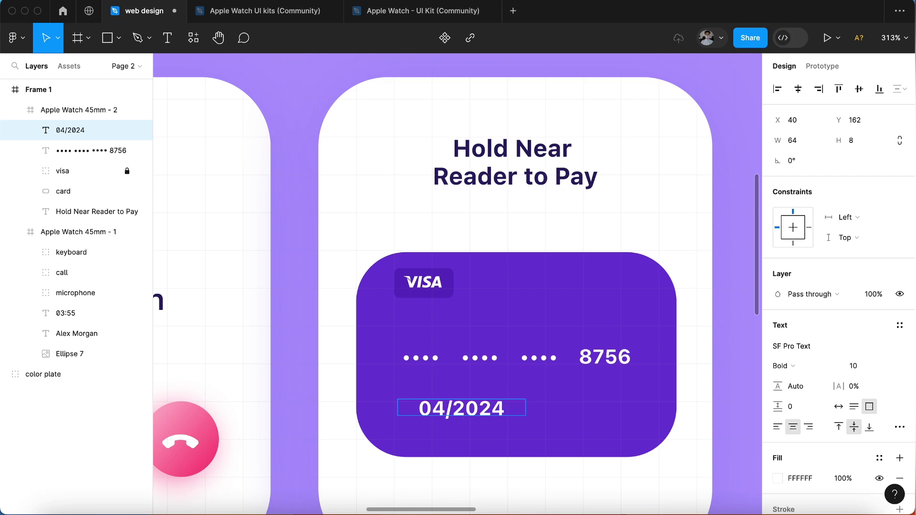
left_click(853, 365)
type("7")
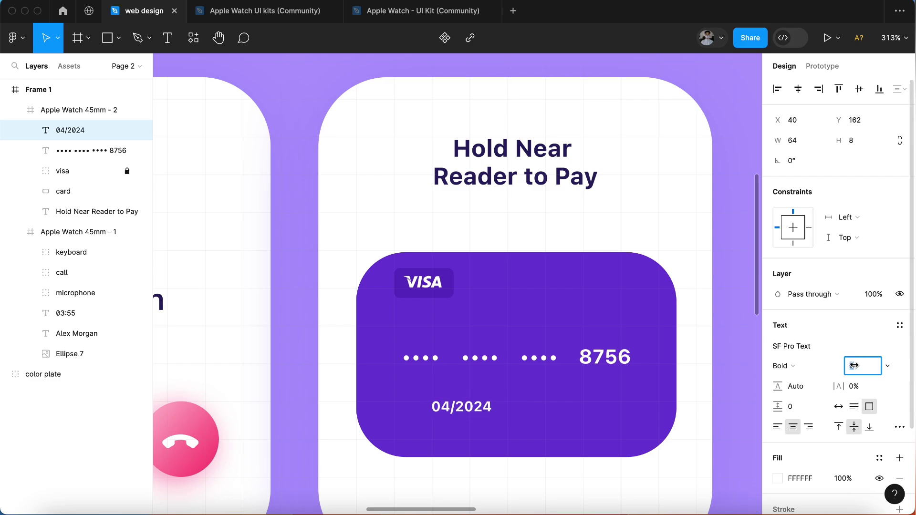
type("5")
left_click(783, 366)
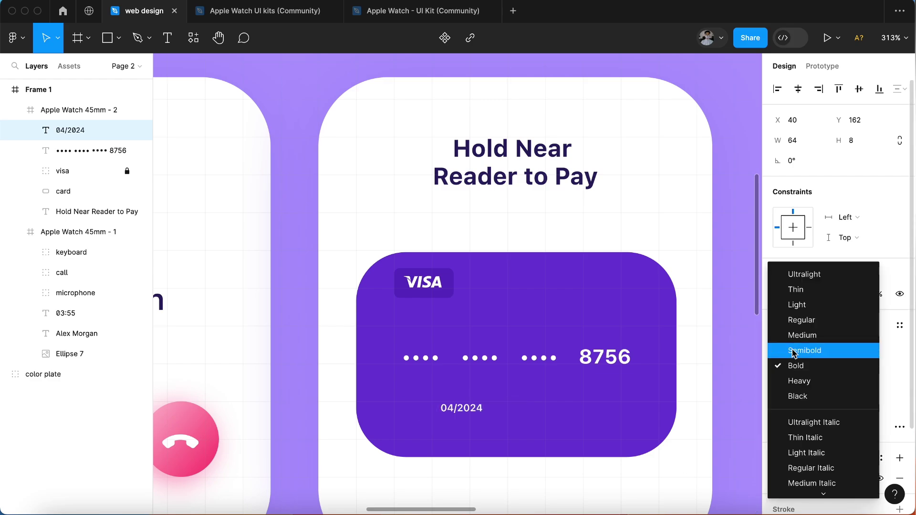
left_click(792, 350)
left_click_drag(526, 408, 422, 412)
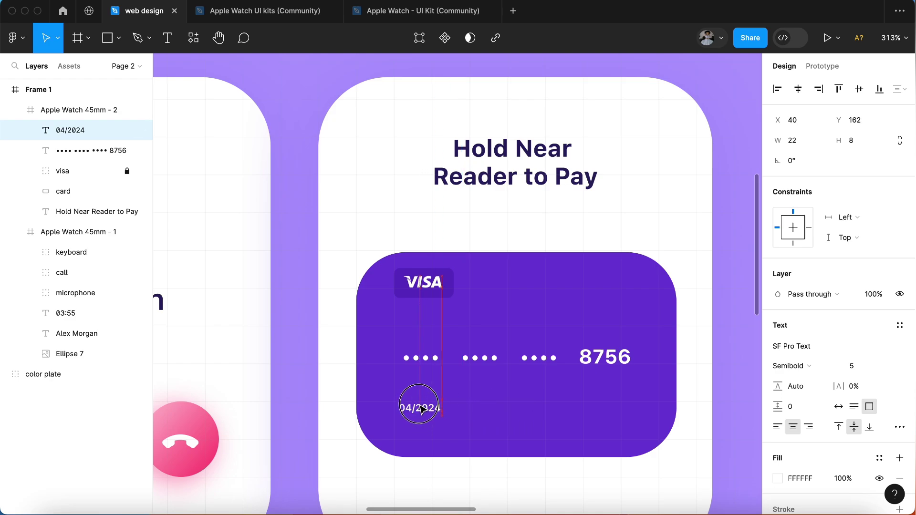
- Move the card number up and trim the purple card to 161×96
left_click(445, 364)
left_click(544, 495)
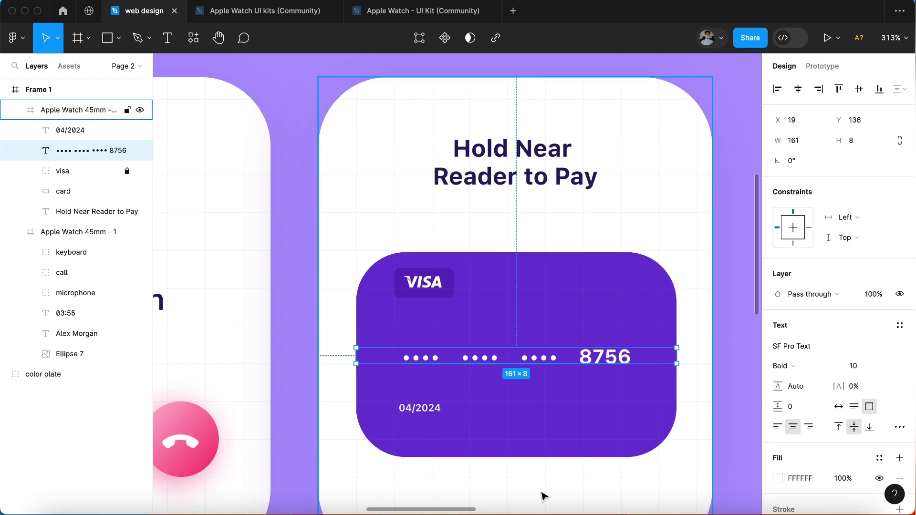
scroll(544, 483, "down", 5)
left_click(544, 449)
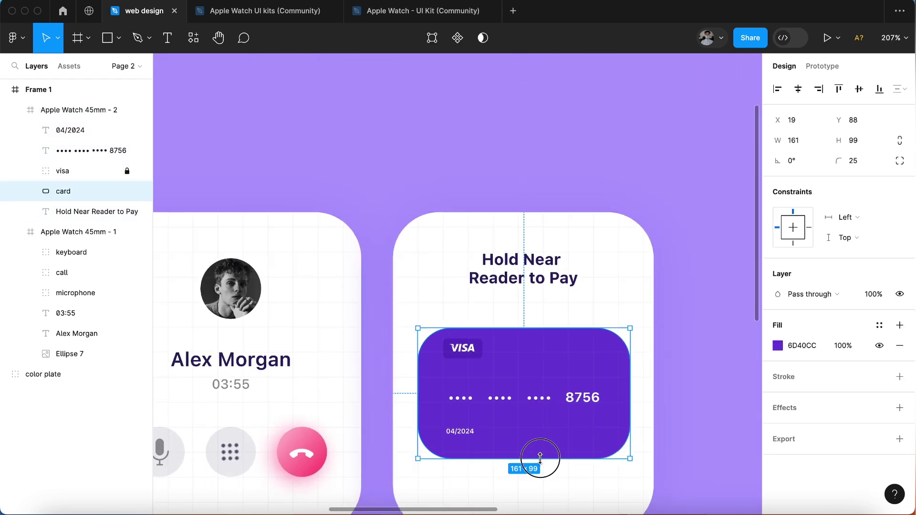
left_click_drag(539, 464, 539, 454)
left_click(536, 402)
left_click_drag(536, 402, 536, 389)
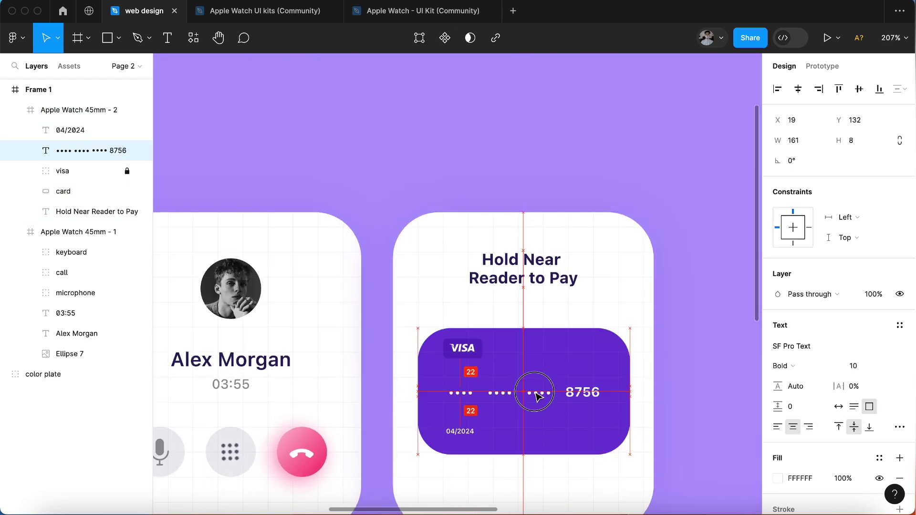
left_click(525, 435)
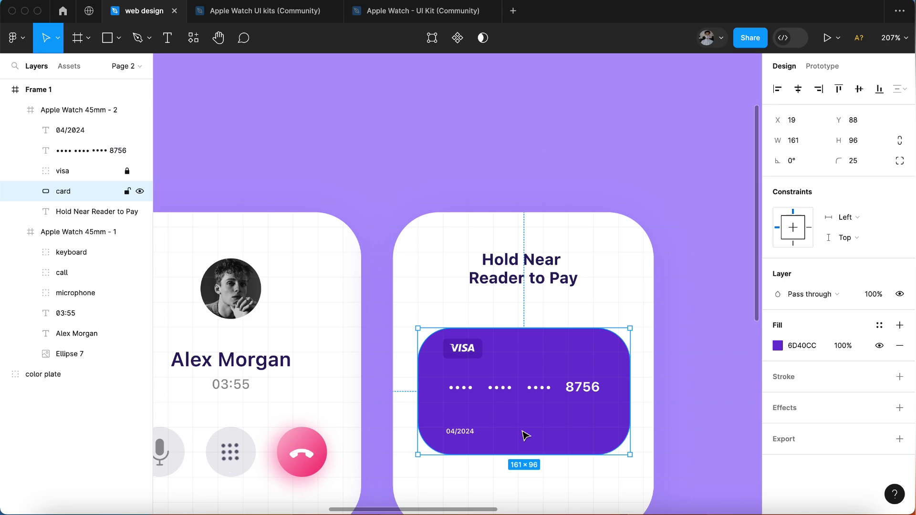
left_click_drag(528, 454, 528, 448)
left_click(467, 435)
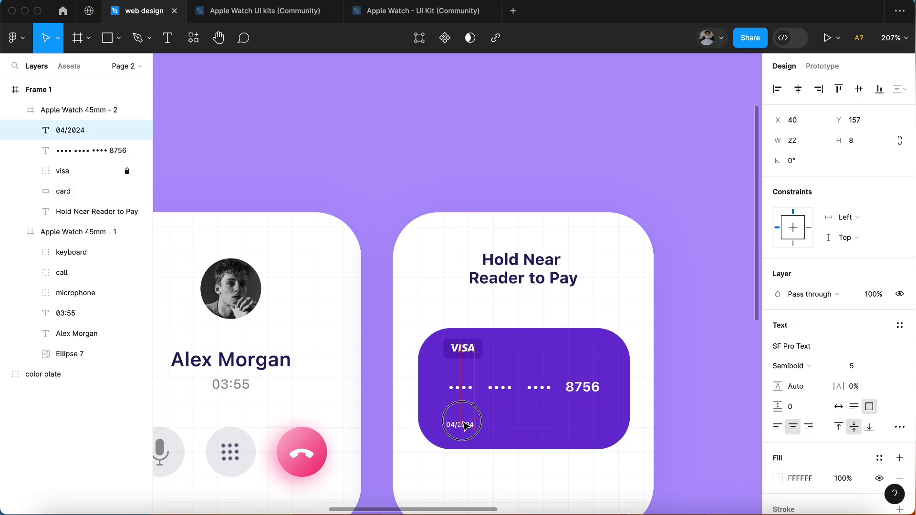
left_click(518, 483)
key("shift+1")
- Copy the unlock icon from the Apple Watch UI Kit and paste it below the card
key("ctrl+shift+Tab")
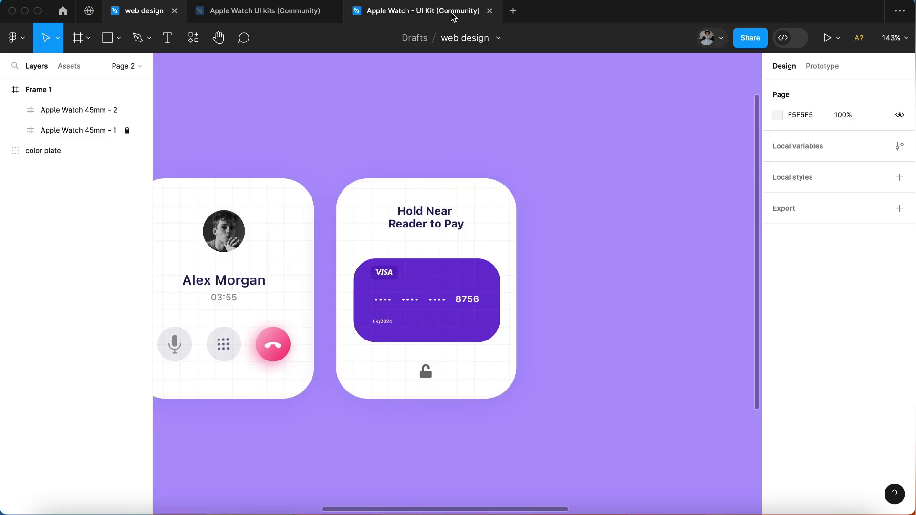
scroll(599, 332, "up", 5)
scroll(534, 317, "up", 3)
scroll(534, 318, "right", 3)
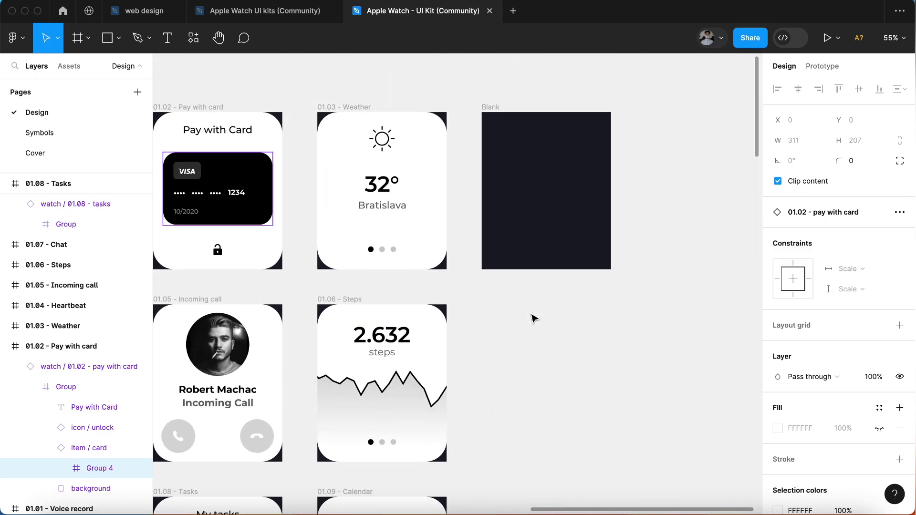
scroll(534, 318, "down", 3)
scroll(535, 317, "down", 2)
scroll(429, 262, "left", 2)
scroll(391, 233, "up", 5)
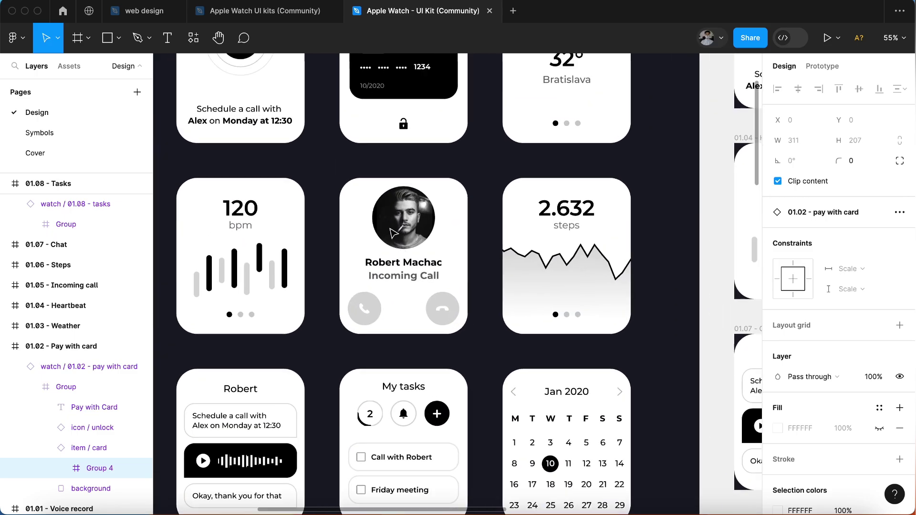
scroll(391, 232, "down", 2)
scroll(391, 232, "down", 5)
scroll(393, 232, "up", 7)
scroll(394, 232, "up", 5)
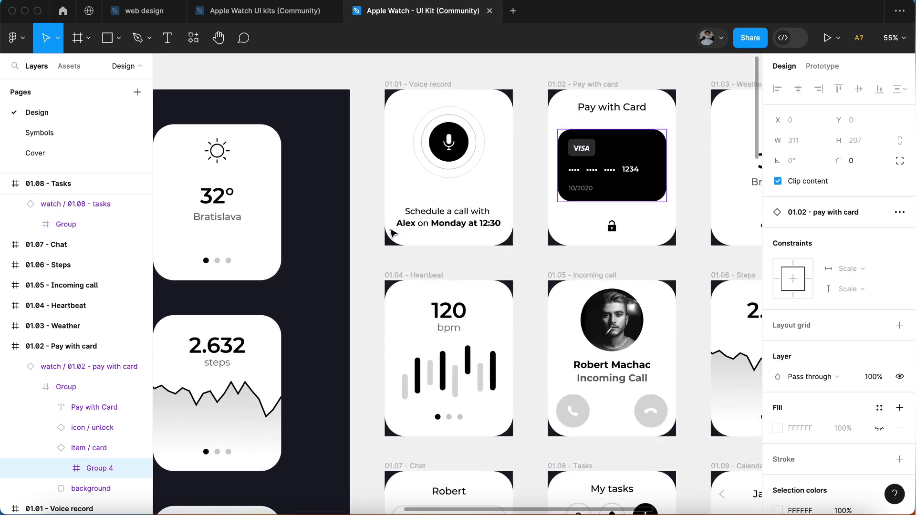
scroll(393, 233, "left", 3)
left_click(420, 258)
left_click(143, 10)
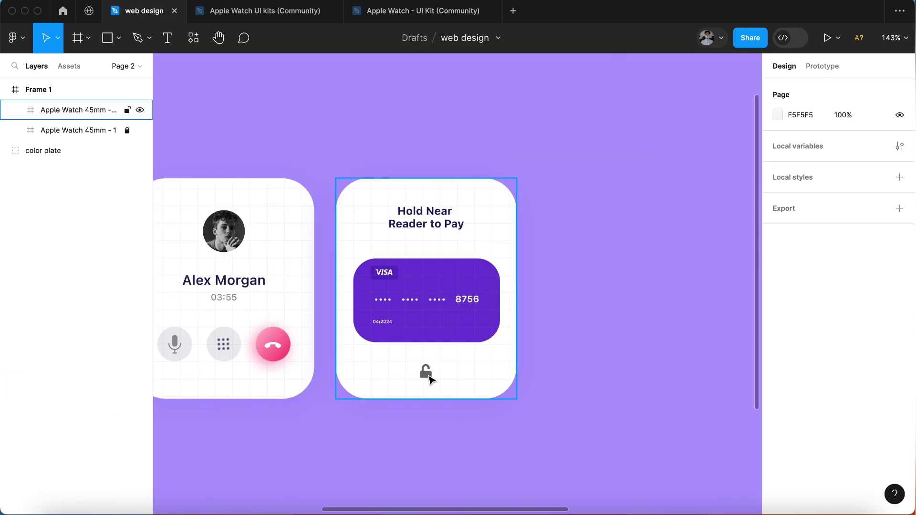
left_click(423, 371)
key("ctrl+v")
left_click_drag(353, 203, 401, 370)
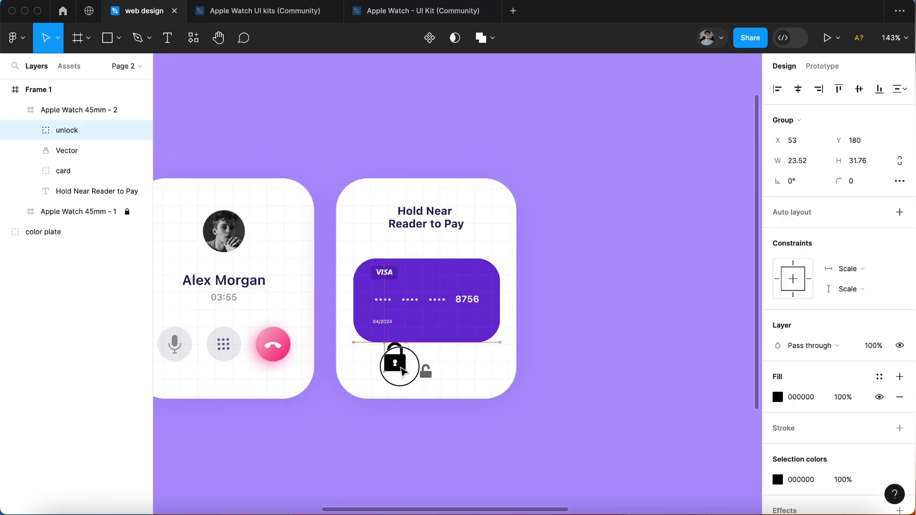
- Replace the old lock with the unlock icon, coloured 6F6F6F and sized 13×17.56
left_click(431, 377)
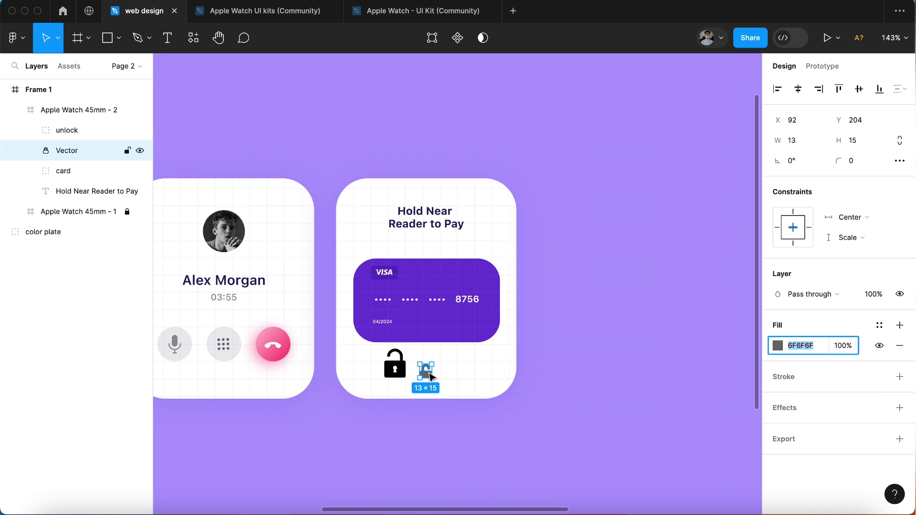
key("Delete")
left_click(396, 367)
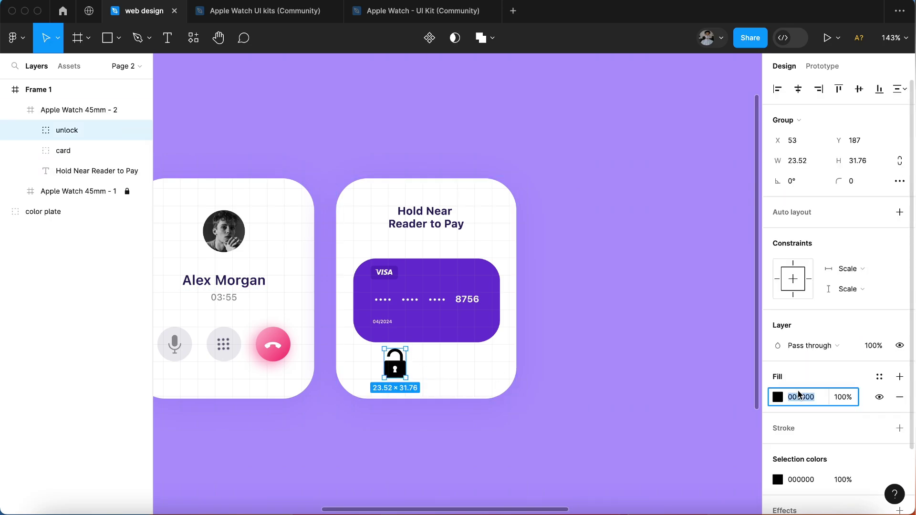
type("6F6F6F")
key("Return")
scroll(401, 382, "up", 5, "ctrl")
mouse_move(420, 404)
left_mouse_down()
mouse_move(385, 353)
mouse_move(499, 379)
mouse_move(500, 396)
left_mouse_up()
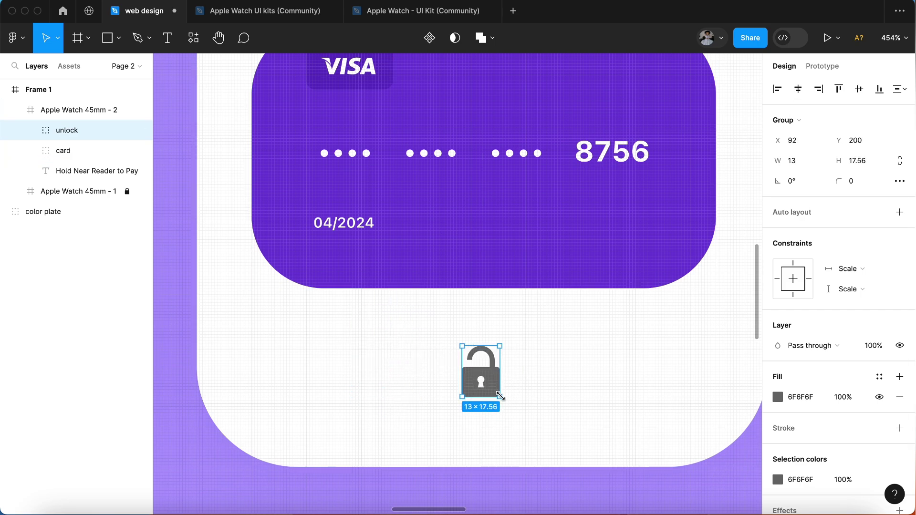
left_click(586, 364)
scroll(586, 363, "down", 5, "ctrl")
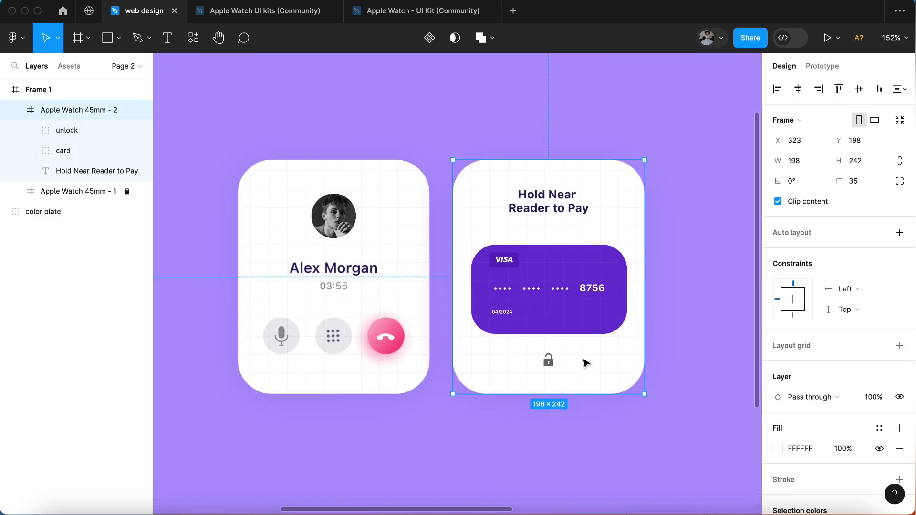
left_click(529, 460)
scroll(531, 460, "down", 3)
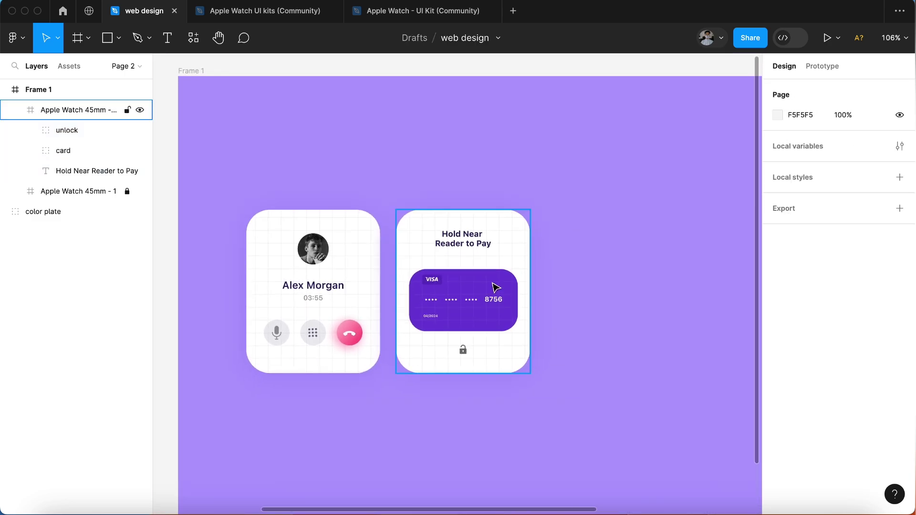
- Duplicate the pay screen to the right and delete its card and unlock icon
left_click(410, 231)
mouse_move(411, 231)
left_mouse_down("alt")
mouse_move(586, 245)
mouse_move(575, 245)
left_mouse_up("alt")
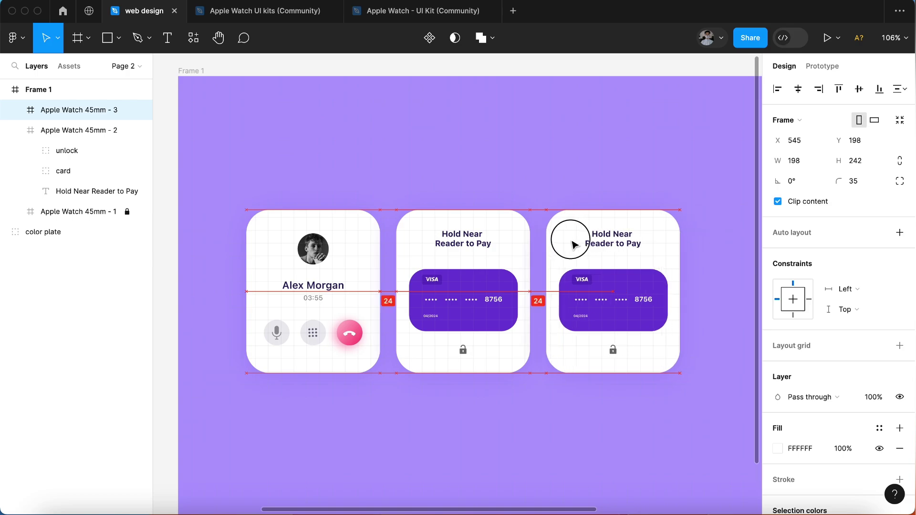
scroll(568, 237, "right", 3)
scroll(569, 238, "down", 3, "ctrl")
scroll(575, 245, "down", 5)
scroll(575, 245, "up", 5, "ctrl")
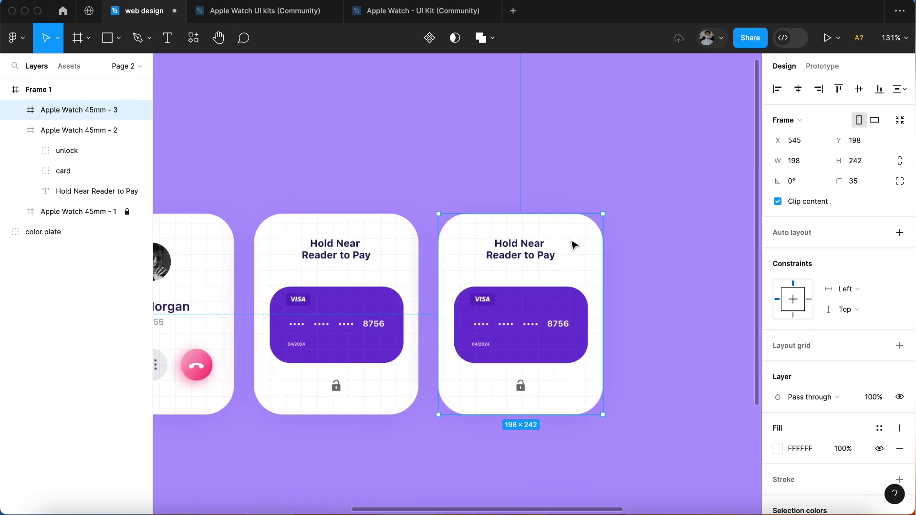
scroll(565, 282, "up", 3, "ctrl")
left_click(15, 109)
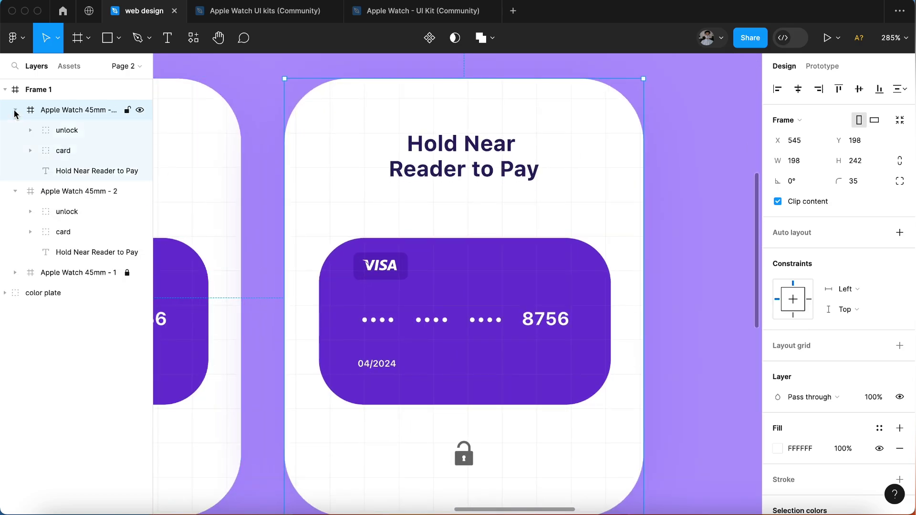
left_click(66, 151)
key("Delete")
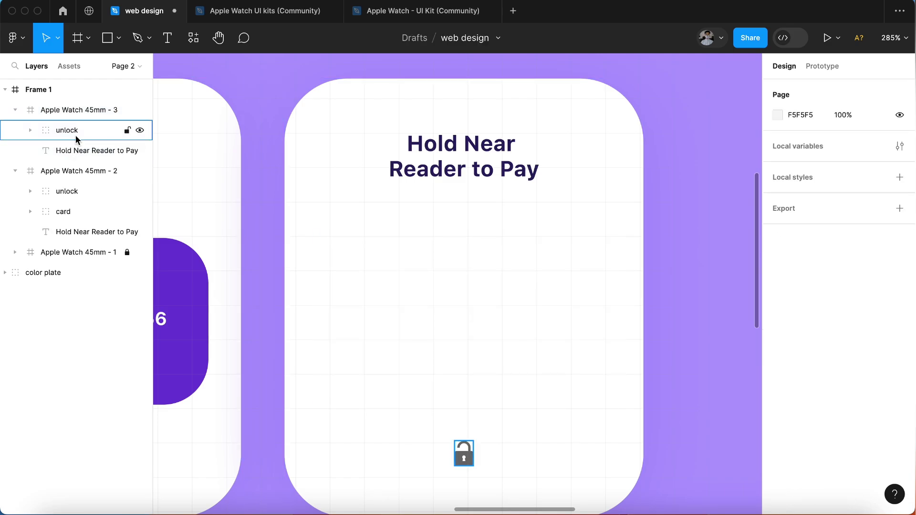
left_click(75, 136)
key("Delete")
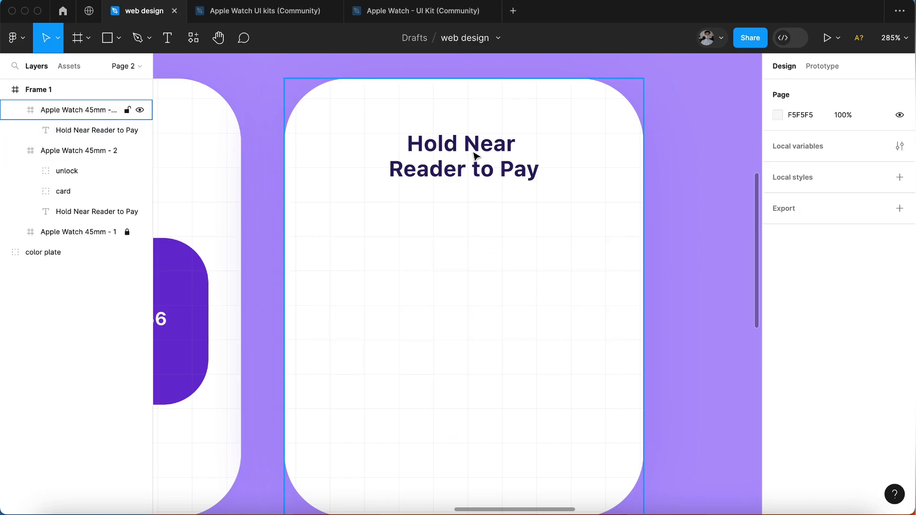
- Retitle the copy 'New Message', move it lower, and add a contact name line beneath
double_click(473, 153)
type("New Me")
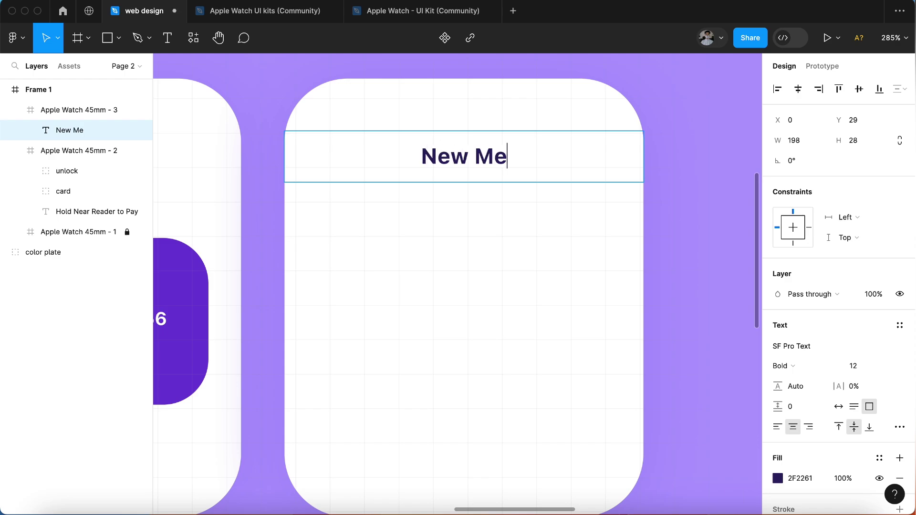
type("ssage")
key("Escape")
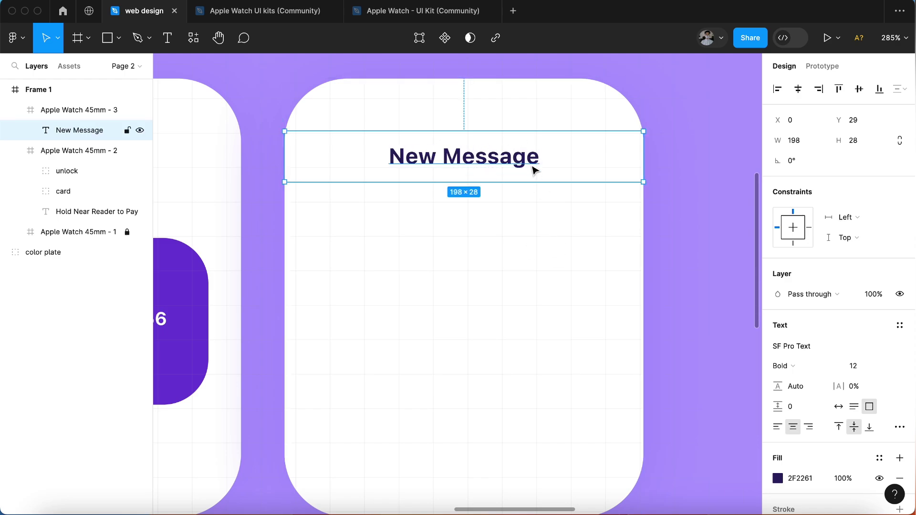
mouse_move(534, 170)
left_mouse_down()
mouse_move(533, 404)
mouse_move(528, 371)
mouse_move(513, 373)
mouse_move(504, 398)
left_mouse_up()
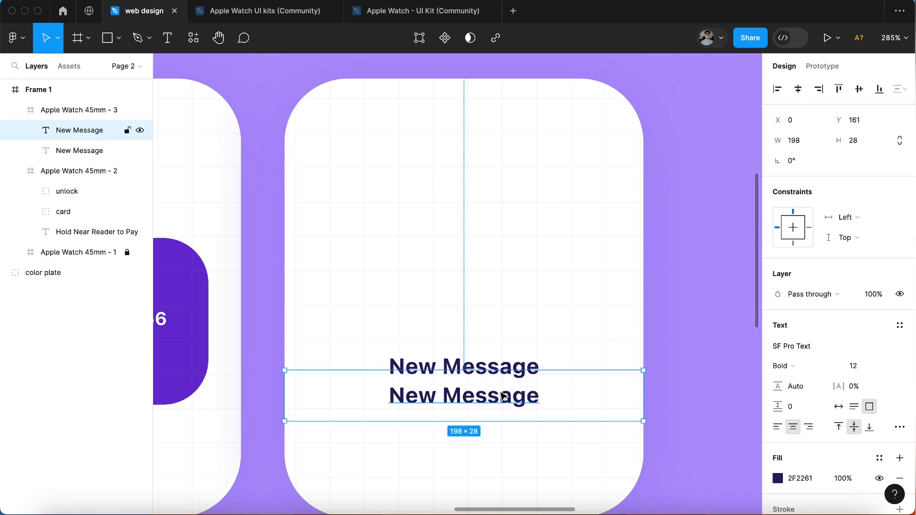
key("Delete")
double_click(505, 376)
key("Right")
key("Return")
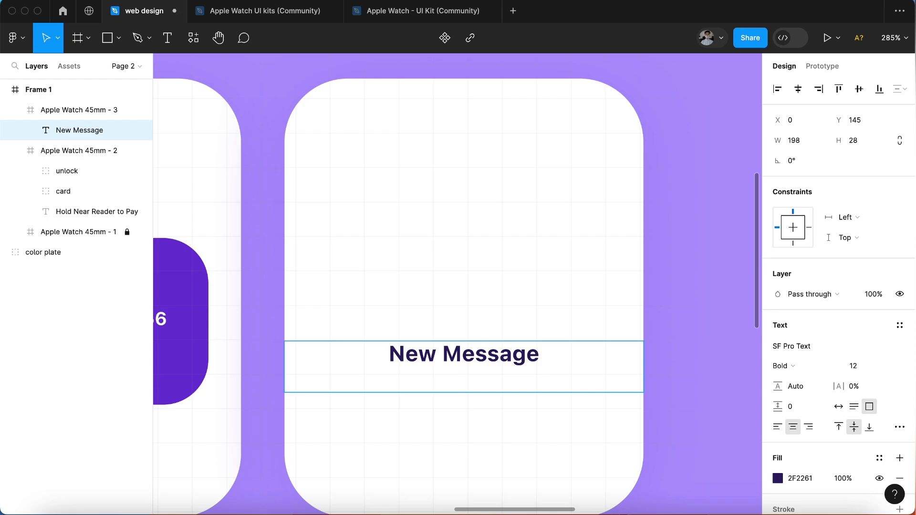
type("Nolan")
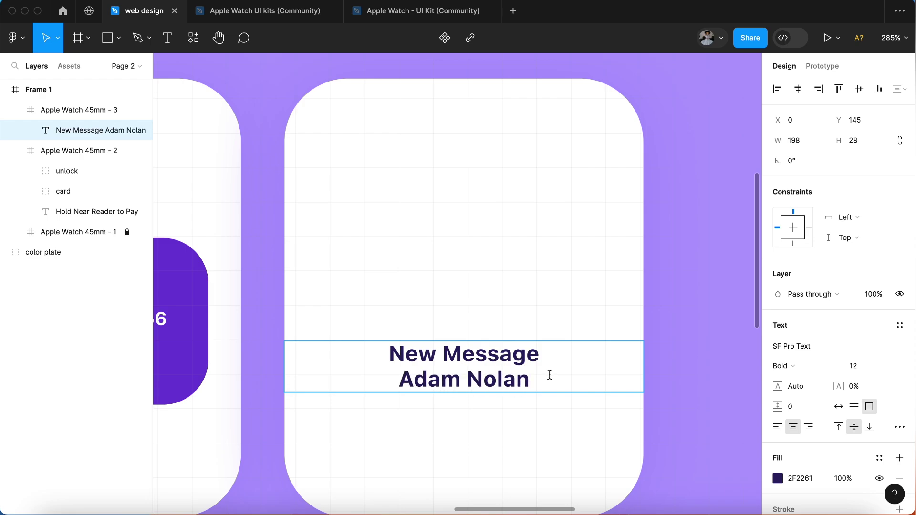
- Style the contact name at size 10, Regular weight, light grey #B3B3B3
left_click_drag(549, 375, 407, 381)
left_click(792, 366)
left_click(795, 334)
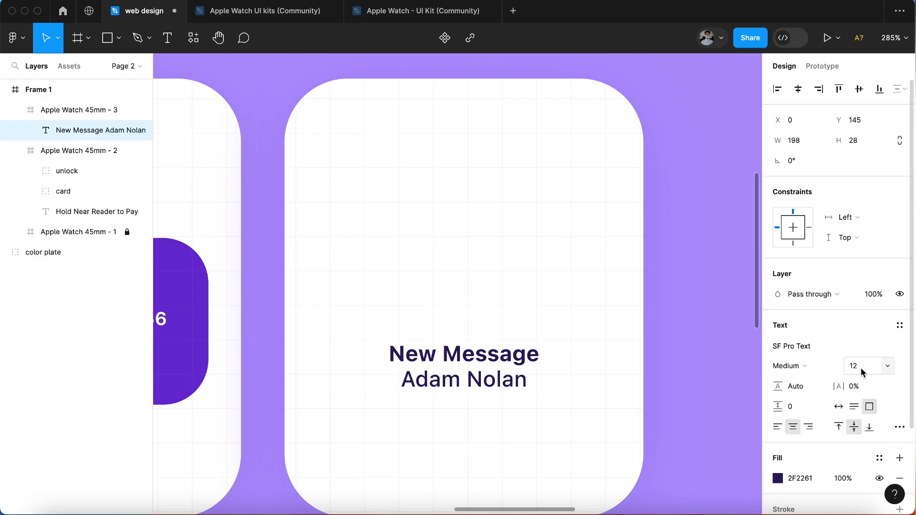
left_click(863, 372)
type("10")
key("Return")
left_click(778, 478)
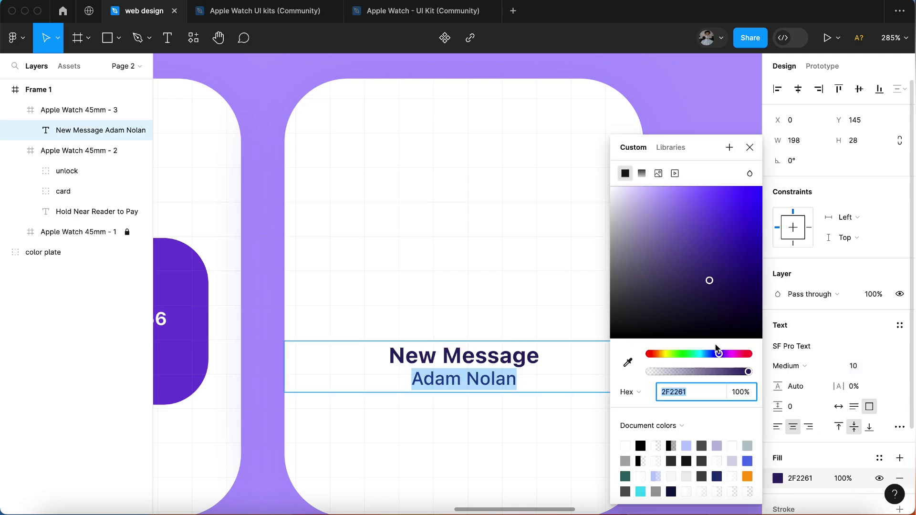
type("6F6F6F")
key("Return")
left_click_drag(610, 272, 598, 238)
left_click(787, 366)
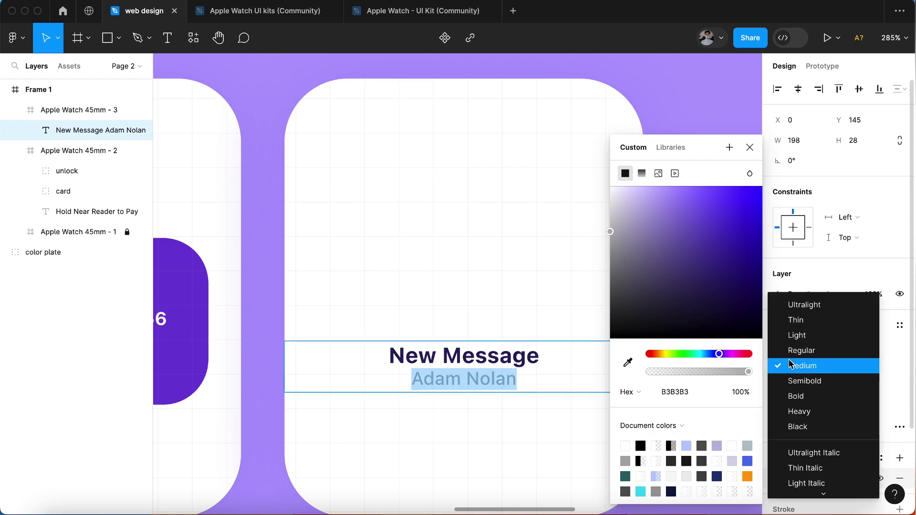
left_click(806, 351)
key("Escape")
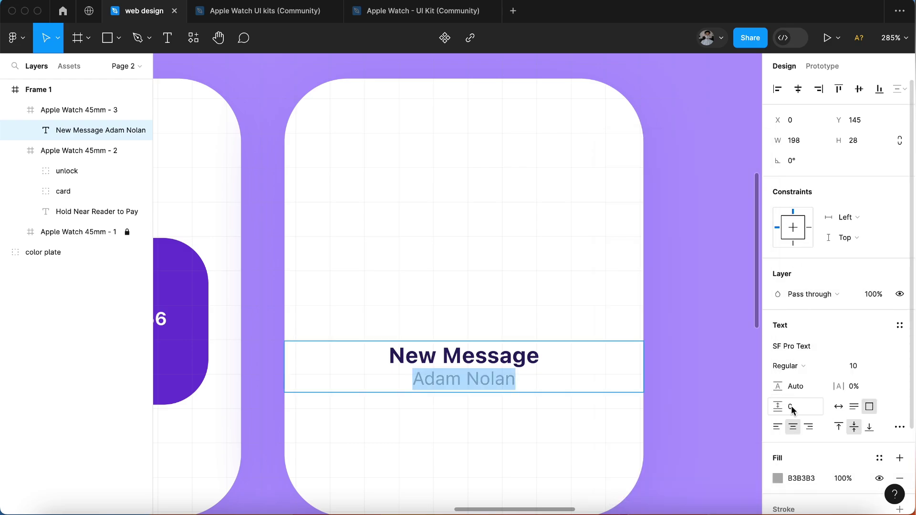
- Set the line spacing to 3 and nudge the two-line text slightly lower
key("Up")
key("Up")
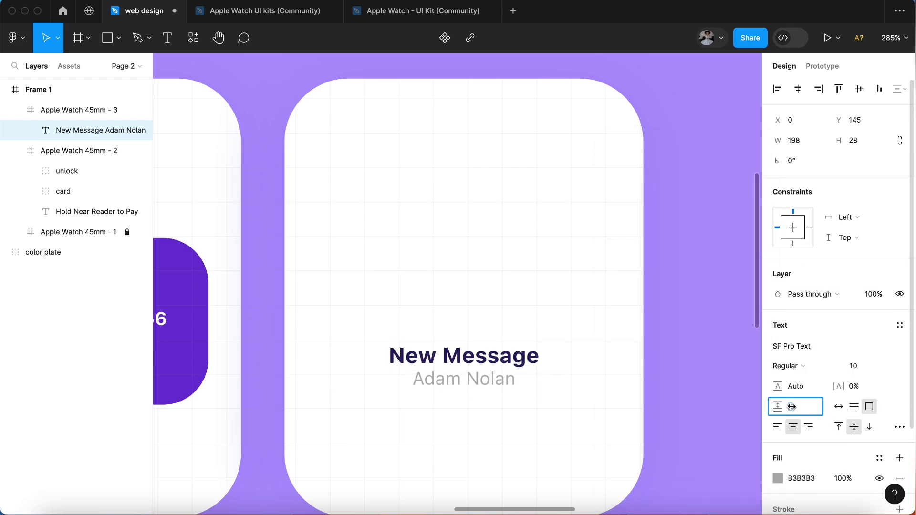
key("Up")
key("Up")
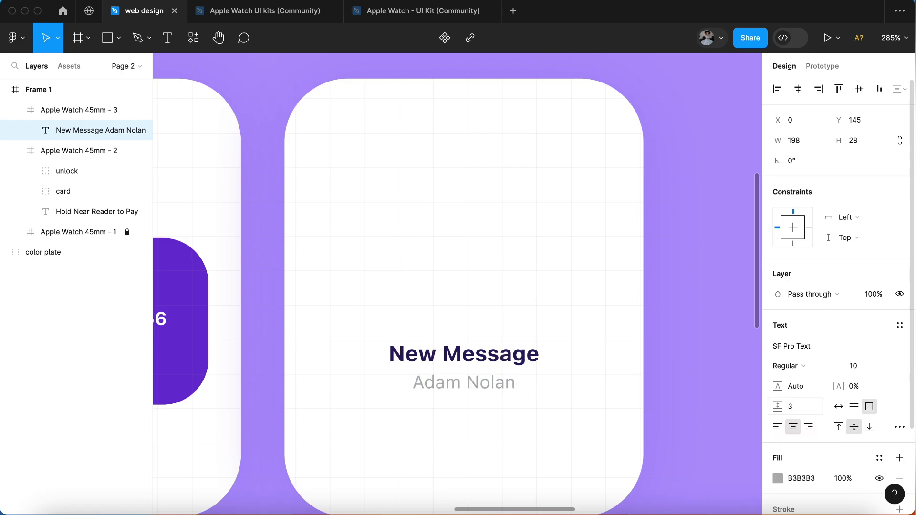
left_click(489, 372)
left_click_drag(489, 372, 489, 388)
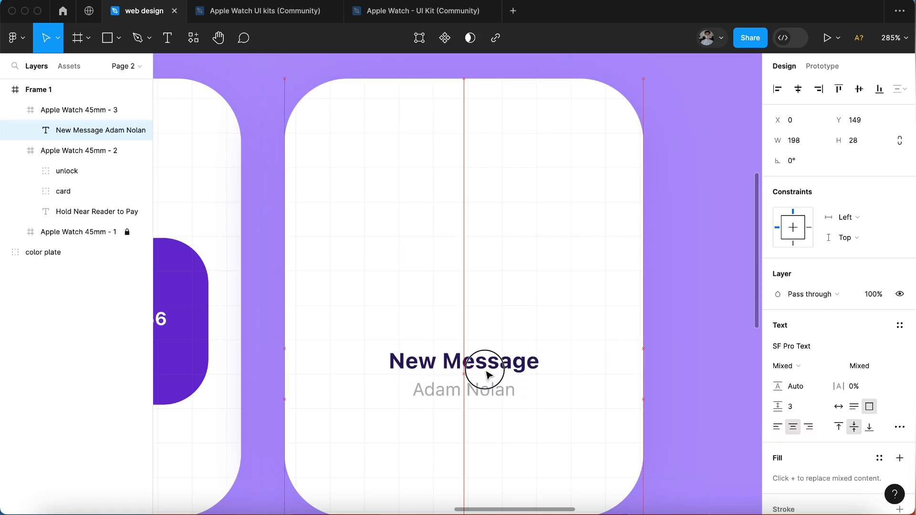
scroll(489, 387, "down", 10)
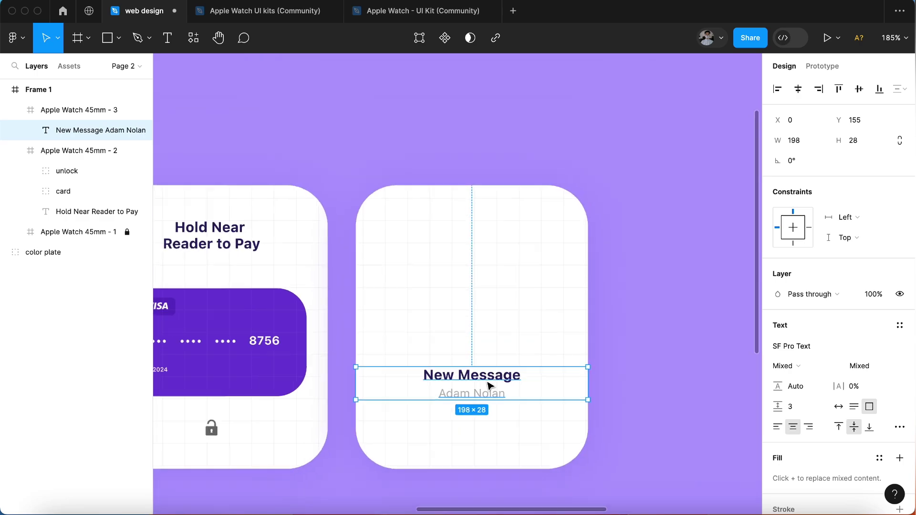
left_click(644, 328)
scroll(644, 327, "up", 5)
scroll(645, 329, "up", 5)
scroll(645, 328, "left", 5)
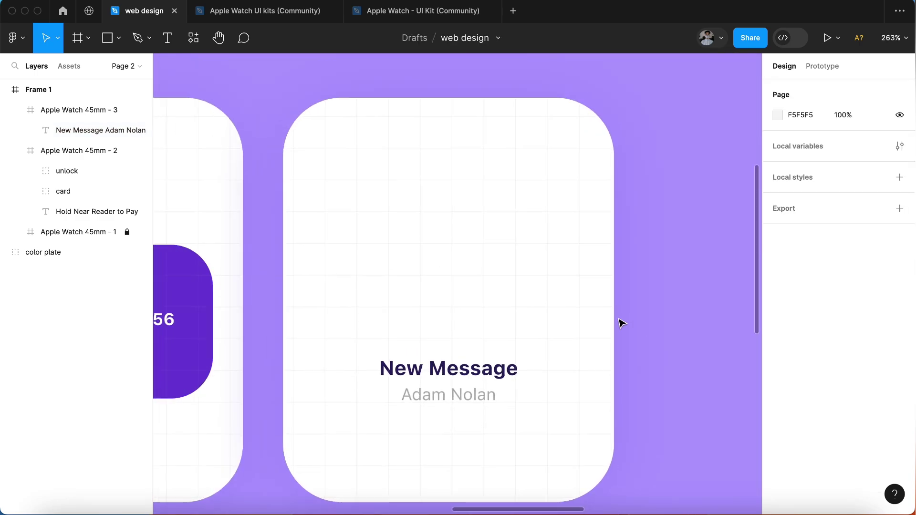
- Draw an 84×84 circle above the New Message text, centred horizontally
left_click(119, 38)
left_click(99, 113)
left_click_drag(378, 178, 518, 261)
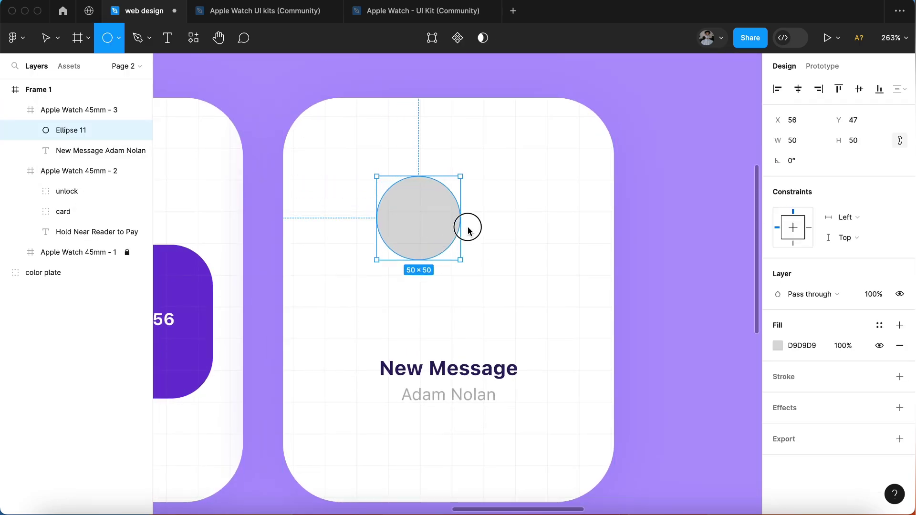
left_click(796, 91)
scroll(487, 245, "left", 5)
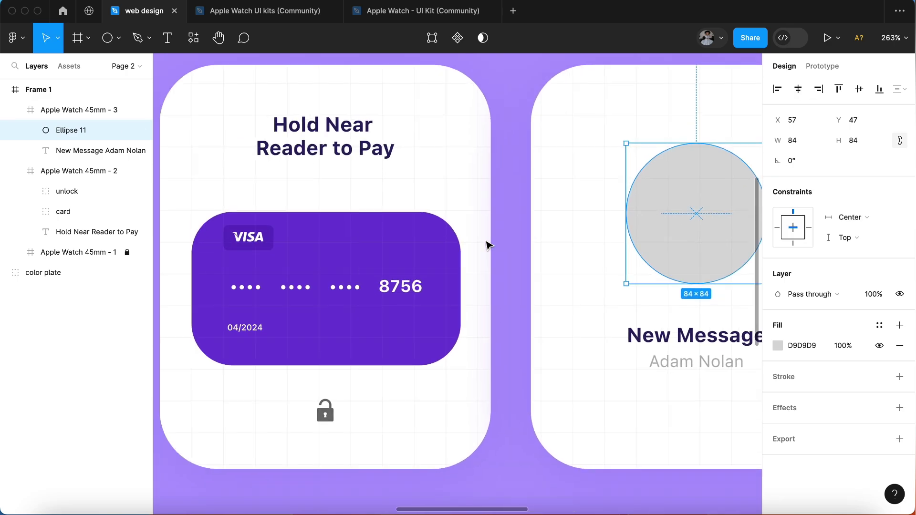
scroll(495, 237, "down", 5)
scroll(477, 225, "right", 5)
left_click(200, 210)
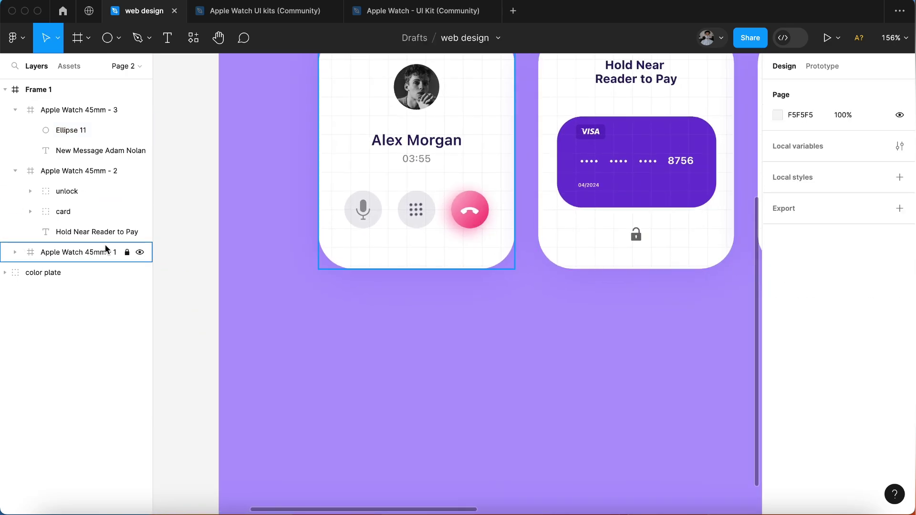
- Unlock the call screen and paste the call button's pink gradient and shadow onto the circle
left_click(127, 252)
double_click(473, 216)
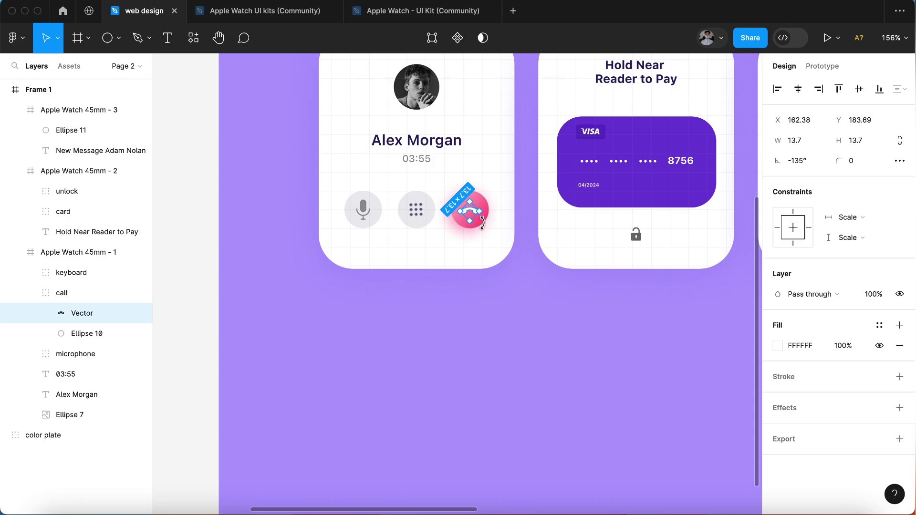
left_click(486, 227)
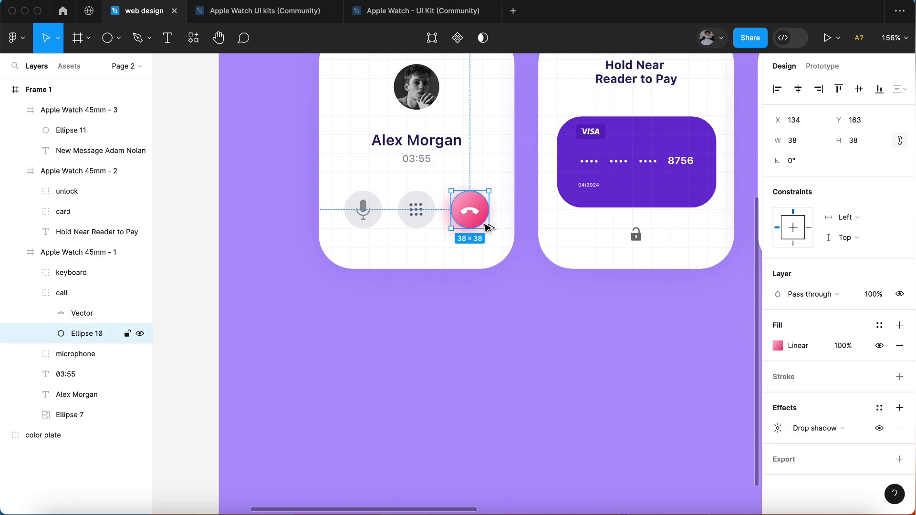
left_click(18, 252)
left_click(18, 171)
scroll(438, 233, "right", 10)
left_click(454, 168)
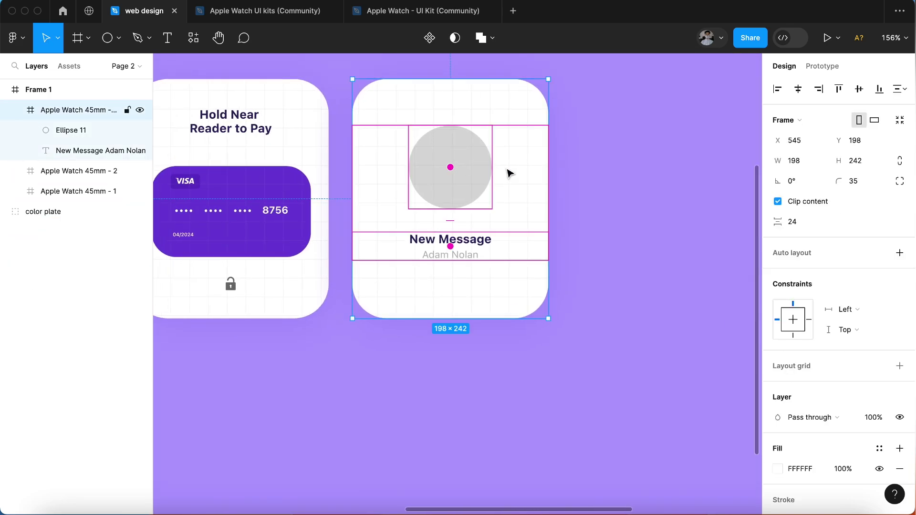
left_click(596, 242)
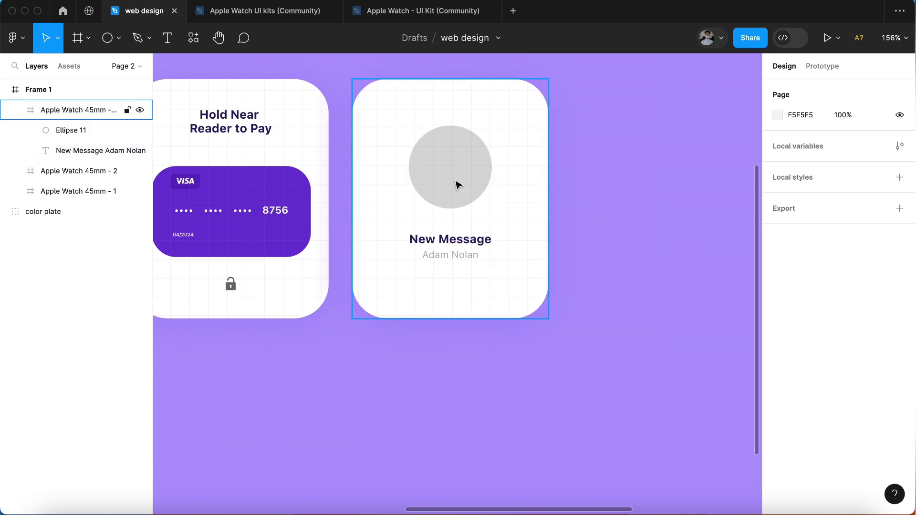
left_click(458, 185)
scroll(458, 184, "up", 5)
left_click(475, 200)
key("ctrl+alt+v")
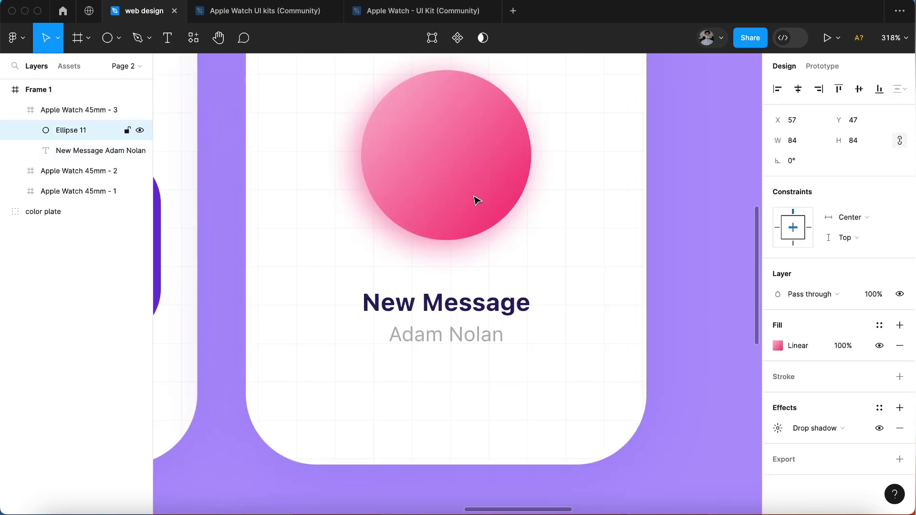
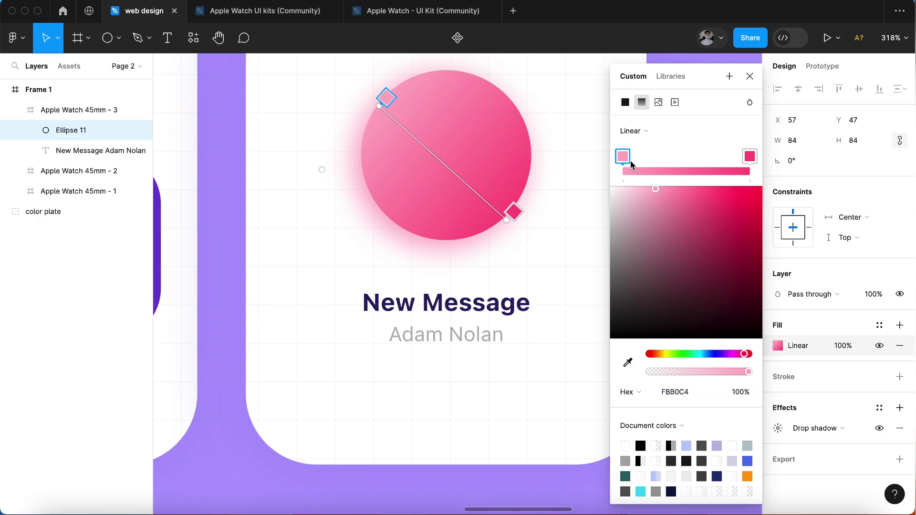
- Eyedrop the purple from the colour-plate circle into the gradient's end stop
left_click(749, 156)
left_click(628, 362)
scroll(429, 310, "left", 10)
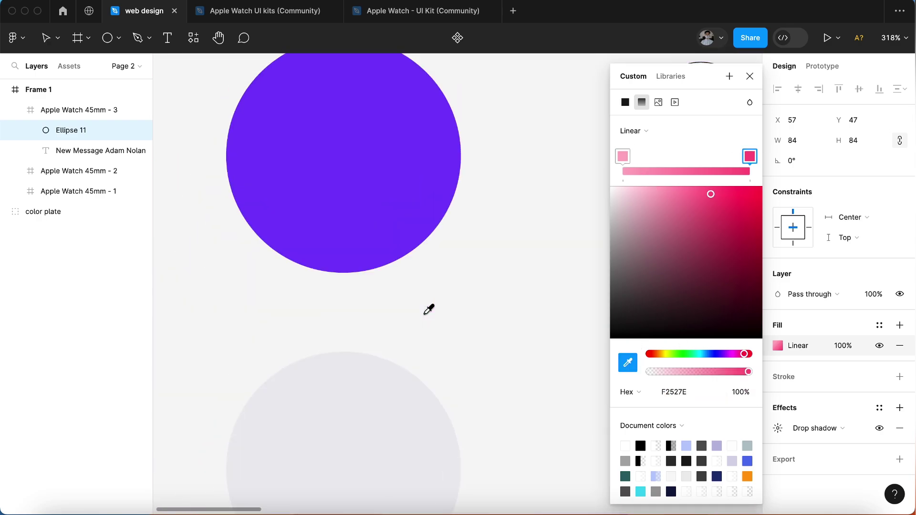
scroll(429, 309, "up", 3)
left_click(389, 281)
scroll(509, 306, "right", 10)
scroll(507, 307, "down", 5)
- Recolour the payment screen's card with the sampled purple 753FED
left_click(438, 268)
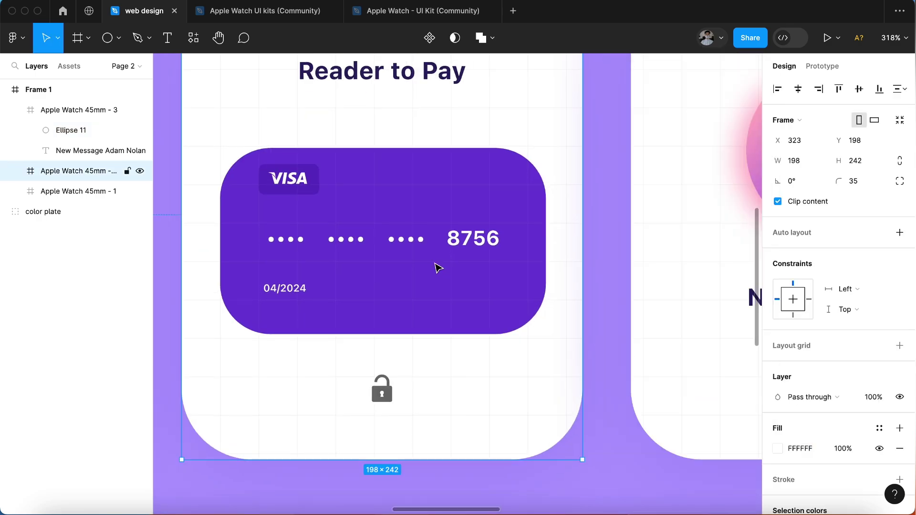
left_click(778, 500)
left_click(628, 362)
scroll(491, 210, "left", 5)
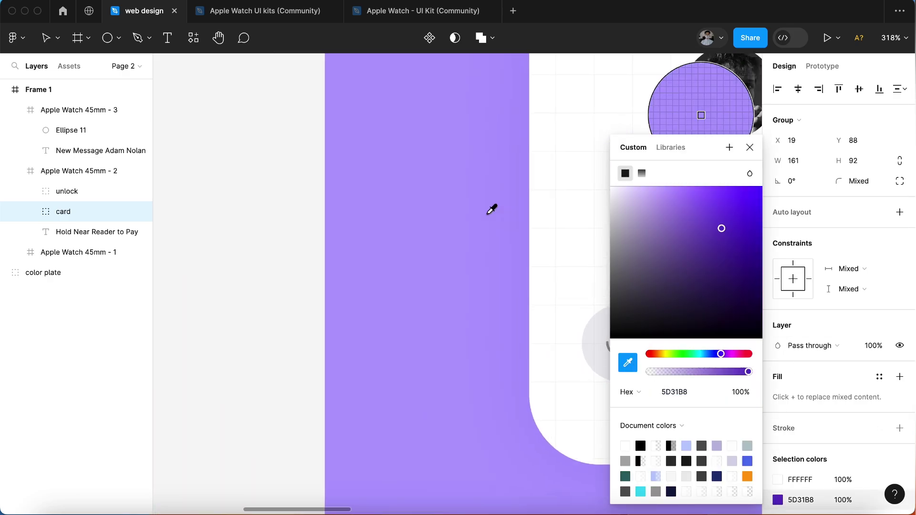
scroll(492, 210, "left", 5)
left_click(389, 164)
scroll(389, 163, "right", 10)
scroll(385, 171, "down", 3)
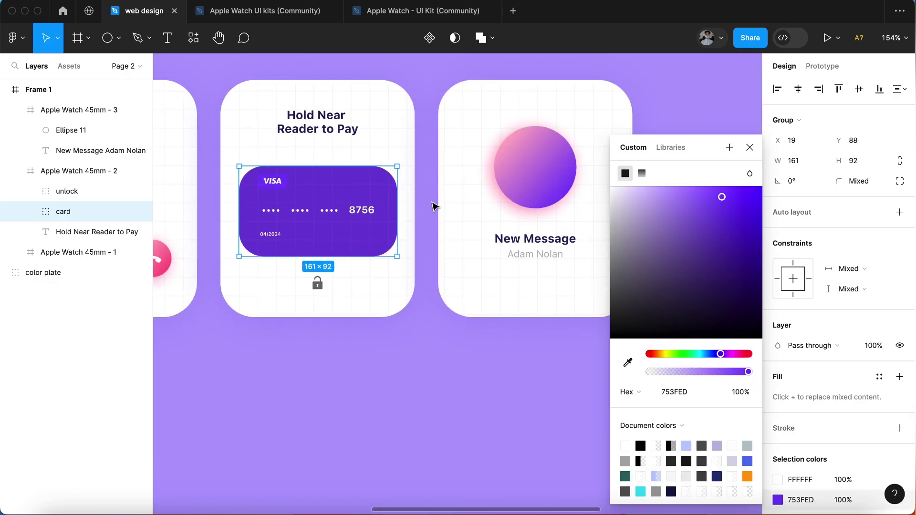
left_click(433, 206)
- Change the New Message circle's pink gradient start stop to a purple shade
left_click(493, 202)
scroll(493, 205, "right", 5)
left_click(777, 346)
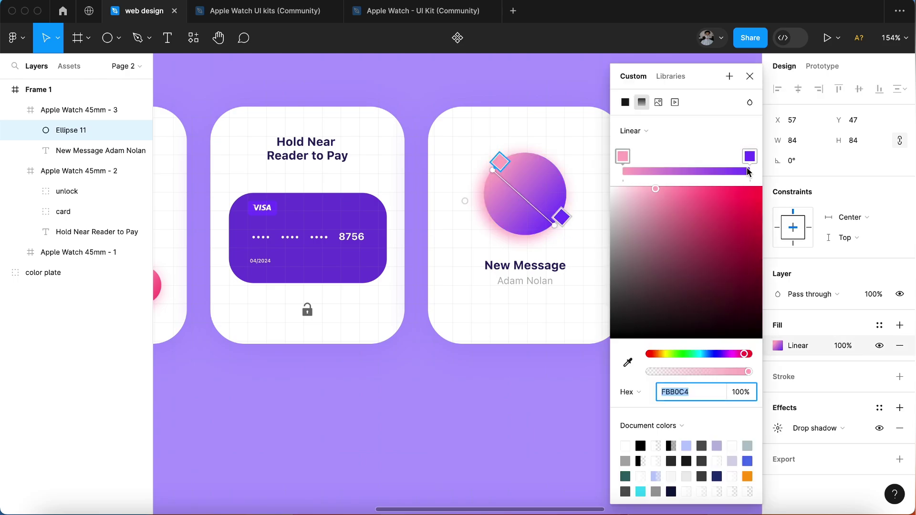
left_click(748, 171)
left_click(625, 162)
key("Return")
left_click(713, 191)
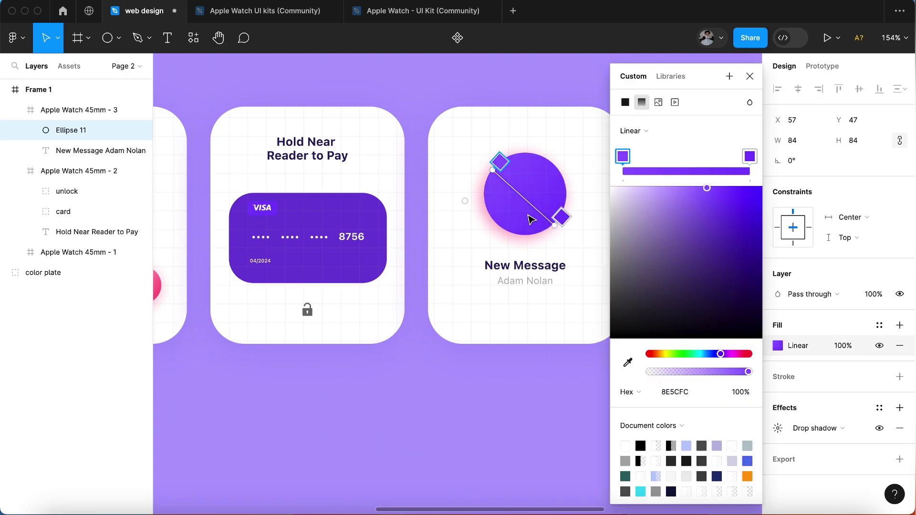
scroll(531, 219, "up", 10)
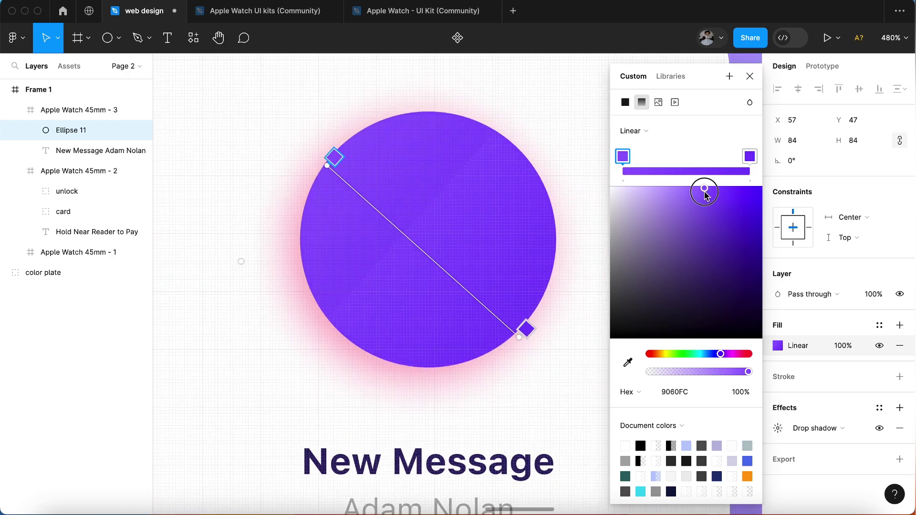
mouse_move(705, 194)
left_mouse_down()
mouse_move(680, 193)
mouse_move(699, 197)
left_mouse_up()
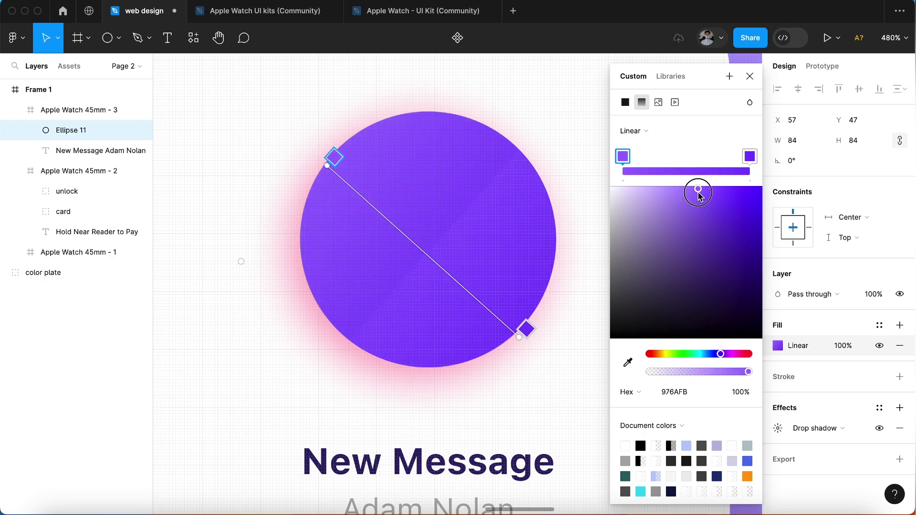
left_click(750, 77)
- Shift the circle gradient's end stop to blue
scroll(577, 244, "down", 5)
scroll(519, 341, "down", 5)
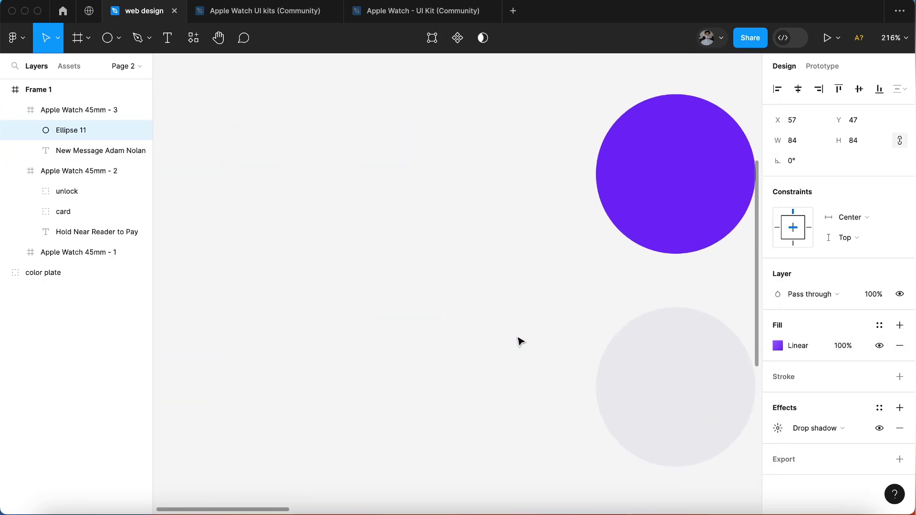
scroll(519, 341, "down", 5)
scroll(519, 341, "down", 3)
scroll(519, 341, "left", 5)
scroll(519, 341, "up", 5)
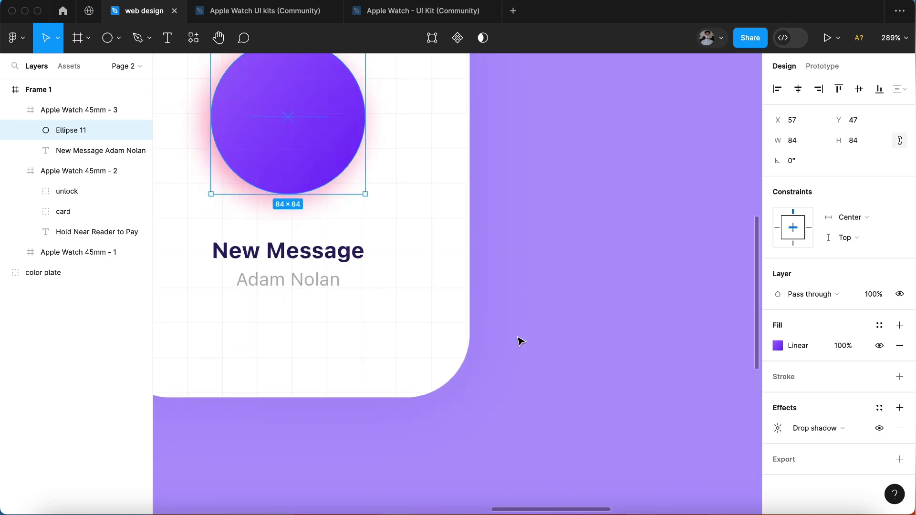
scroll(519, 341, "up", 3)
left_click(777, 345)
left_click(749, 158)
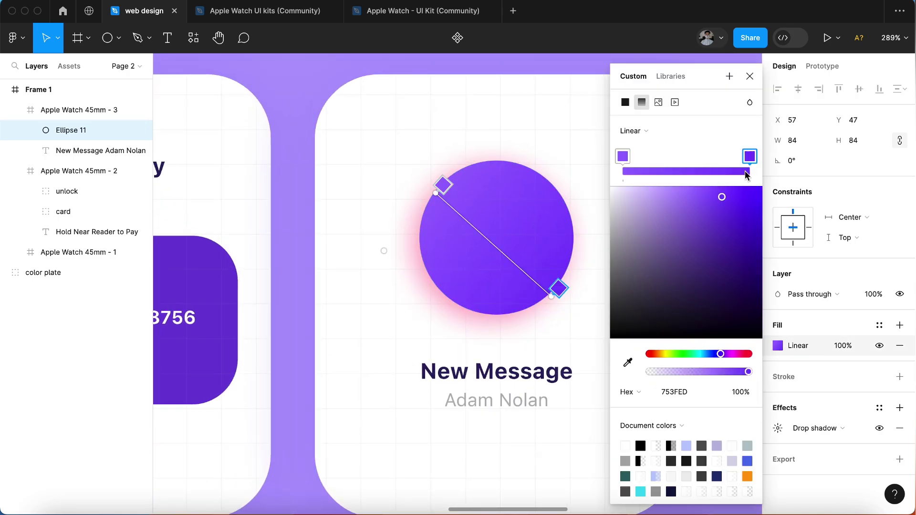
left_click(640, 492)
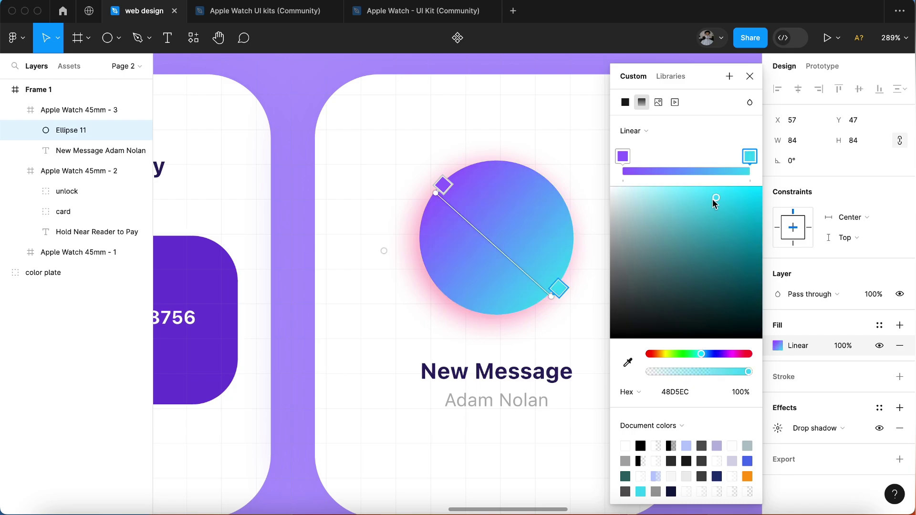
left_click_drag(714, 197, 715, 208)
left_click_drag(704, 354, 707, 353)
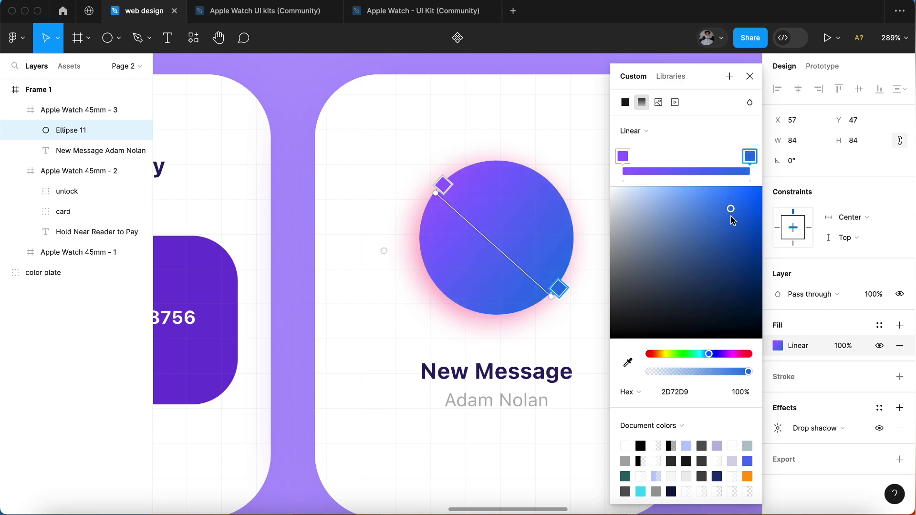
- Make the gradient's start stop a lighter blue
left_click(623, 156)
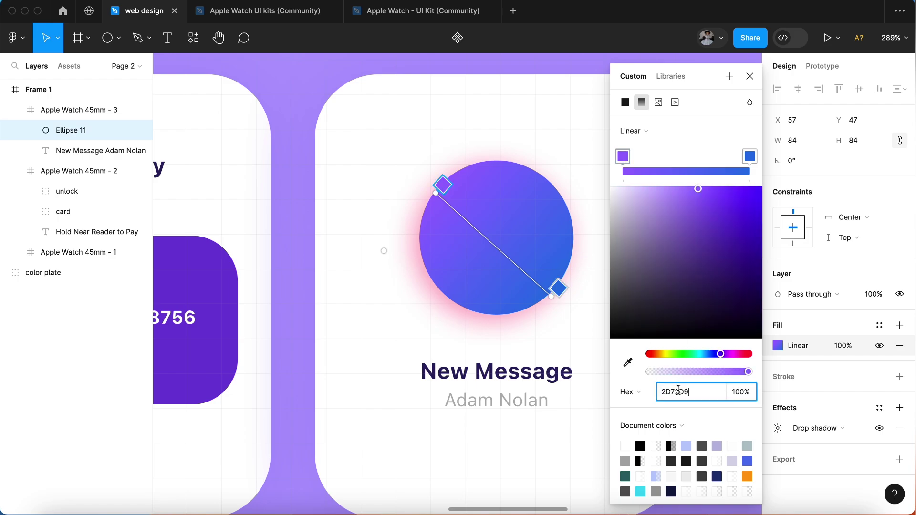
key("Return")
left_click_drag(731, 208, 709, 199)
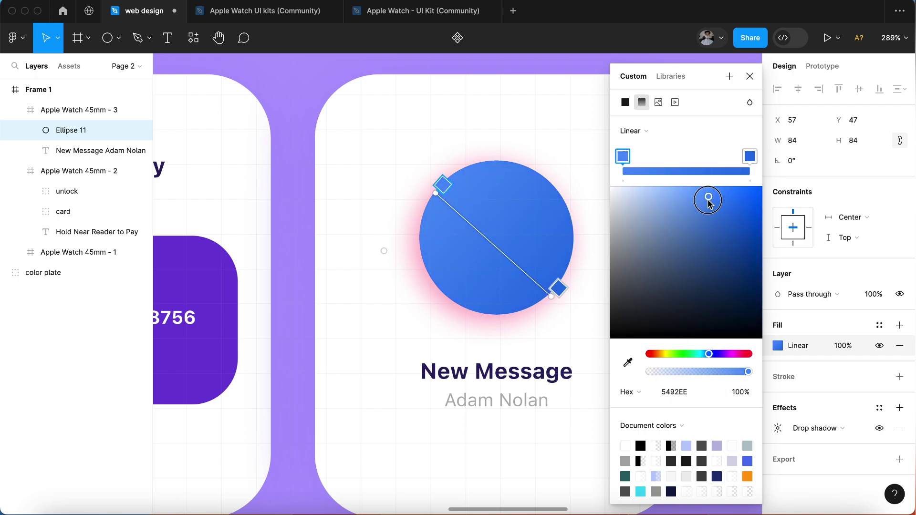
left_click(750, 77)
- Set the circle's drop shadow colour to blue 2D72D9
left_click(777, 428)
left_click(644, 489)
key("Return")
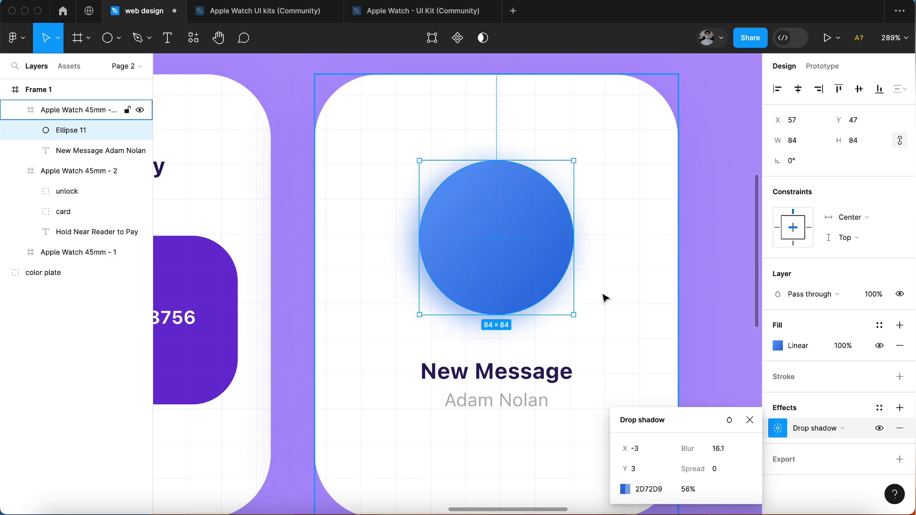
- Insert the Font Awesome messenger icon and place it inside the blue circle
left_click(674, 321)
scroll(624, 307, "down", 3)
left_click(709, 265)
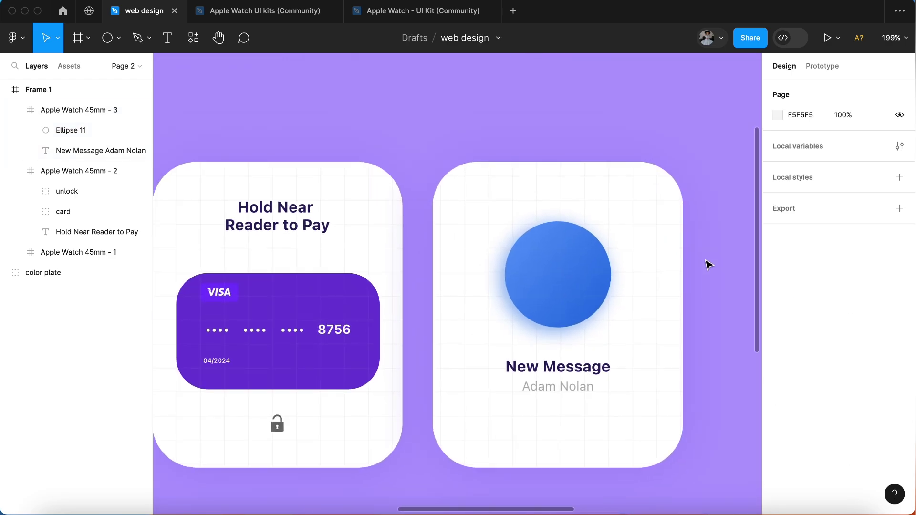
scroll(708, 264, "down", 2)
scroll(708, 264, "right", 3)
right_click(630, 194)
left_click(809, 219)
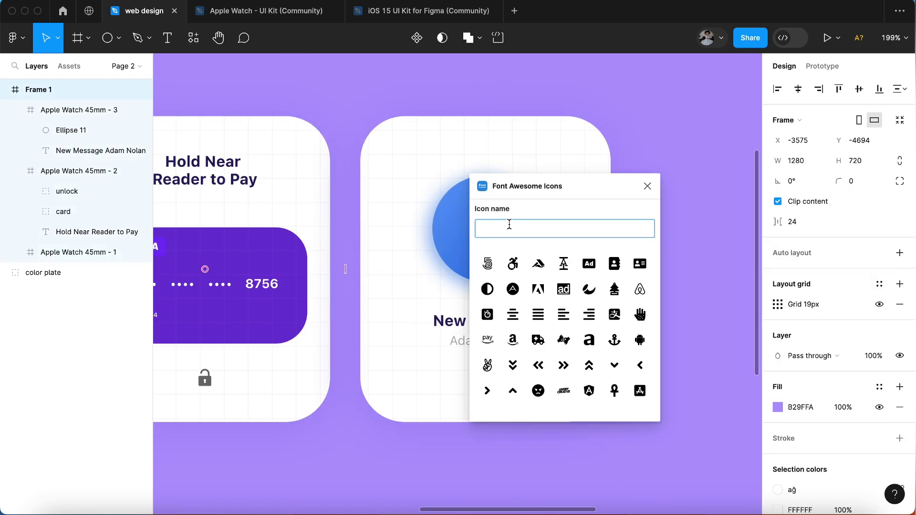
type("mess")
left_click(487, 263)
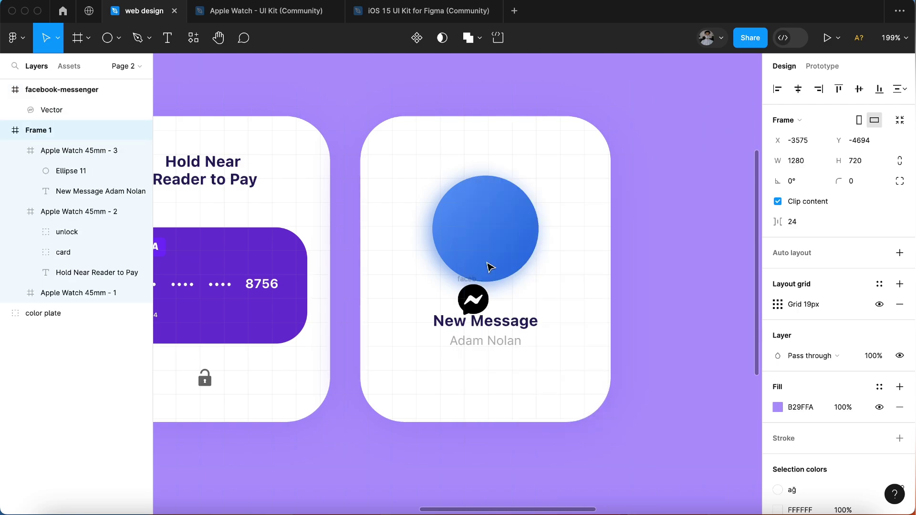
mouse_move(477, 297)
left_mouse_down()
mouse_move(492, 232)
mouse_move(517, 258)
left_mouse_up()
- Set the messenger icon's fill to white FFFFFF
left_click(778, 346)
type("FFFFFF")
key("Return")
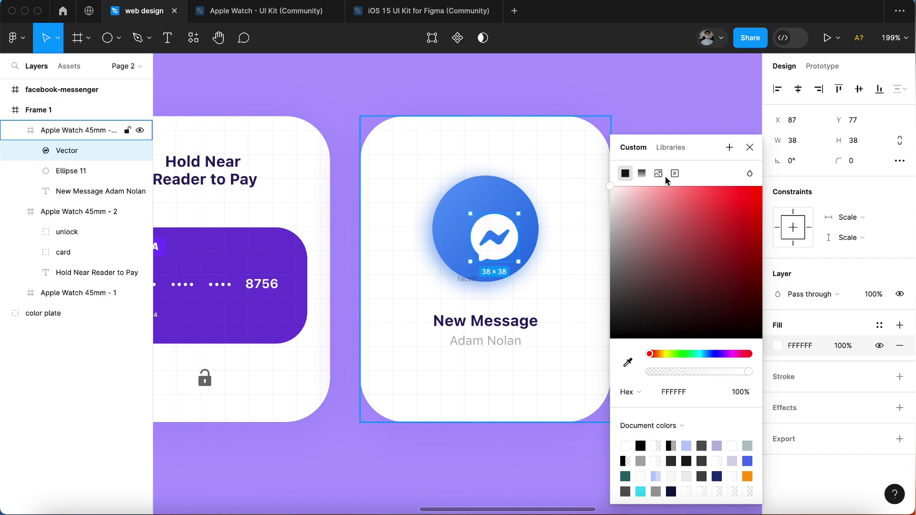
key("Escape")
scroll(594, 221, "up", 5, "ctrl")
key("Escape")
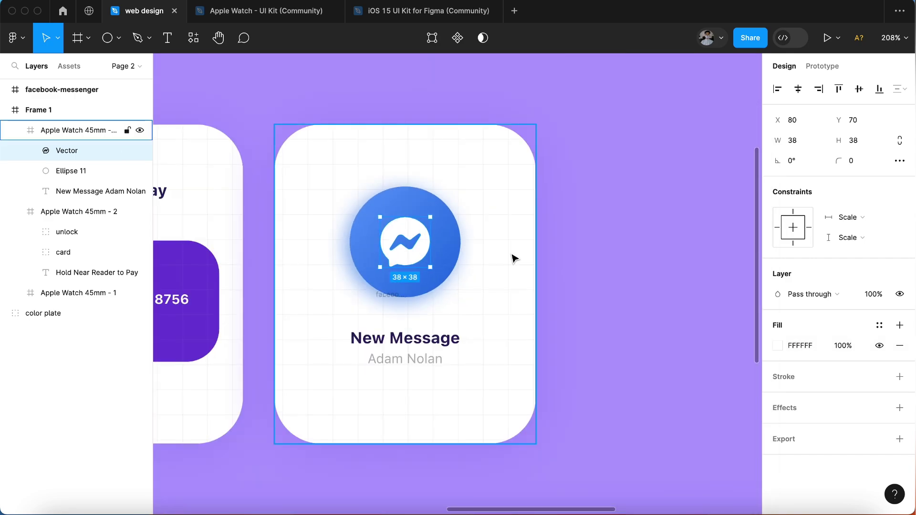
scroll(515, 261, "down", 10)
key("Escape")
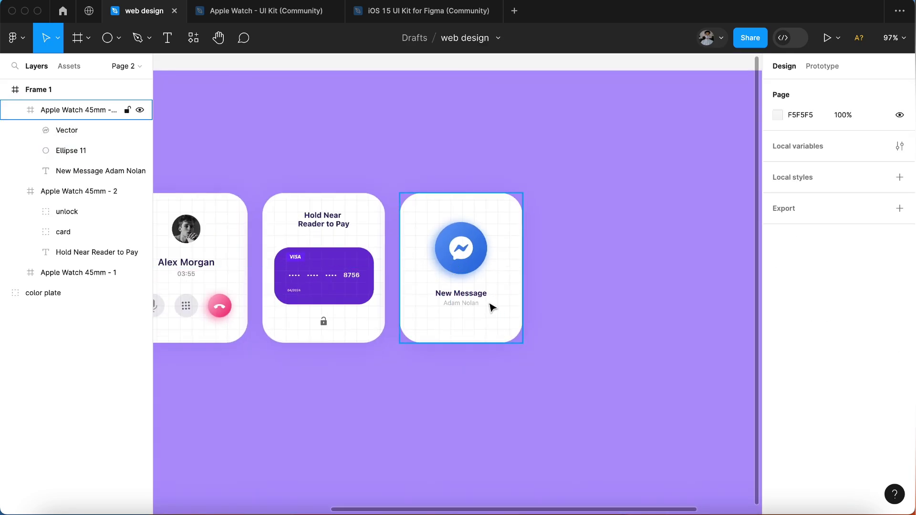
- Enlarge the grey sender name's font size below New Message
left_click(470, 293)
double_click(469, 292)
left_click(854, 366)
type("16")
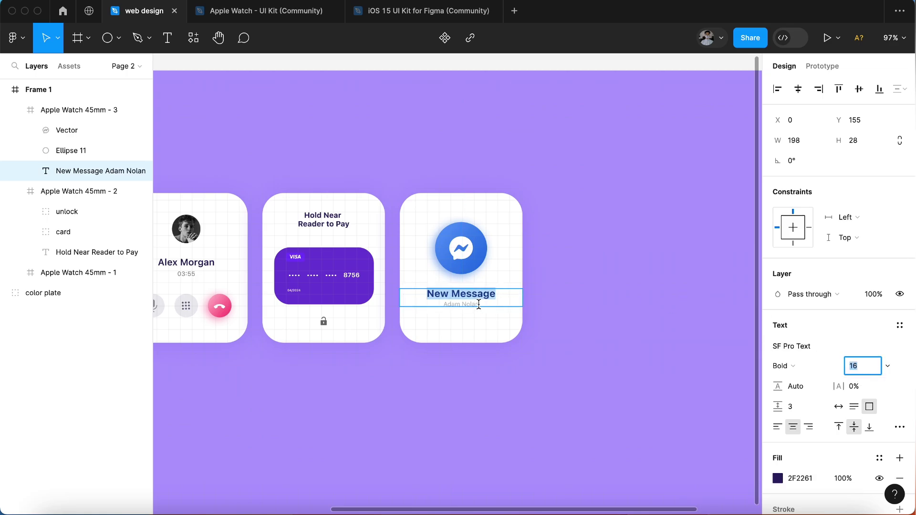
left_click_drag(479, 304, 443, 305)
left_click(854, 366)
type("4")
key("Return")
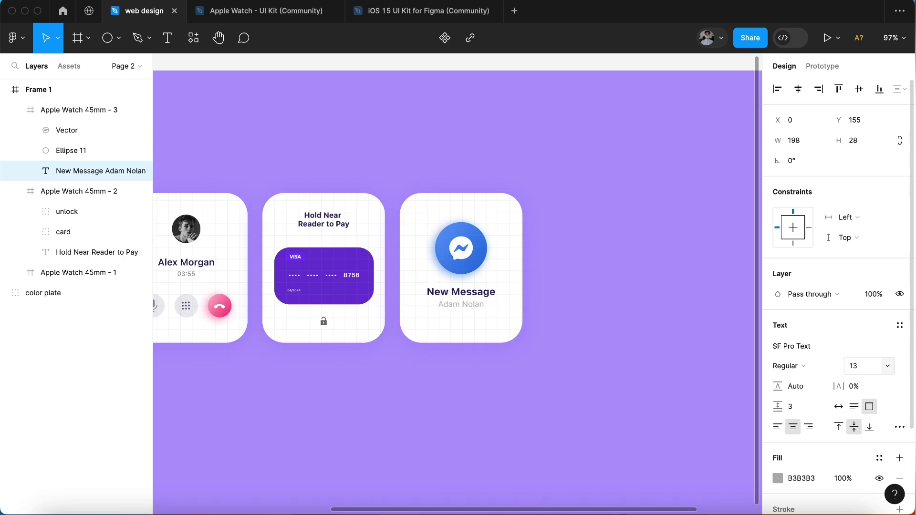
key("Escape")
- Recentre the text block within the watch screen
scroll(552, 317, "left", 3)
left_click_drag(568, 305, 548, 297)
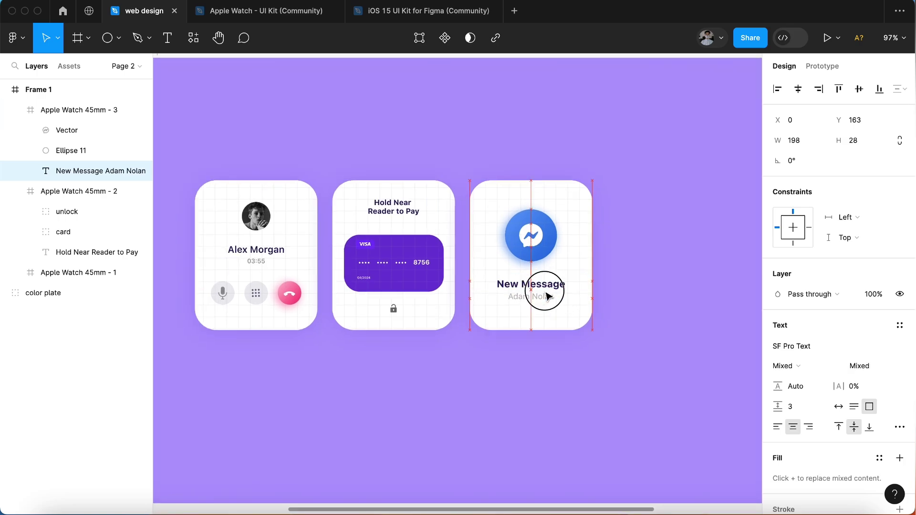
left_click(644, 255)
scroll(645, 255, "down", 5, "ctrl")
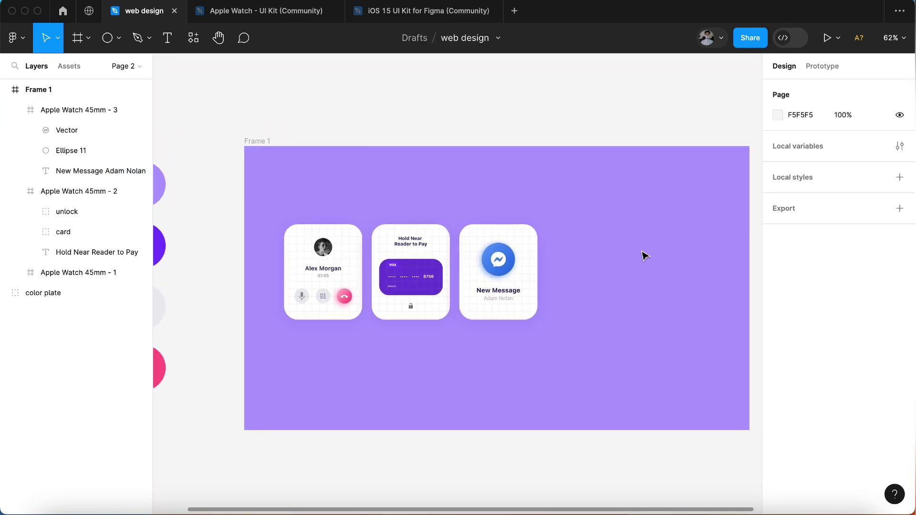
scroll(644, 256, "up", 5, "ctrl")
- Duplicate the New Message watch screen to the right and delete its messenger icon
left_click(368, 227)
key("ctrl+d")
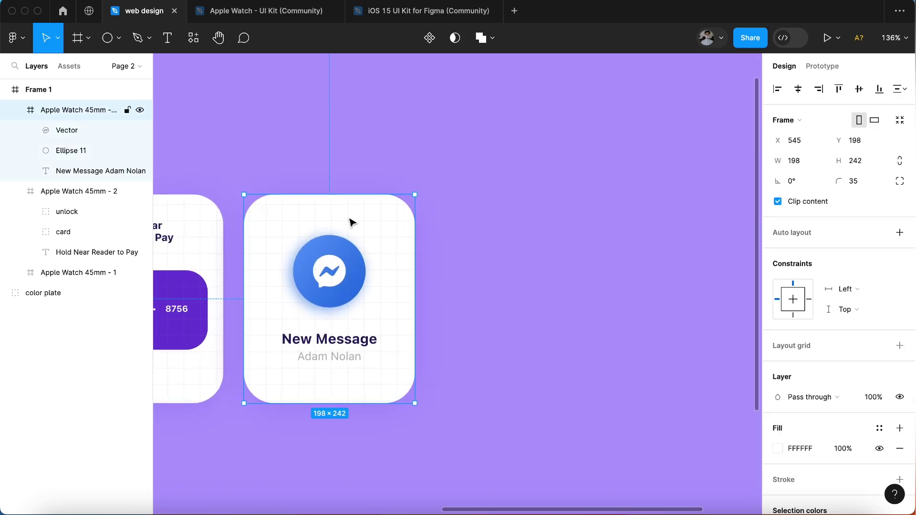
left_click_drag(368, 227, 591, 231)
scroll(575, 227, "right", 2)
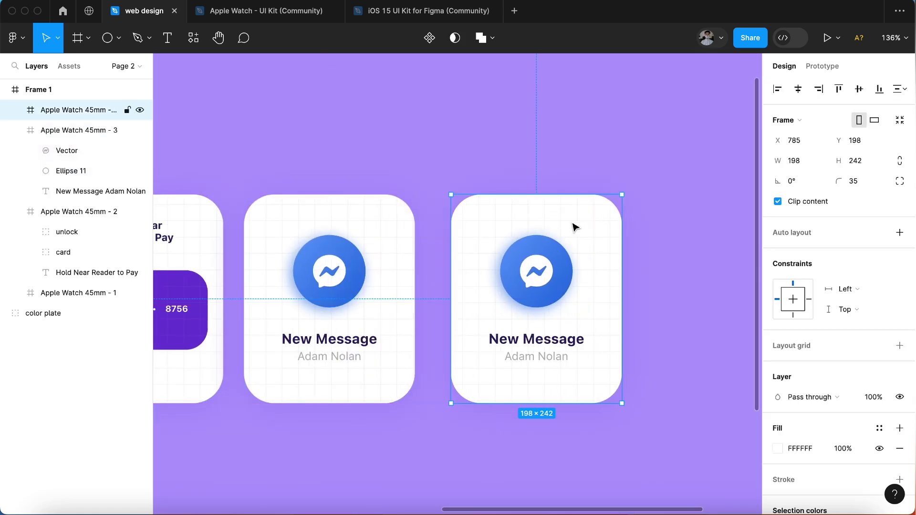
scroll(574, 227, "right", 2)
left_click(479, 267)
key("Delete")
key("Delete")
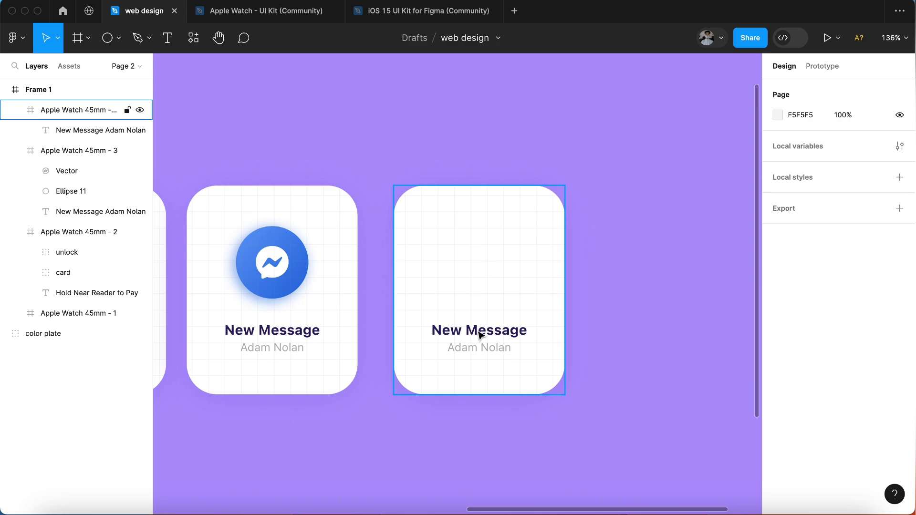
- Move the text up and change it to 15:09 in Regular weight, size 42
left_click_drag(480, 334, 483, 244)
double_click(483, 244)
type("15:09")
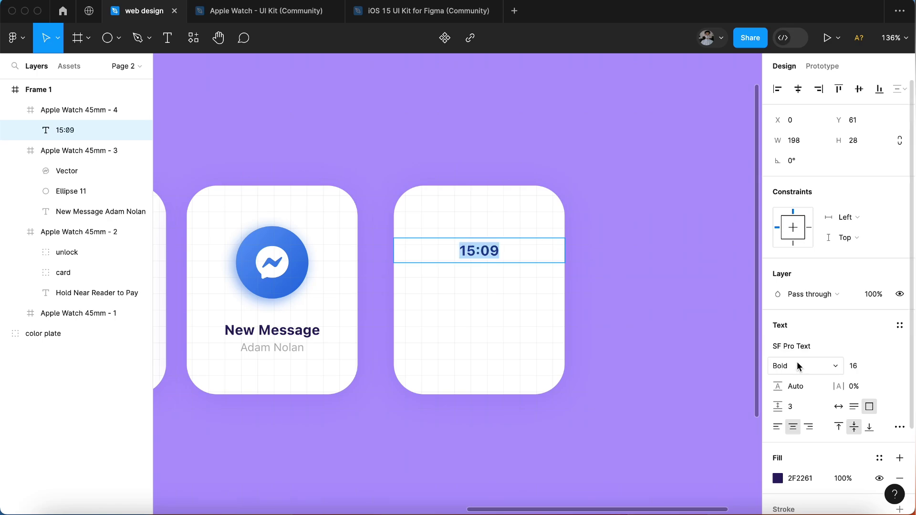
left_click(792, 365)
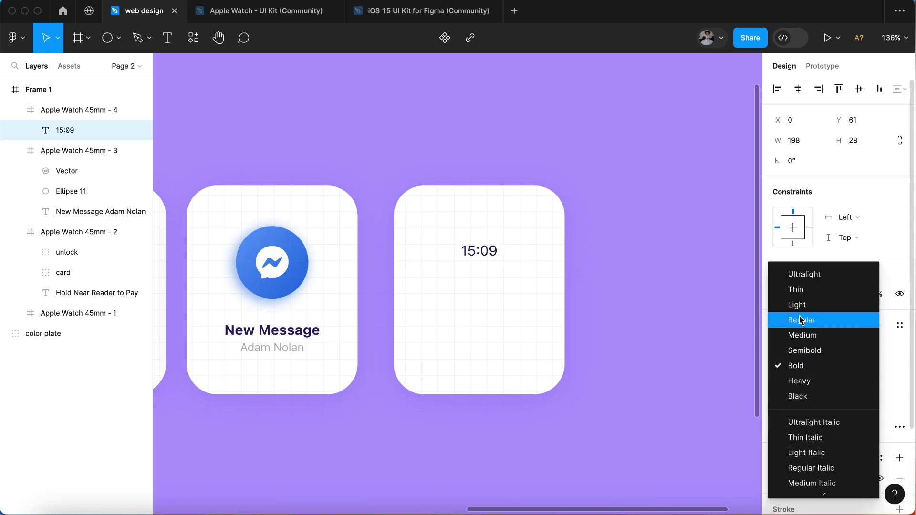
left_click(801, 321)
left_click(851, 366)
type("42")
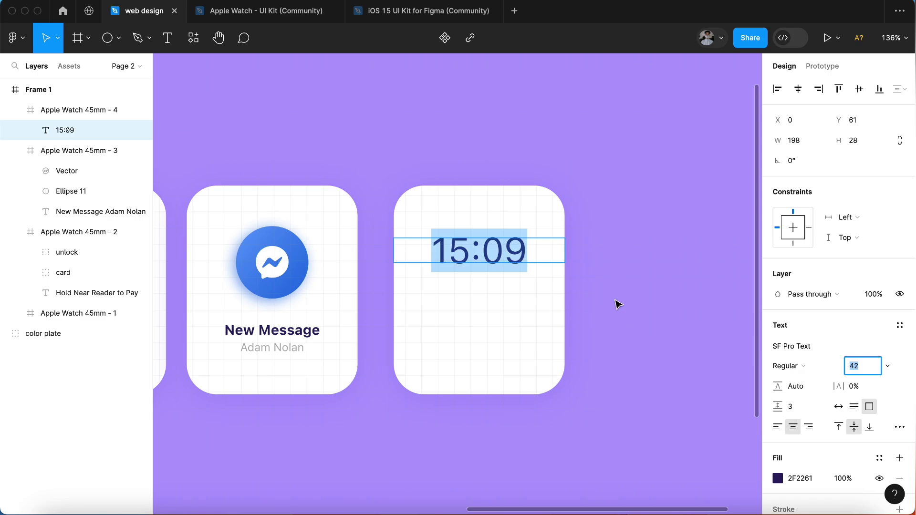
key("Escape")
- Add a second line reading 9 January below 15:09
key("Return")
key("Right")
key("Return")
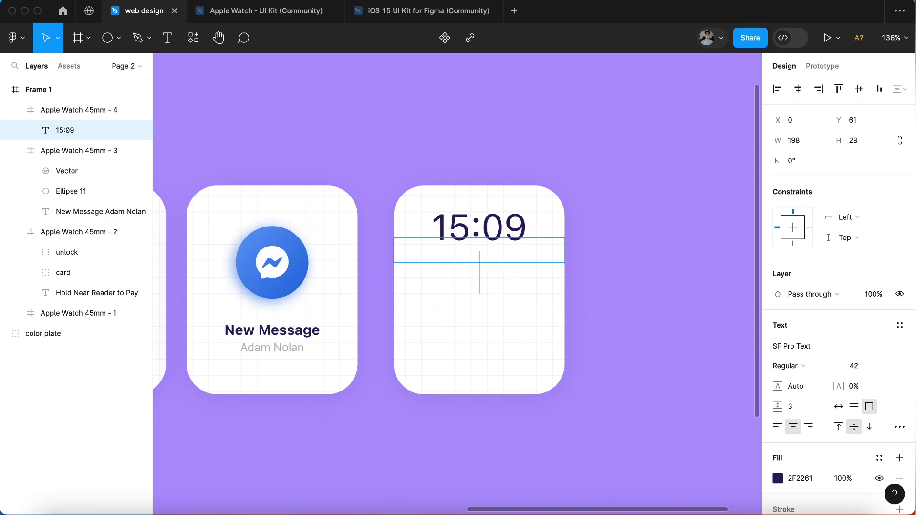
type("an")
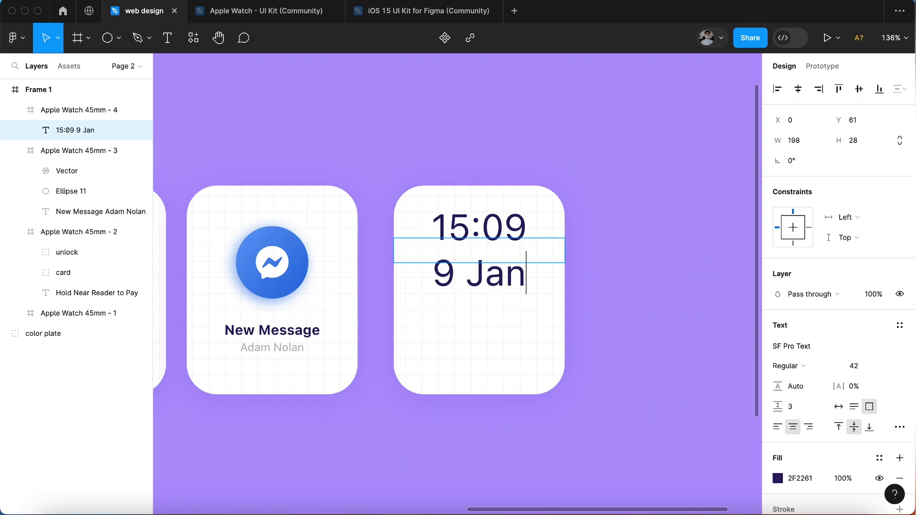
type("uary")
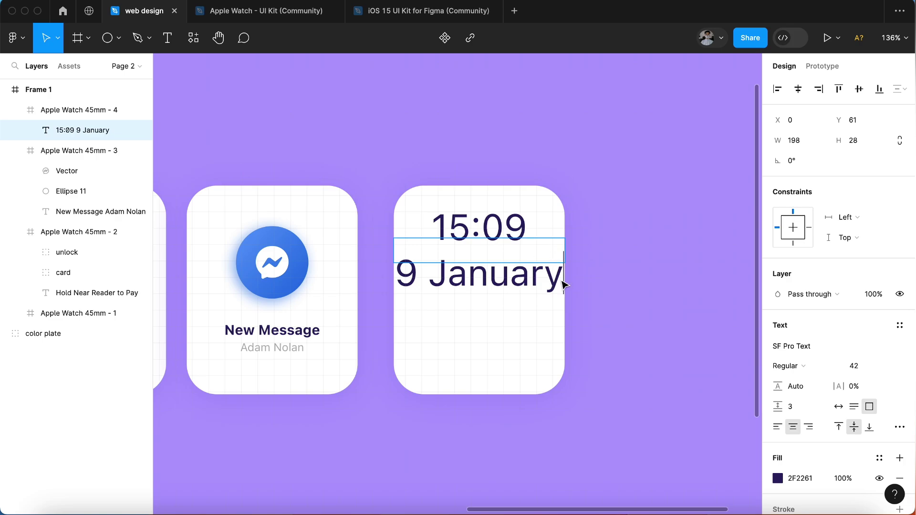
- Shrink the 9 January line, make it Semibold, and set paragraph spacing to 6
double_click(534, 282)
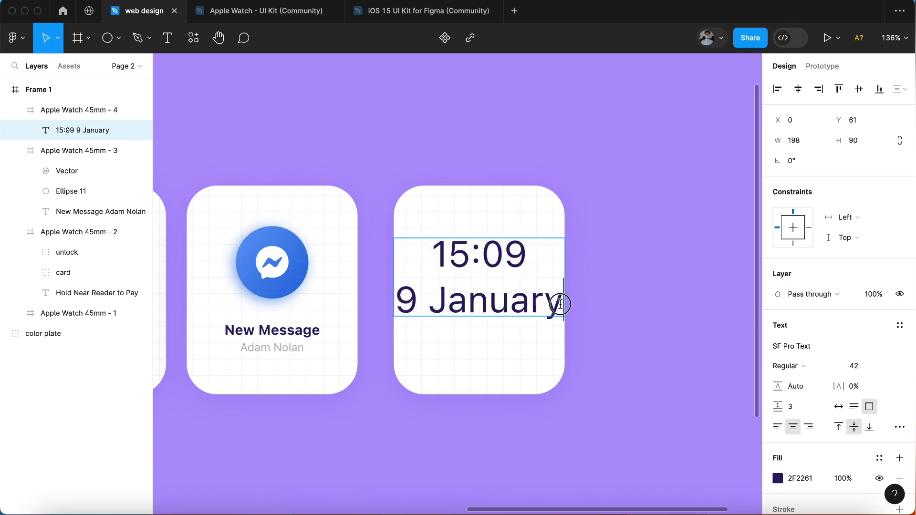
left_click_drag(561, 302, 399, 316)
left_click(854, 366)
type("18")
key("Return")
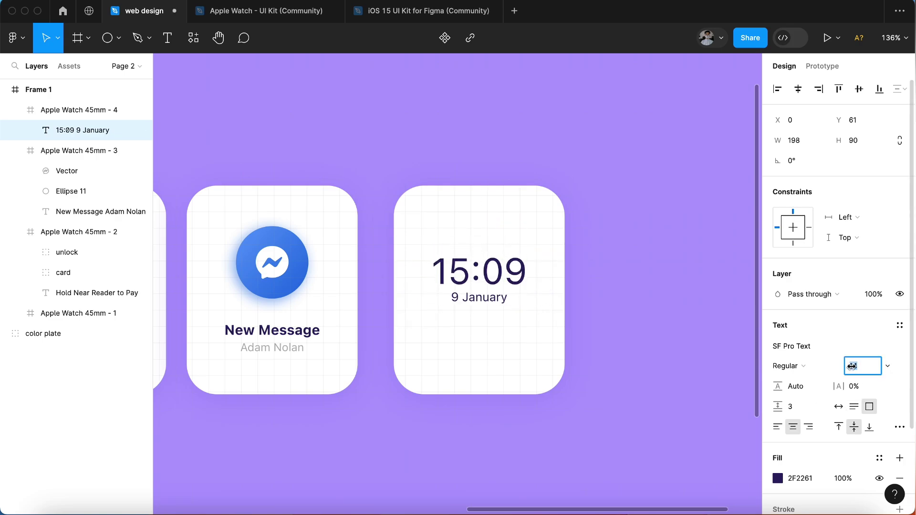
left_click(790, 366)
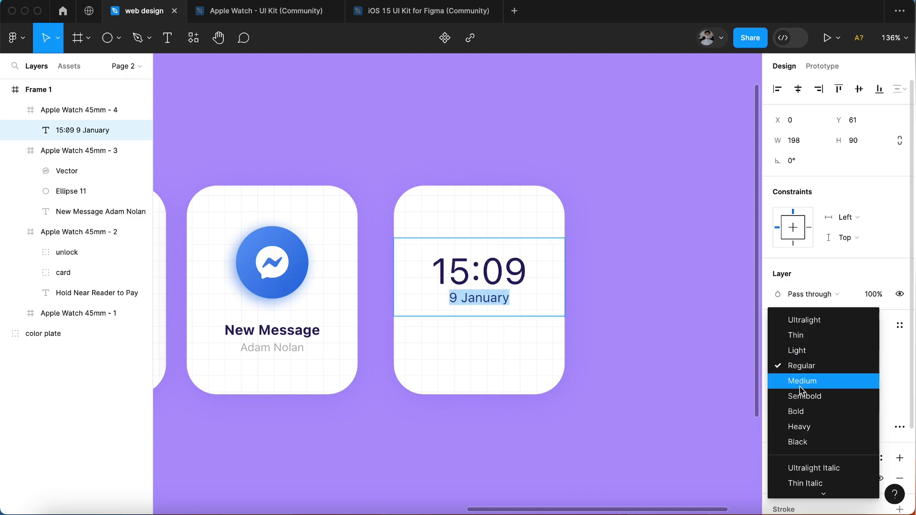
left_click(800, 394)
left_click(797, 407)
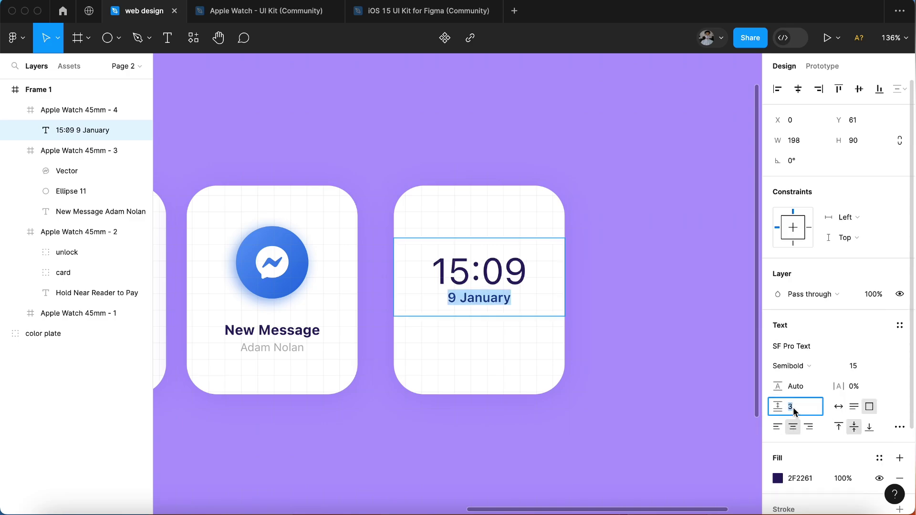
type("5")
key("Return")
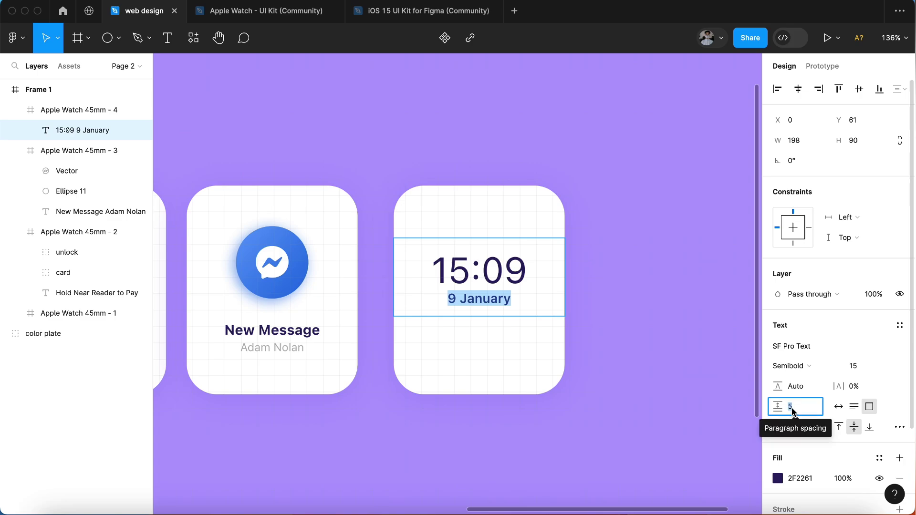
key("Up")
key("Escape")
- Colour the 9 January date grey and set it to Medium weight
double_click(505, 300)
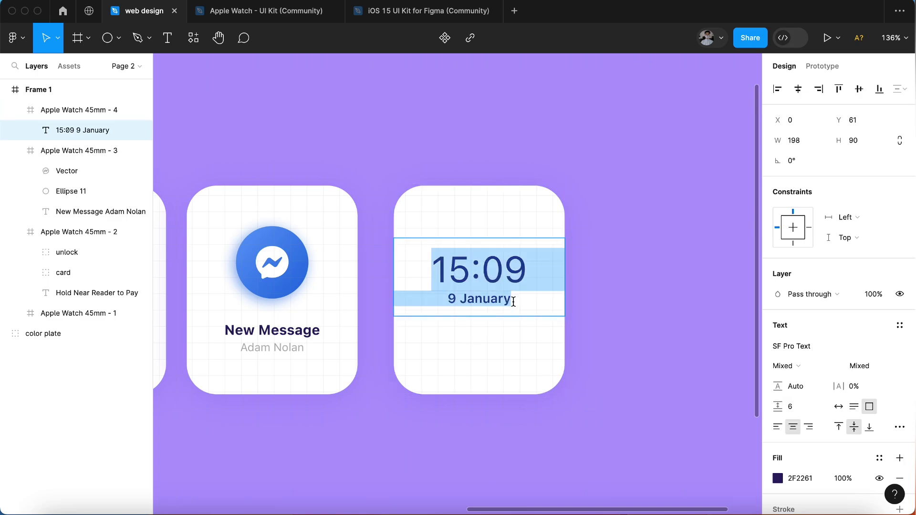
triple_click(506, 299)
left_click(839, 478)
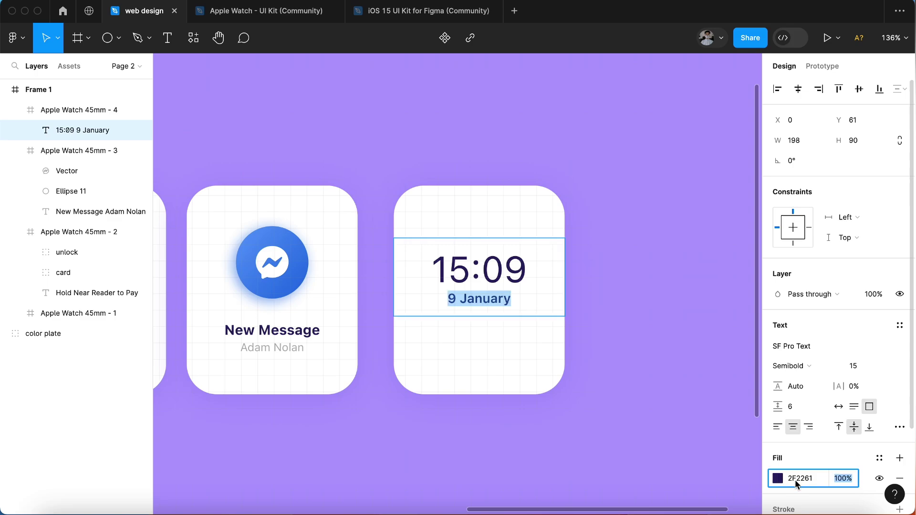
left_click(777, 478)
mouse_move(660, 287)
left_mouse_down()
mouse_move(620, 262)
mouse_move(621, 234)
left_mouse_up()
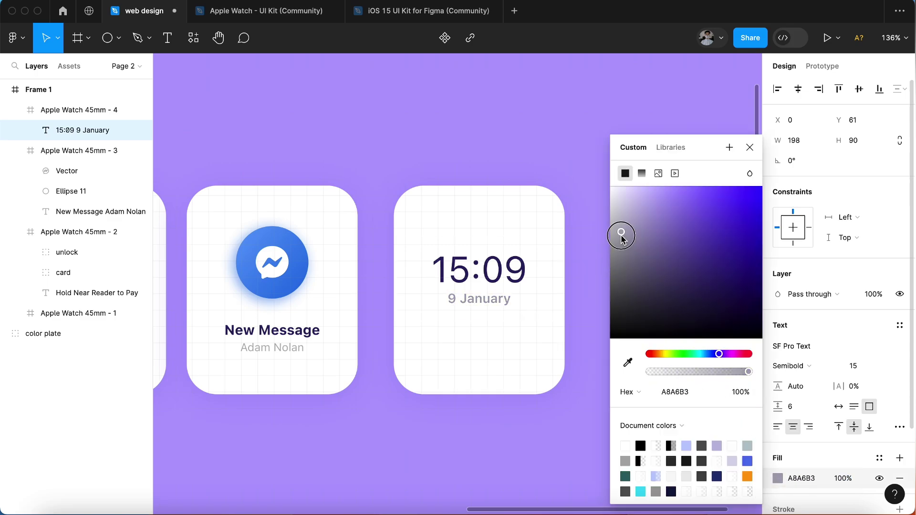
left_click(789, 366)
left_click(801, 352)
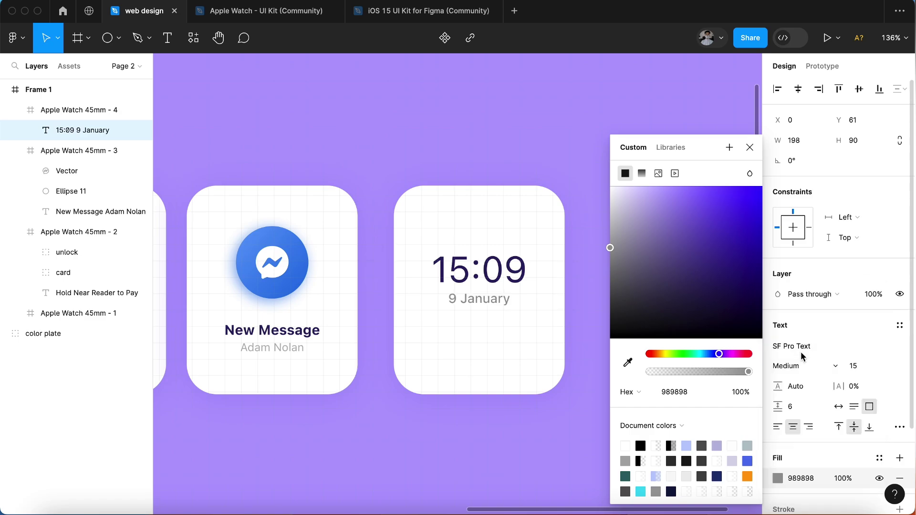
key("Escape")
key("Escape")
- Move the time and date higher on the card and make 15:09 Light weight
left_click_drag(496, 276, 496, 244)
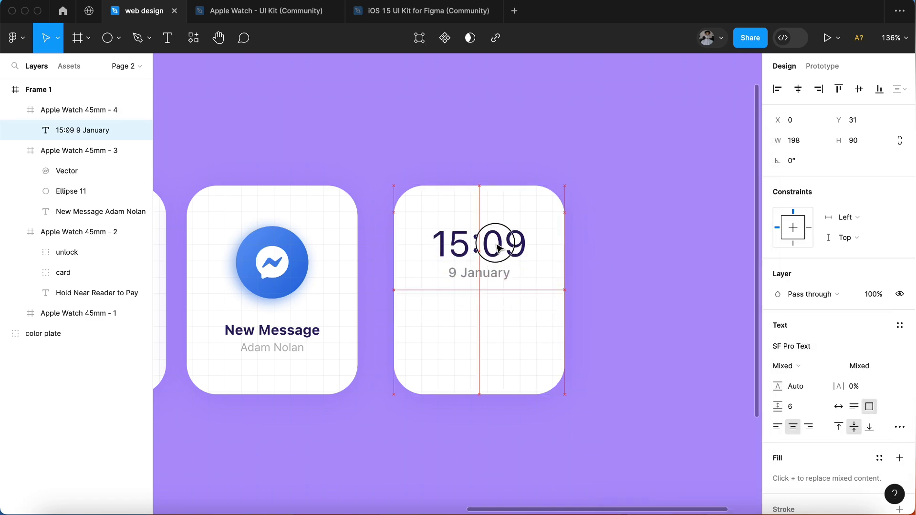
double_click(527, 246)
key("shift+Left")
key("shift+Left")
key("shift+Left")
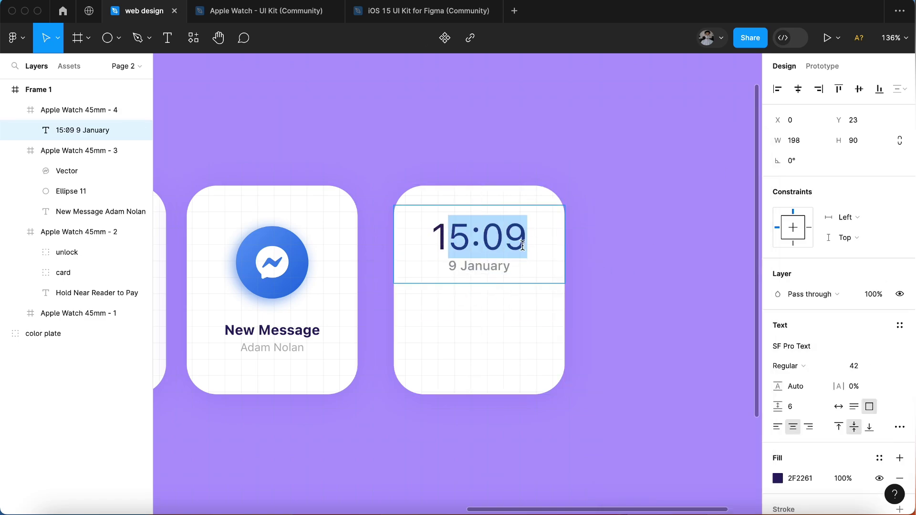
left_click_drag(439, 240, 432, 239)
left_click(789, 366)
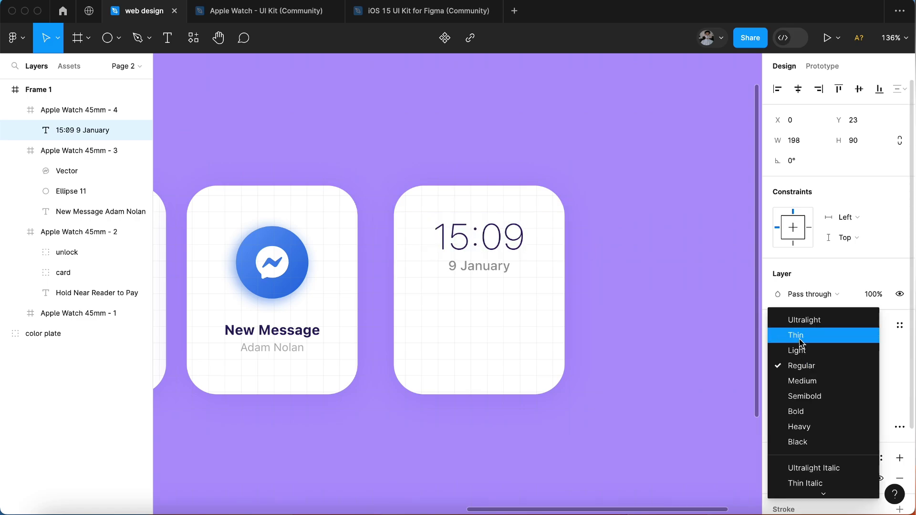
left_click(802, 351)
key("Escape")
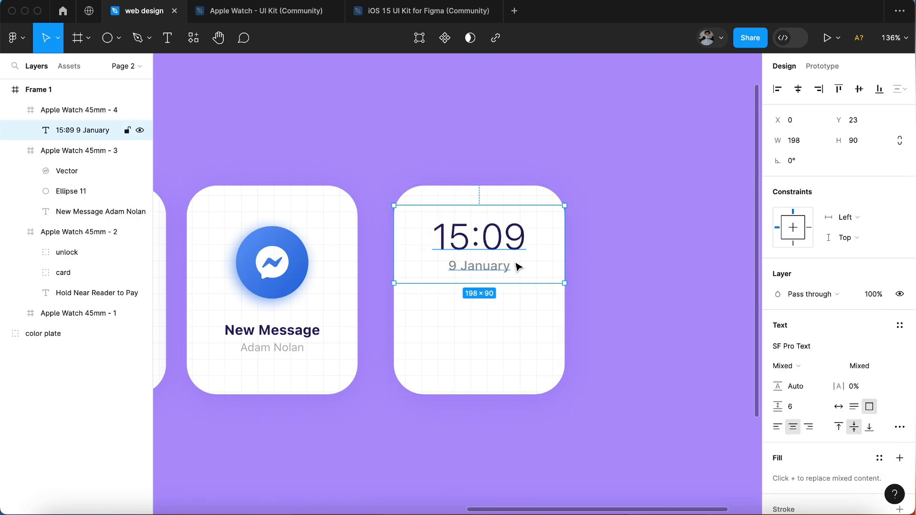
- Confirm the 9 January line stays Medium weight, then leave text editing
double_click(514, 267)
triple_click(514, 267)
left_click(790, 366)
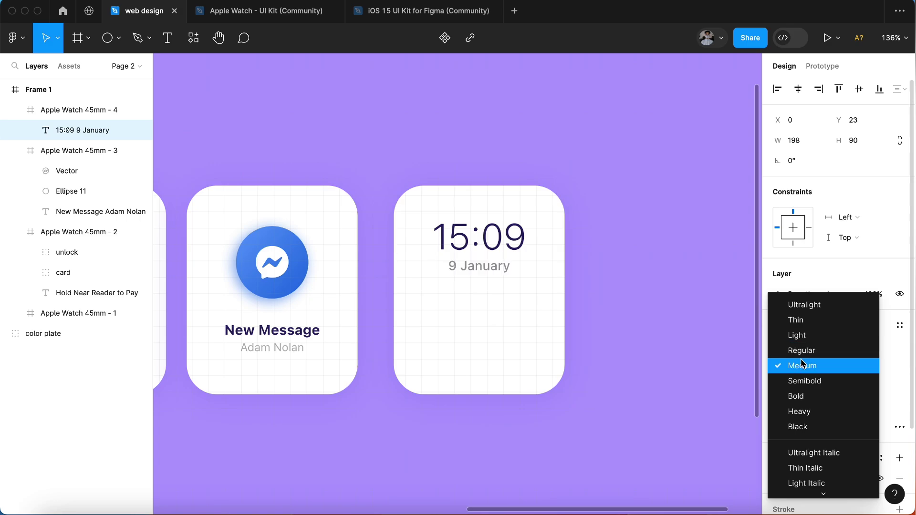
left_click(792, 366)
triple_click(522, 277)
key("Return")
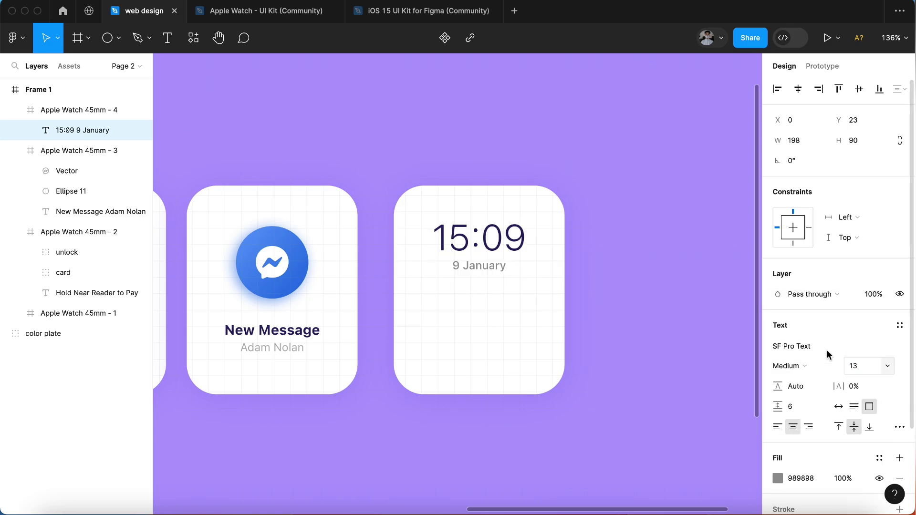
key("Escape")
left_click(622, 296)
scroll(622, 297, "up", 5)
- Find and select the heartbeat bar chart in the Apple Watch UI Kit file, then return to web design
key("ctrl+shift+Tab")
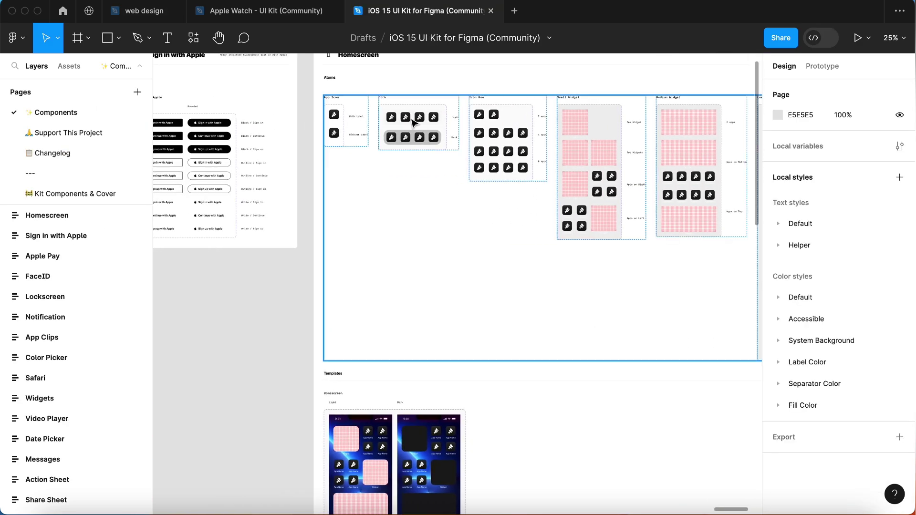
key("ctrl+shift+Tab")
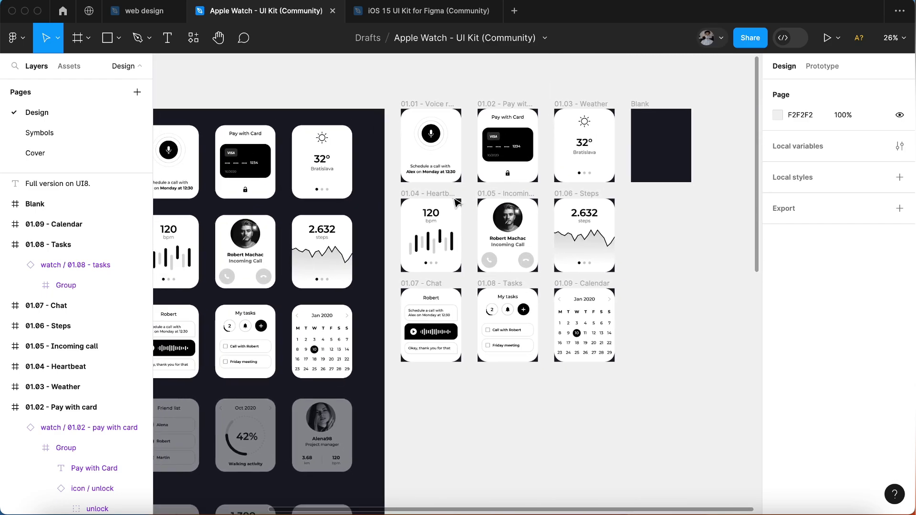
scroll(456, 203, "down", 1)
scroll(456, 203, "left", 2)
scroll(456, 203, "down", 3)
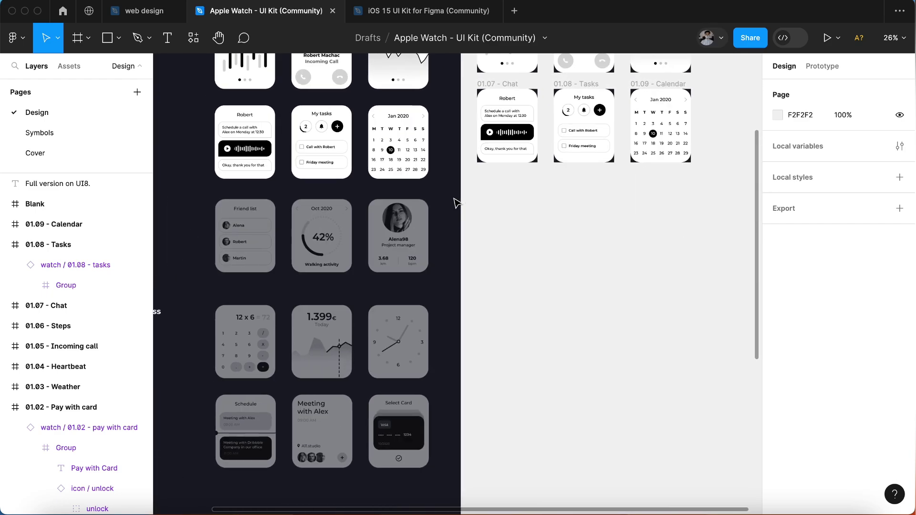
scroll(455, 203, "up", 3, "ctrl")
scroll(456, 203, "up", 3, "ctrl")
scroll(456, 203, "up", 3)
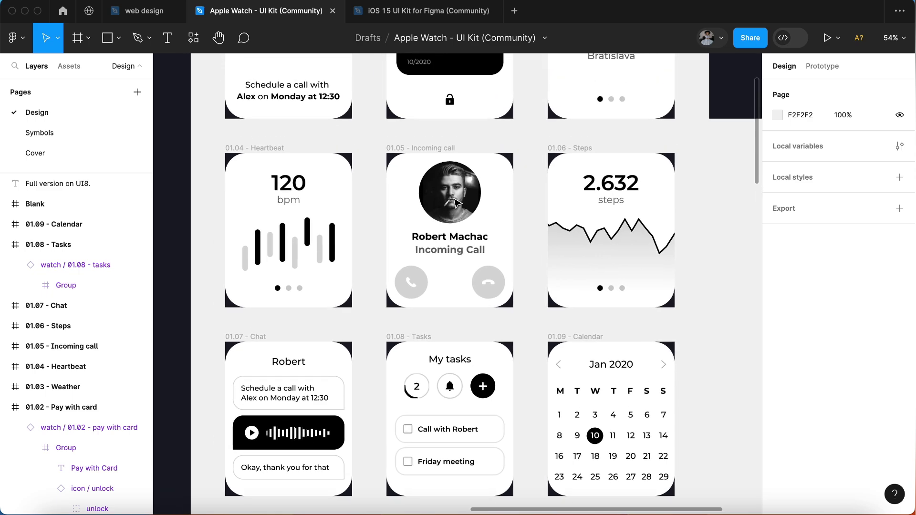
scroll(456, 203, "up", 3)
scroll(455, 202, "up", 2)
scroll(456, 203, "down", 2, "ctrl")
scroll(455, 202, "down", 2, "ctrl")
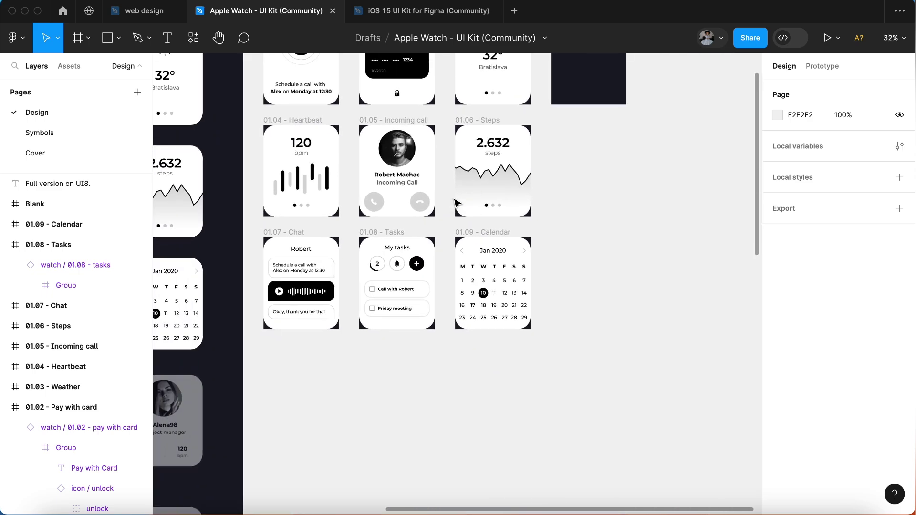
scroll(456, 203, "left", 2)
scroll(456, 203, "up", 1)
double_click(365, 213)
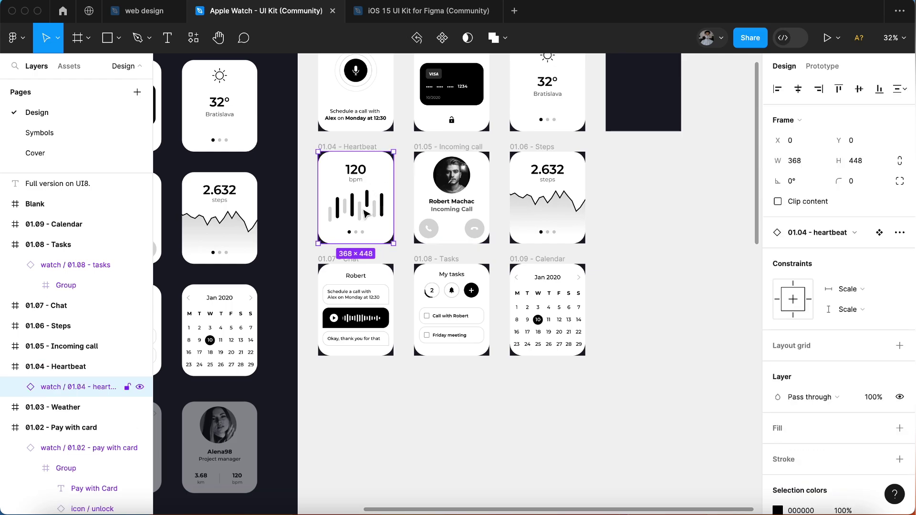
left_click(143, 10)
- Paste the bar chart into Frame 1, shrink it and move it onto the calendar card
key("ctrl+v")
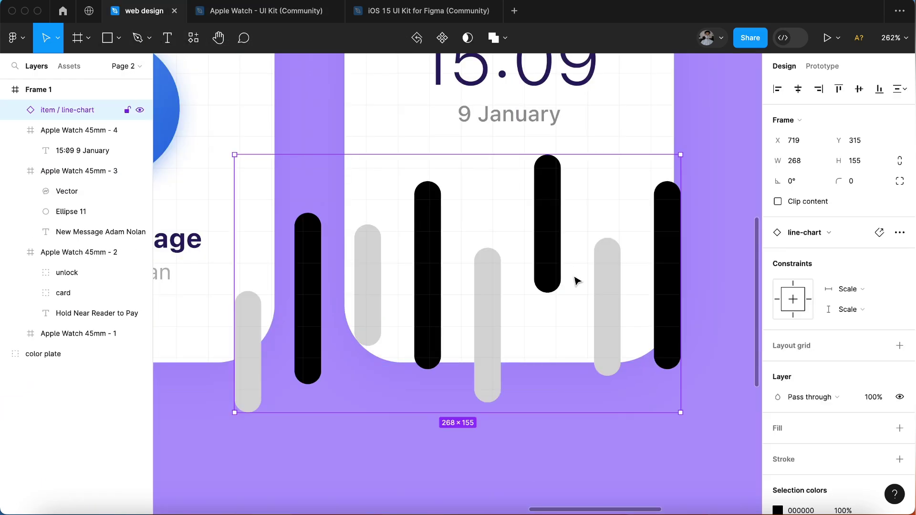
left_click_drag(681, 415, 473, 292)
mouse_move(397, 240)
left_mouse_down()
mouse_move(554, 257)
mouse_move(533, 225)
left_mouse_up()
scroll(548, 245, "right", 3)
- Recolour the chart's second bar light blue 48A7EC
double_click(369, 245)
left_click(369, 246)
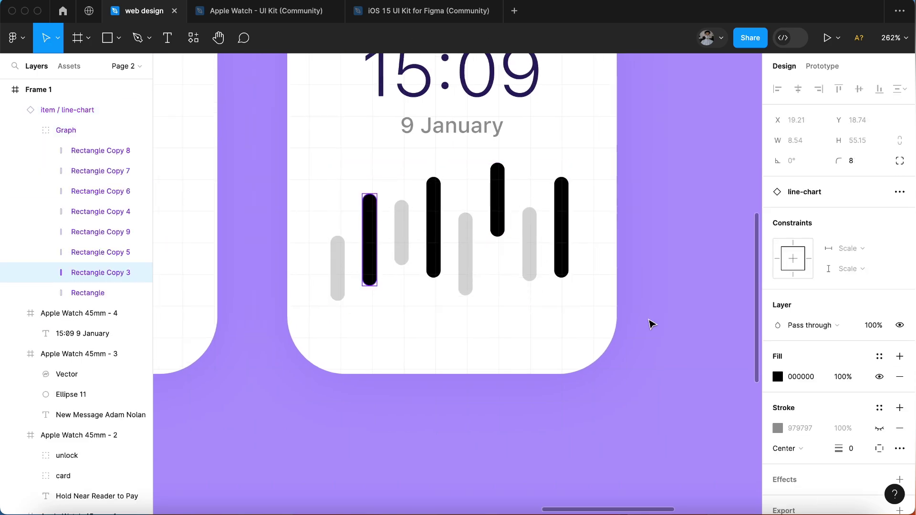
left_click(778, 377)
left_click(656, 491)
left_click_drag(704, 354, 706, 354)
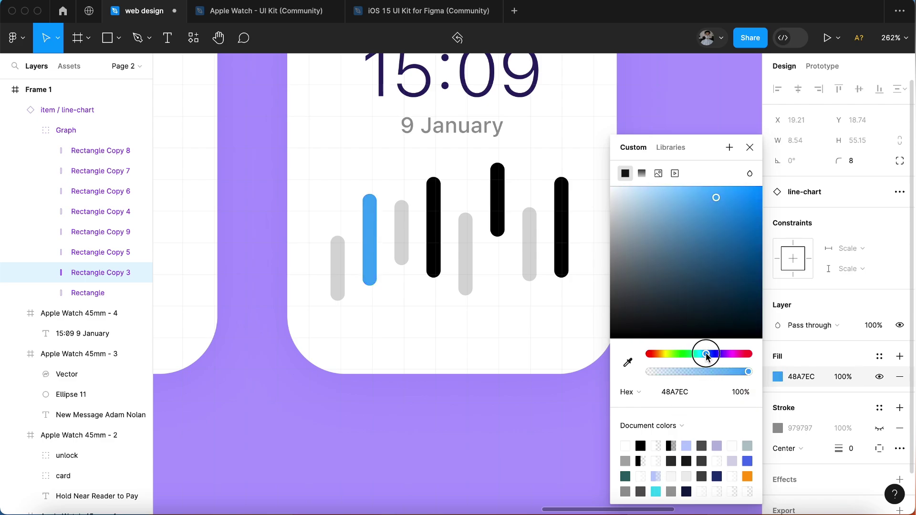
- Recolour the fourth bar blue 206CDD and the tall top bar red DB4747
left_click(434, 252)
left_click(779, 377)
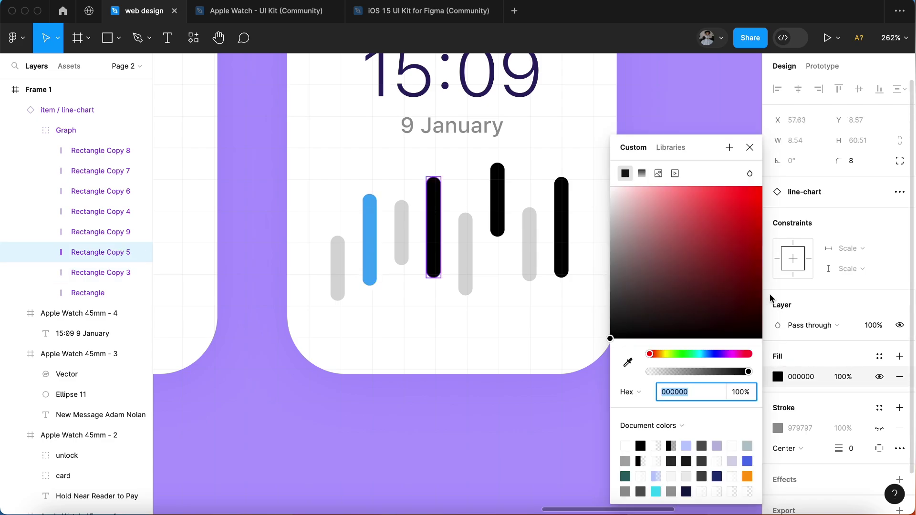
left_click(709, 354)
left_click_drag(716, 239, 724, 203)
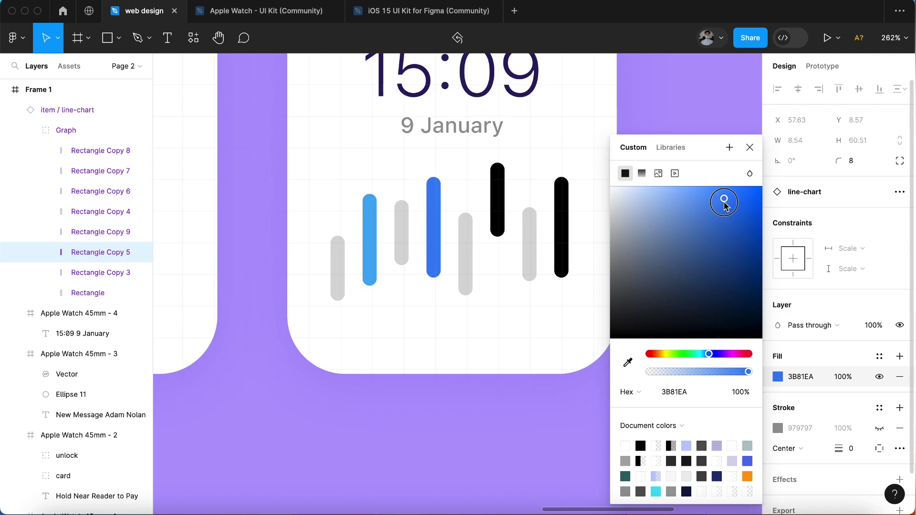
left_click(743, 214)
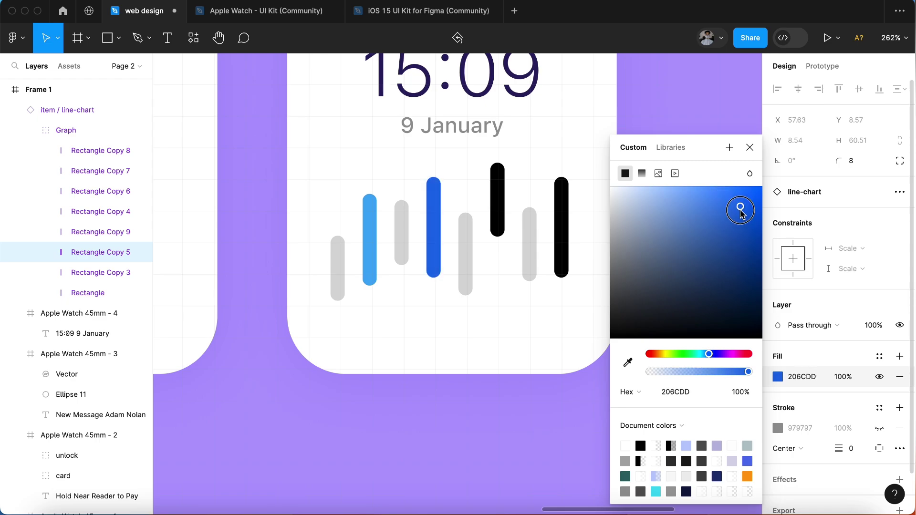
left_click(497, 200)
left_click(778, 377)
left_click_drag(675, 198, 713, 208)
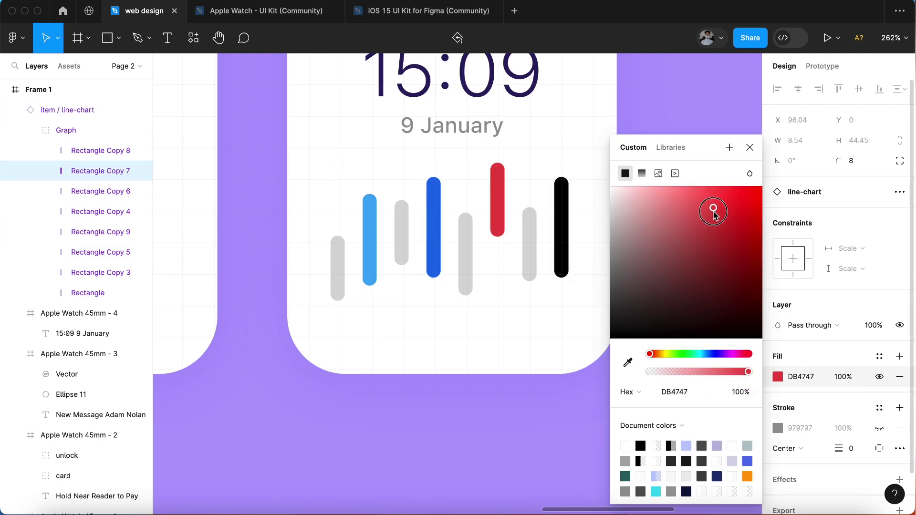
- Recolour the last black bar purple B943F0
left_click(567, 234)
left_click(778, 377)
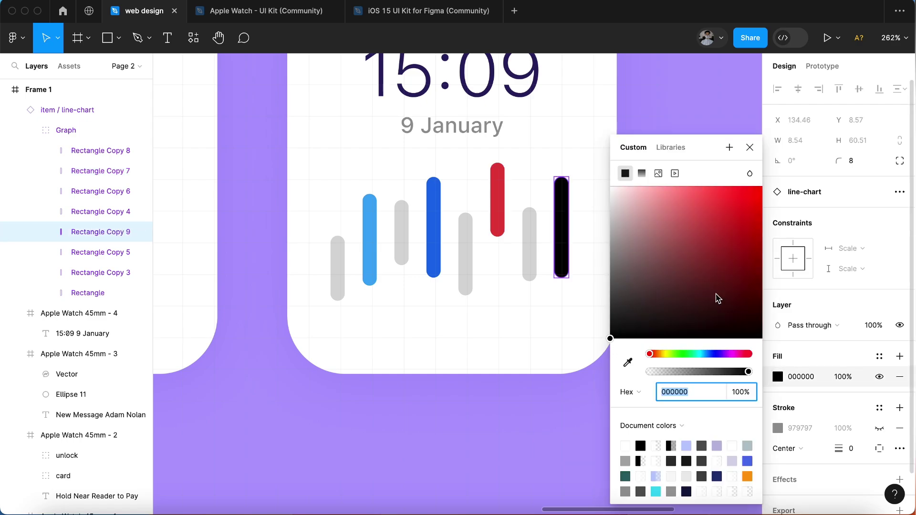
left_click_drag(696, 354, 711, 353)
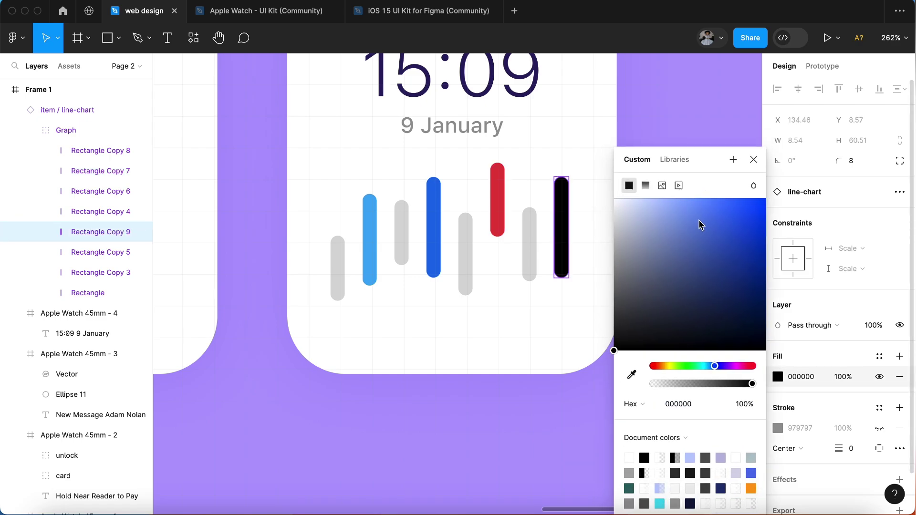
left_click(700, 237)
mouse_move(710, 248)
left_mouse_down()
mouse_move(759, 272)
mouse_move(724, 207)
left_mouse_up()
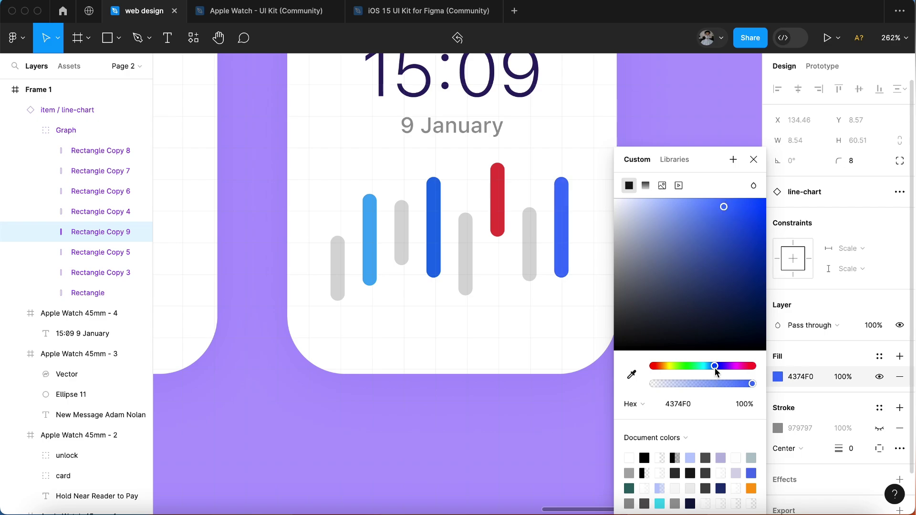
left_click_drag(716, 366, 730, 366)
left_click(754, 160)
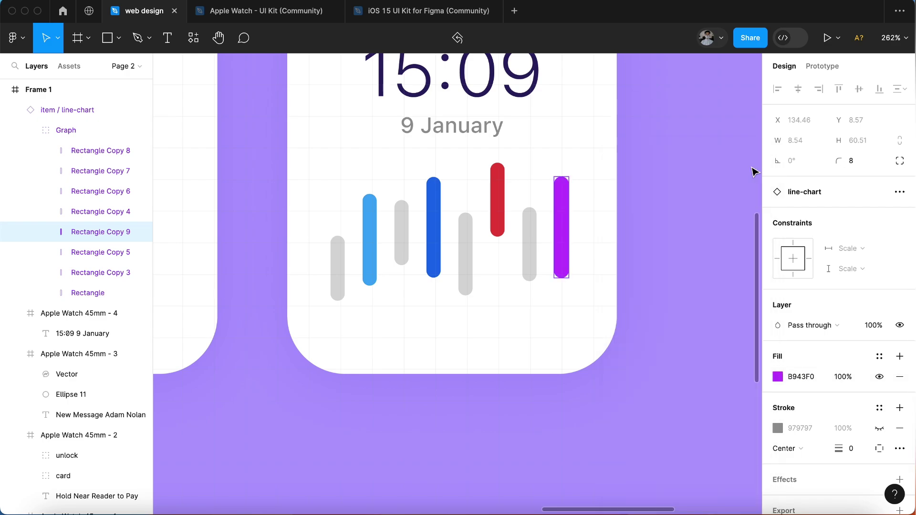
scroll(600, 277, "down", 3)
scroll(599, 278, "down", 2)
- Add a bold '450' text label below the chart bars on the calendar screen
left_click(407, 205)
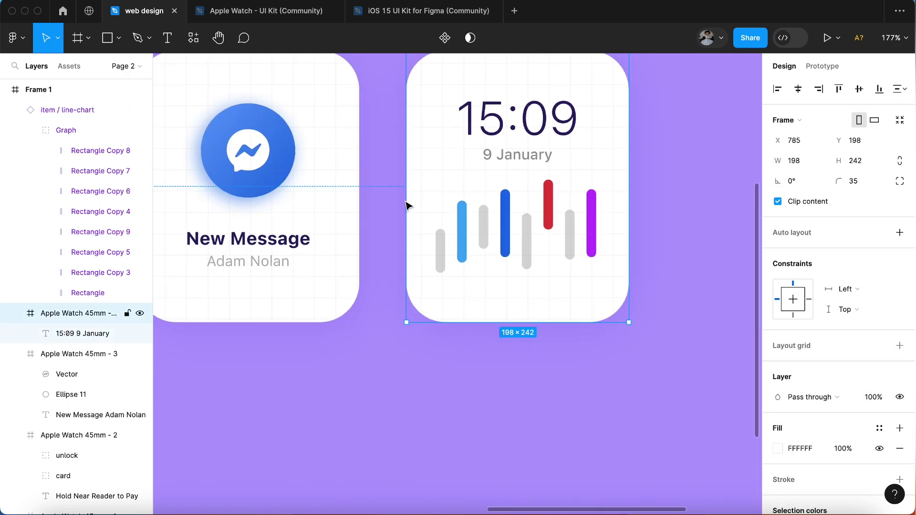
left_click(167, 39)
left_click_drag(505, 288, 544, 298)
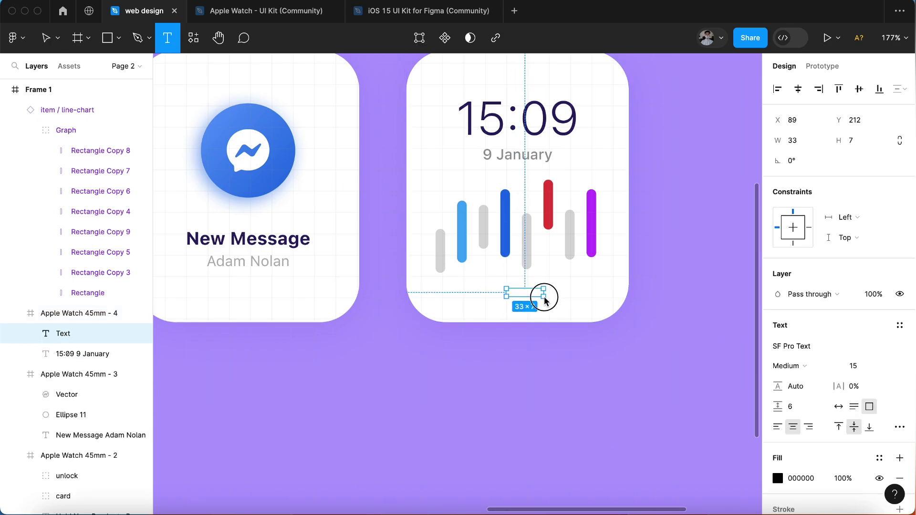
type("450")
key("super+a")
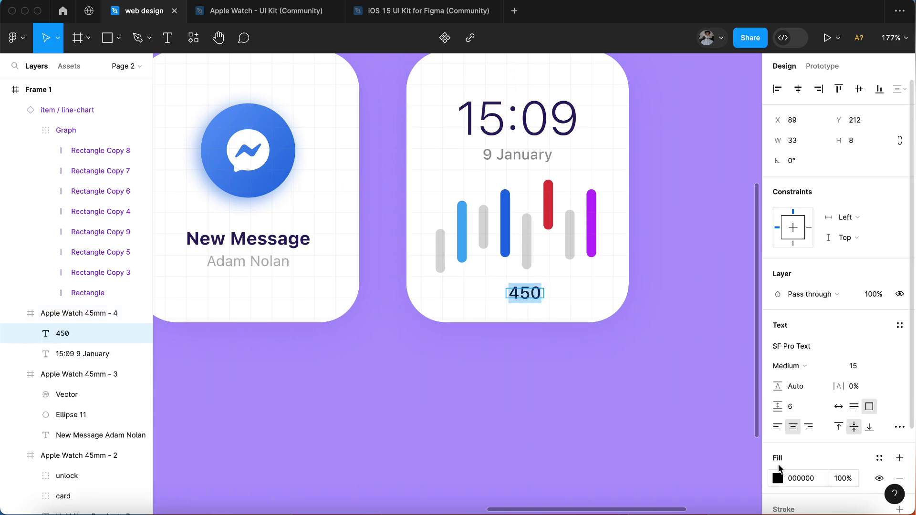
left_click(785, 366)
left_click(795, 394)
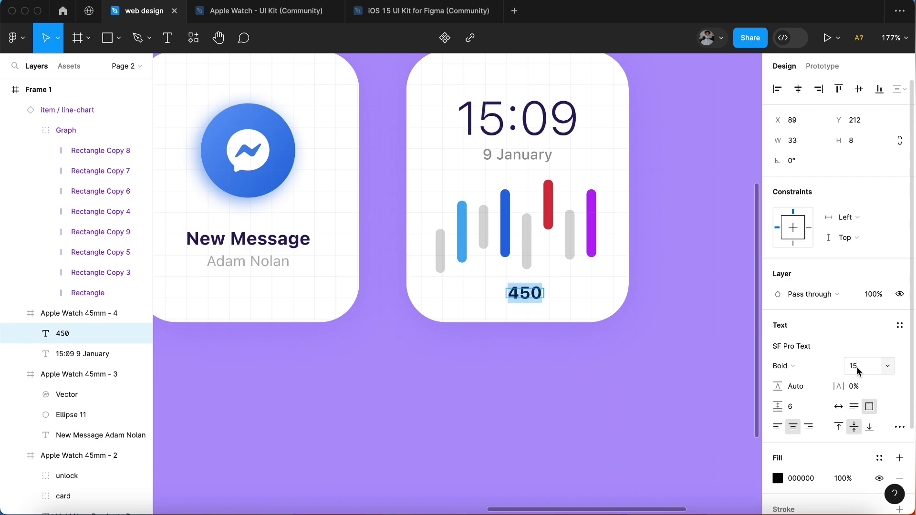
- Fill the 450 label with the sampled light-blue bar colour and centre it horizontally
left_click(777, 478)
left_click(628, 362)
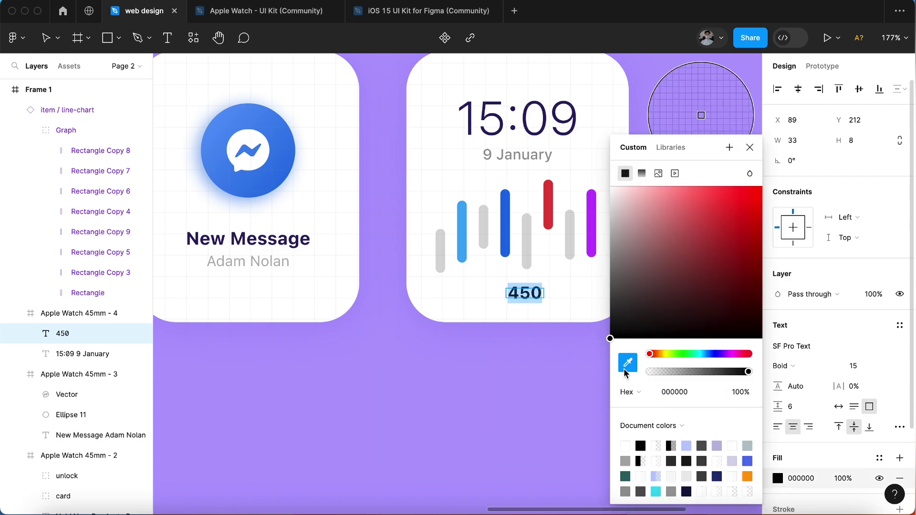
left_click(466, 245)
left_click(750, 147)
key("Escape")
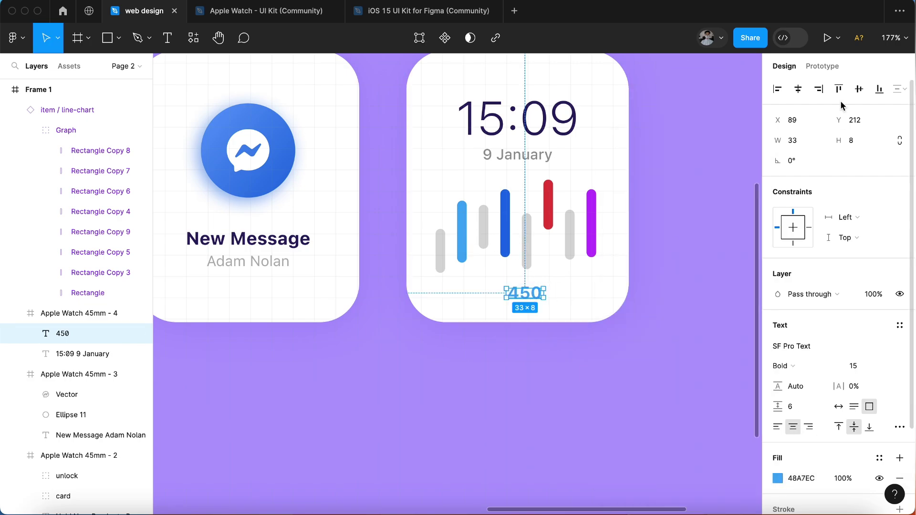
left_click(797, 89)
type("11")
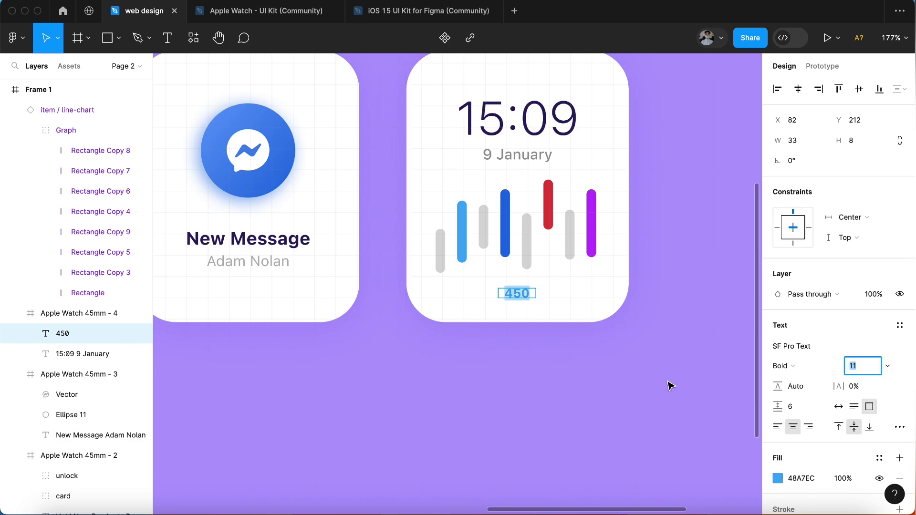
scroll(533, 285, "up", 5, "ctrl")
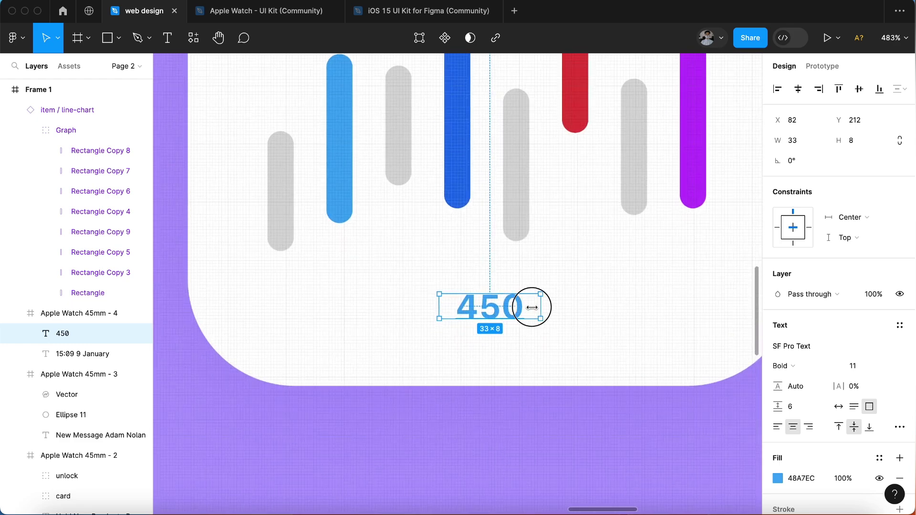
left_click_drag(527, 304, 525, 306)
scroll(534, 348, "down", 10, "ctrl")
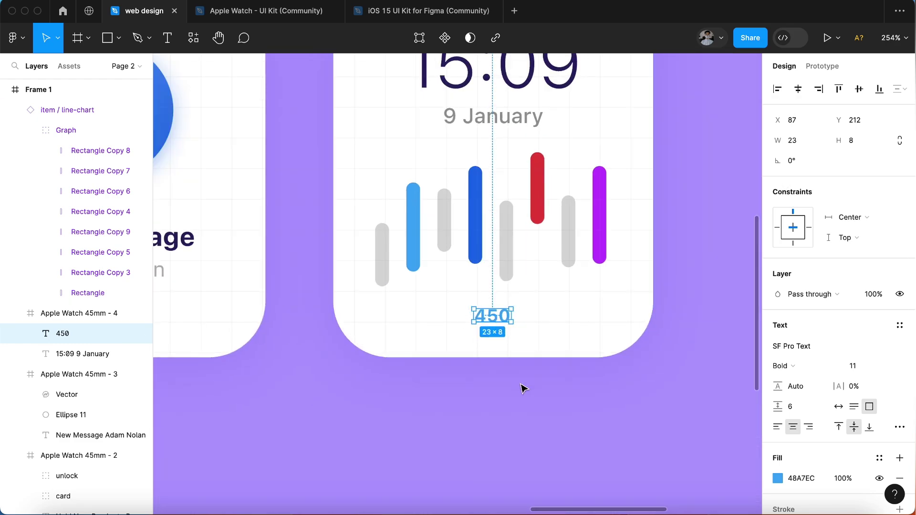
left_click(522, 386)
scroll(523, 387, "left", 5)
- Remove the layout grid from the purple Frame 1
scroll(522, 387, "down", 2, "ctrl")
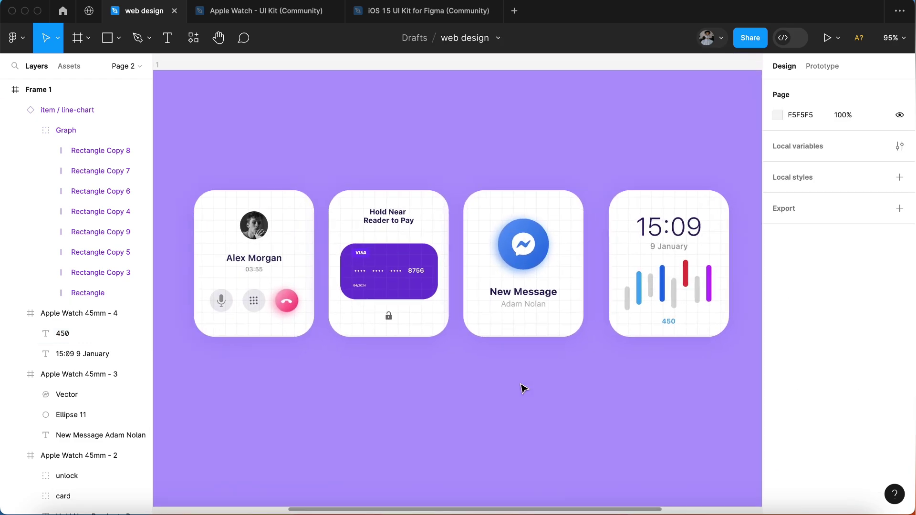
scroll(522, 387, "right", 2)
scroll(522, 388, "right", 2)
scroll(481, 224, "up", 1)
scroll(481, 225, "left", 2)
scroll(313, 182, "left", 4)
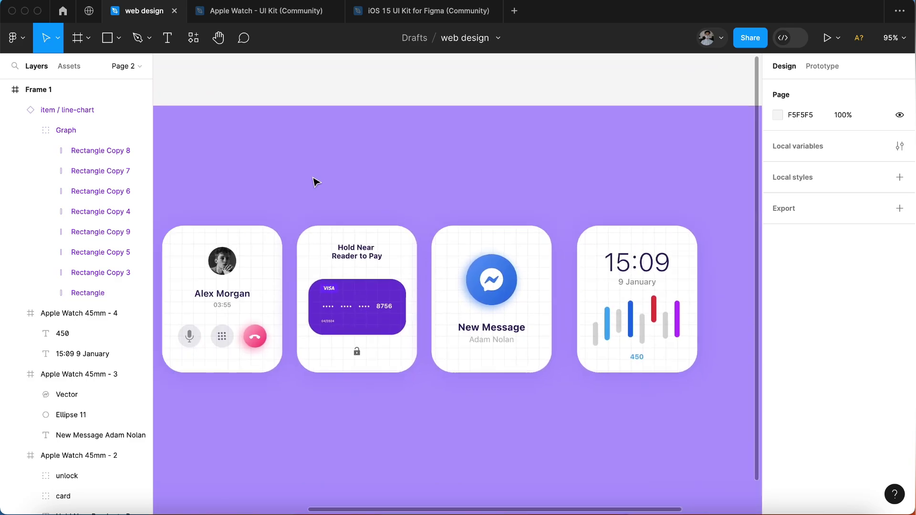
scroll(309, 117, "left", 4)
left_click(302, 110)
left_click(902, 284)
scroll(525, 186, "right", 4)
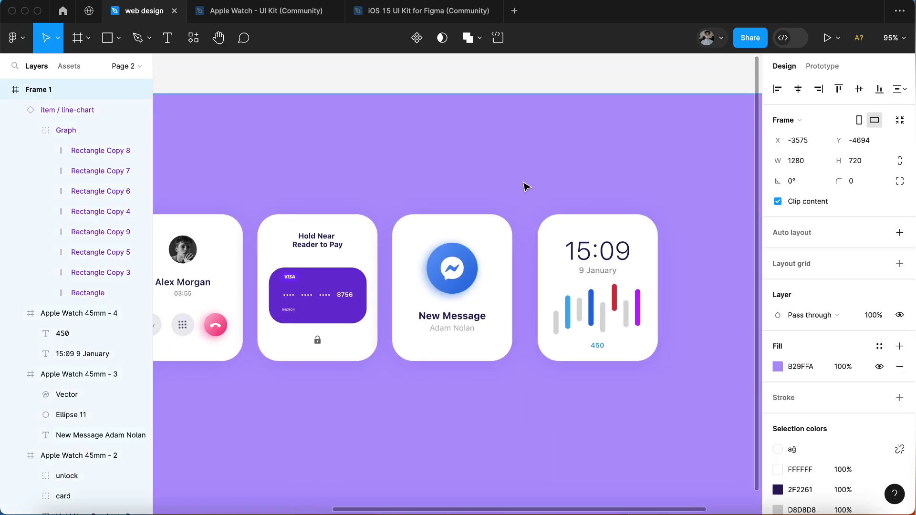
scroll(525, 186, "left", 1)
scroll(526, 186, "up", 3, "ctrl")
scroll(526, 186, "up", 1, "ctrl")
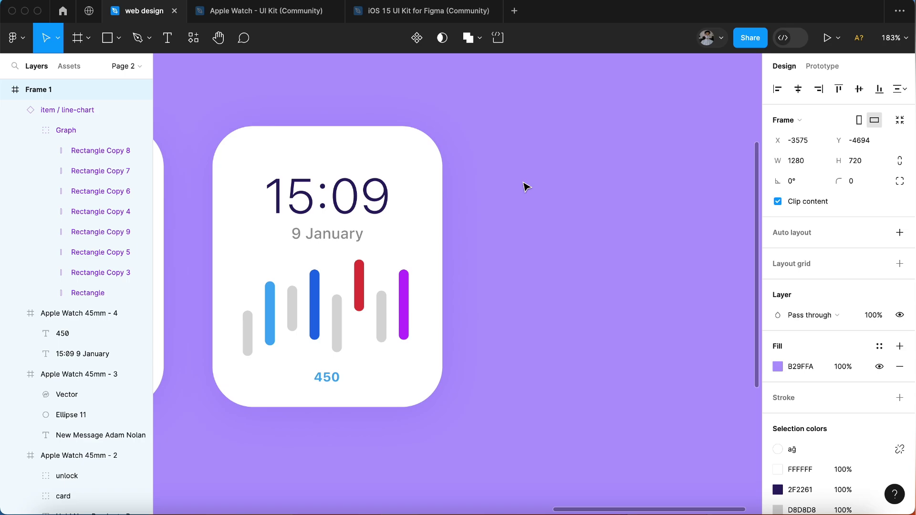
- Duplicate the calendar watch screen and place the copy right beside it
right_click(527, 186)
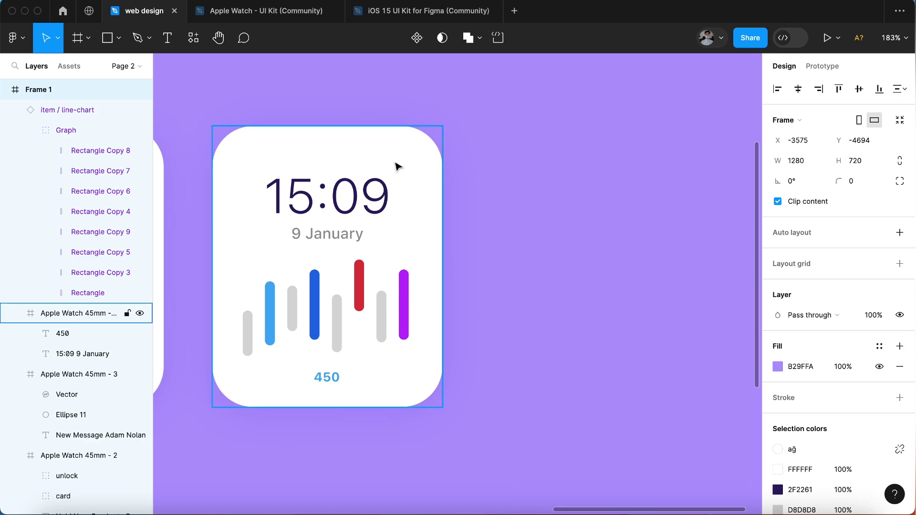
left_click(398, 164)
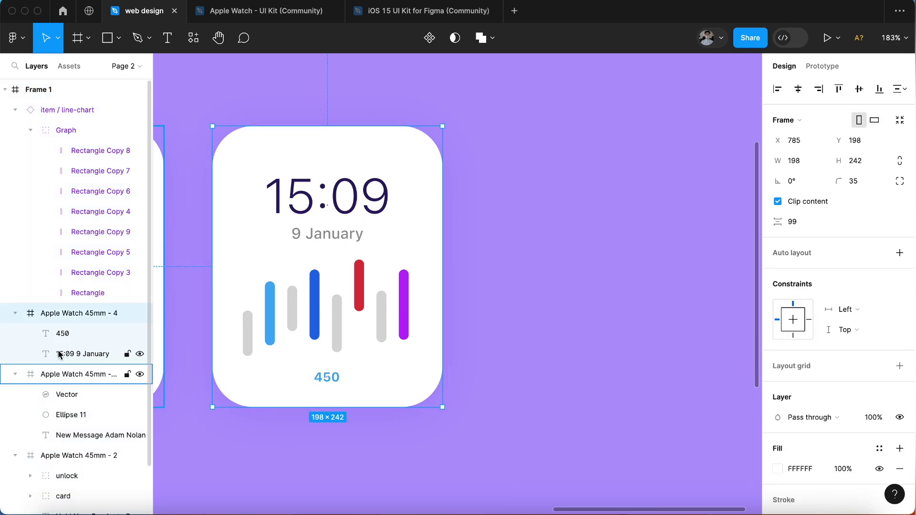
double_click(58, 317)
left_click(16, 313)
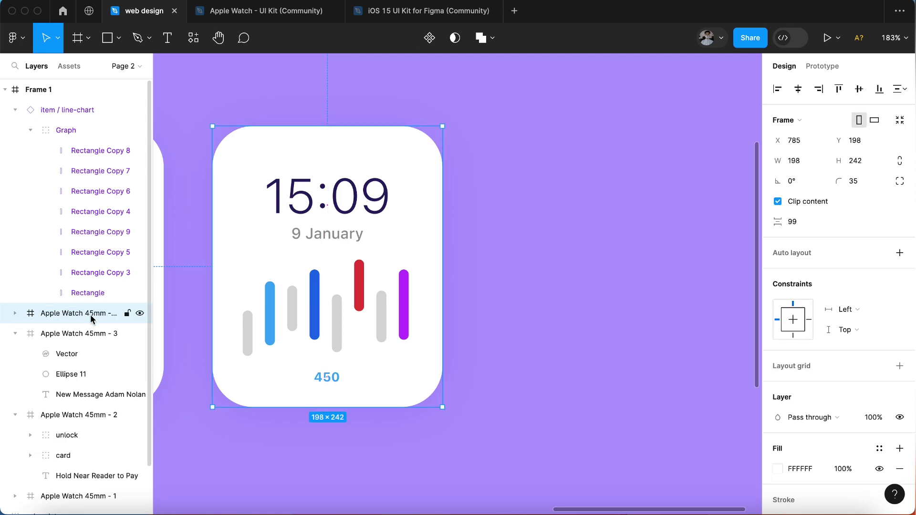
key("ctrl+d")
left_click_drag(380, 246, 568, 224)
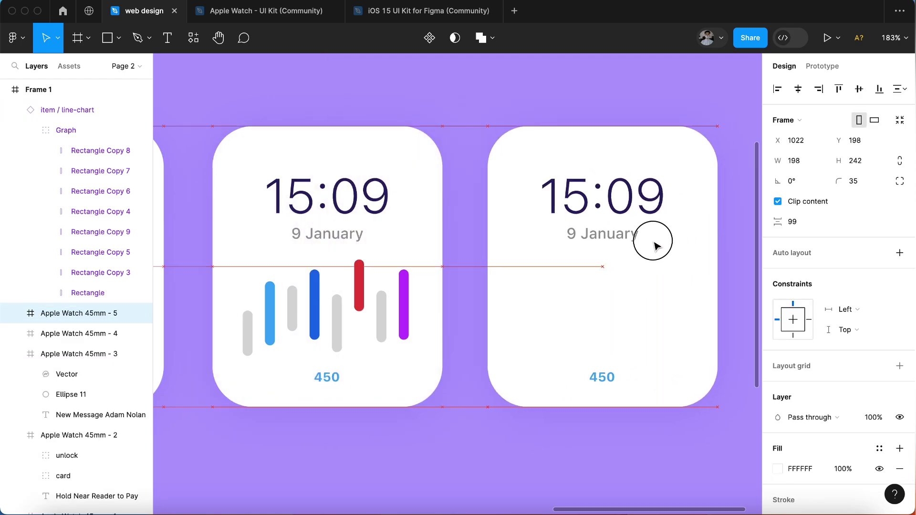
- Replace the copy's 15:09 time with 'Back', styled Bold at 8 pt
left_click(568, 224)
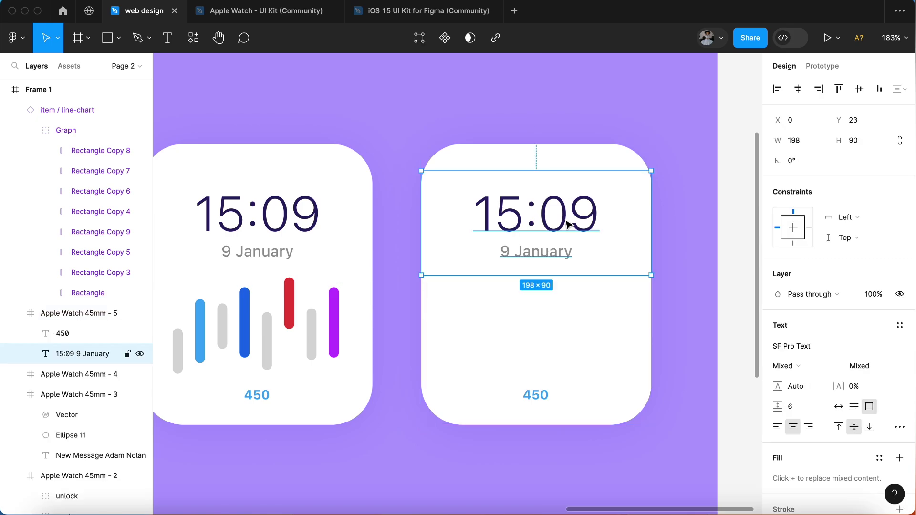
double_click(565, 219)
left_click_drag(606, 213, 473, 213)
type("Back")
key("super+a")
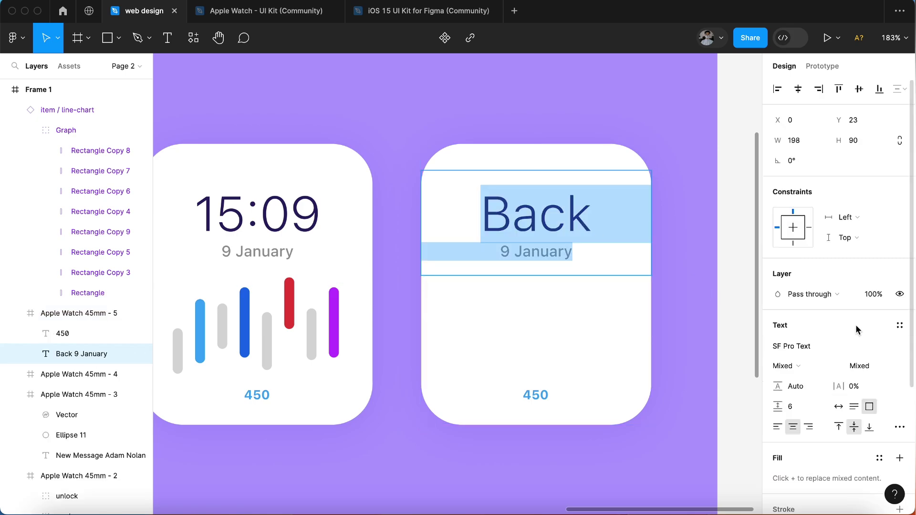
left_click_drag(597, 220, 493, 220)
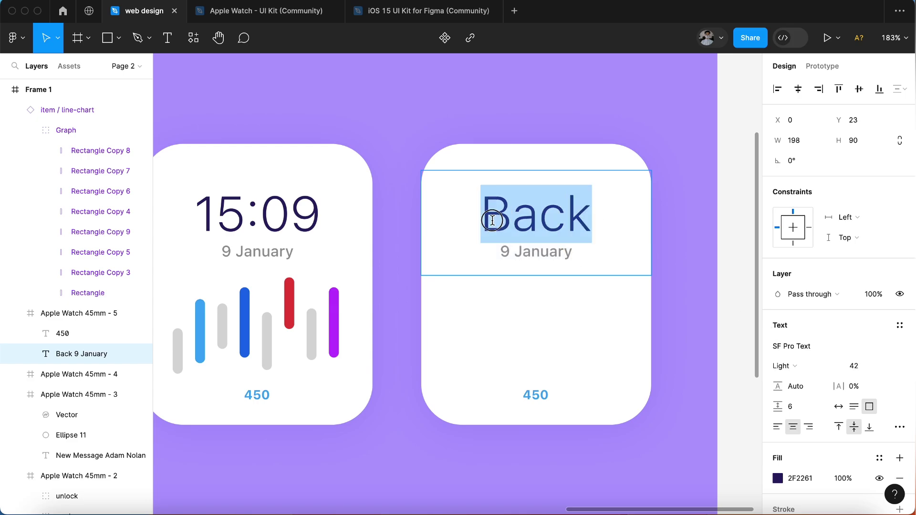
left_click(785, 366)
left_click(792, 428)
left_click(860, 365)
type("36")
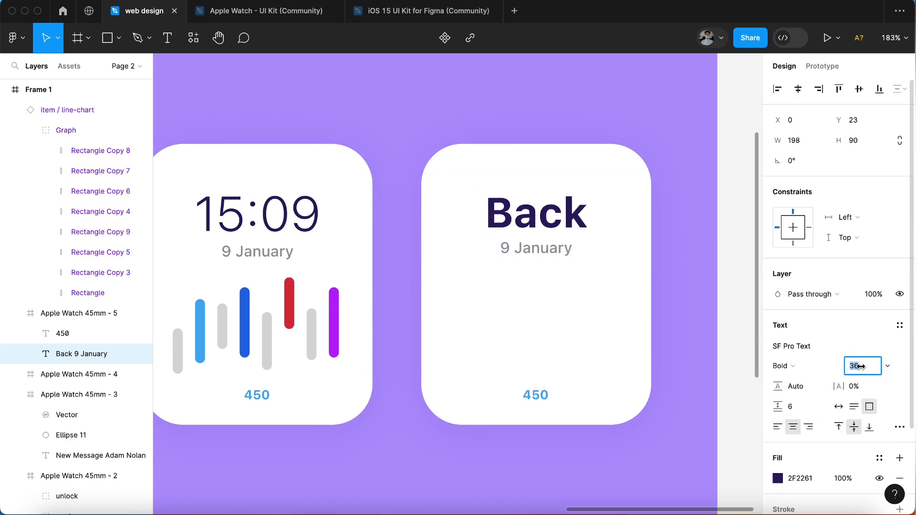
type("8")
key("Return")
- Delete the 9 January date line and shrink the Back text box to fit
left_click_drag(578, 235, 499, 236)
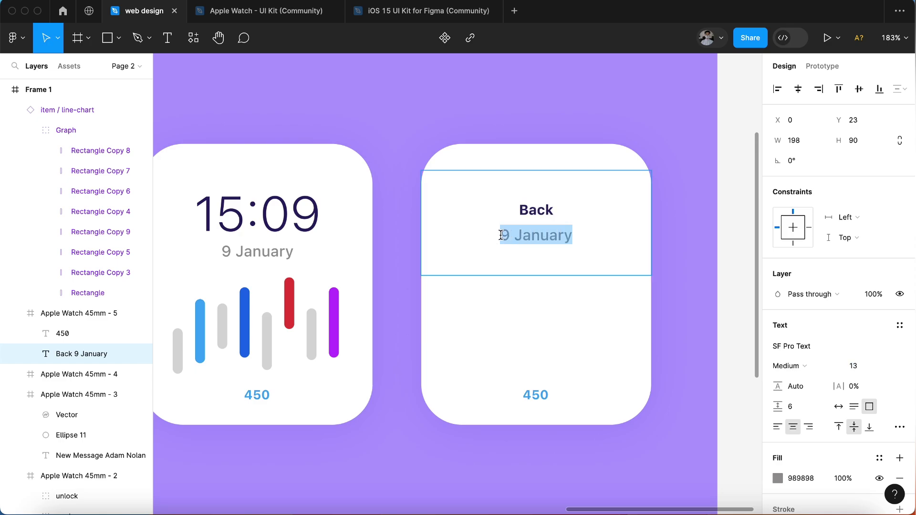
key("BackSpace")
key("Escape")
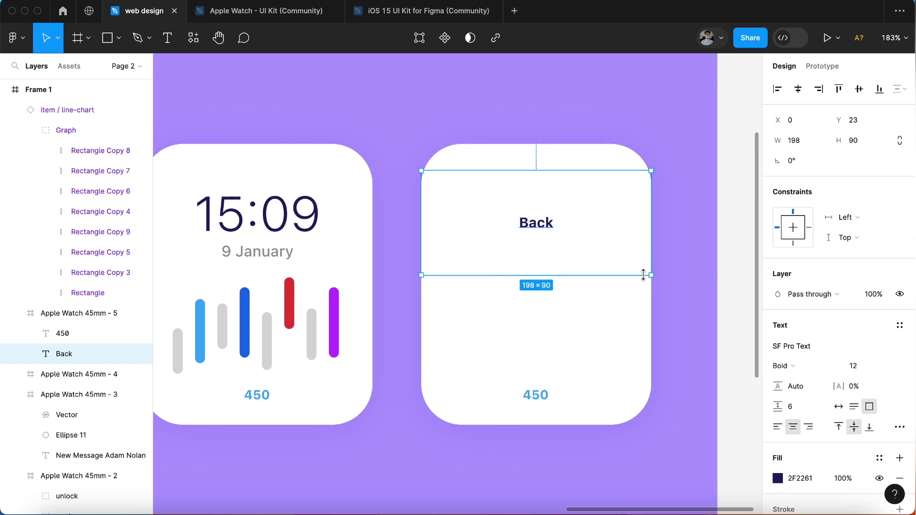
left_click_drag(651, 275, 466, 189)
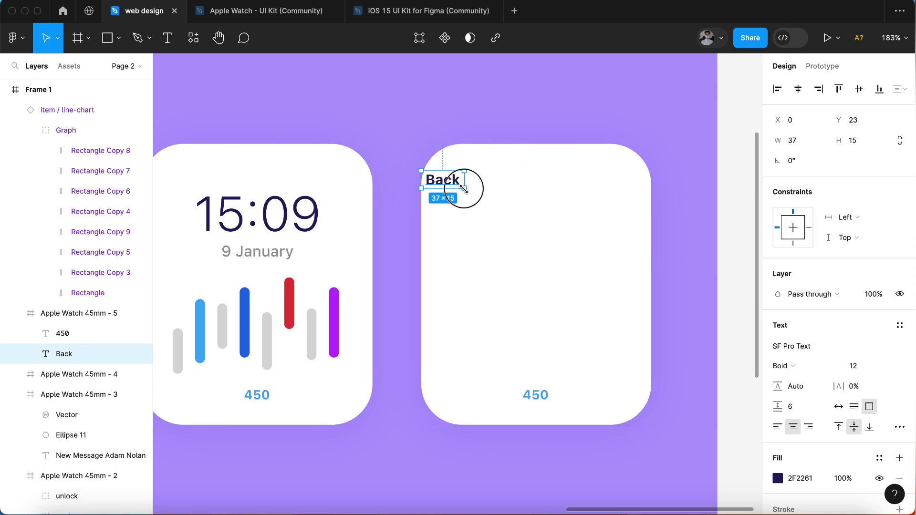
scroll(466, 190, "up", 5)
- Place a copy of Back at the top right and replace its text with the contact's name
mouse_move(409, 176)
left_mouse_down()
mouse_move(448, 183)
mouse_move(449, 163)
mouse_move(706, 157)
left_mouse_up()
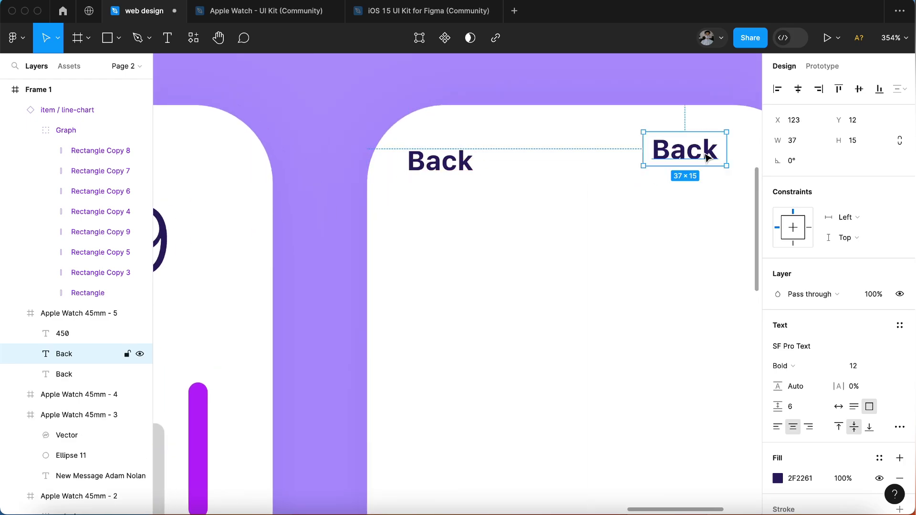
scroll(706, 157, "right", 5)
left_click_drag(563, 150, 614, 163)
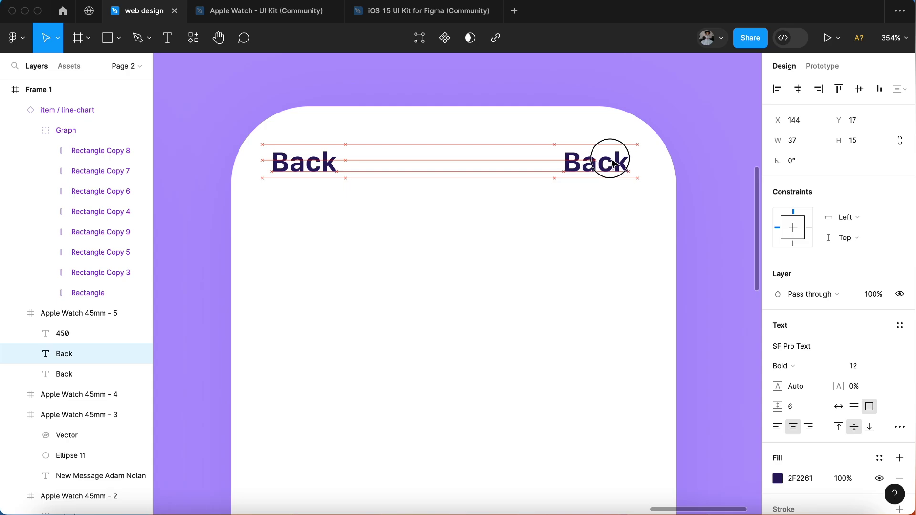
left_click_drag(614, 163, 619, 164)
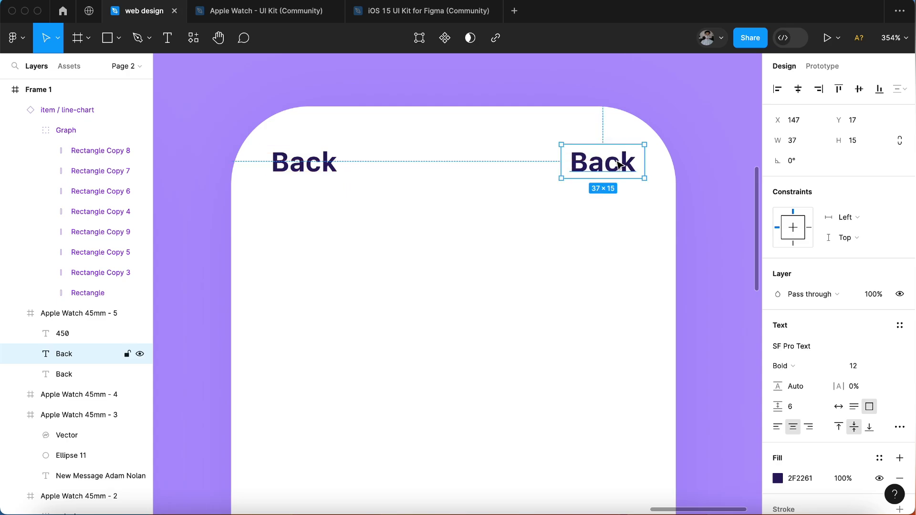
double_click(619, 165)
type("Adam")
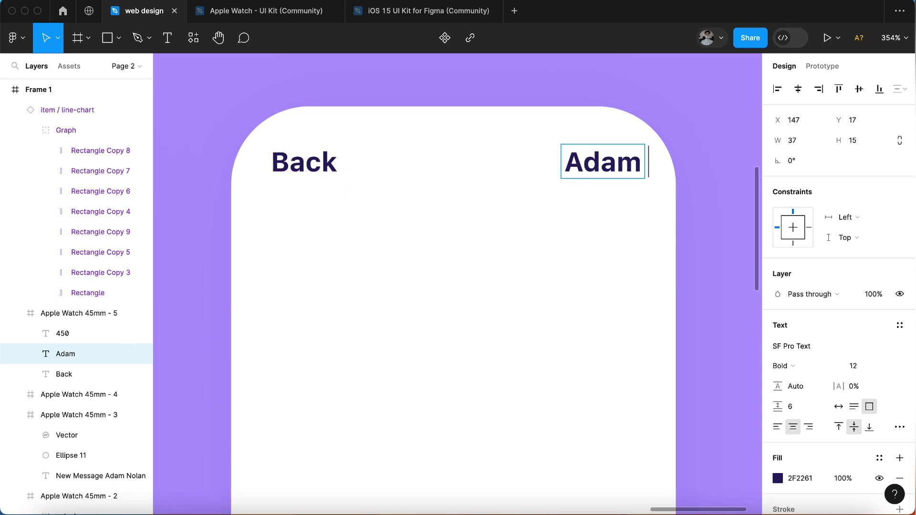
type(" Nolsan")
- Style the contact name Semibold at 8 pt on one line, positioned at top right
key("super+a")
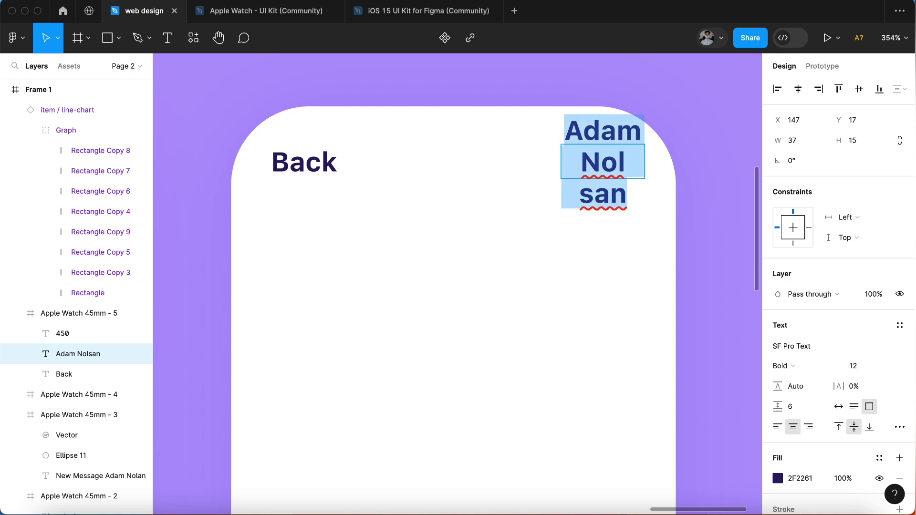
left_click(854, 365)
type("10")
key("Return")
key("Escape")
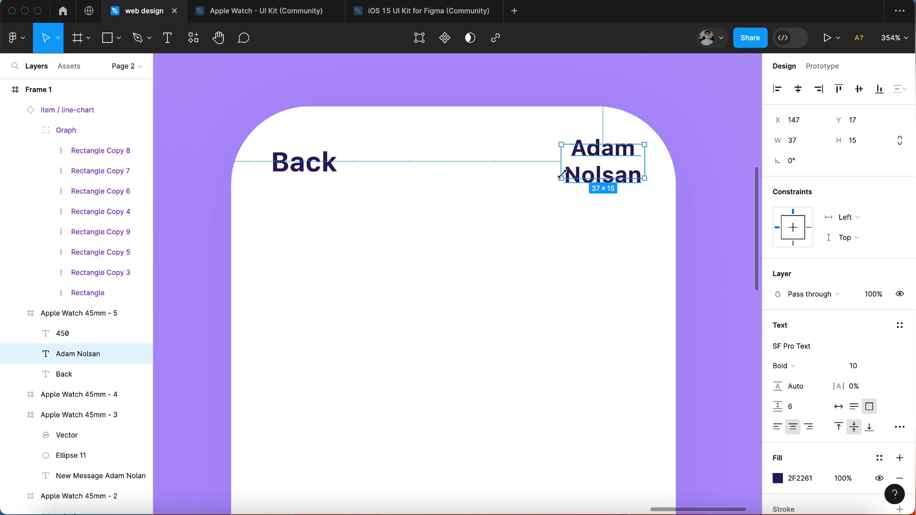
left_click_drag(562, 162, 495, 160)
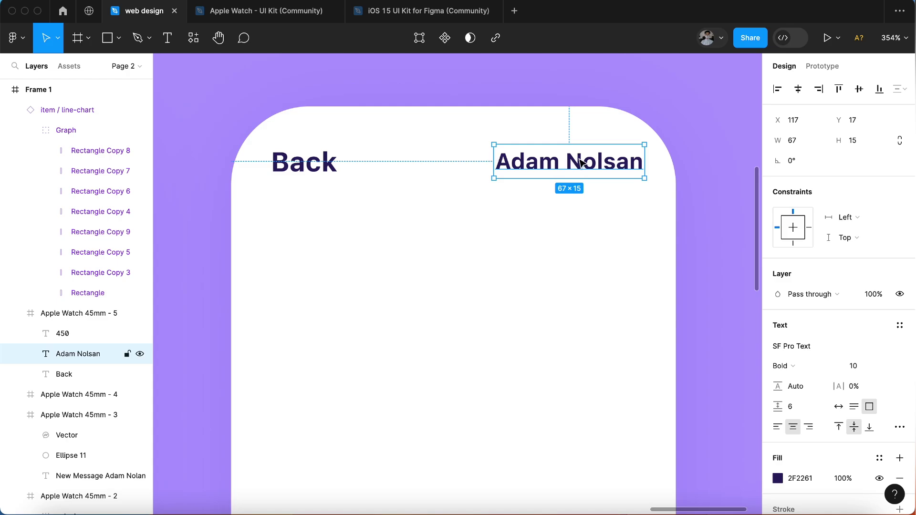
key("Return")
left_click(786, 366)
left_click(787, 351)
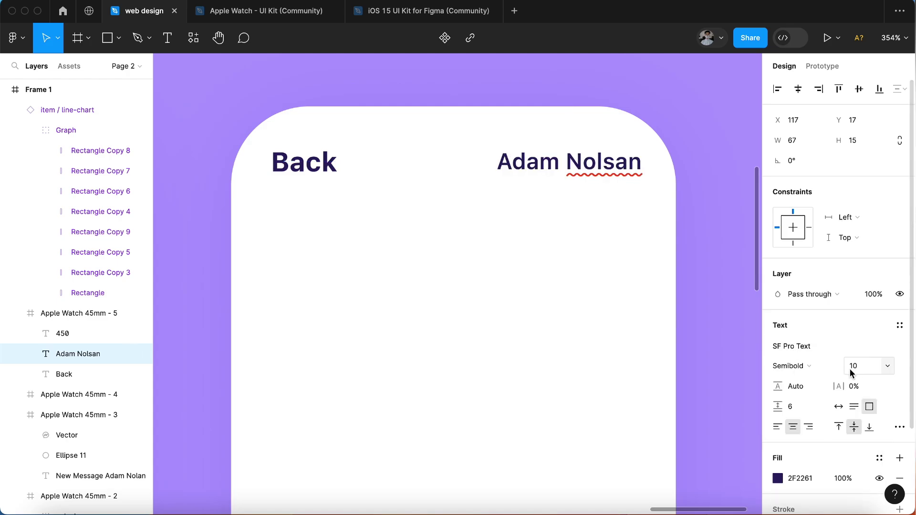
left_click(850, 368)
type("8")
key("Return")
key("Escape")
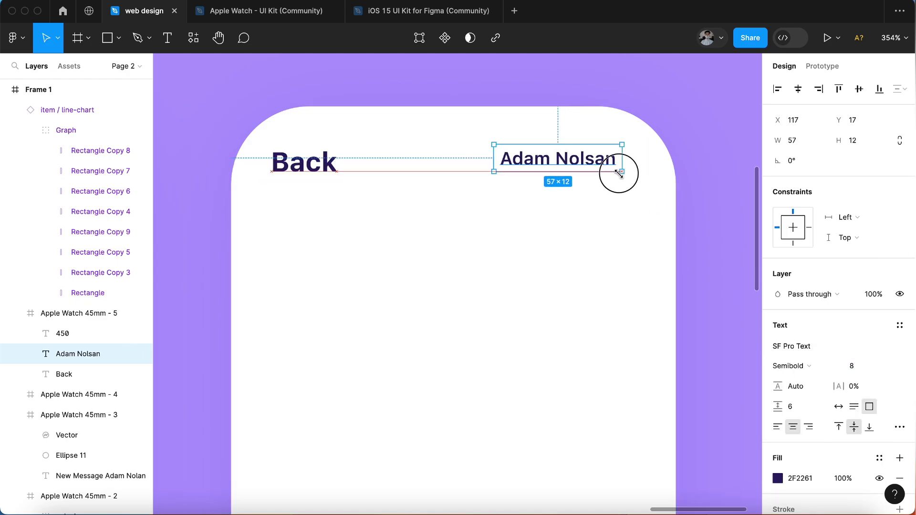
left_click_drag(619, 173, 612, 166)
- Change the contact name's fill colour to grey
scroll(611, 164, "down", 5)
key("Return")
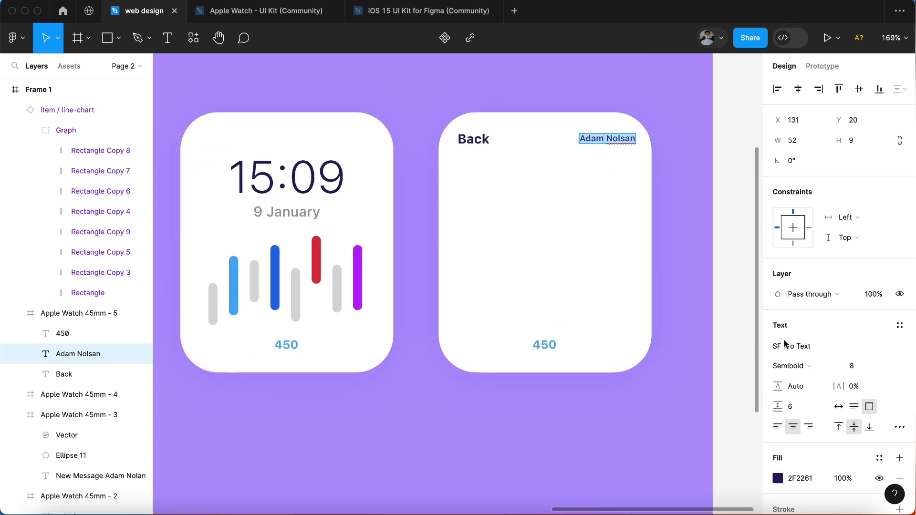
left_click(777, 478)
left_click(640, 447)
scroll(536, 296, "right", 4)
scroll(536, 296, "up", 2)
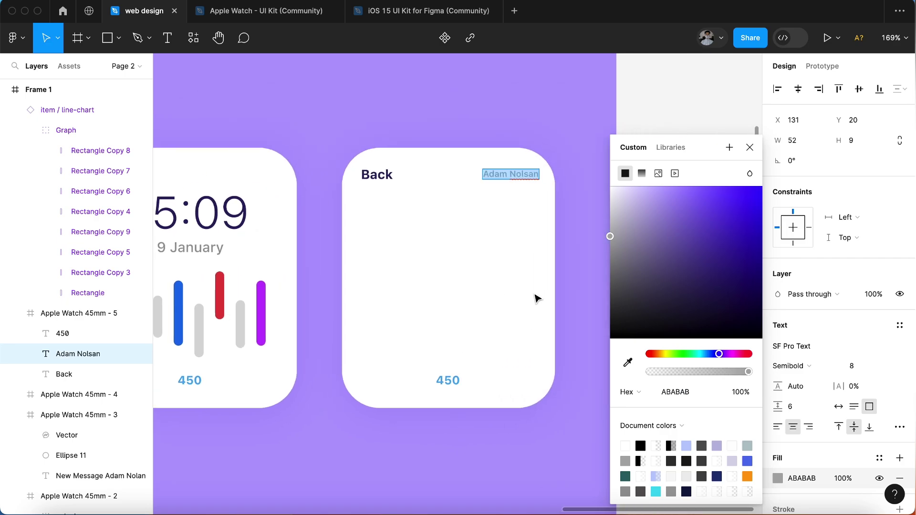
left_click(749, 147)
left_click(570, 220)
- Set Back to 10 pt and align it with the contact name
scroll(570, 220, "left", 2)
double_click(425, 177)
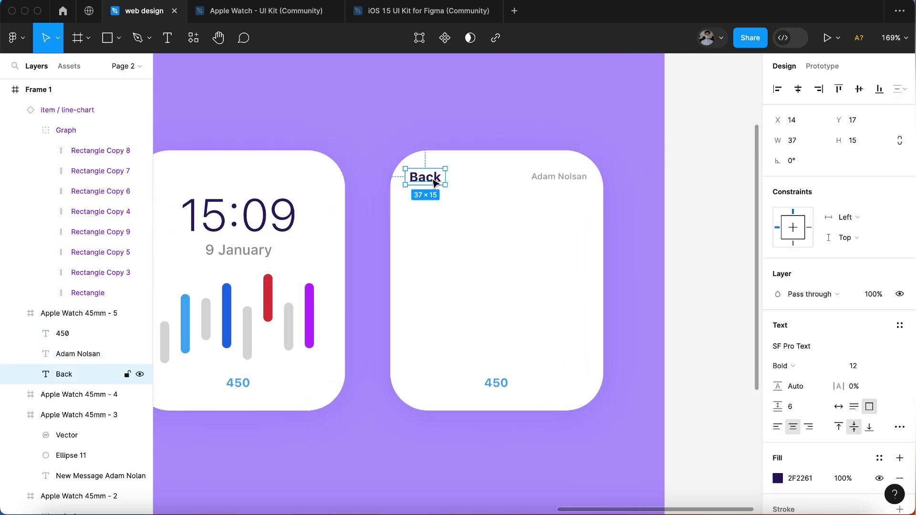
left_click(862, 366)
type("10")
key("Return")
mouse_move(423, 180)
left_mouse_down()
mouse_move(423, 166)
mouse_move(429, 178)
left_mouse_up()
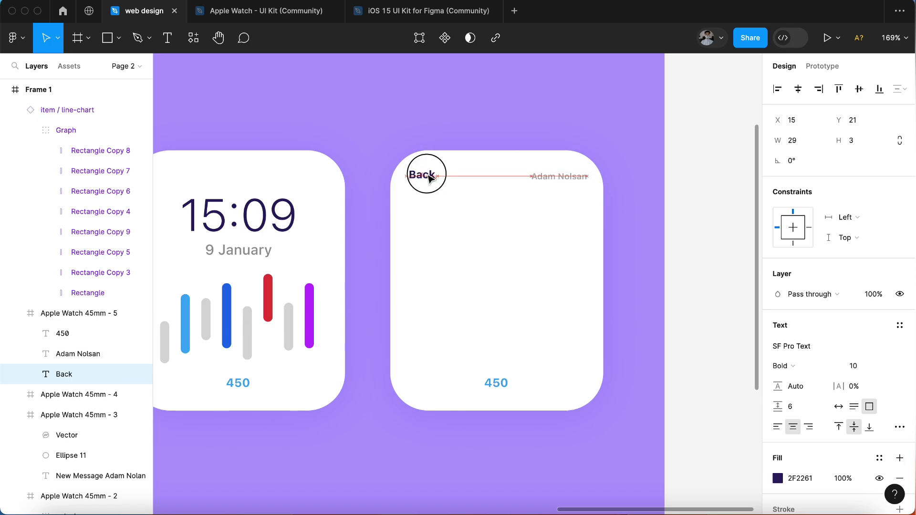
left_click(633, 251)
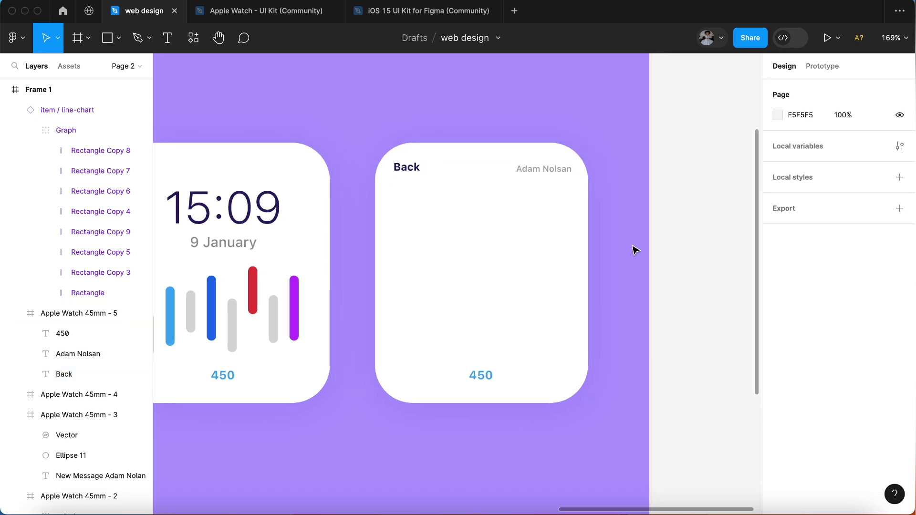
double_click(491, 377)
- Delete the 450 label and draw a rectangle in the middle of the card
key("Delete")
scroll(490, 301, "right", 2)
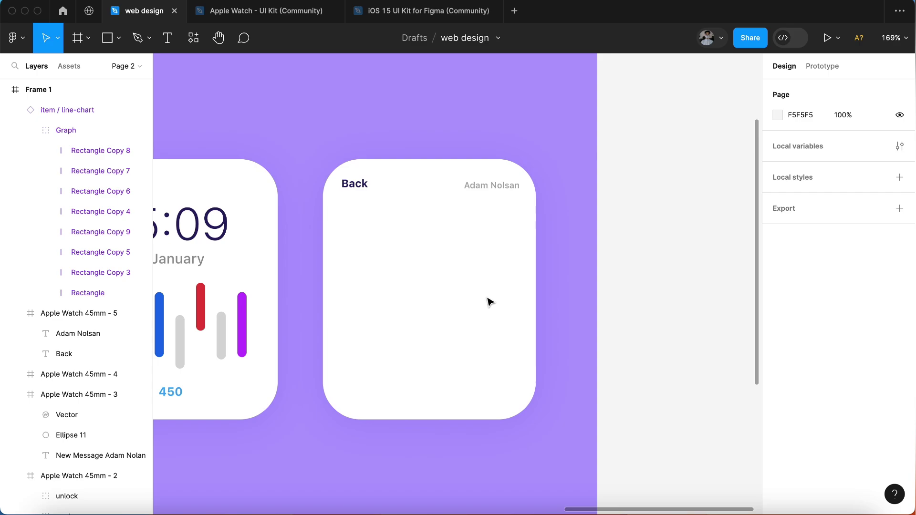
scroll(436, 282, "up", 5)
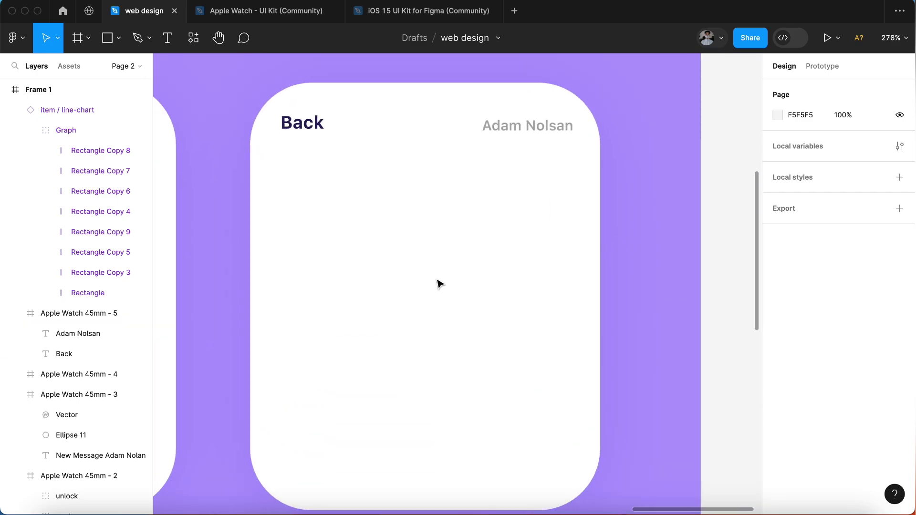
left_click(108, 38)
left_click_drag(379, 199, 585, 301)
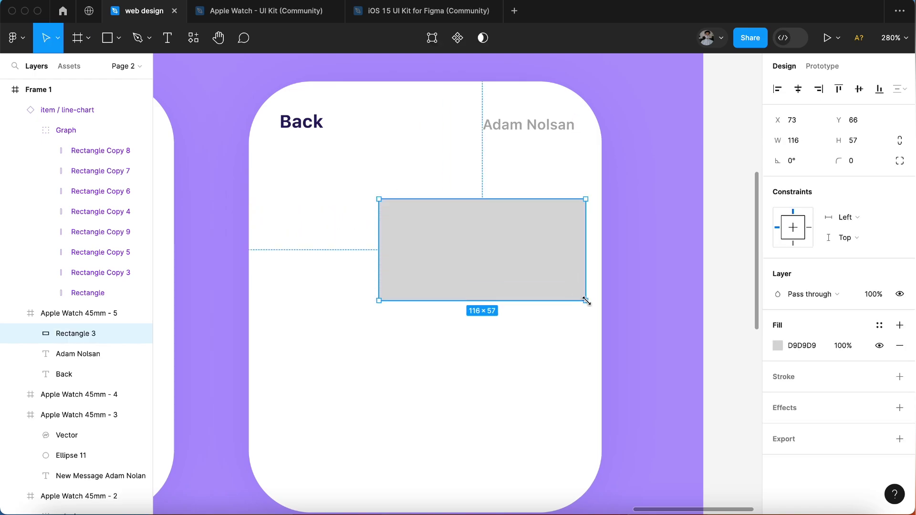
- Round the rectangle to 27 with top-right 15 and bottom-right 0, and shorten it to 41 high
left_click_drag(399, 210, 438, 238)
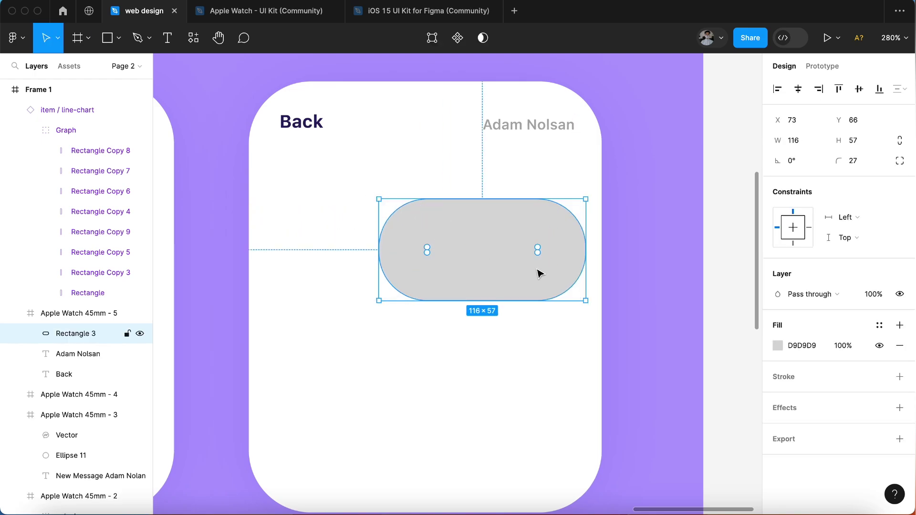
left_click(882, 161)
left_click(712, 191)
type("11")
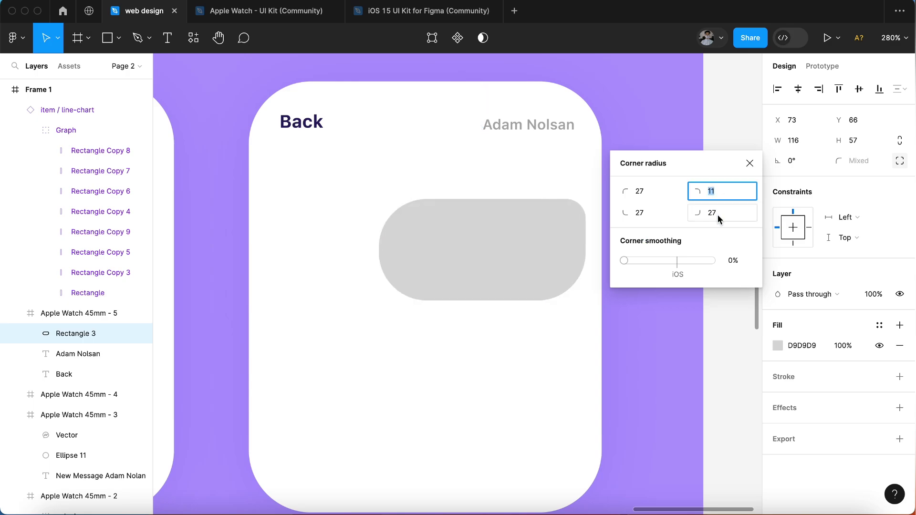
left_click(719, 213)
type("0")
key("Return")
left_click(711, 190)
type("15")
key("Return")
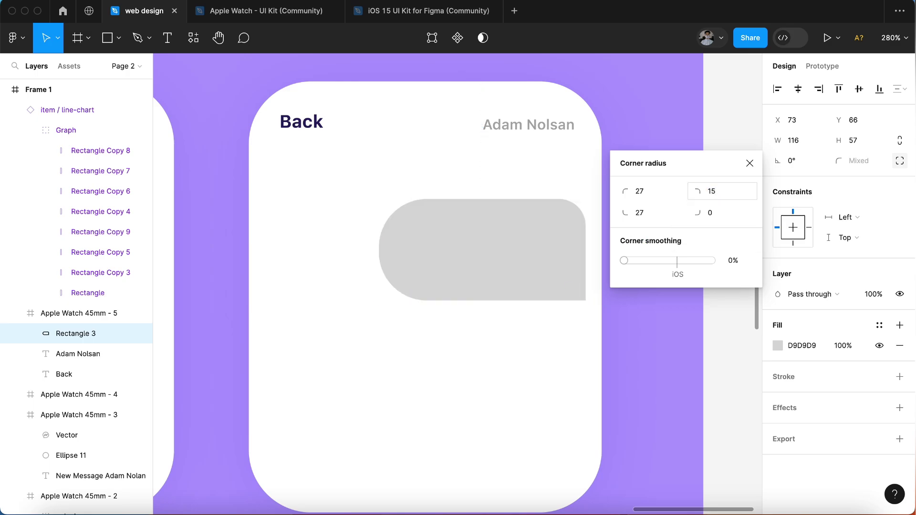
left_click(428, 250)
left_click_drag(516, 300, 516, 273)
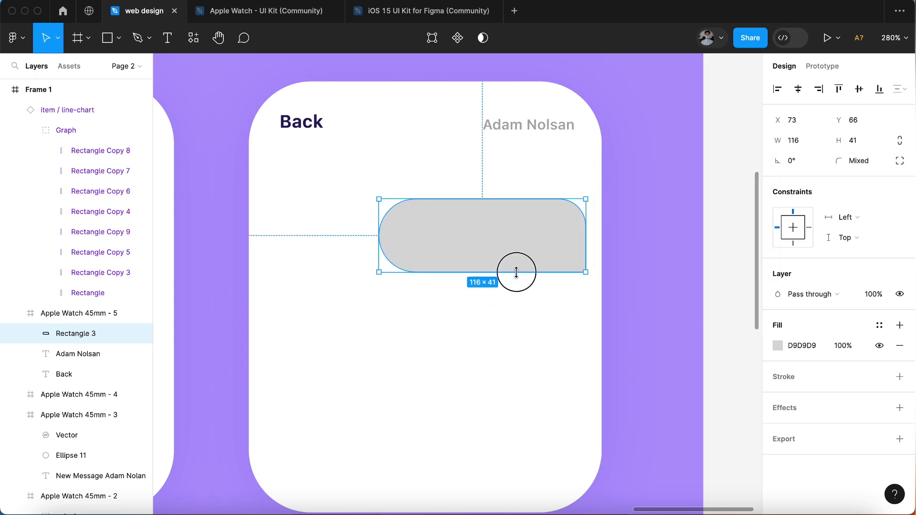
- Change the bubble's grey fill to a bright blue
left_click(778, 347)
left_click(660, 494)
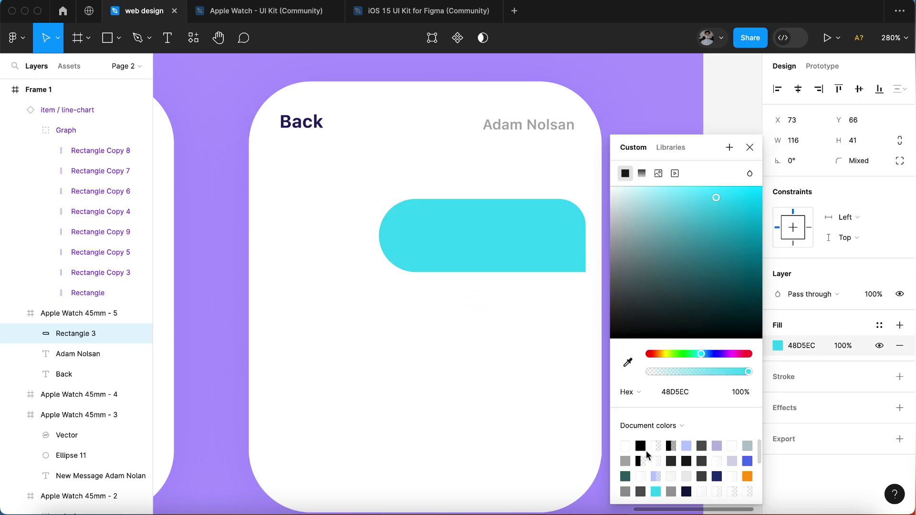
left_click_drag(702, 354, 708, 354)
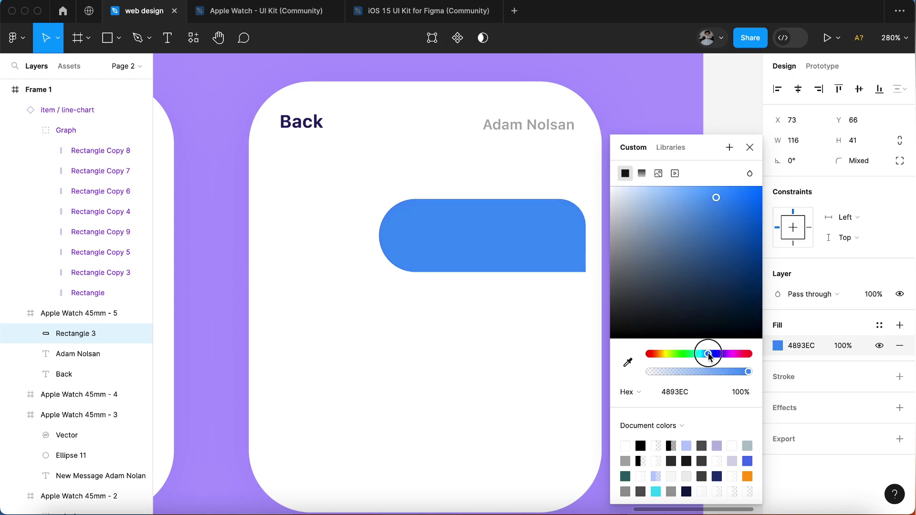
left_click_drag(719, 205, 719, 200)
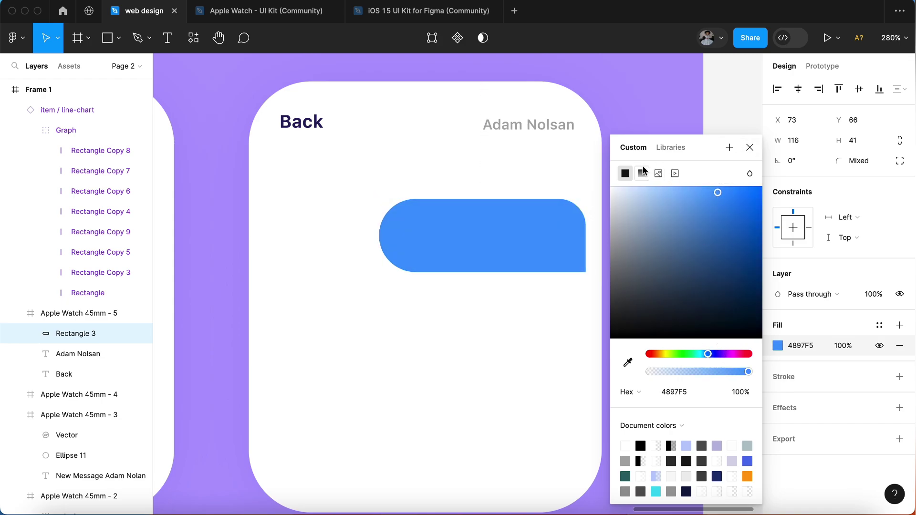
- Switch the fill to a diagonal linear gradient and adjust the end stop's blue
left_click(643, 173)
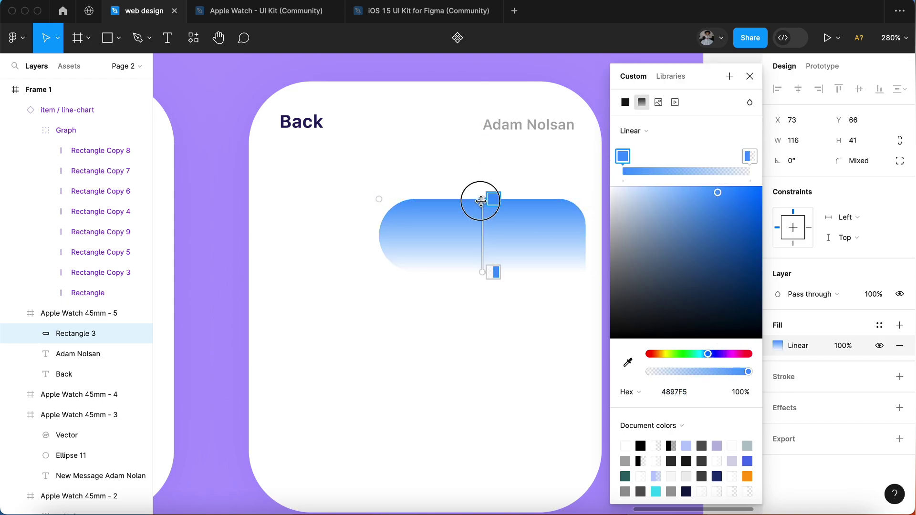
left_click_drag(479, 203, 576, 263)
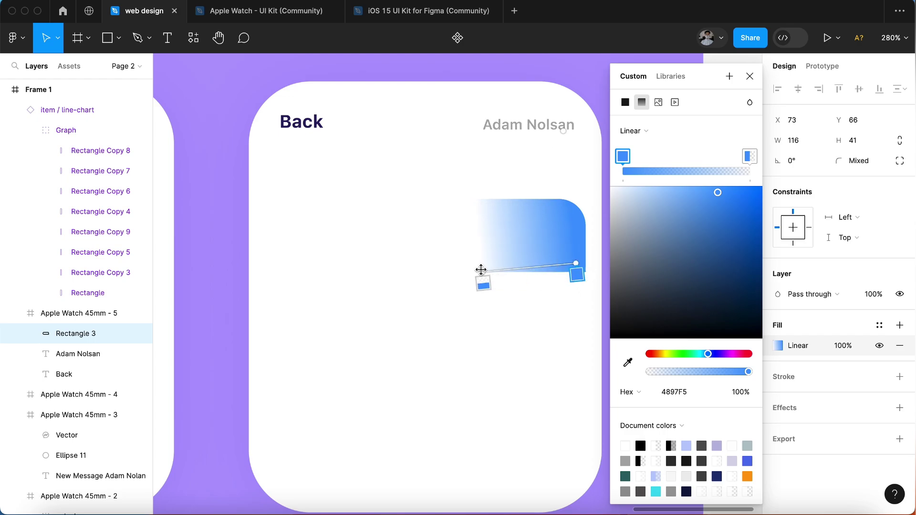
left_click_drag(481, 269, 374, 218)
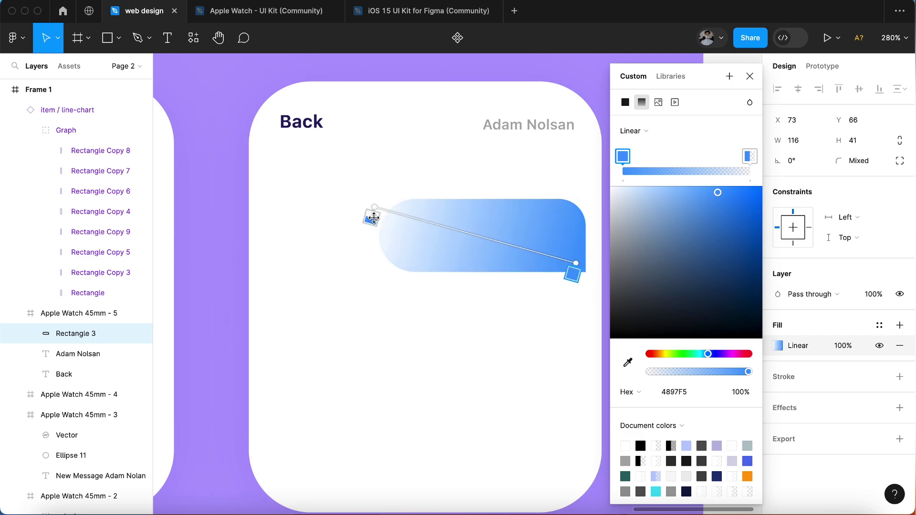
left_click(572, 274)
left_click_drag(748, 371, 715, 372)
left_click_drag(718, 193, 729, 200)
- Make the start stop fully opaque with lighter blue on the left, and reposition the gradient
left_click(575, 278)
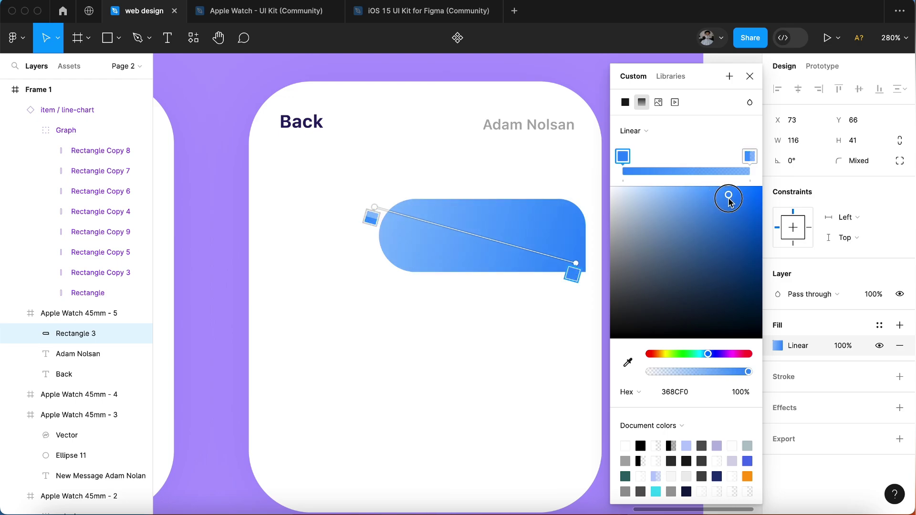
left_click_drag(388, 212, 393, 214)
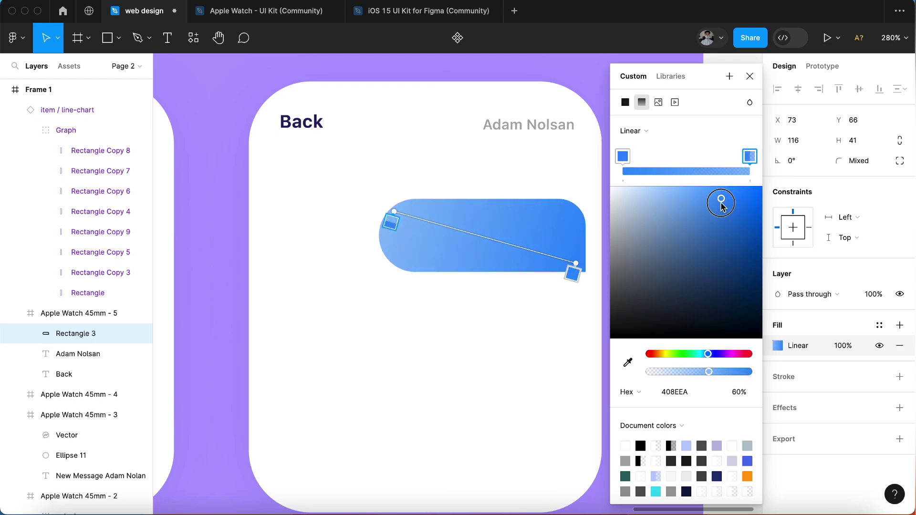
left_click_drag(722, 204, 732, 205)
left_click_drag(713, 375, 771, 376)
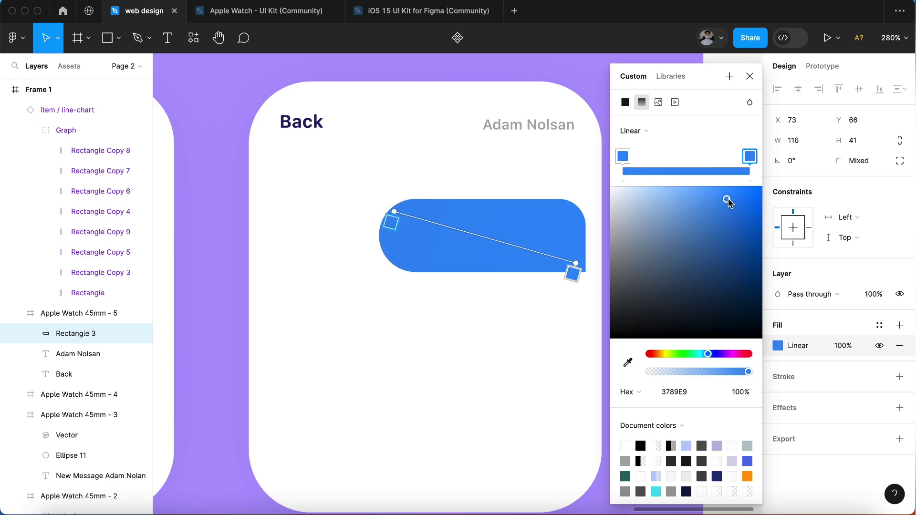
left_click_drag(727, 201, 704, 198)
left_click_drag(576, 264, 580, 243)
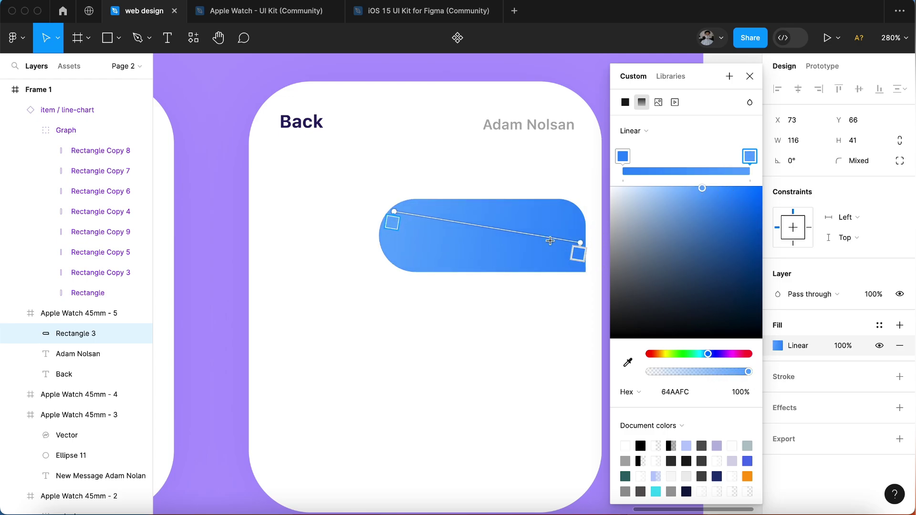
left_click_drag(395, 211, 380, 228)
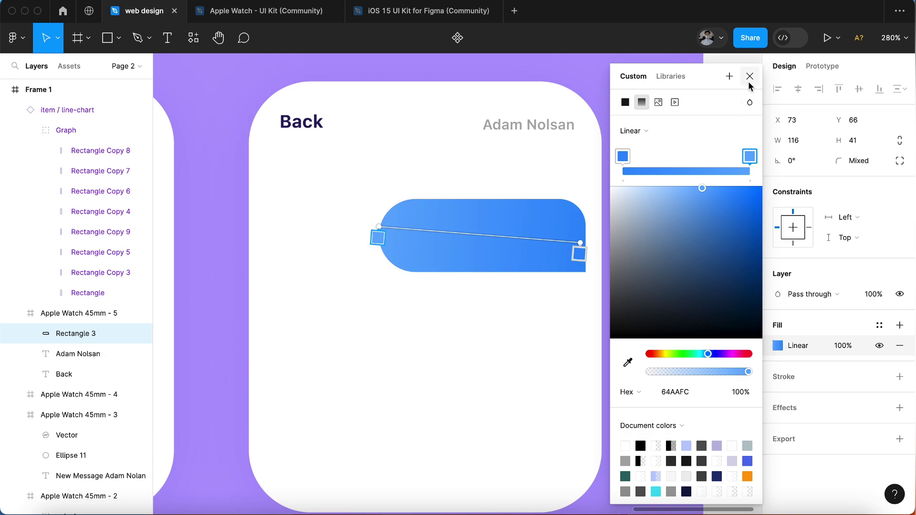
- Reselect the blue bubble and bring up its independent corner radius settings
key("Escape")
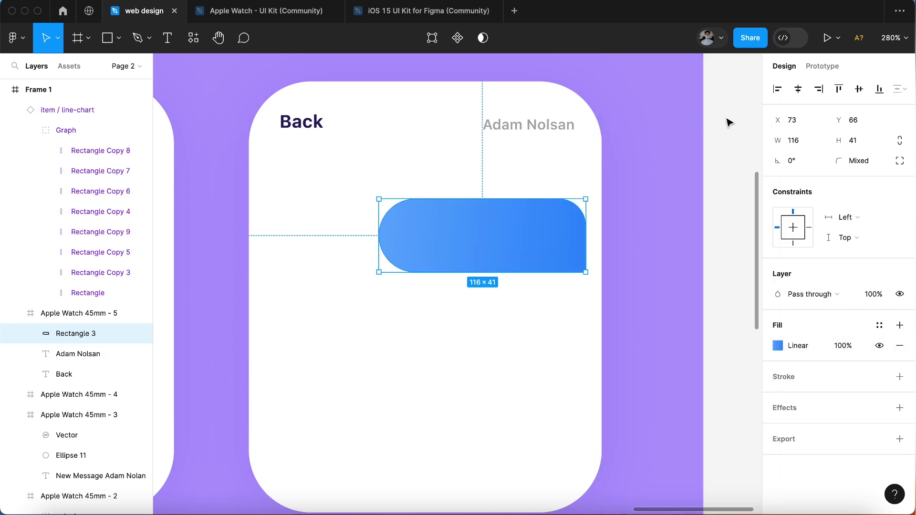
key("Escape")
scroll(530, 317, "right", 2)
scroll(529, 317, "down", 3)
scroll(529, 317, "left", 2)
left_click(573, 217)
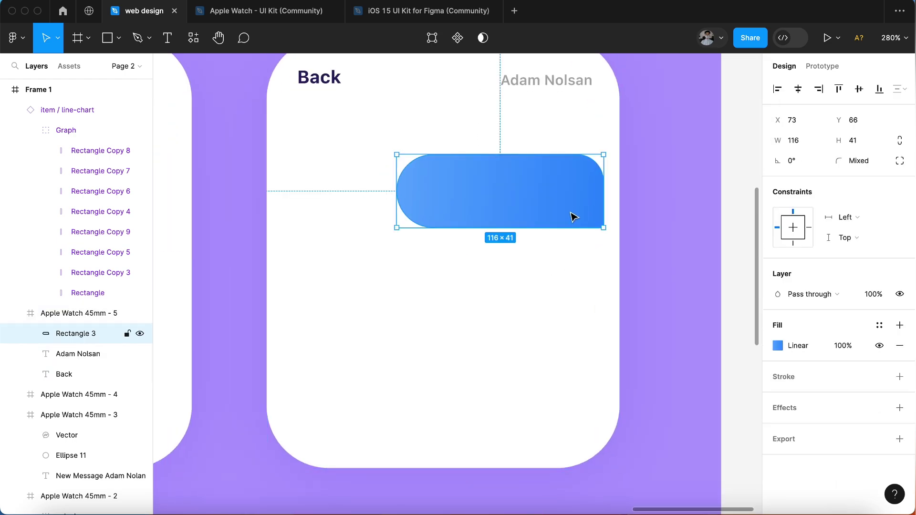
left_click(899, 162)
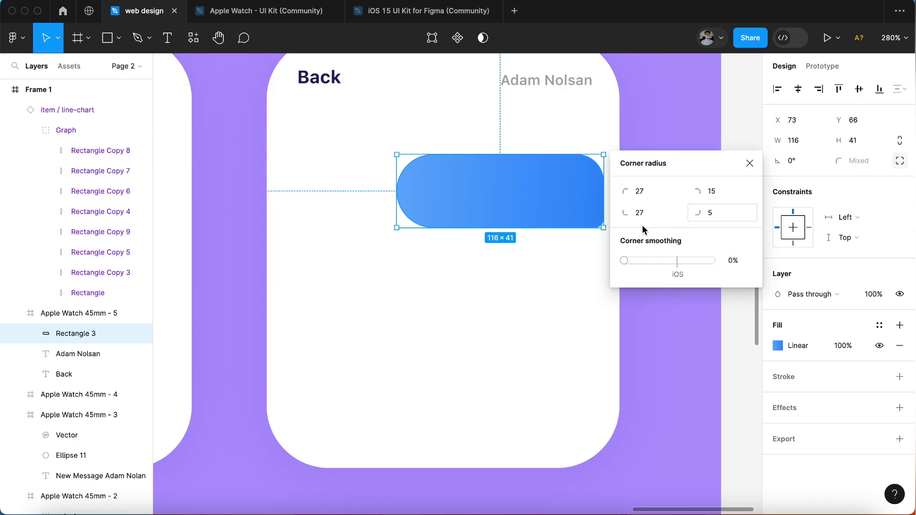
left_click(563, 275)
left_click(564, 219)
left_click(899, 162)
left_click(616, 240)
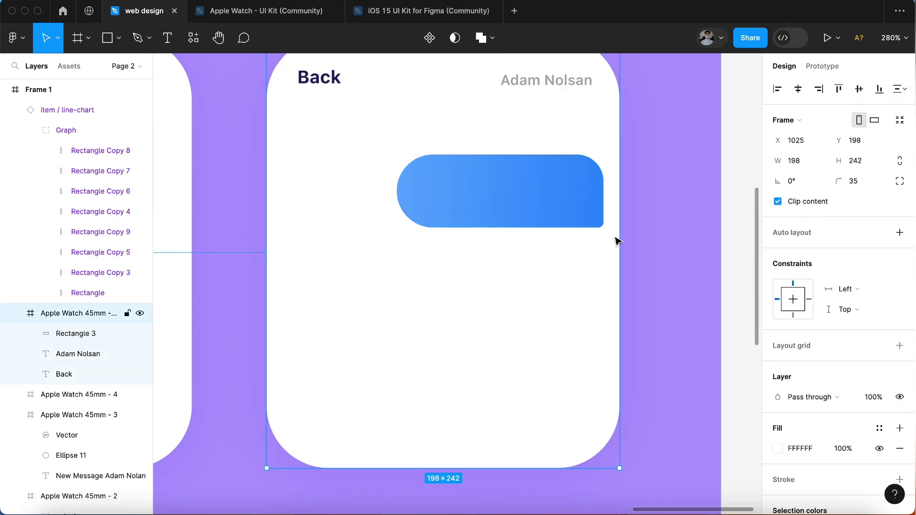
- Reduce the bubble's bottom-right corner radius to a near-square value and verify it
scroll(602, 234, "up", 5)
left_click(549, 229)
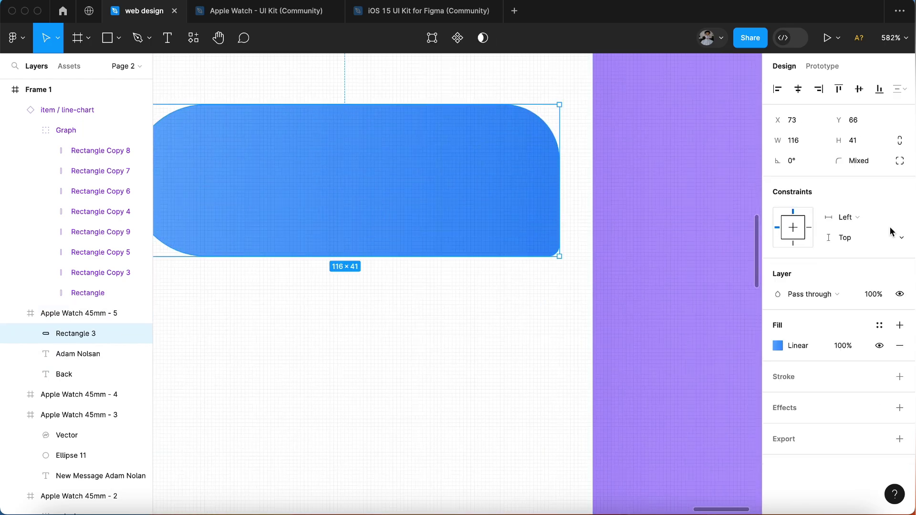
left_click(904, 164)
type("2")
key("Return")
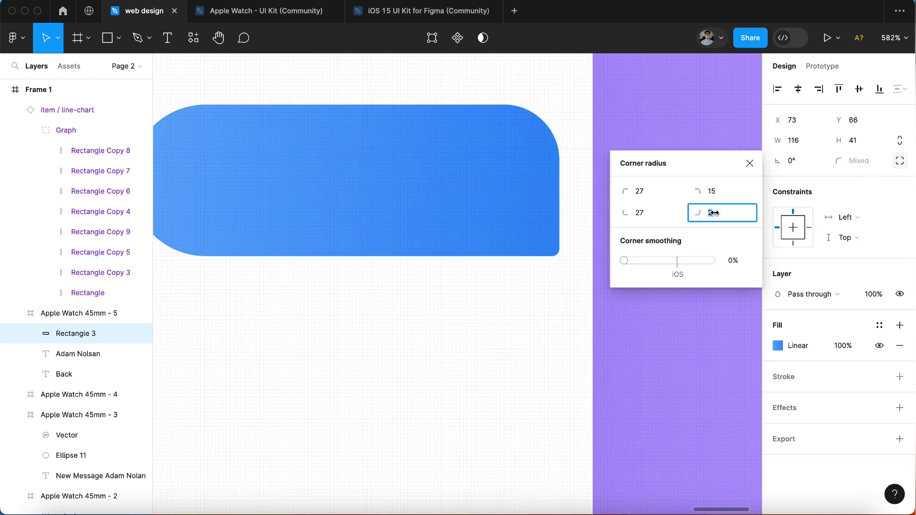
left_click(607, 266)
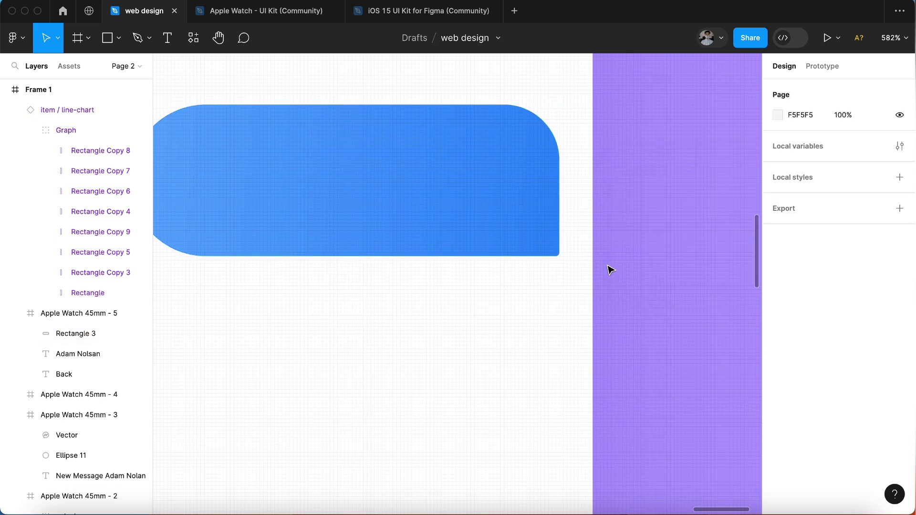
left_click(624, 243)
left_click(900, 161)
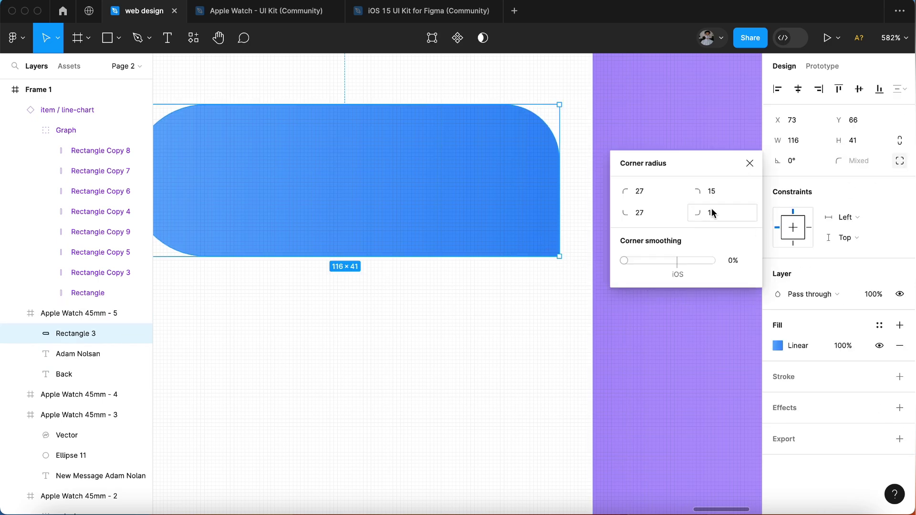
left_click(749, 163)
- Deselect the bubble and switch to the Text tool
scroll(556, 249, "down", 3)
key("Escape")
scroll(534, 321, "down", 3)
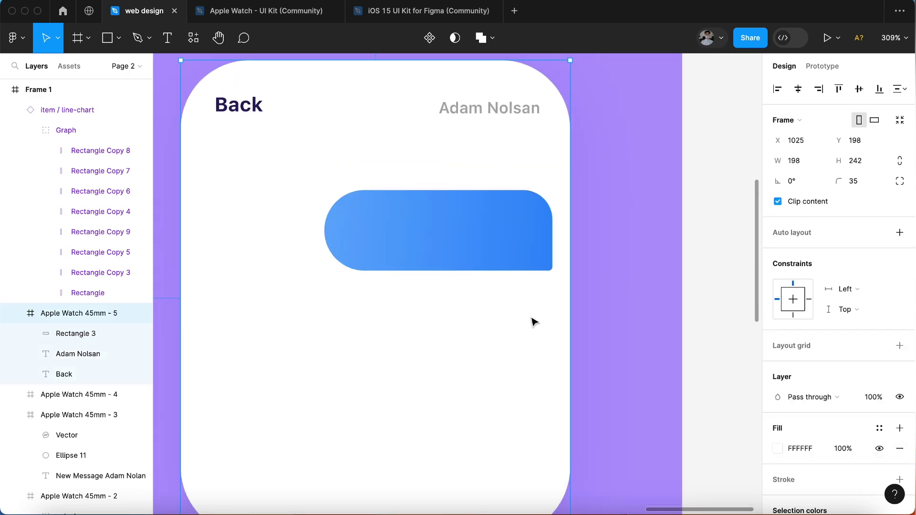
scroll(266, 146, "left", 2)
left_click(173, 41)
- Add the message text 'want to go for a run later?' over the blue bubble
left_click_drag(405, 209, 603, 246)
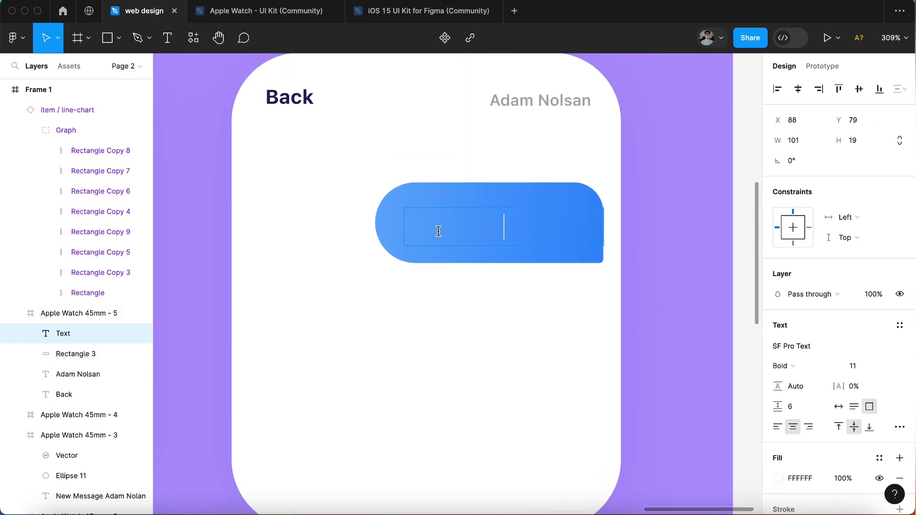
type("wanto go for ")
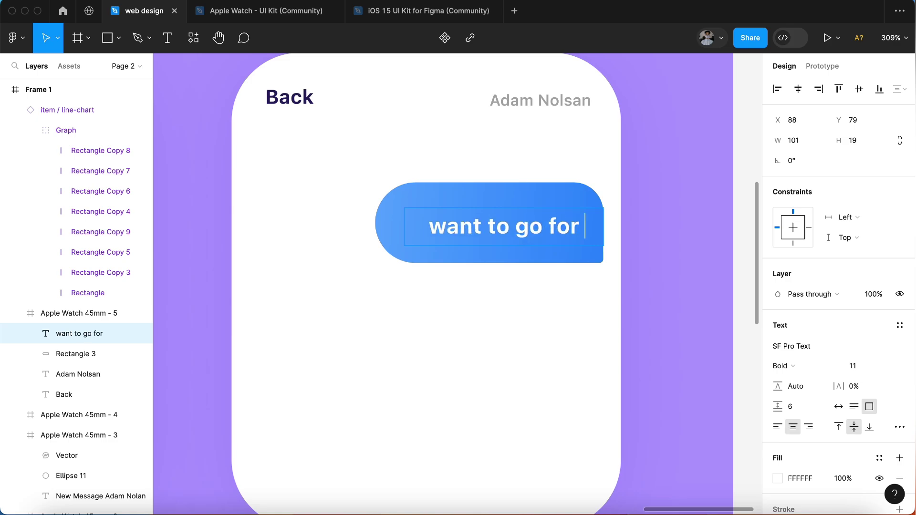
type("a run")
key("BackSpace")
type("latee")
key("BackSpace")
type("r")
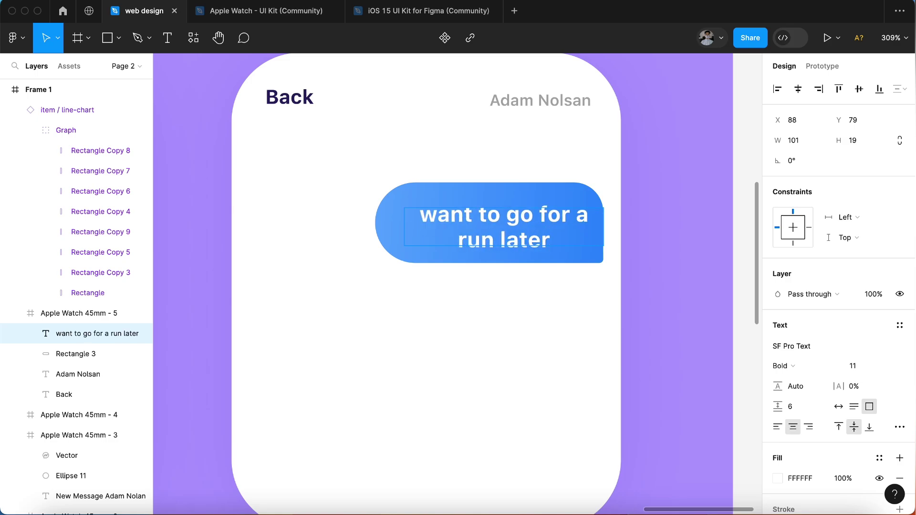
type("?")
- Style the message as Regular, size 10, left-aligned, wrapped in a narrower box
left_click(778, 366)
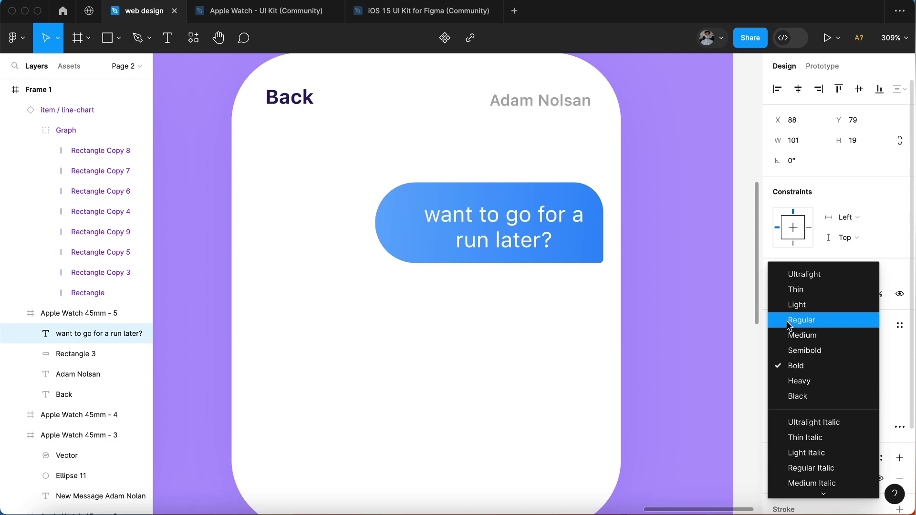
left_click(801, 320)
left_click(856, 368)
key("Down")
type("10")
key("Return")
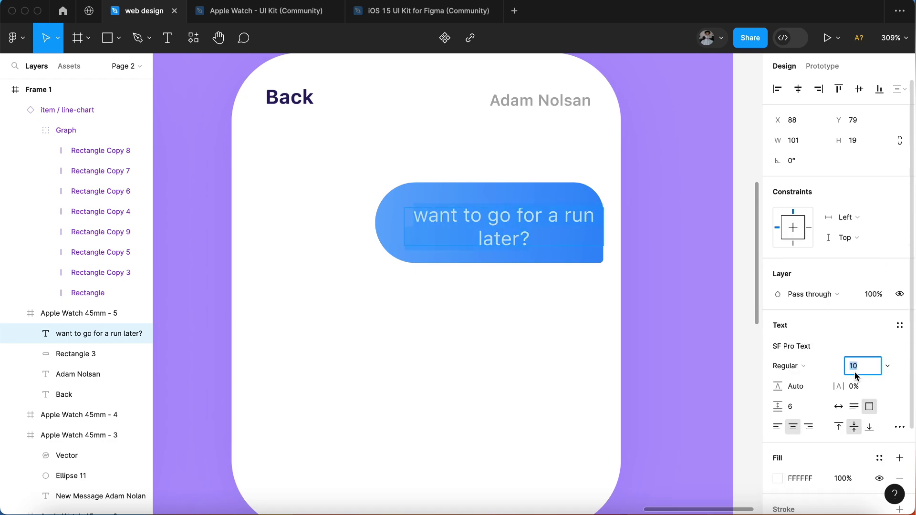
left_click_drag(603, 236, 557, 233)
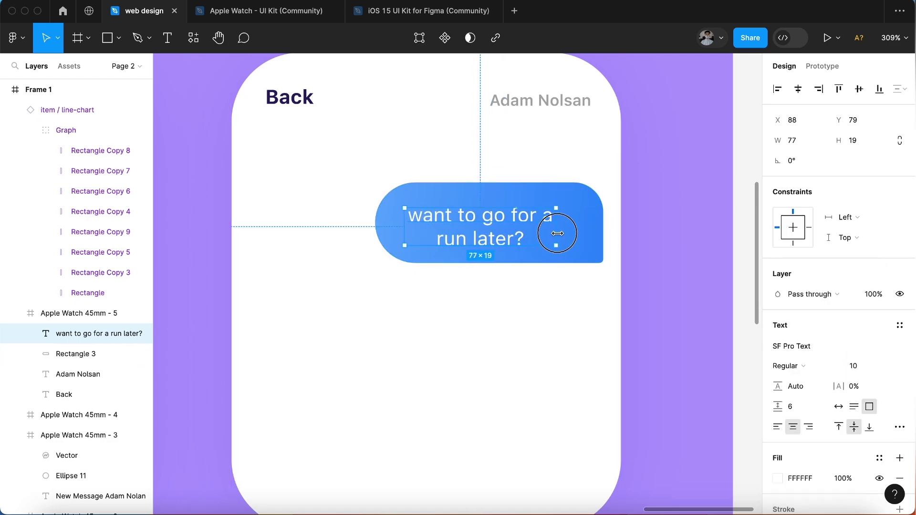
key("alt+super+l")
left_click_drag(489, 224, 498, 224)
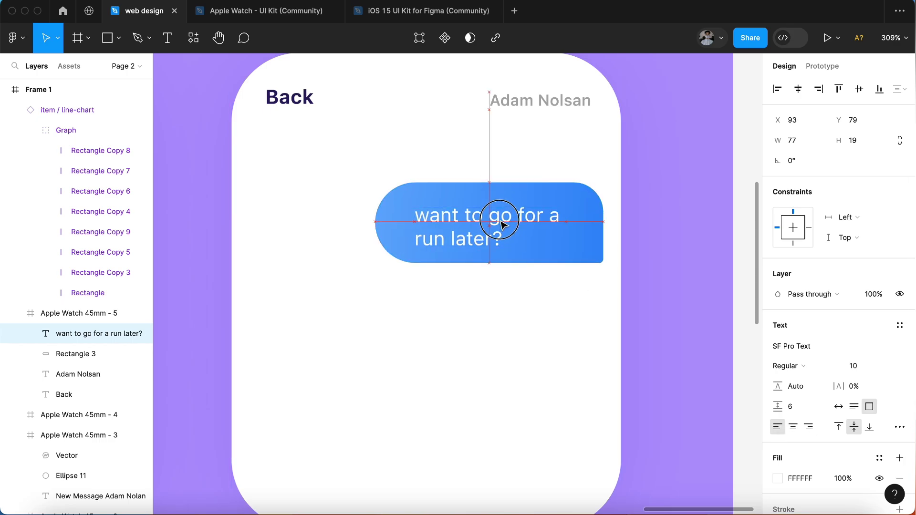
- Narrow the blue bubble from its left edge to fit the text
key("Escape")
scroll(507, 328, "down", 3)
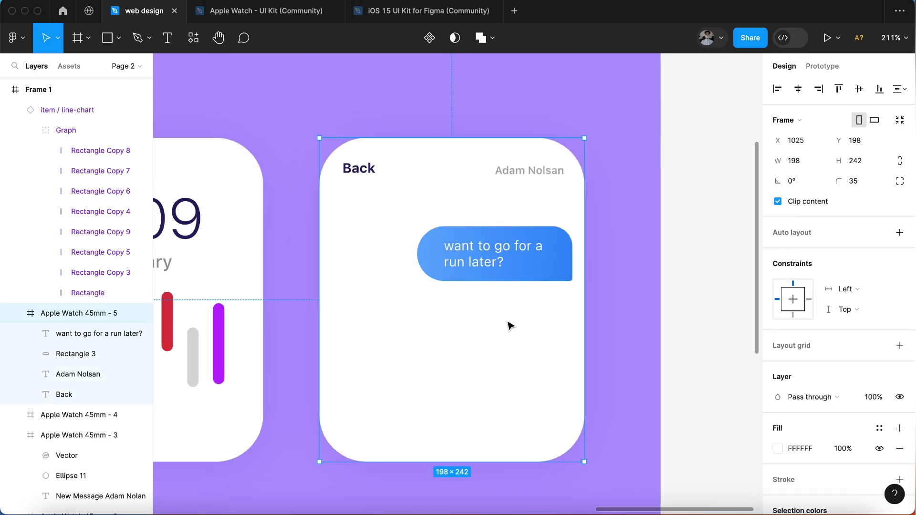
left_click(431, 263)
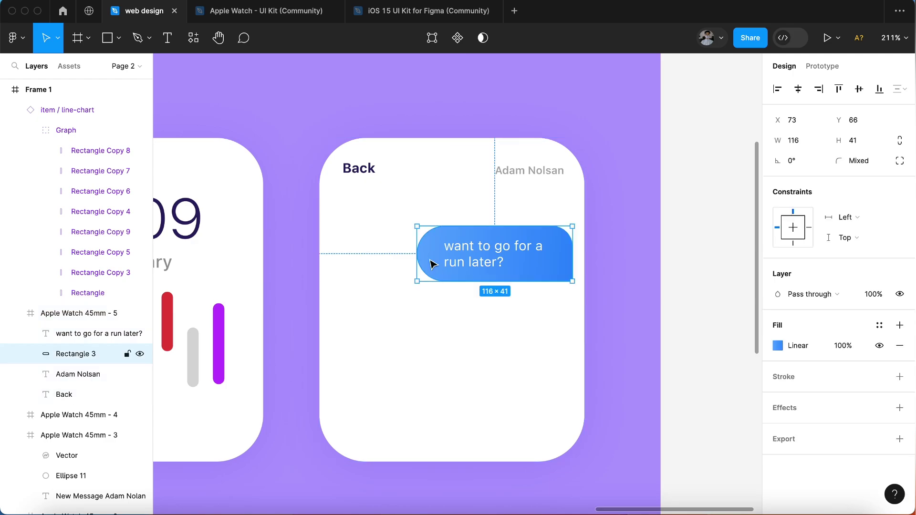
left_click_drag(418, 253, 424, 253)
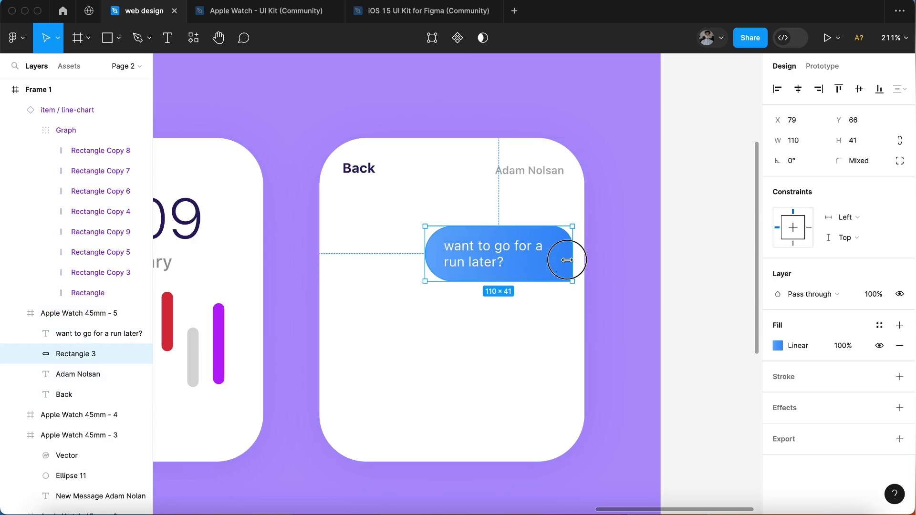
scroll(567, 260, "up", 5)
- Group the text with its bubble and name the group 'message 1'
left_click(534, 398)
scroll(534, 399, "down", 5)
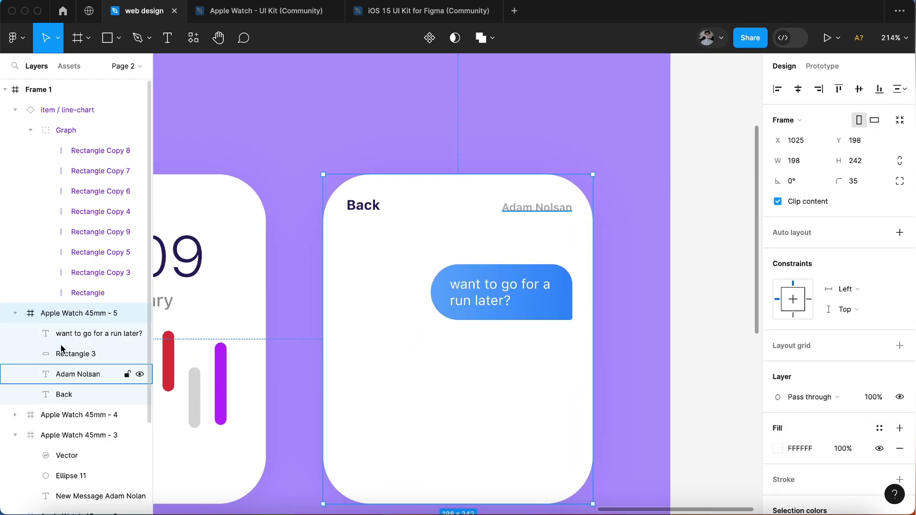
left_click(69, 356)
left_click(88, 340, "shift")
key("ctrl+g")
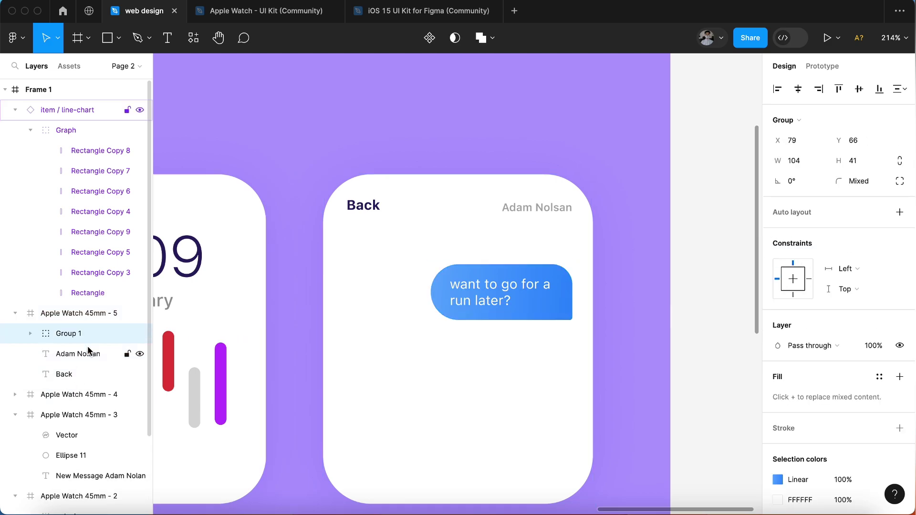
double_click(82, 335)
type("1")
key("Return")
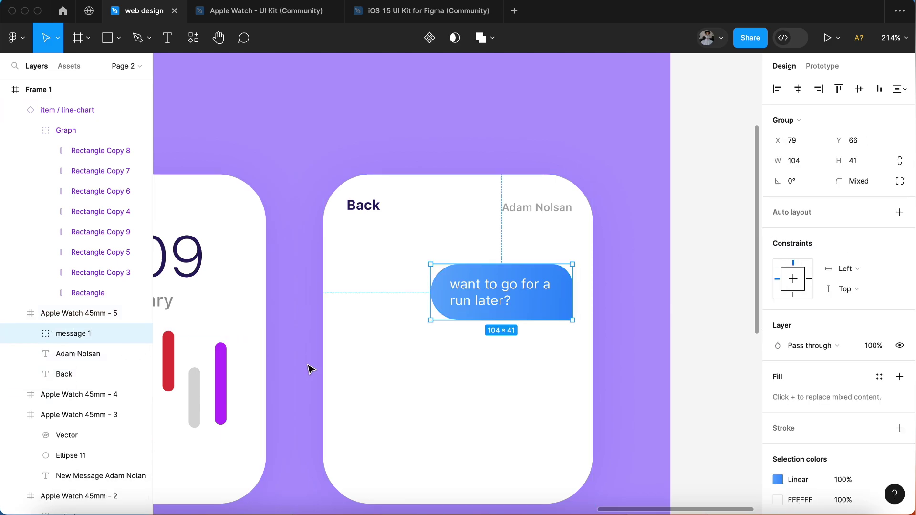
left_click(455, 365)
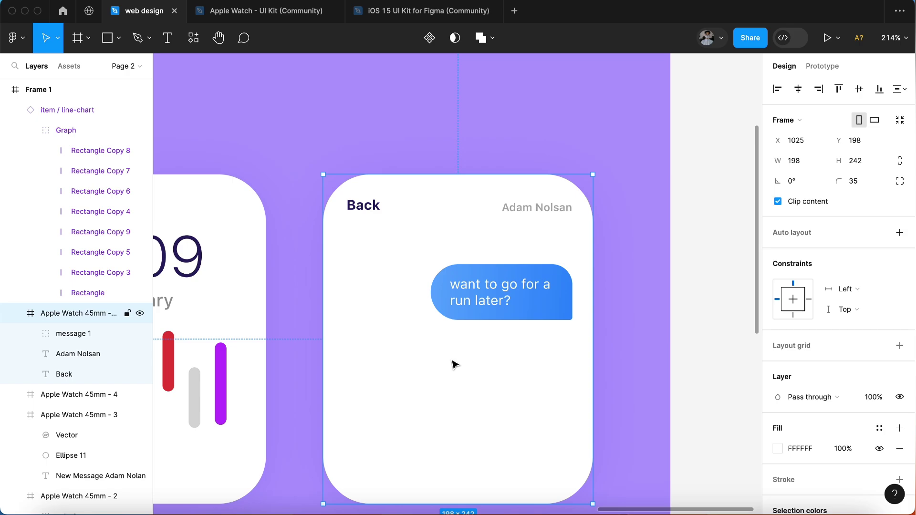
- Duplicate message 1 below and set its corner radii to 15/27/2/27
scroll(631, 329, "down", 3)
left_click_drag(531, 221, 443, 288)
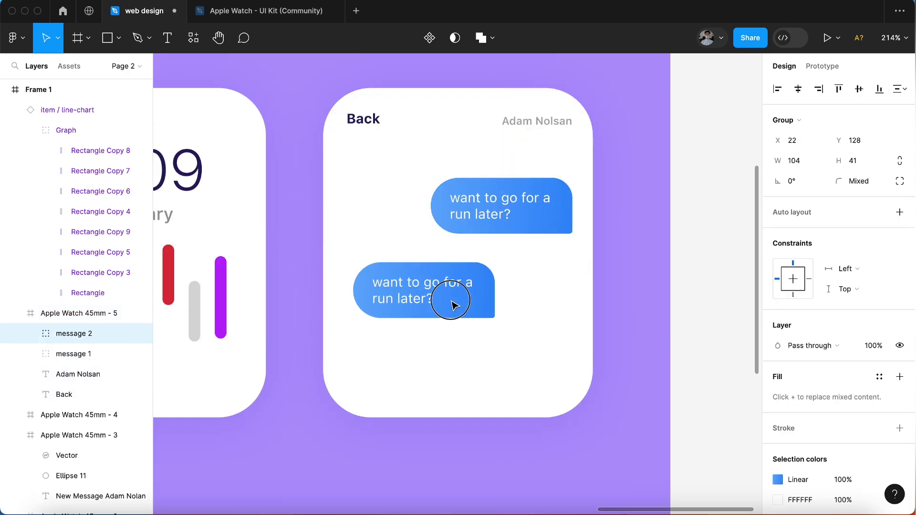
left_click(900, 181)
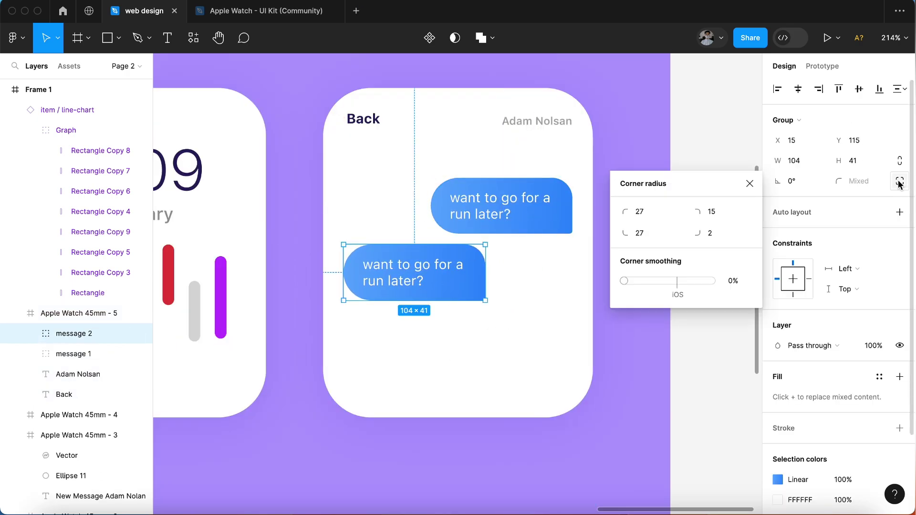
type("27")
left_click(717, 233)
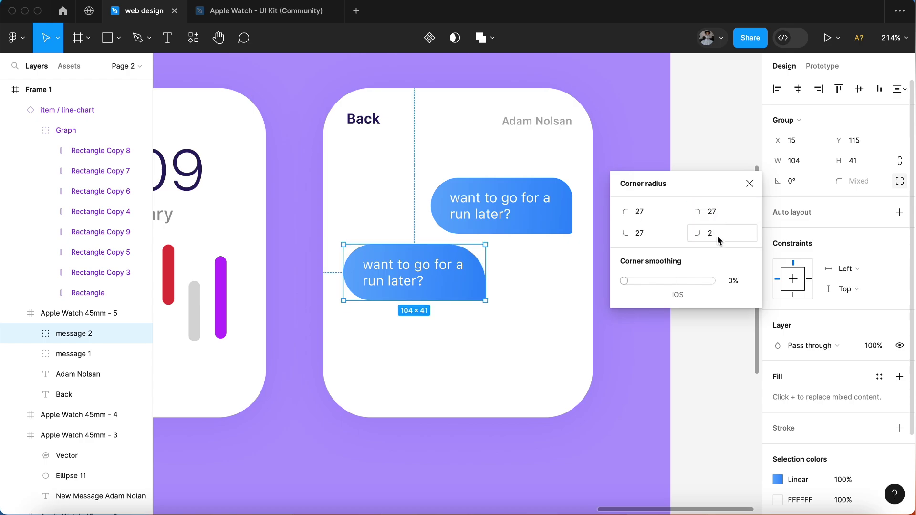
type("27")
left_click(640, 211)
type("15")
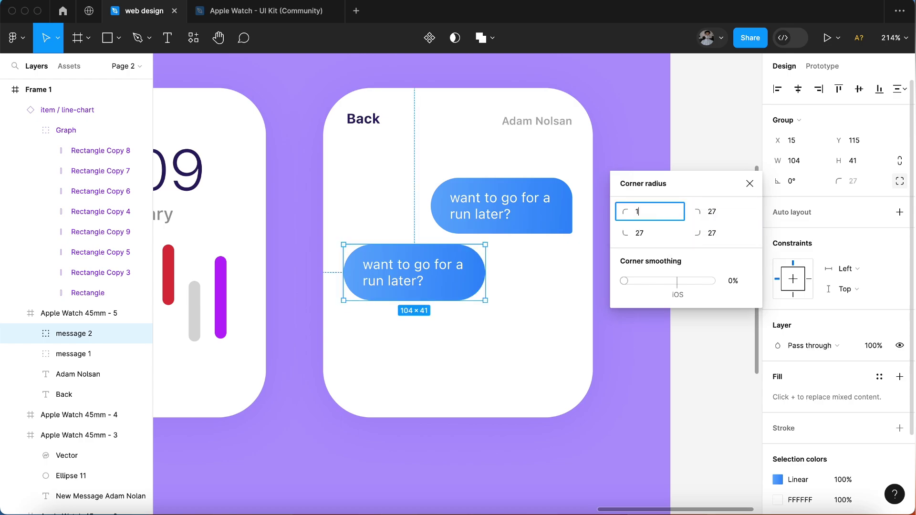
left_click(642, 230)
type("2")
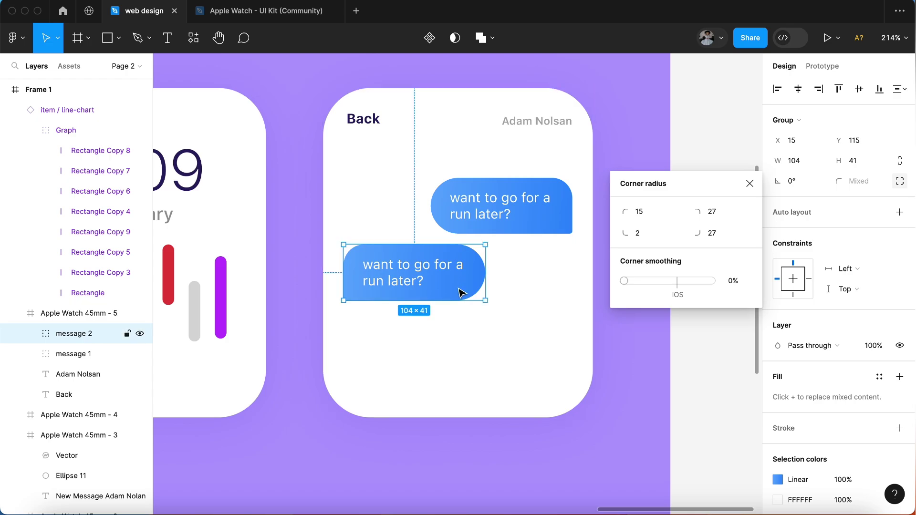
left_click(750, 184)
mouse_move(74, 333)
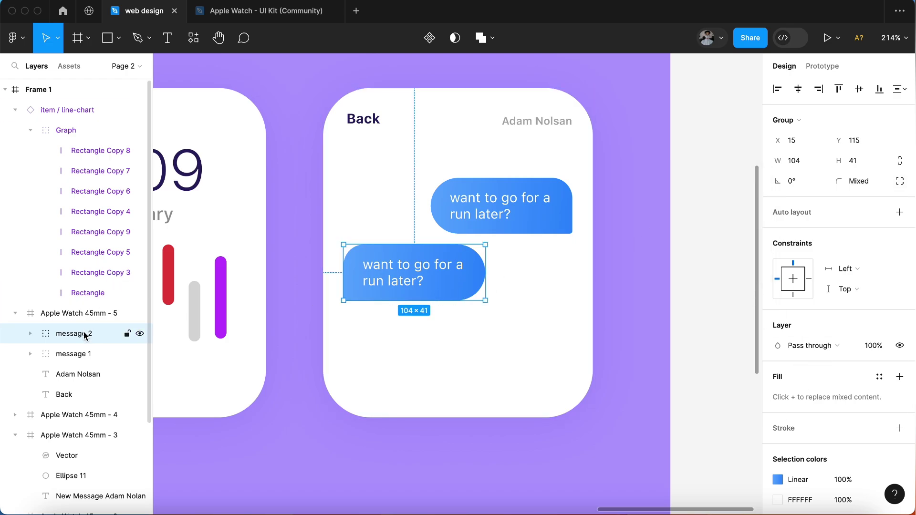
- Give the reply bubble a solid E9E9EB light grey fill
left_click(31, 334)
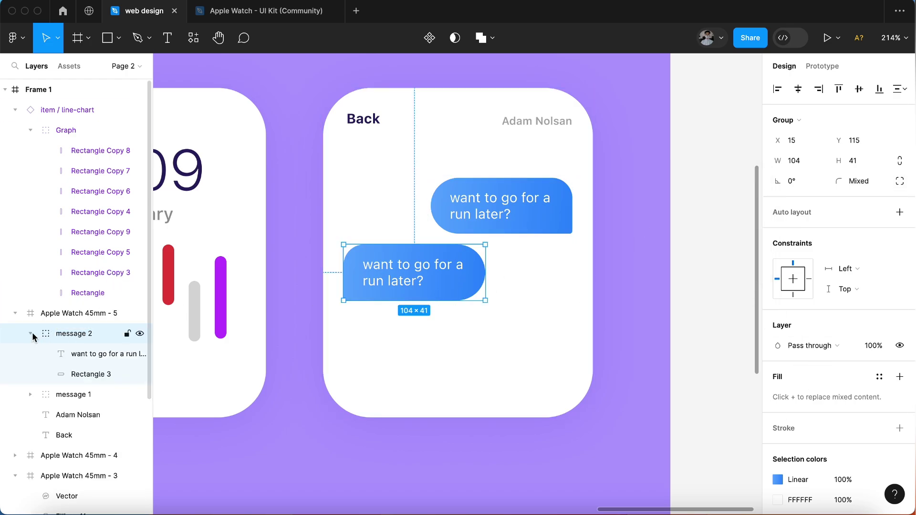
left_click(82, 374)
left_click(778, 348)
left_click(625, 102)
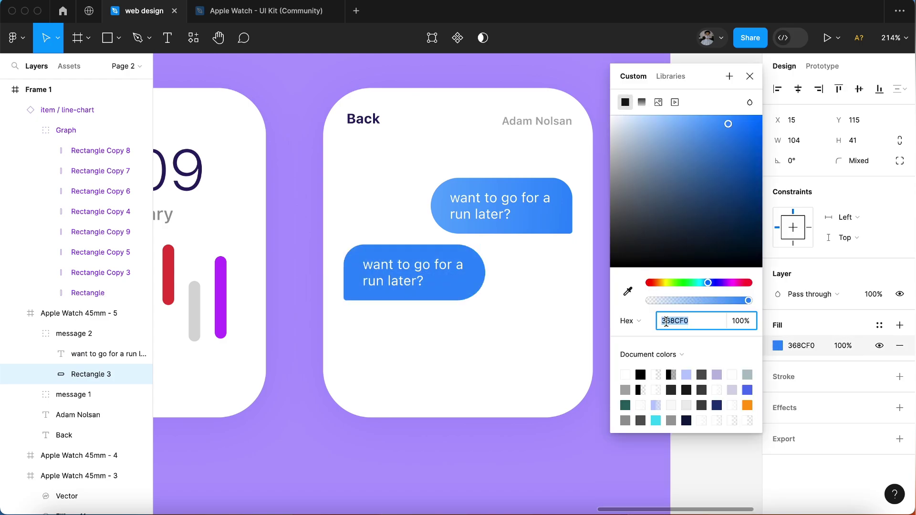
type("E9E9EB")
key("Return")
- Make the reply text black (000000) and retype it as 'Ohh, come on...'
double_click(414, 272)
left_click(778, 478)
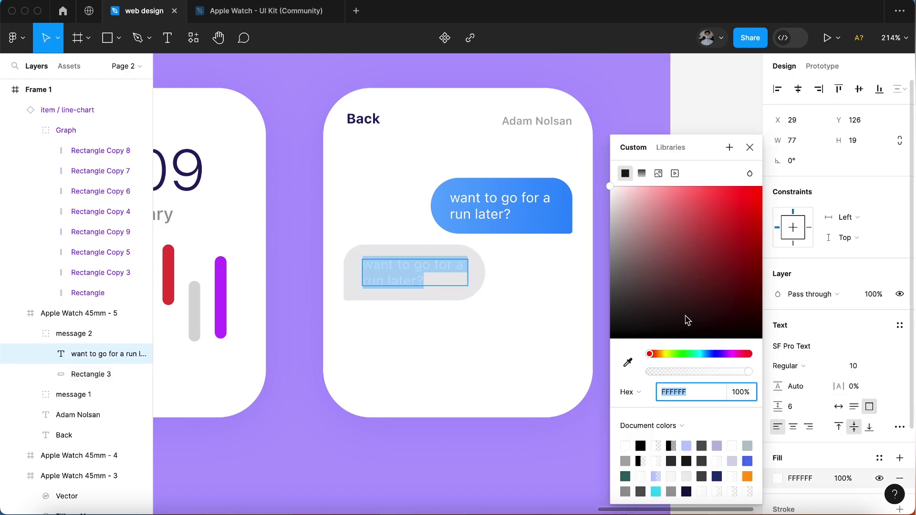
type("000000")
key("Return")
key("Escape")
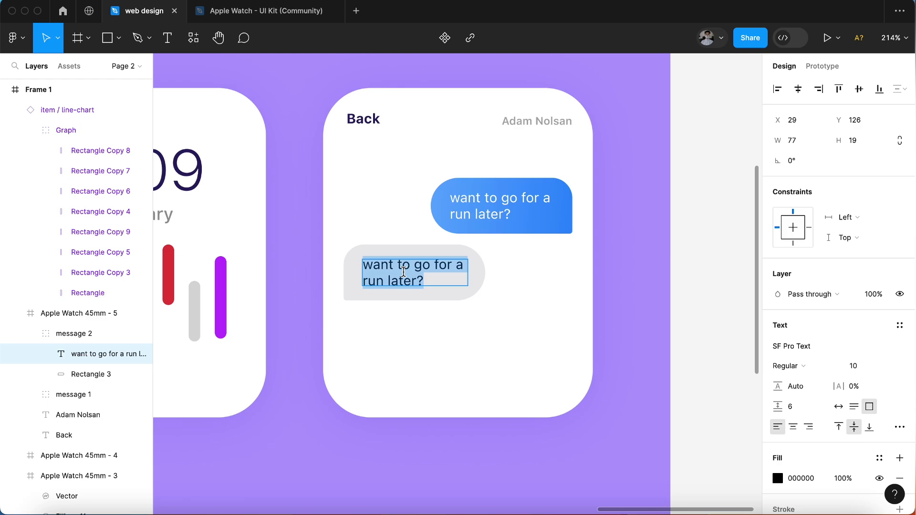
type("Ohh, come on...")
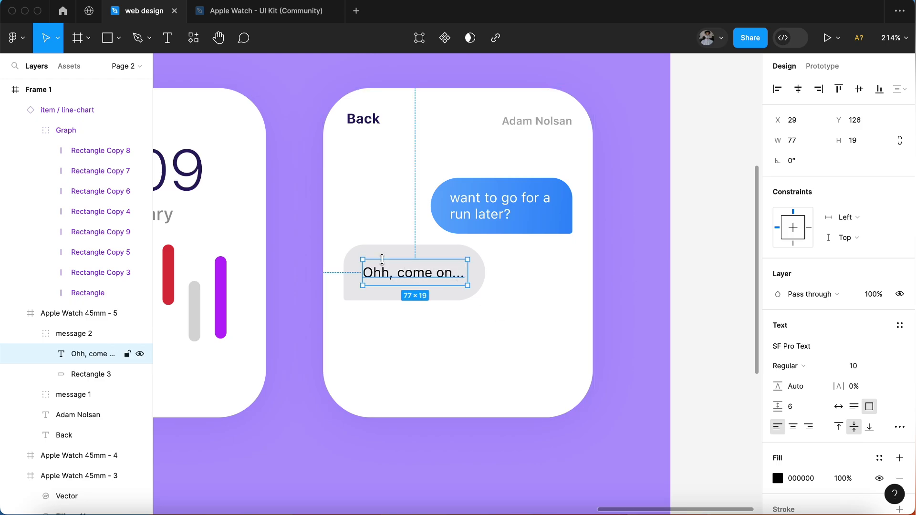
- Move the reply bubble slightly lower and lock the item / line-chart layer
left_click(31, 333)
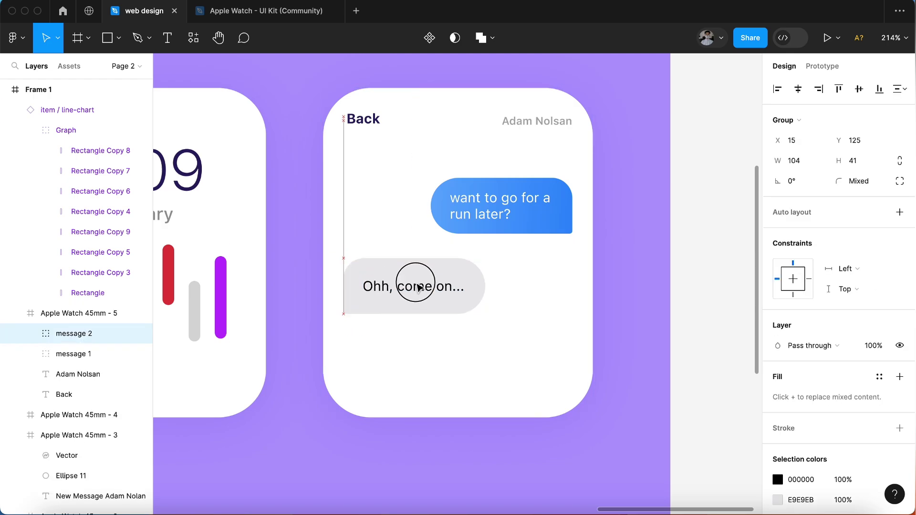
left_click_drag(414, 276, 414, 295)
left_click(31, 131)
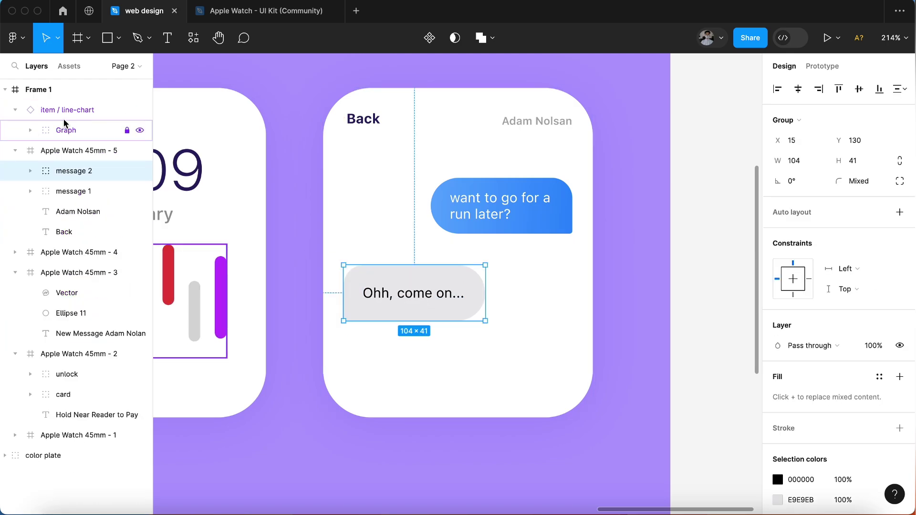
left_click(15, 110)
left_click(127, 110)
left_click(5, 90)
left_click(477, 340)
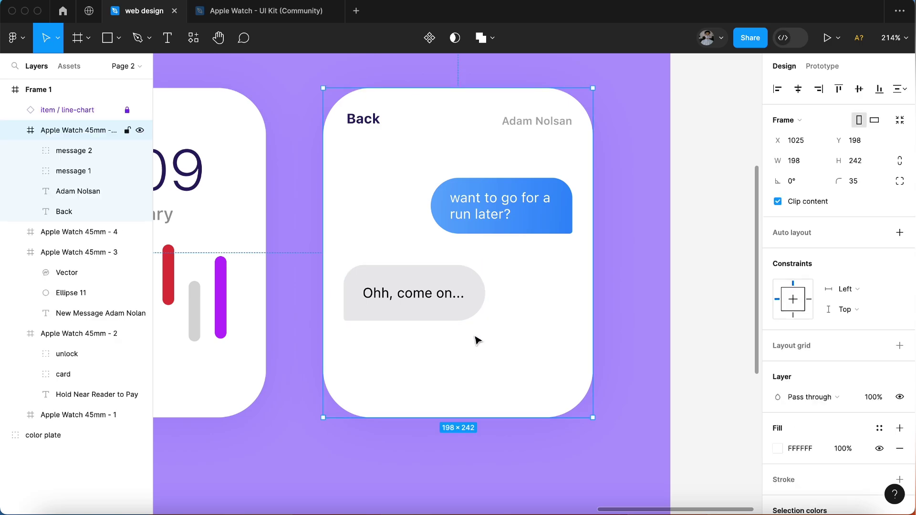
- Copy the play button and waveform from the UI Kit's 01.07 - Chat screen, returning to web design
scroll(477, 340, "down", 3)
left_click(262, 10)
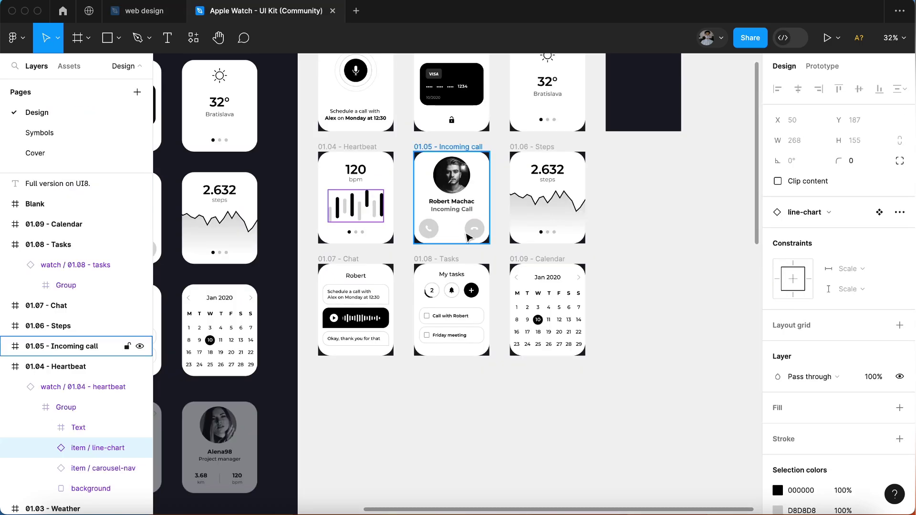
left_click(358, 323)
scroll(358, 323, "up", 5)
double_click(391, 315)
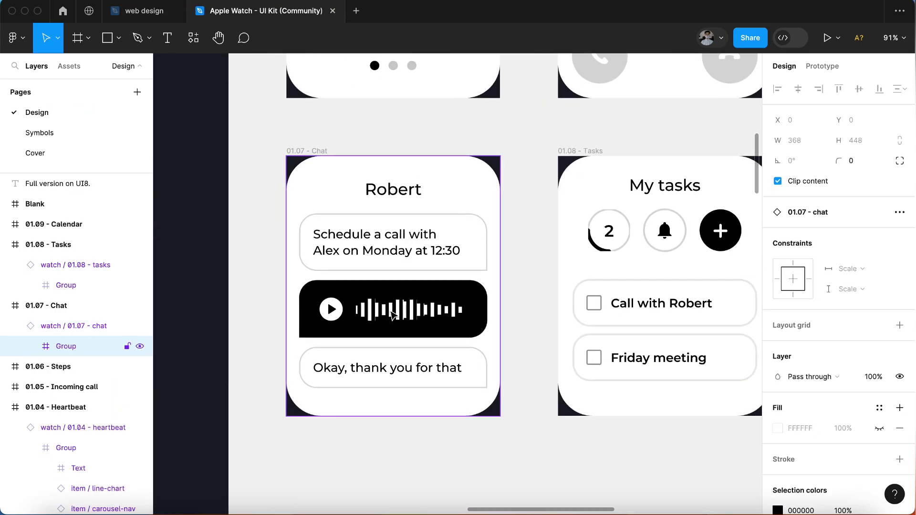
double_click(398, 325)
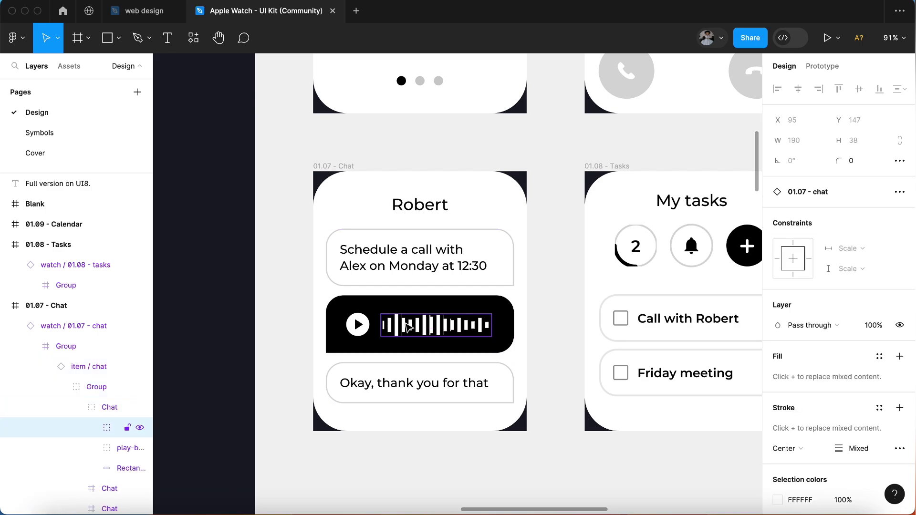
left_click(354, 326)
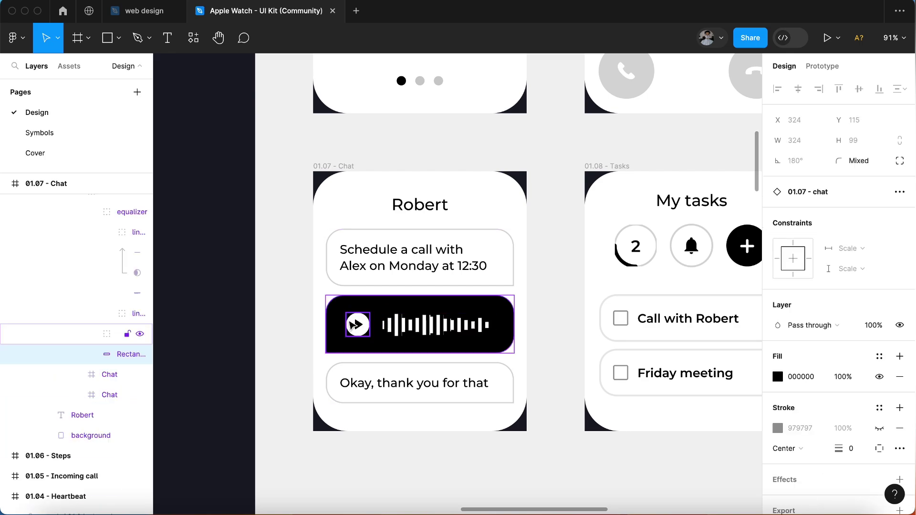
left_click(309, 306)
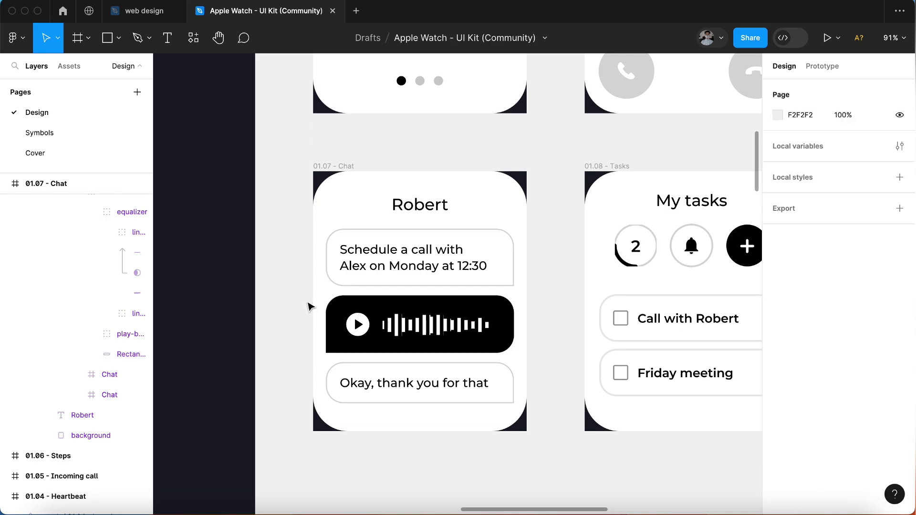
left_click_drag(309, 306, 417, 324)
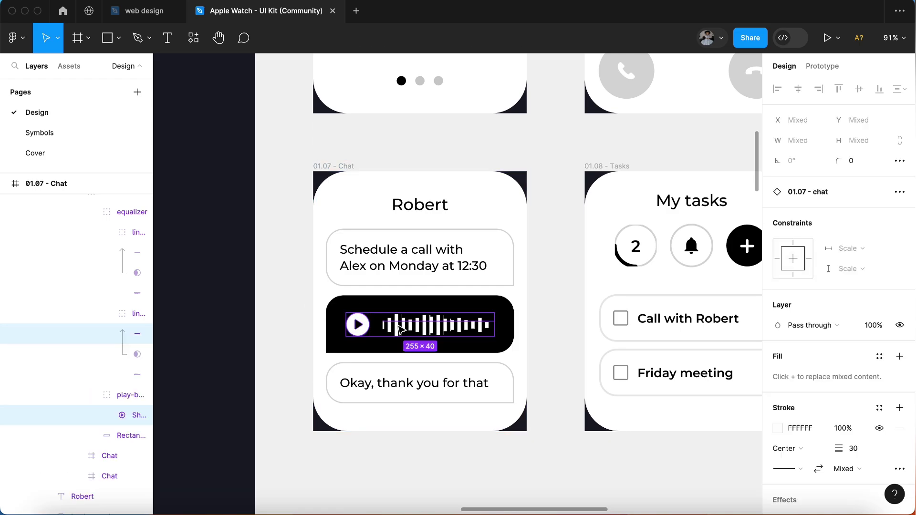
key("ctrl+shift+Tab")
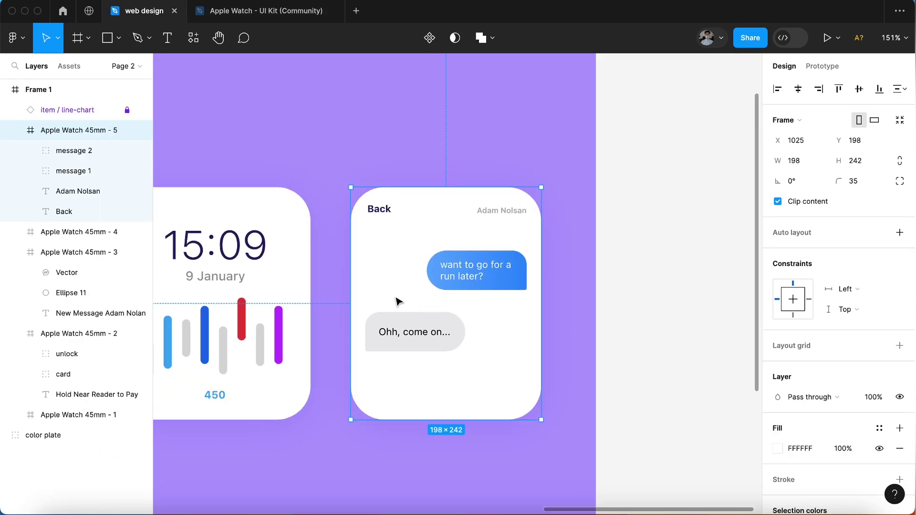
- Paste the play button and waveform, and make an empty, widened copy of the grey bubble
key("ctrl+v")
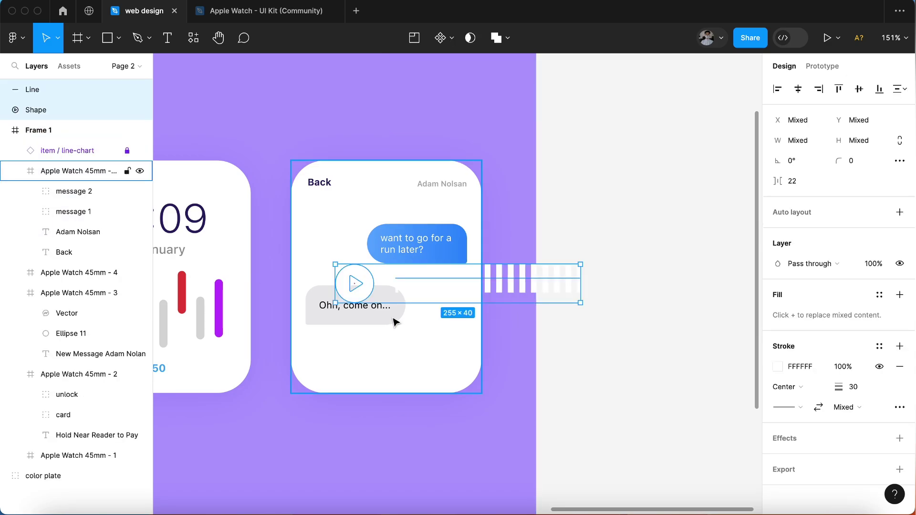
left_click_drag(372, 316, 364, 355, "alt")
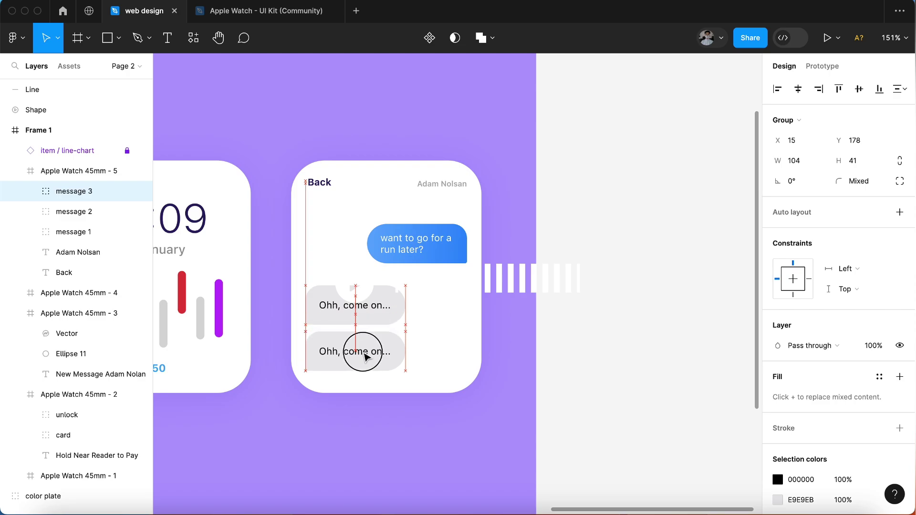
left_click(363, 310)
double_click(355, 306)
key("Delete")
left_click(372, 317)
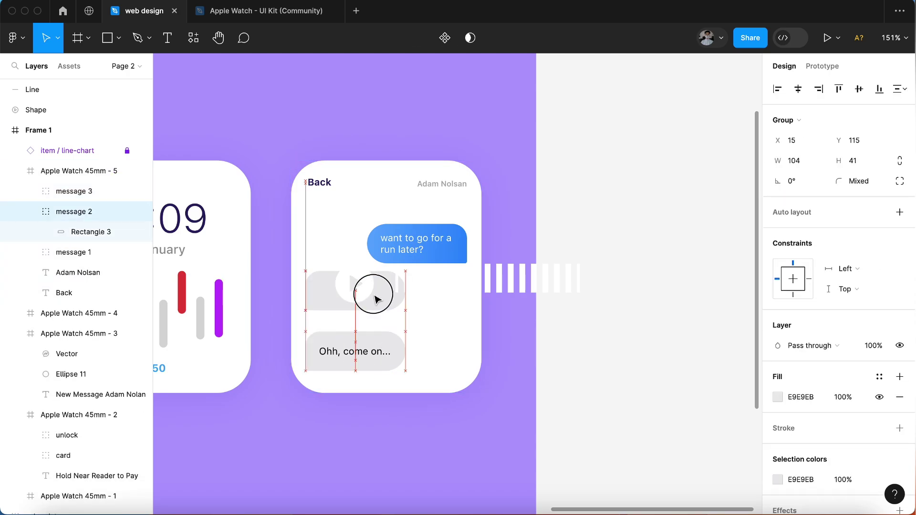
mouse_move(374, 318)
left_mouse_down()
mouse_move(374, 305)
mouse_move(446, 298)
mouse_move(430, 321)
left_mouse_up()
- Shrink the play button and waveform and move them into the empty grey bubble
left_click(452, 260)
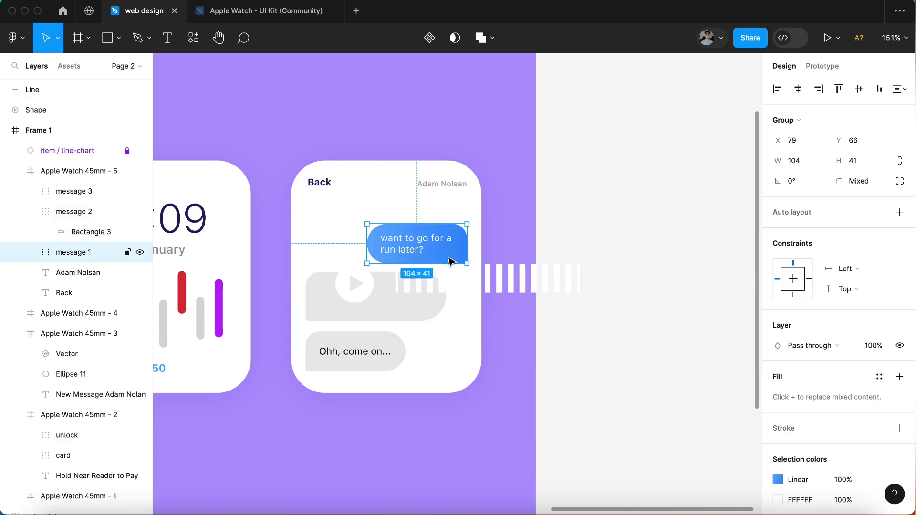
left_click(456, 287)
left_click(361, 286, "shift")
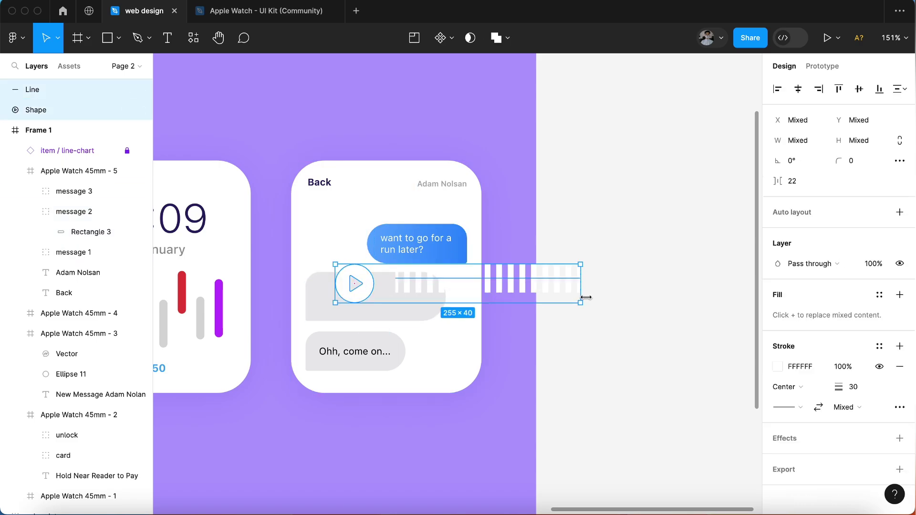
left_click_drag(581, 302, 466, 269)
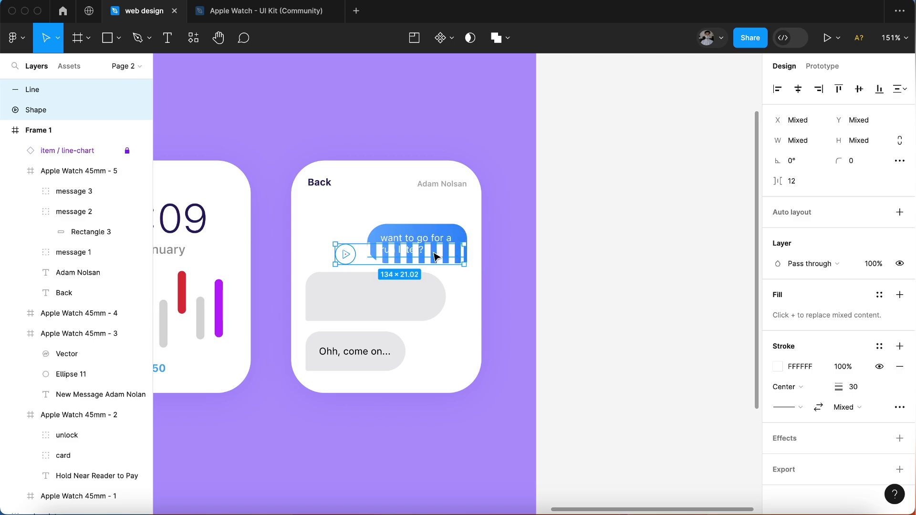
left_click_drag(435, 257, 409, 295)
scroll(409, 296, "up", 5)
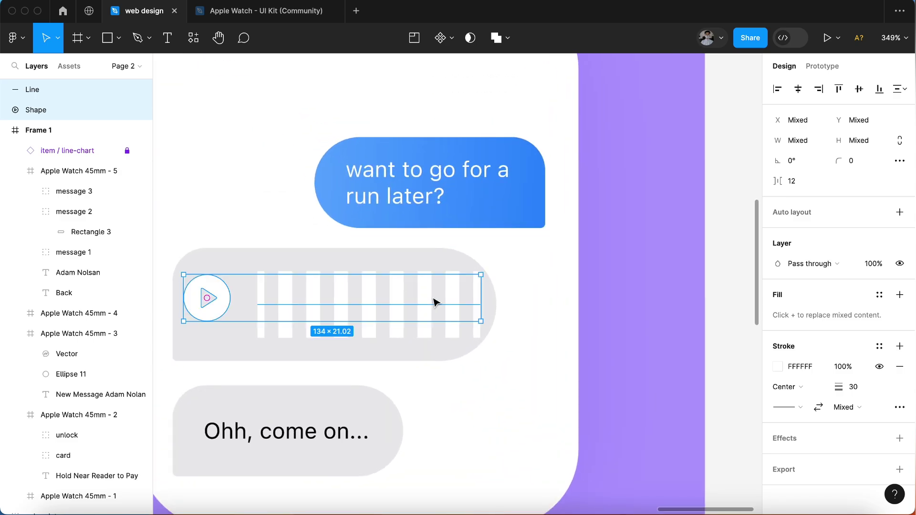
- Select only the play button and waveform and scale them down to 116×18.2
left_click(453, 321)
double_click(362, 301)
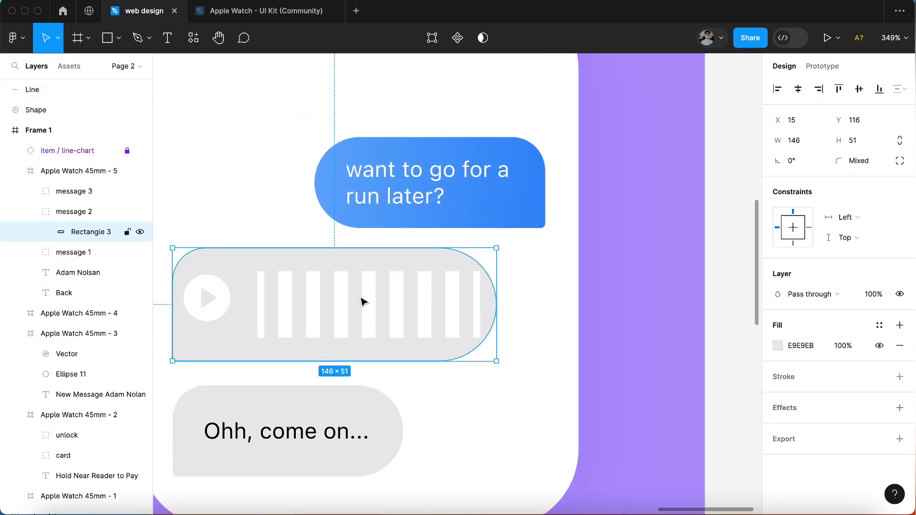
key("Escape")
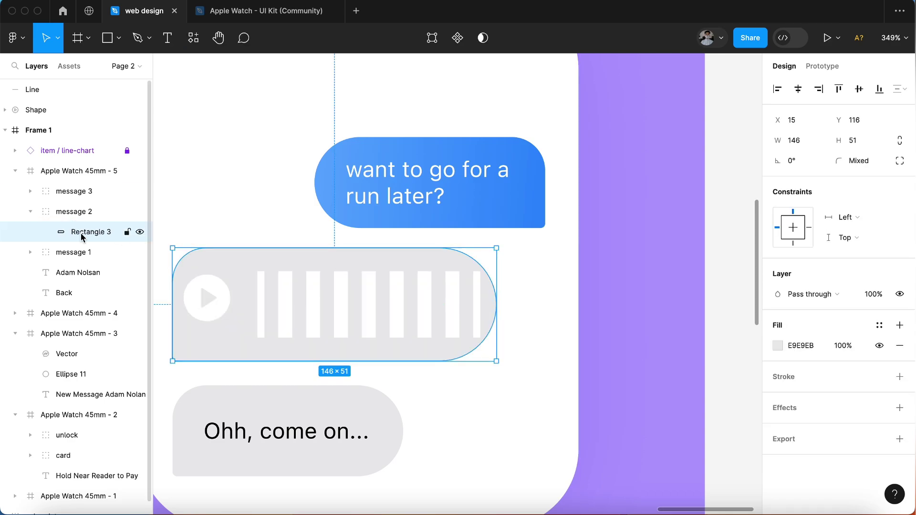
double_click(332, 306)
key("Escape")
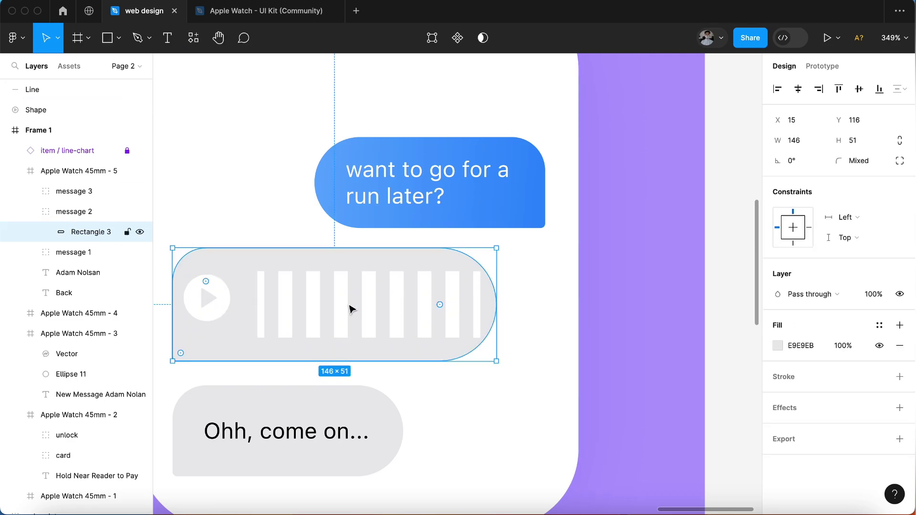
left_click(210, 298, "shift")
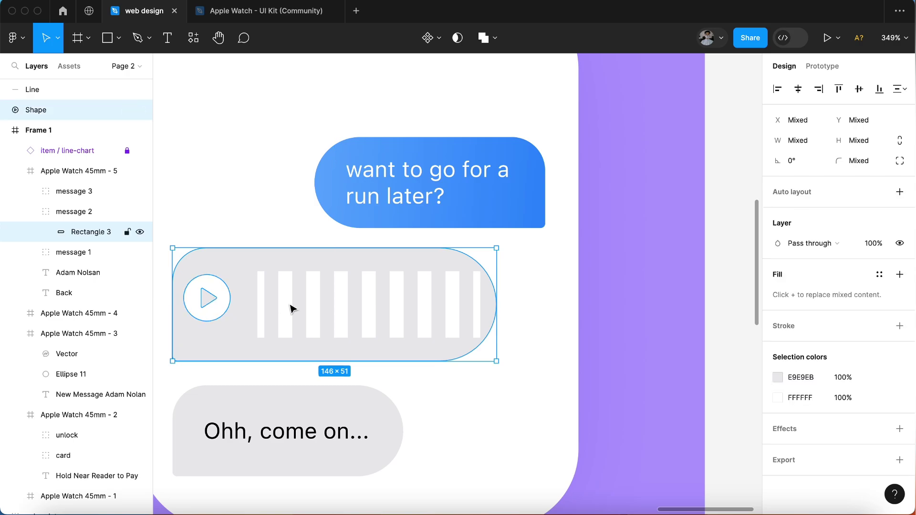
left_click(306, 305, "shift")
left_click(305, 290, "shift")
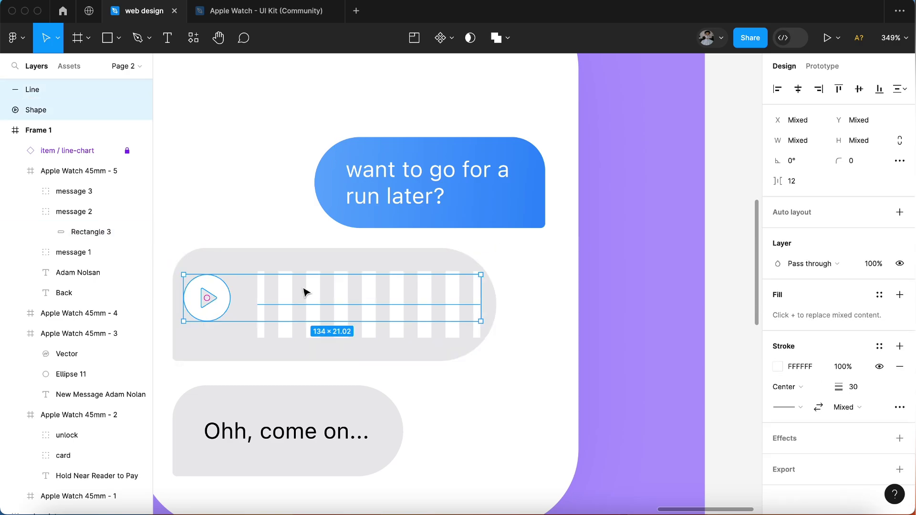
mouse_move(478, 319)
left_mouse_down()
mouse_move(420, 292)
mouse_move(440, 302)
left_mouse_up()
- Set the waveform line's stroke to the message bubble blue with the eyedropper
left_click(379, 296)
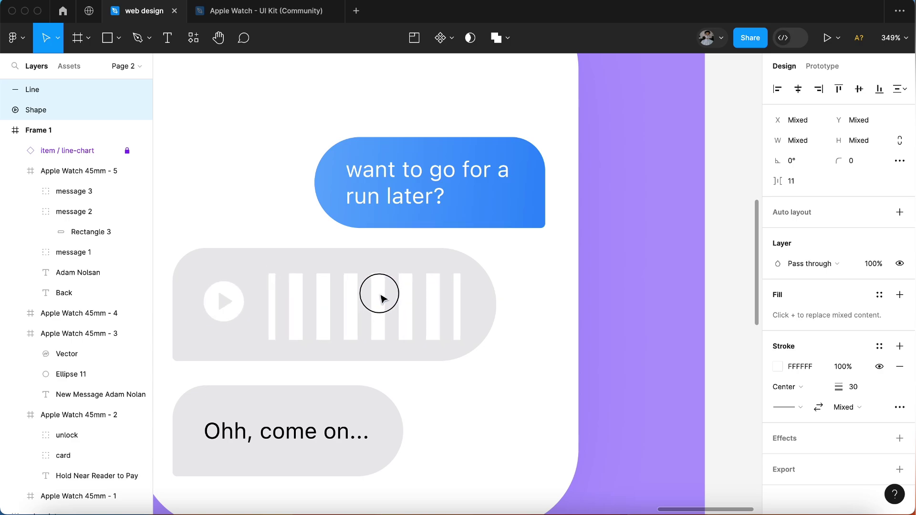
double_click(294, 299)
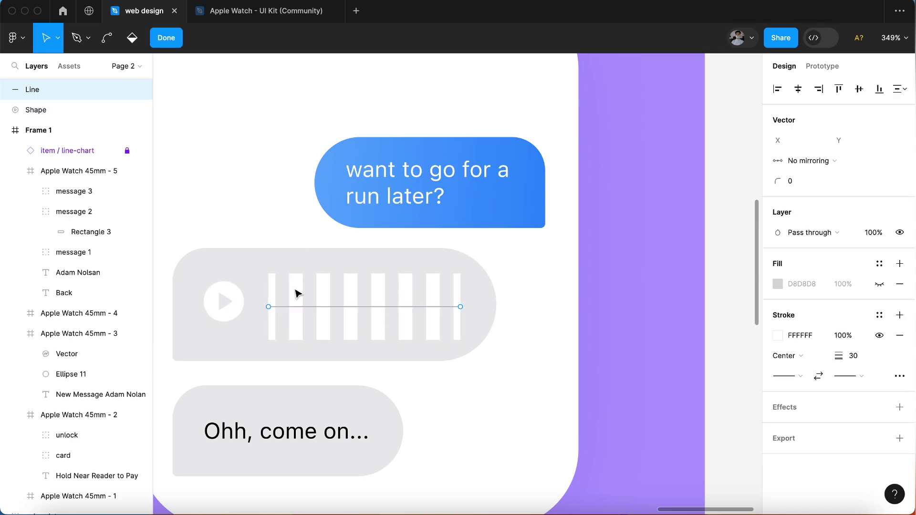
key("Escape")
scroll(297, 287, "down", 3)
left_click(345, 310)
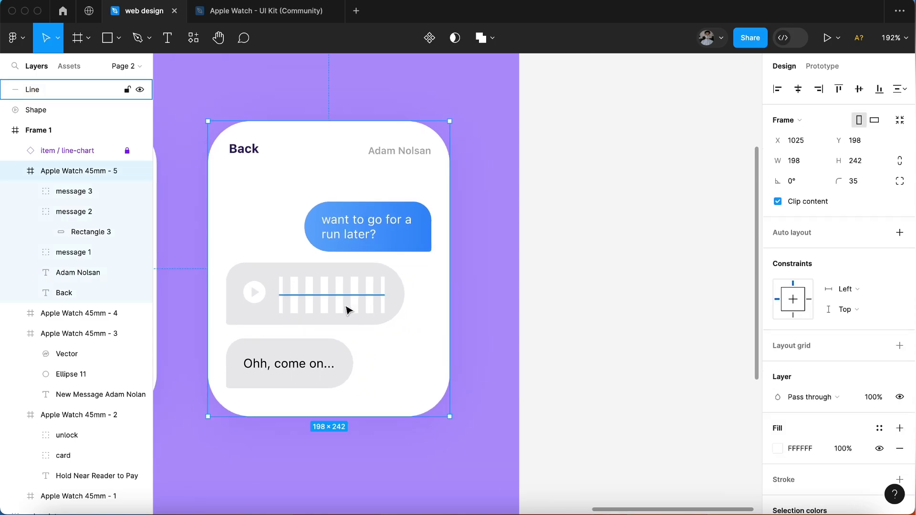
left_click(780, 318)
left_click(628, 361)
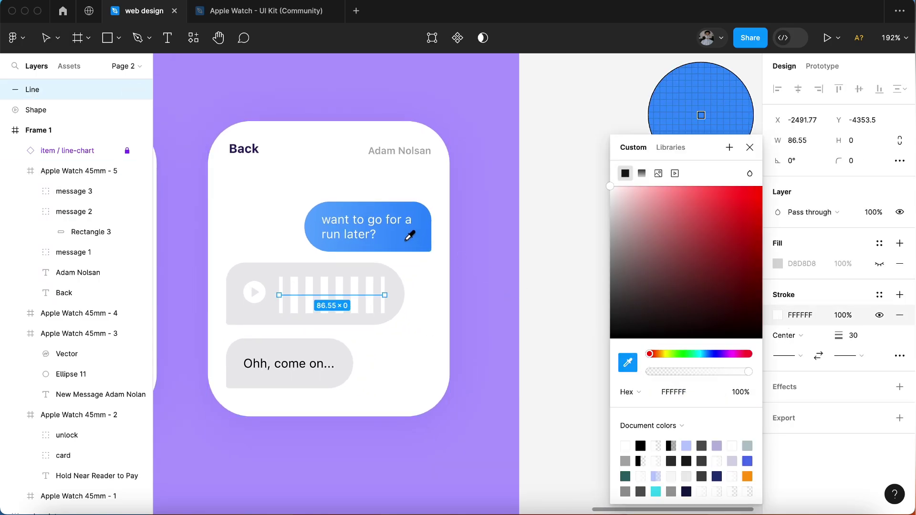
left_click(409, 236)
- Fill the play button with the same sampled bubble blue
left_click(35, 110)
left_click(777, 264)
left_click(628, 359)
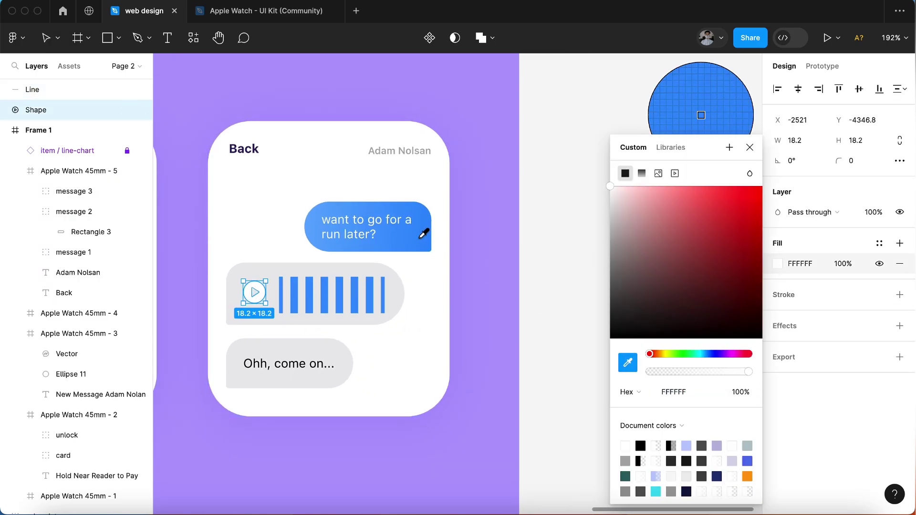
left_click(423, 234)
key("Escape")
key("Escape")
scroll(438, 304, "down", 3)
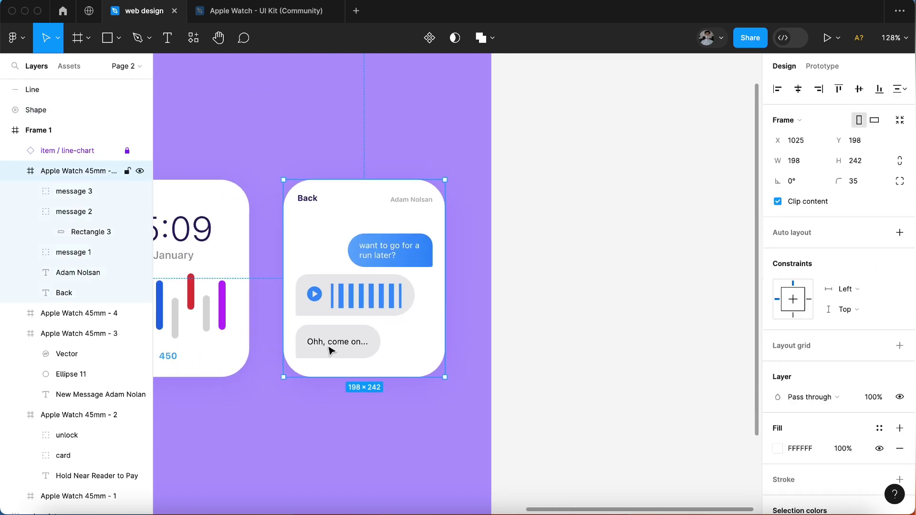
- Delete the grey 'Ohh, come on...' reply text and its bubble
scroll(330, 351, "up", 5)
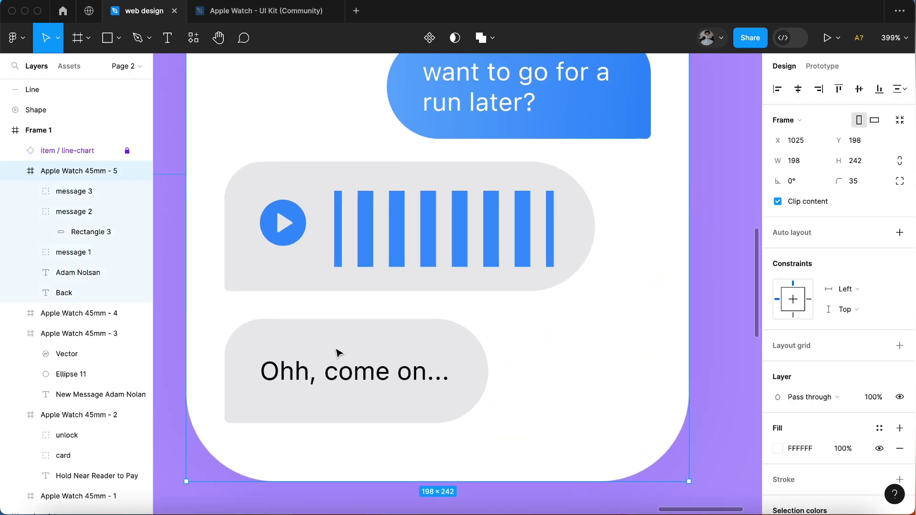
left_click(338, 353)
scroll(539, 359, "up", 3)
mouse_move(539, 359)
left_mouse_down()
mouse_move(435, 358)
mouse_move(394, 389)
left_mouse_up()
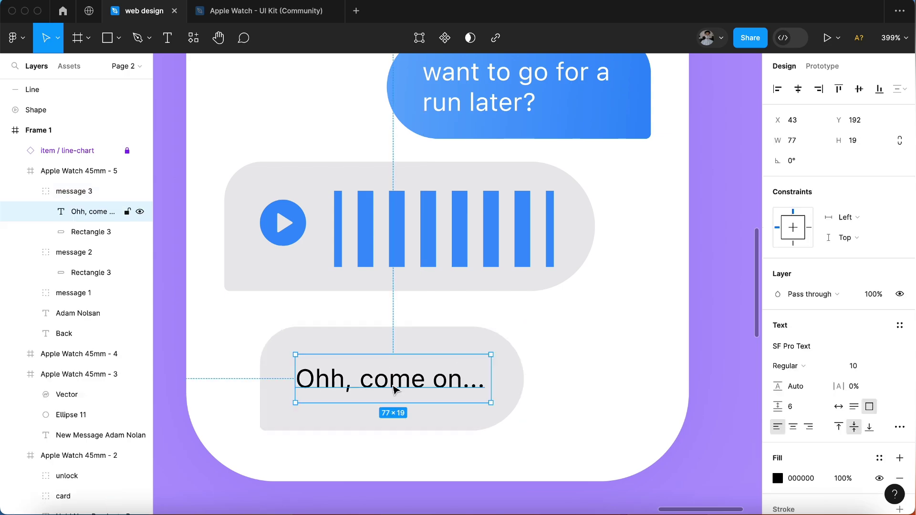
key("Delete")
left_click(431, 365)
key("Delete")
- Copy the blue bubble below the voice message, retype 'Ohh, come on...' and make it white (FFFFFF)
left_click(598, 115)
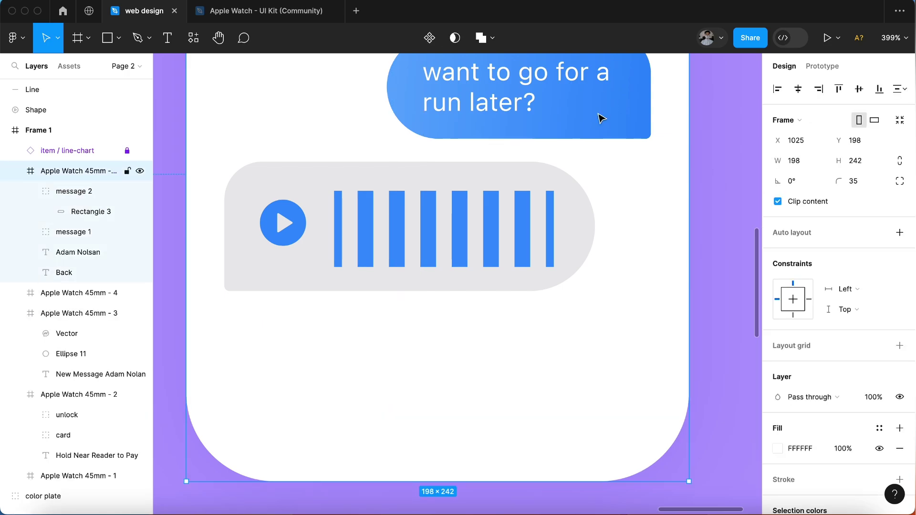
left_click_drag(582, 116, 577, 392)
double_click(513, 365)
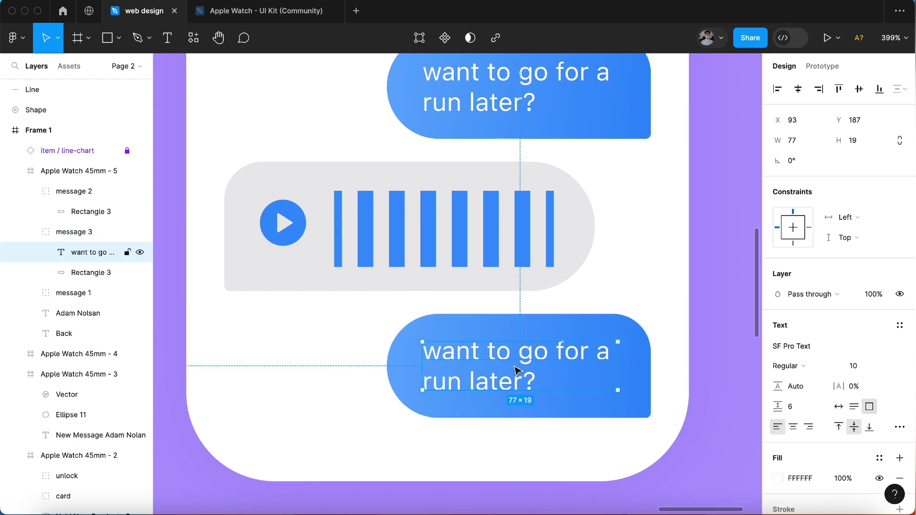
type("Ohh, come on...")
left_click(777, 478)
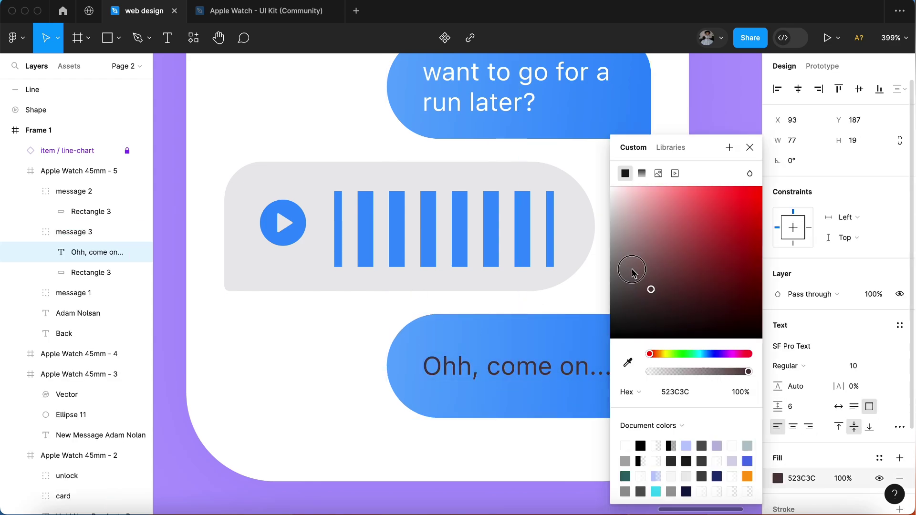
left_click_drag(631, 272, 622, 178)
left_click(591, 385)
left_click_drag(566, 369, 570, 374)
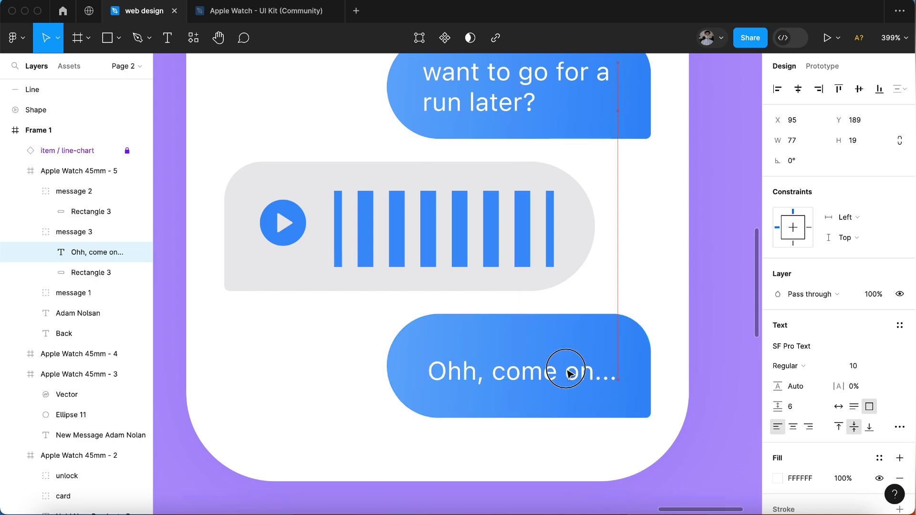
- Duplicate the New Message watch card below the row
left_click(650, 286)
scroll(650, 286, "down", 5)
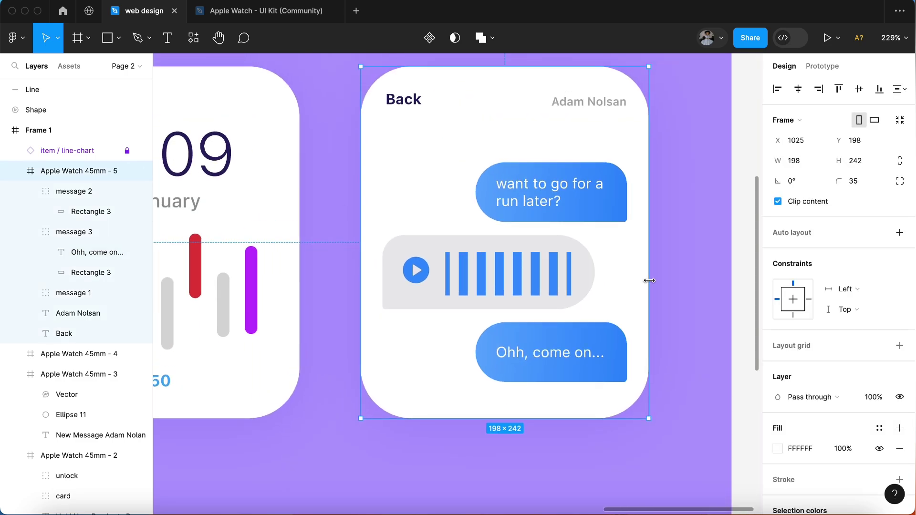
scroll(649, 281, "down", 5)
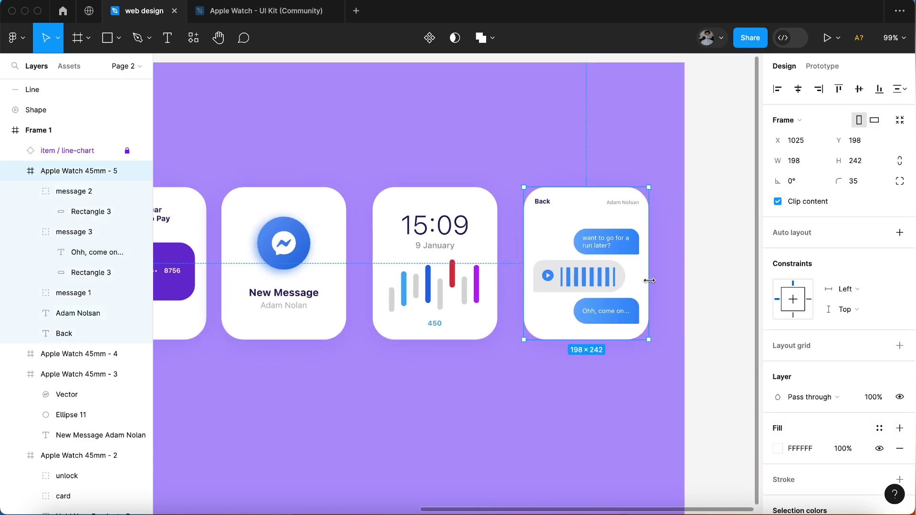
left_click(520, 418)
scroll(521, 418, "left", 3)
scroll(521, 418, "left", 3)
scroll(520, 418, "down", 3)
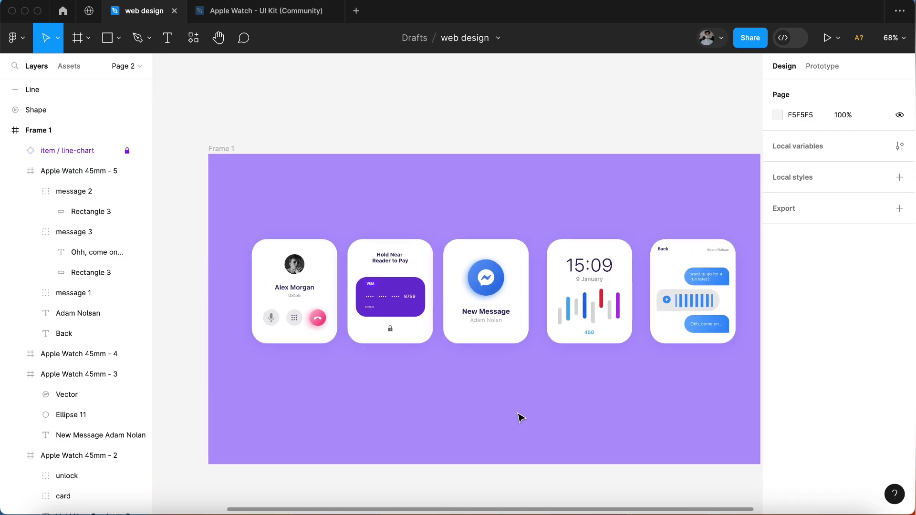
scroll(475, 240, "up", 5)
left_click(475, 240)
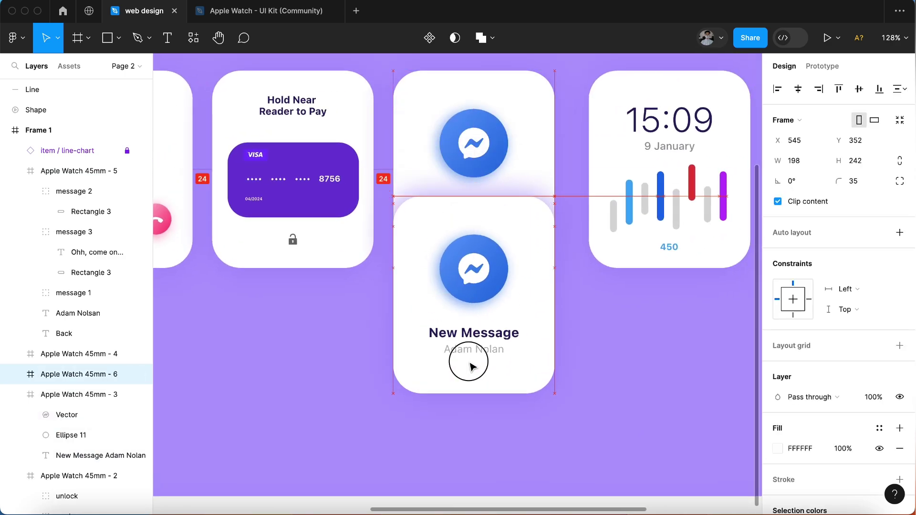
left_click_drag(474, 240, 474, 446)
- Delete the Messenger icon and its blue circle from the copied card
left_click(490, 356)
scroll(490, 356, "up", 5)
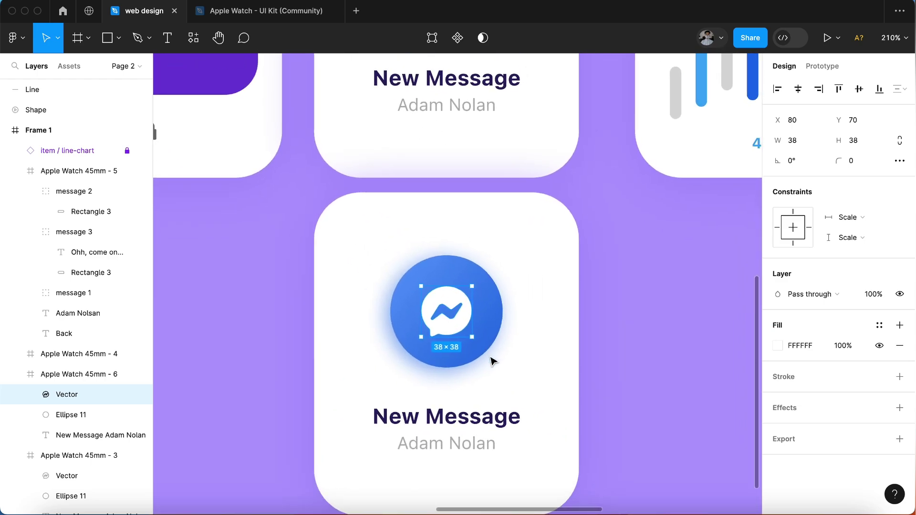
key("ctrl+Tab")
scroll(474, 234, "down", 3)
scroll(525, 234, "down", 1)
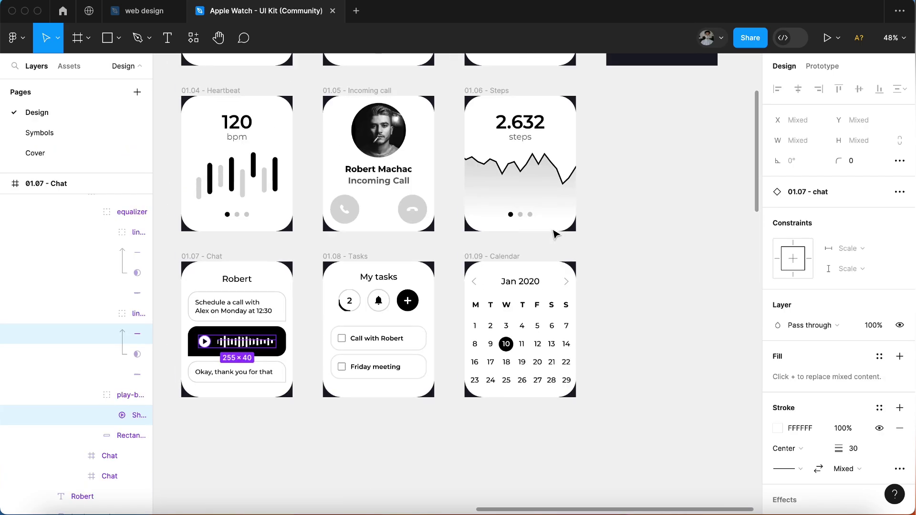
scroll(556, 233, "up", 3)
scroll(556, 234, "left", 2)
left_click(140, 11)
key("Delete")
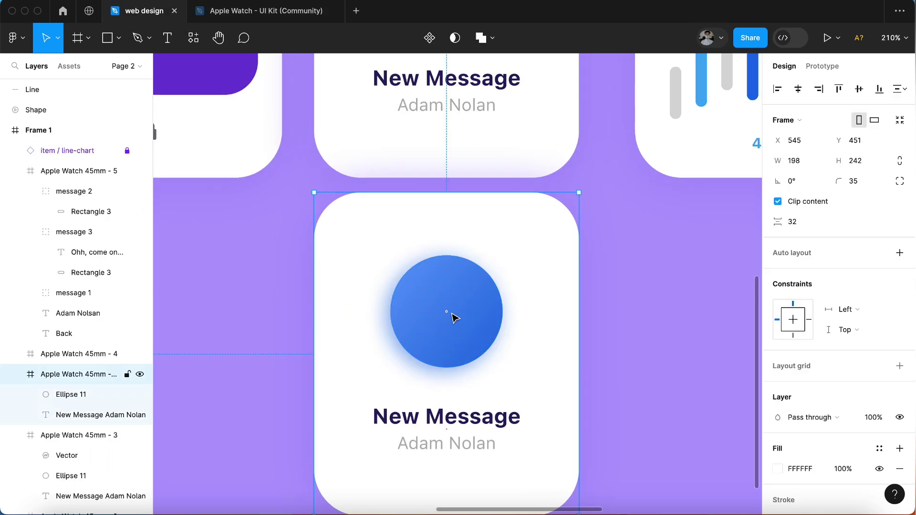
key("Delete")
key("Delete")
- Open the iOS 15 UI Kit for Figma file in a new tab
left_click(358, 9)
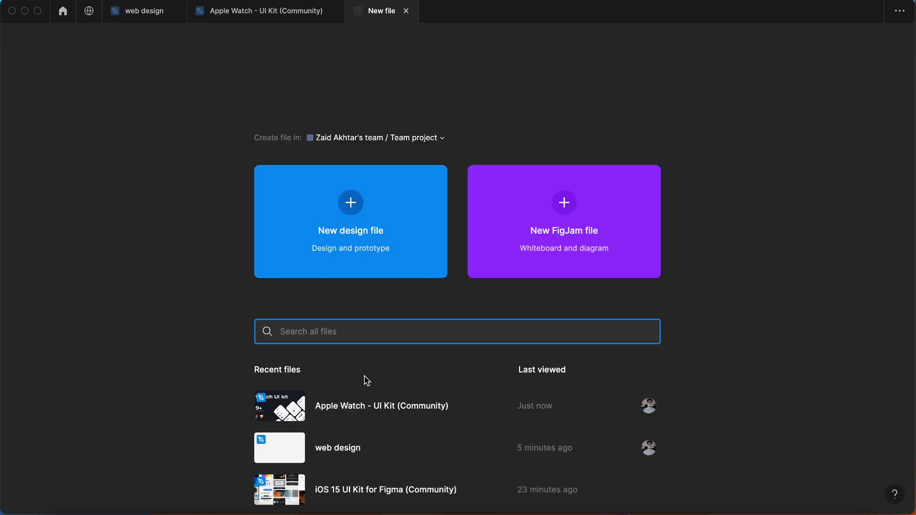
scroll(364, 380, "down", 1)
left_click(347, 435)
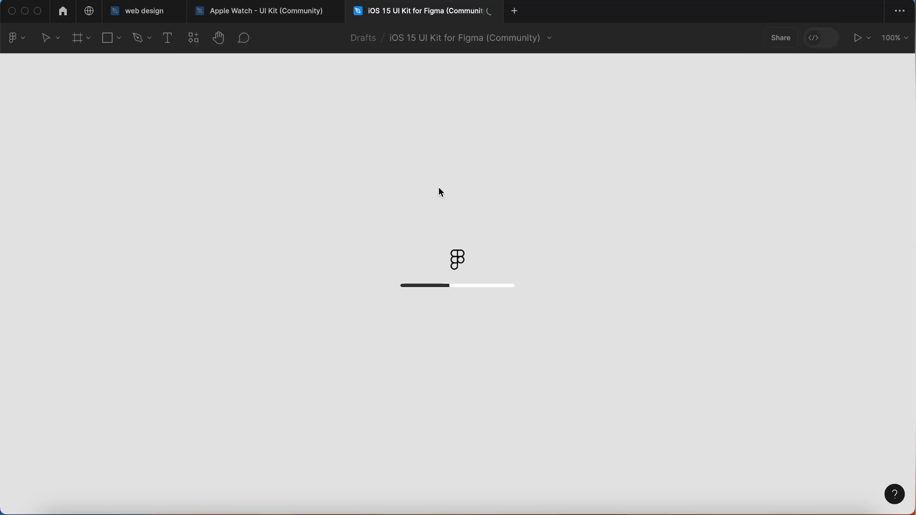
- Select the light Calendar variant under Date Picker and return to the web design file
scroll(537, 284, "up", 3)
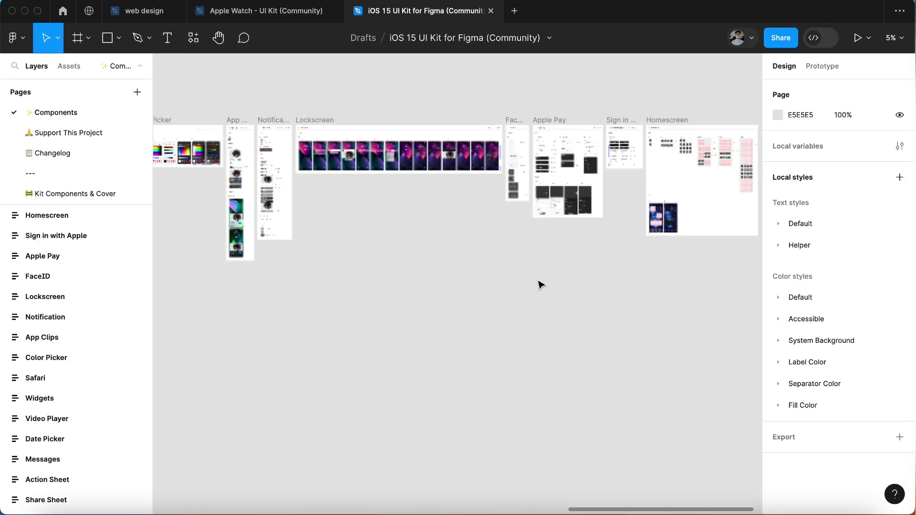
scroll(538, 284, "up", 3)
scroll(537, 284, "up", 3)
scroll(539, 284, "up", 3)
scroll(539, 285, "left", 5)
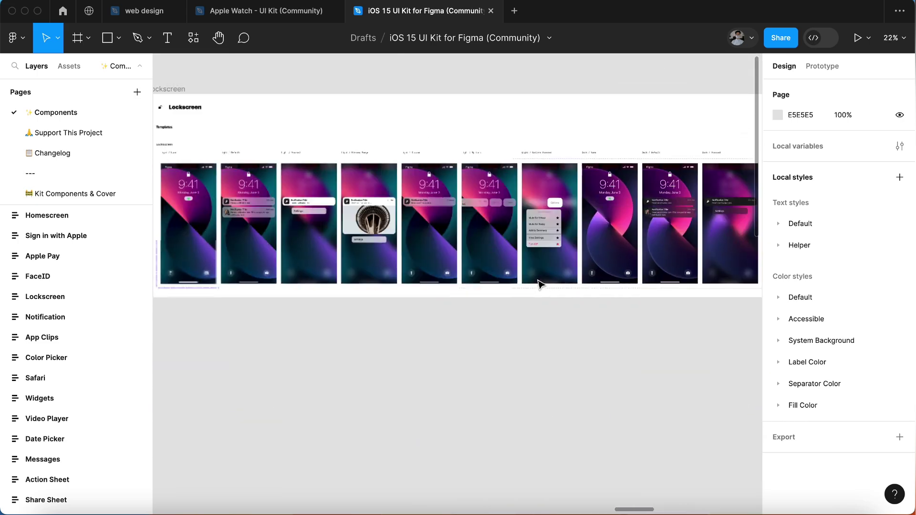
scroll(539, 285, "left", 5)
scroll(540, 285, "left", 5)
scroll(539, 284, "left", 5)
scroll(539, 285, "left", 5)
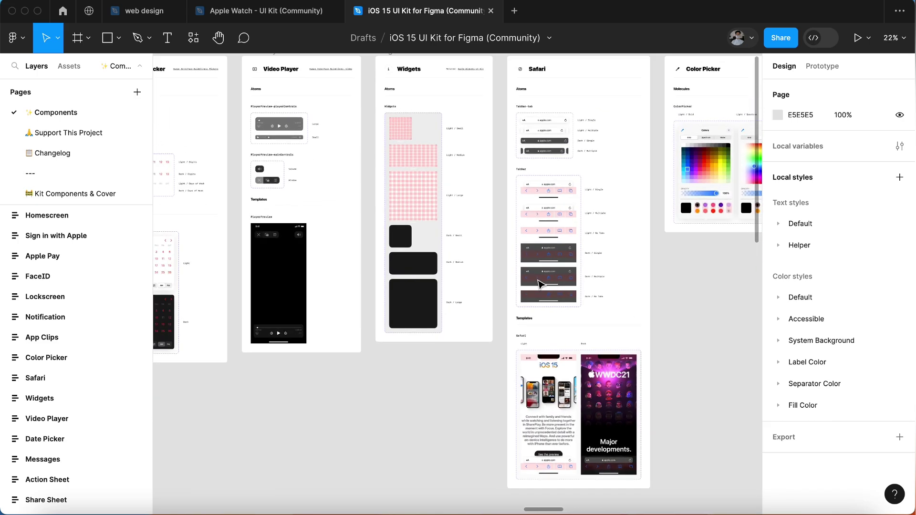
scroll(357, 284, "up", 3)
scroll(358, 284, "up", 2)
left_click(358, 284)
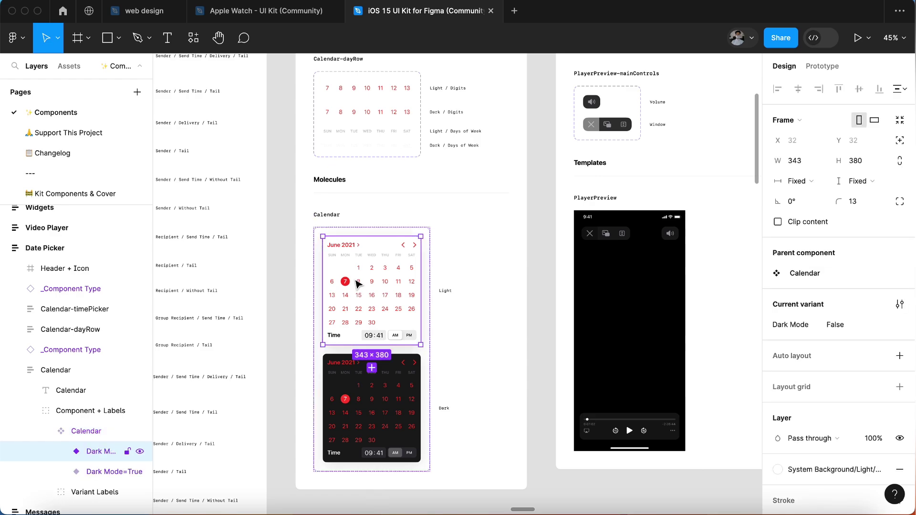
left_click(143, 10)
- Paste the Calendar and place it under the New Message screen
key("ctrl+v")
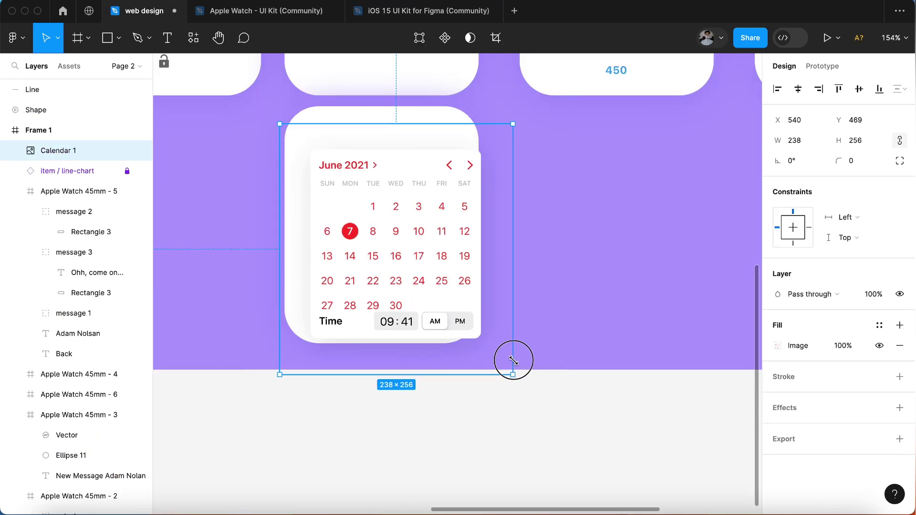
left_click_drag(442, 276, 432, 256)
scroll(432, 256, "down", 1)
left_click(566, 259)
scroll(566, 260, "down", 5)
scroll(566, 260, "up", 1)
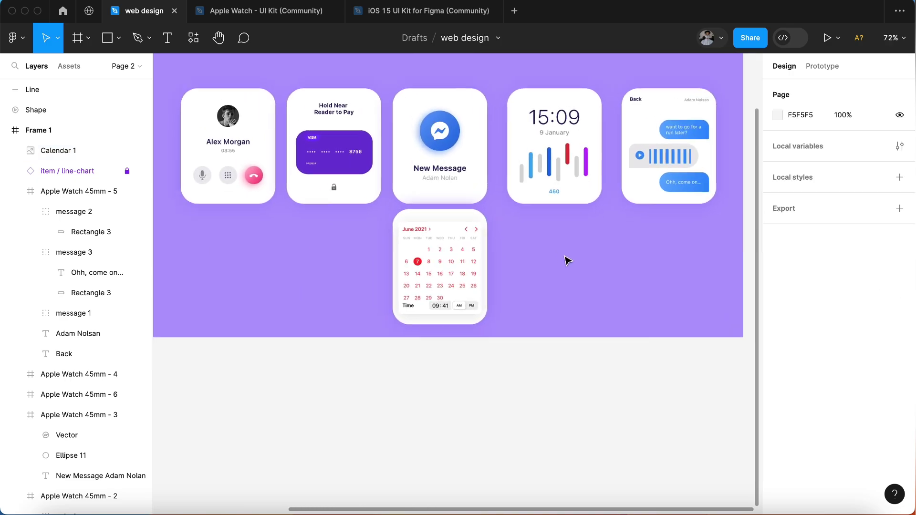
scroll(435, 195, "up", 4)
- Crop the calendar image to 167×190 by pulling in its right and bottom edges
double_click(435, 195)
scroll(458, 191, "down", 1)
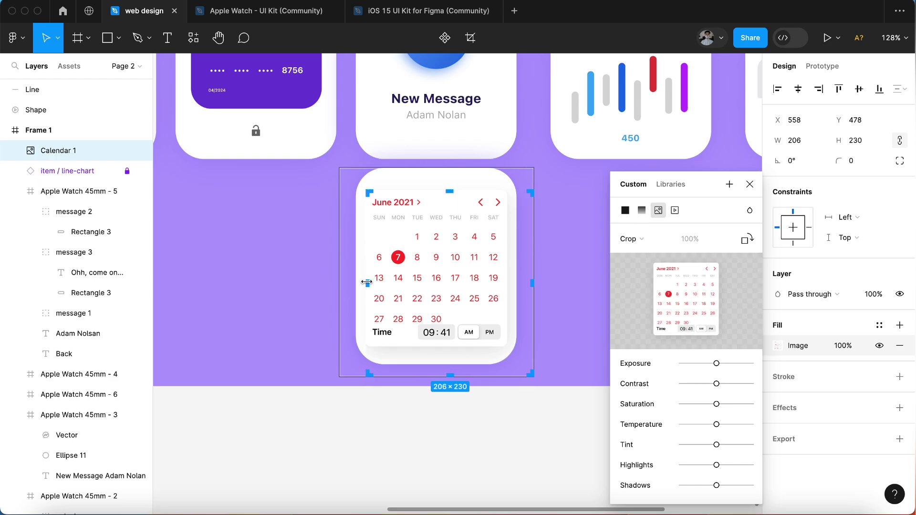
key("shift+2")
left_click_drag(624, 155, 560, 156)
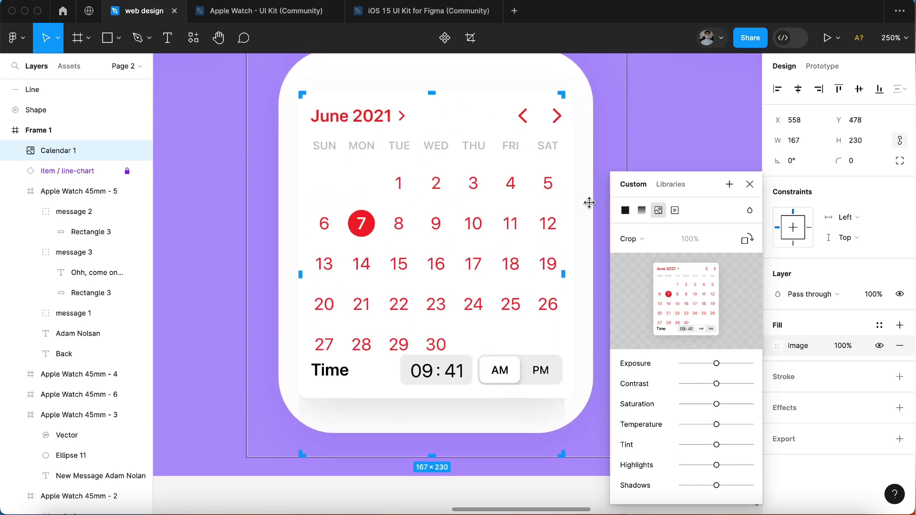
left_click_drag(438, 411, 436, 394)
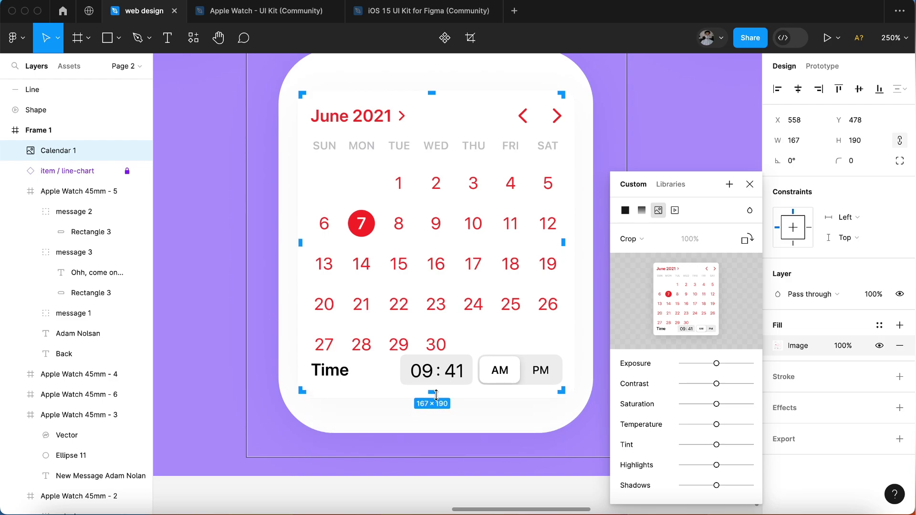
left_click(749, 184)
scroll(586, 206, "down", 5)
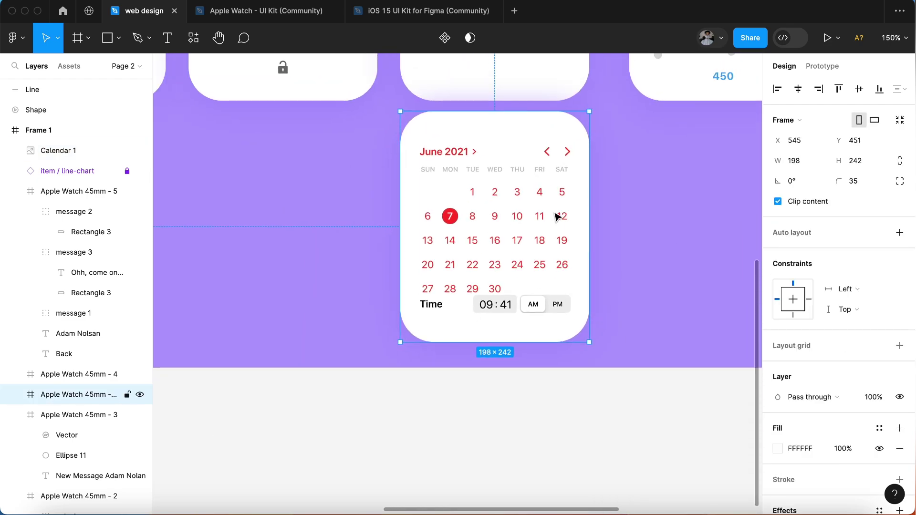
left_click(611, 246)
scroll(610, 245, "down", 5)
scroll(609, 246, "down", 5)
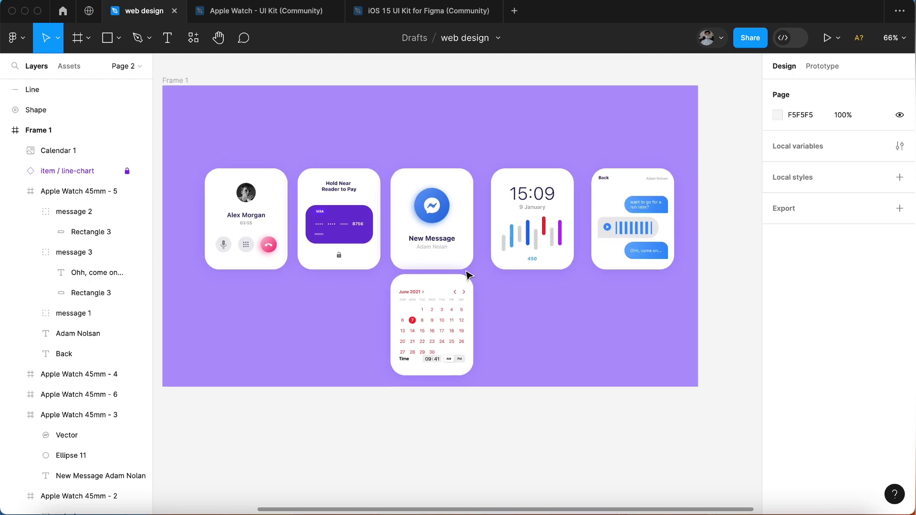
scroll(690, 329, "up", 1)
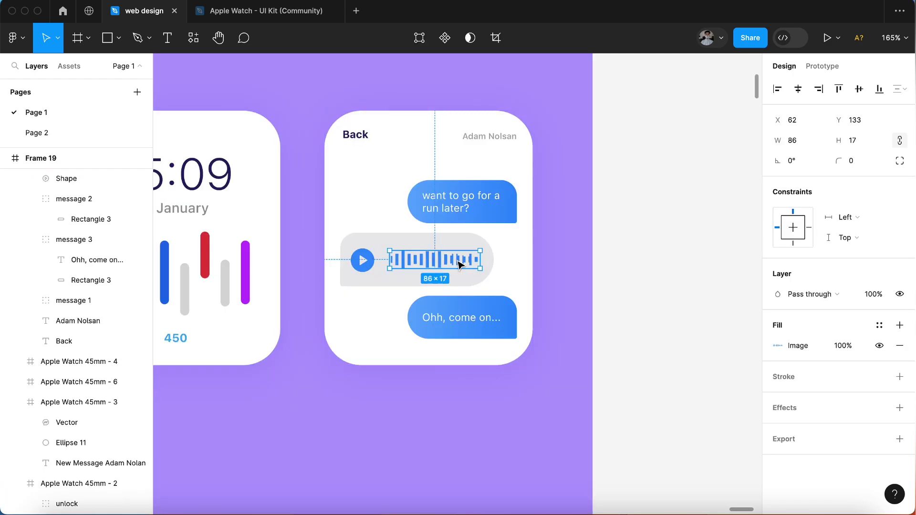
- Enlarge the equalizer 1 waveform to 101×20
scroll(459, 264, "up", 5)
left_click_drag(519, 276, 470, 262)
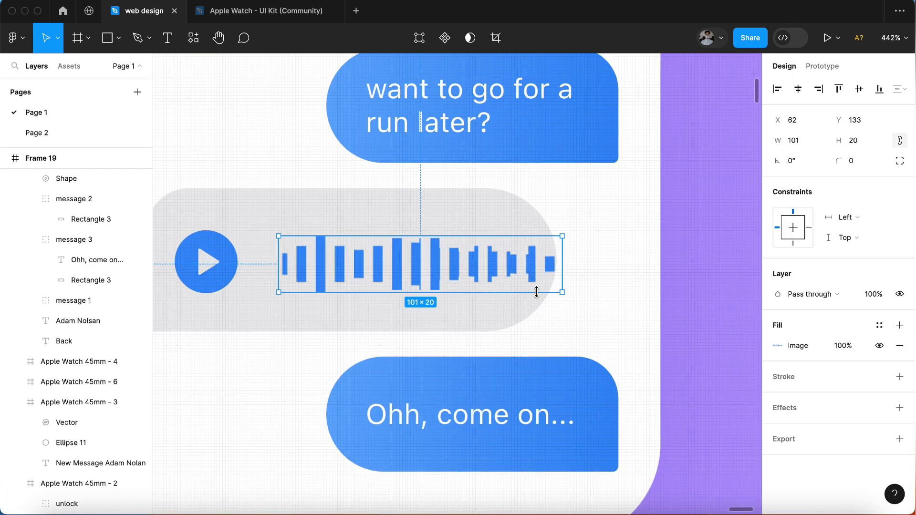
scroll(470, 263, "down", 4)
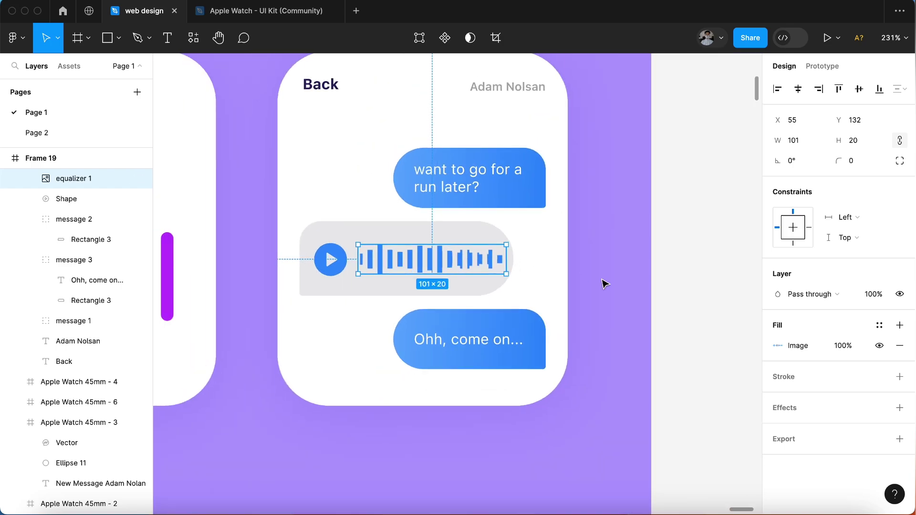
left_click(603, 284)
- Group equalizer 1 with the Shape play button and name the group voice
left_click(49, 177)
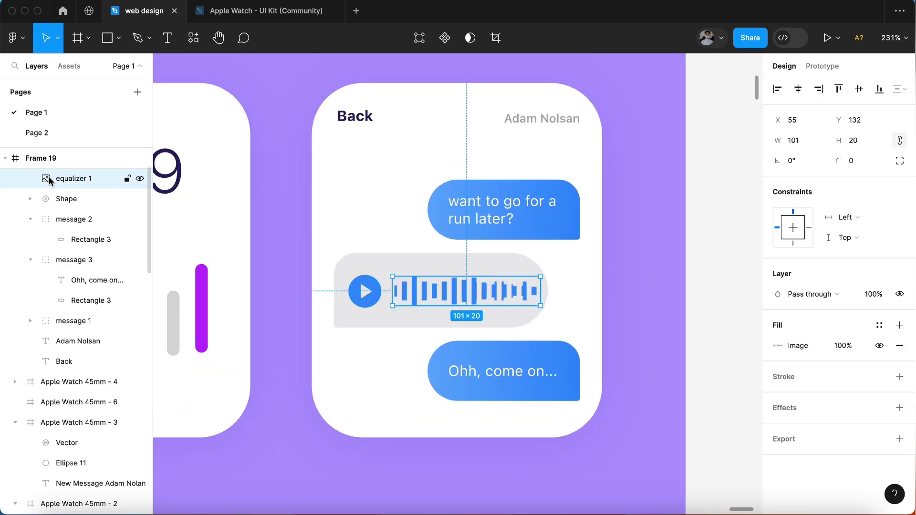
left_click(64, 198, "shift")
key("ctrl+g")
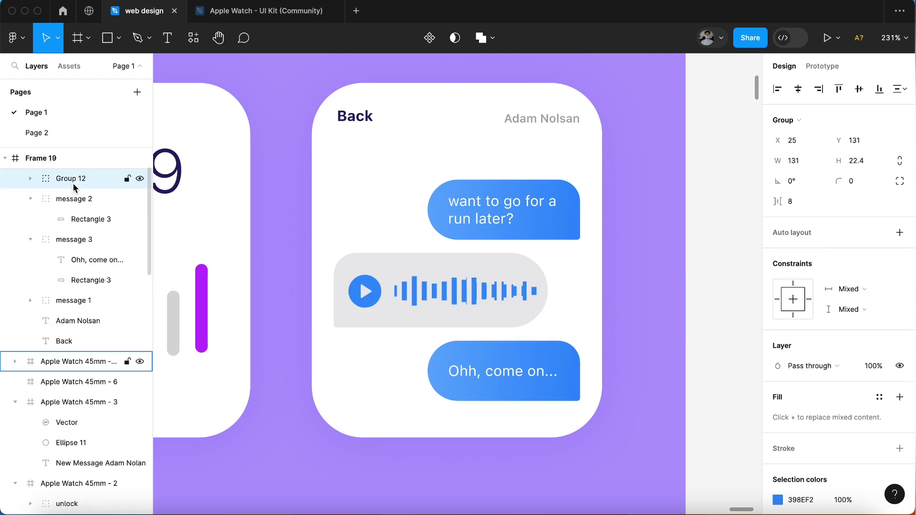
double_click(76, 178)
type("voice")
key("Return")
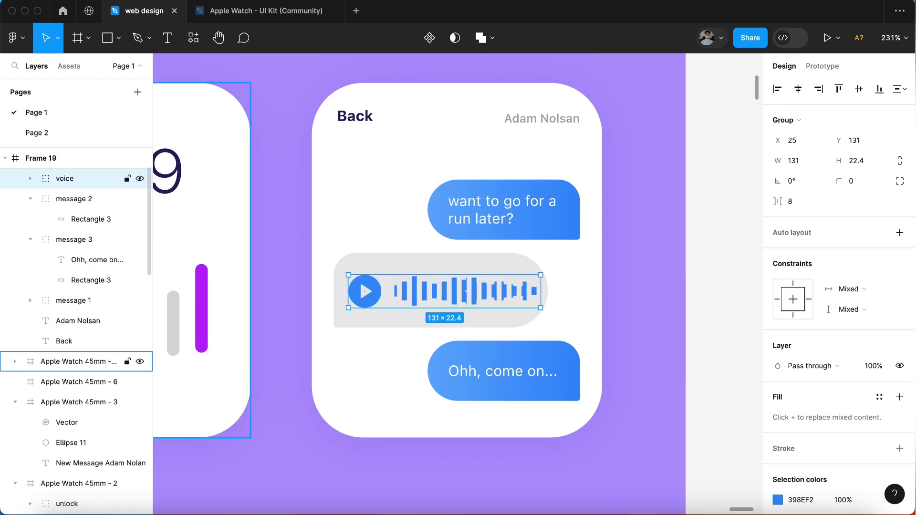
- Group voice with the message 2 bubble and name the group message 2
left_click(68, 200, "shift")
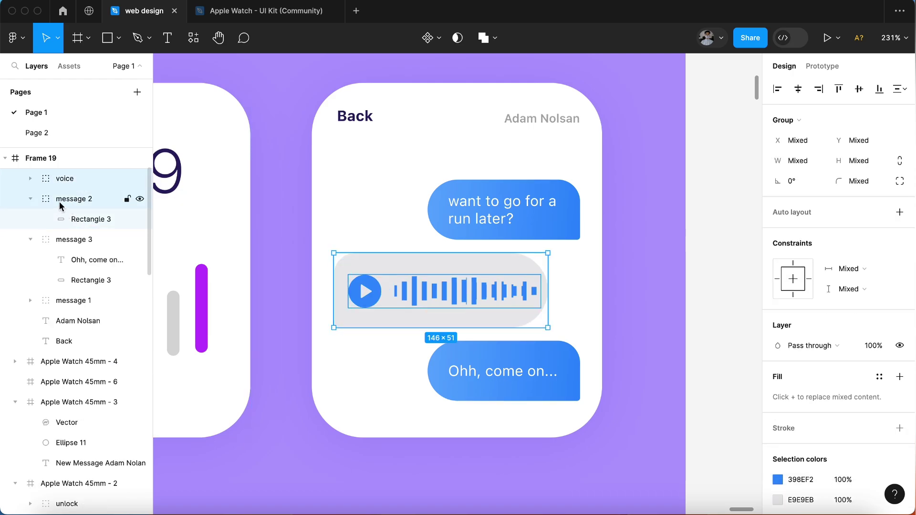
key("ctrl+g")
type("message")
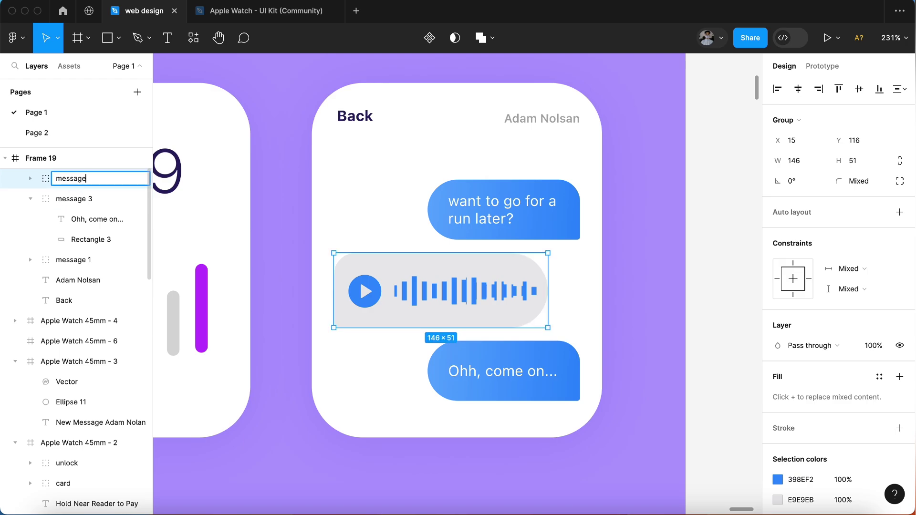
type(" 2")
key("Return")
- Group message 1, message 2 and message 3 into one group named messages
left_click(78, 200)
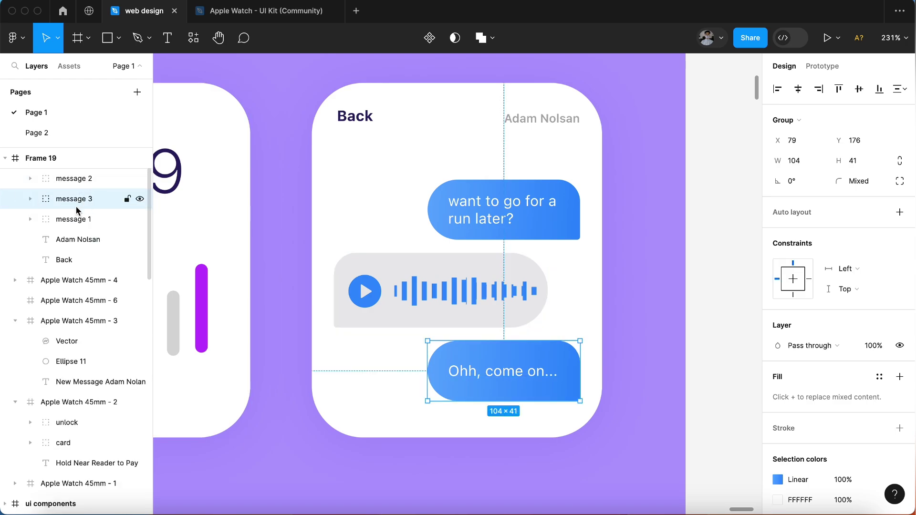
left_click(70, 223, "shift")
left_click(72, 179, "shift")
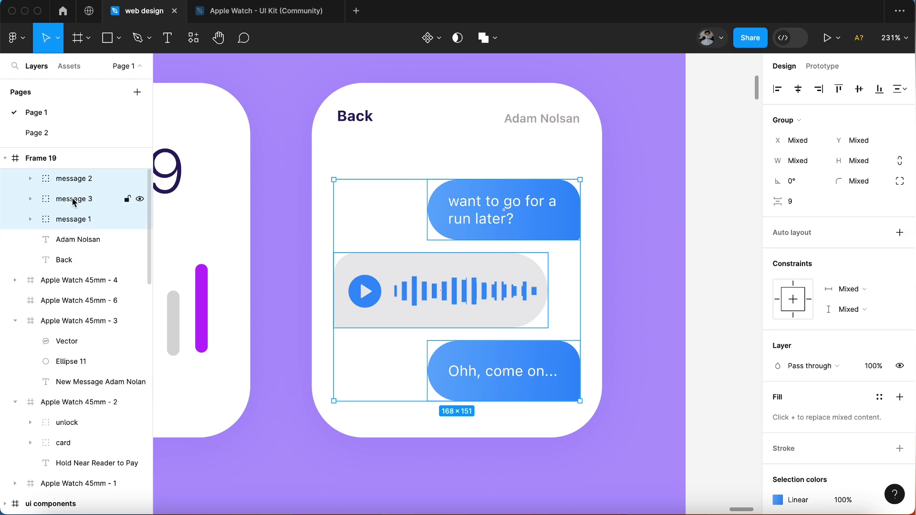
key("ctrl+g")
type("messages")
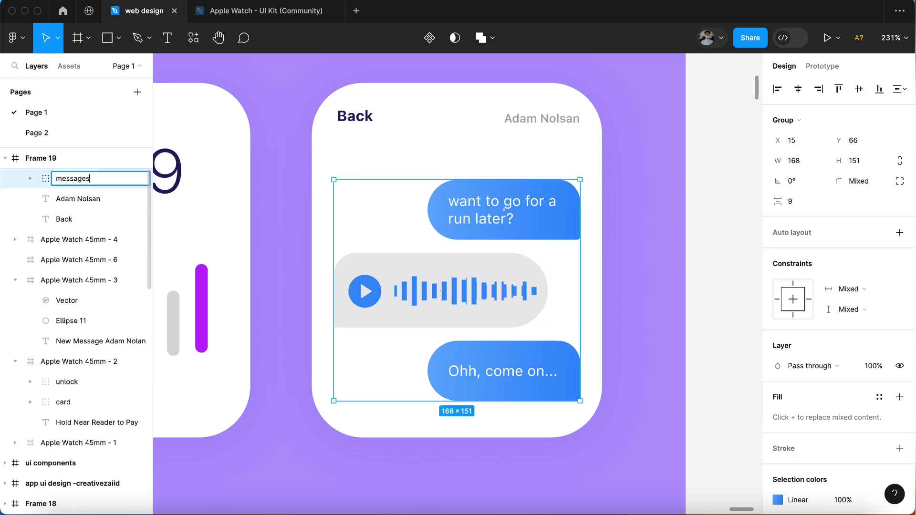
key("Return")
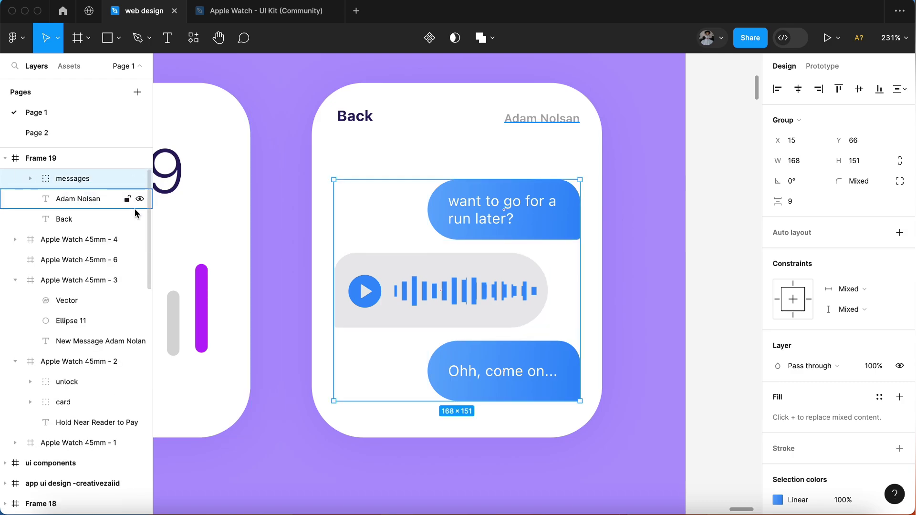
left_click(275, 257)
scroll(274, 258, "down", 5)
scroll(276, 258, "down", 2)
scroll(278, 258, "down", 1)
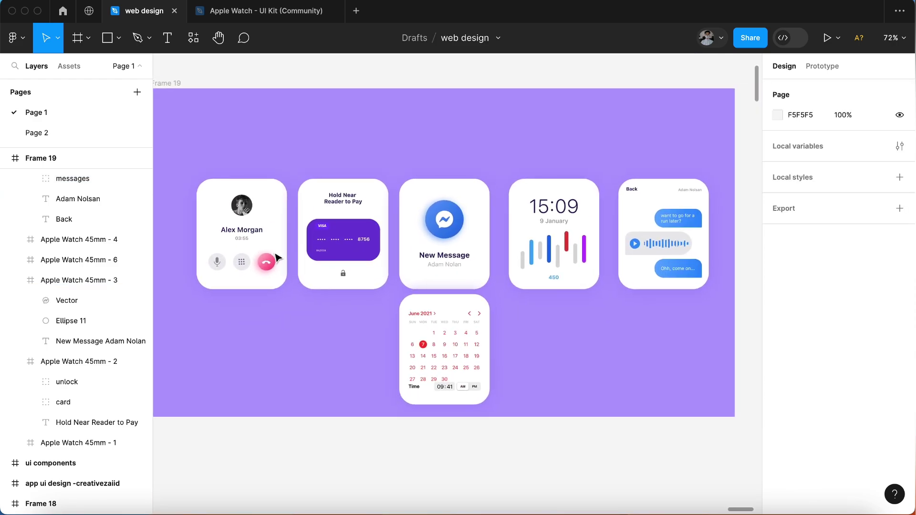